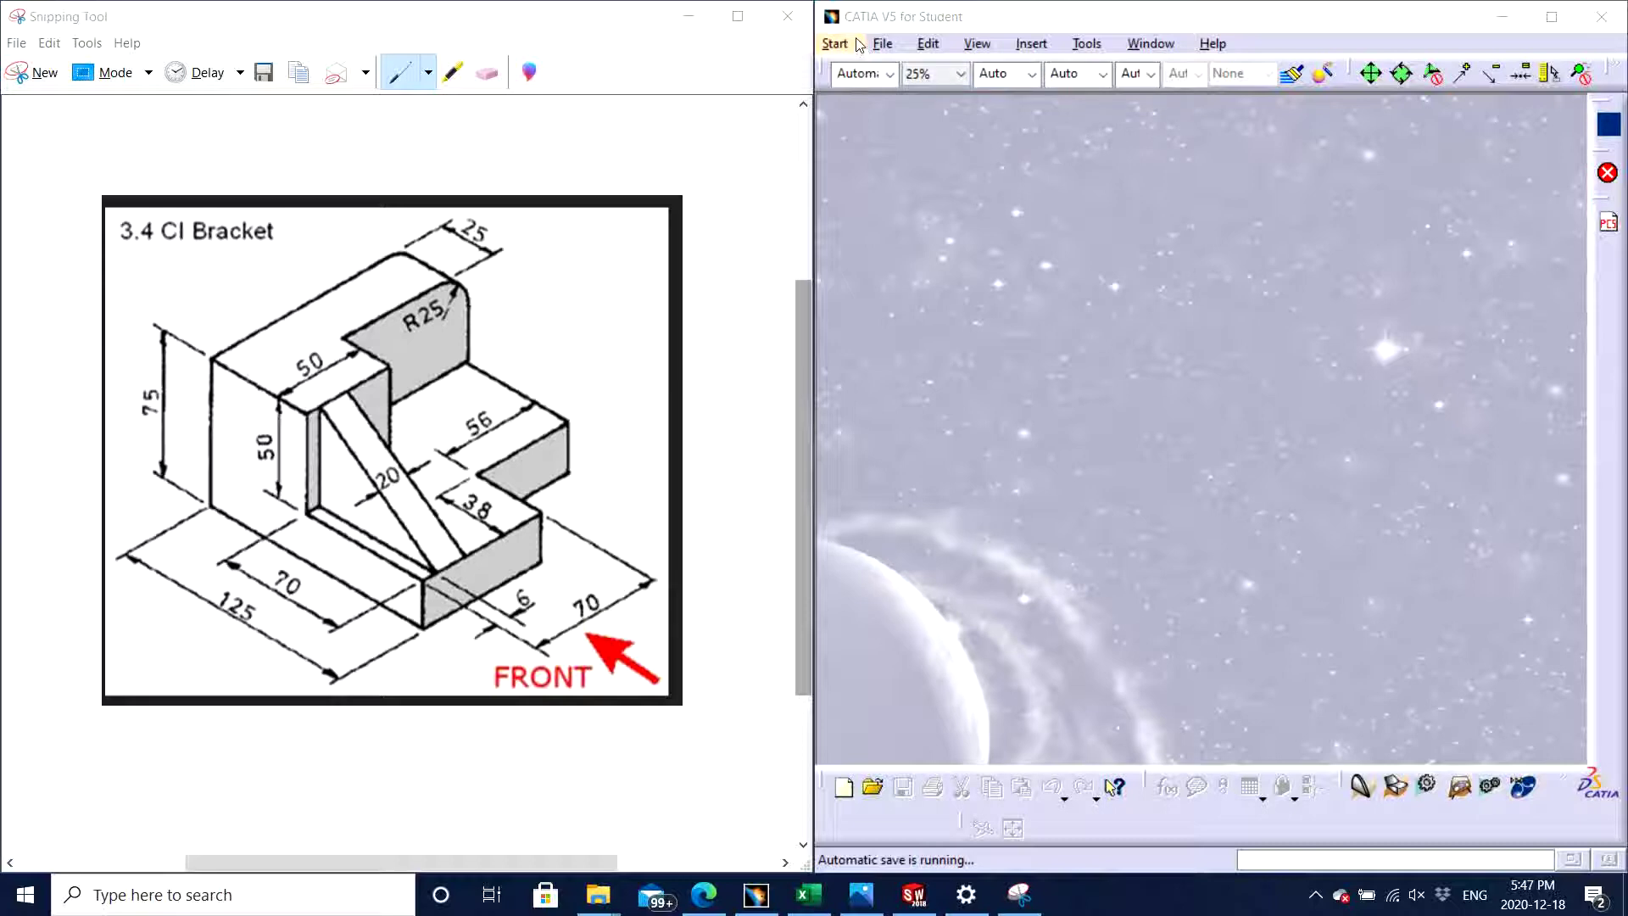
- Create a new document of type Part
left_click(882, 44)
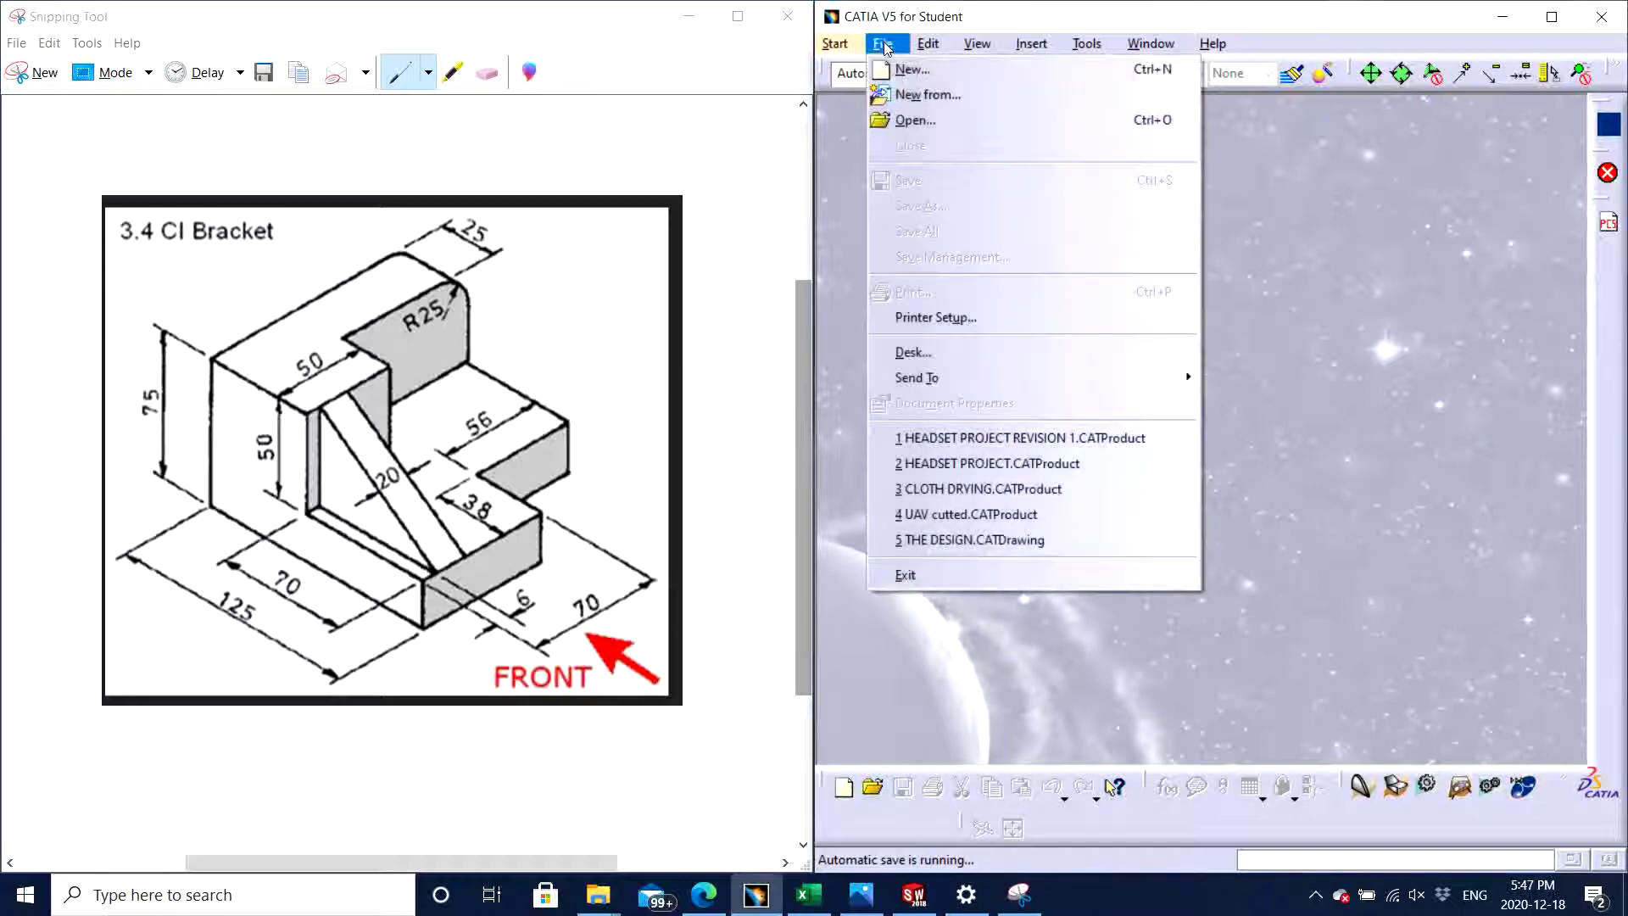
left_click(914, 75)
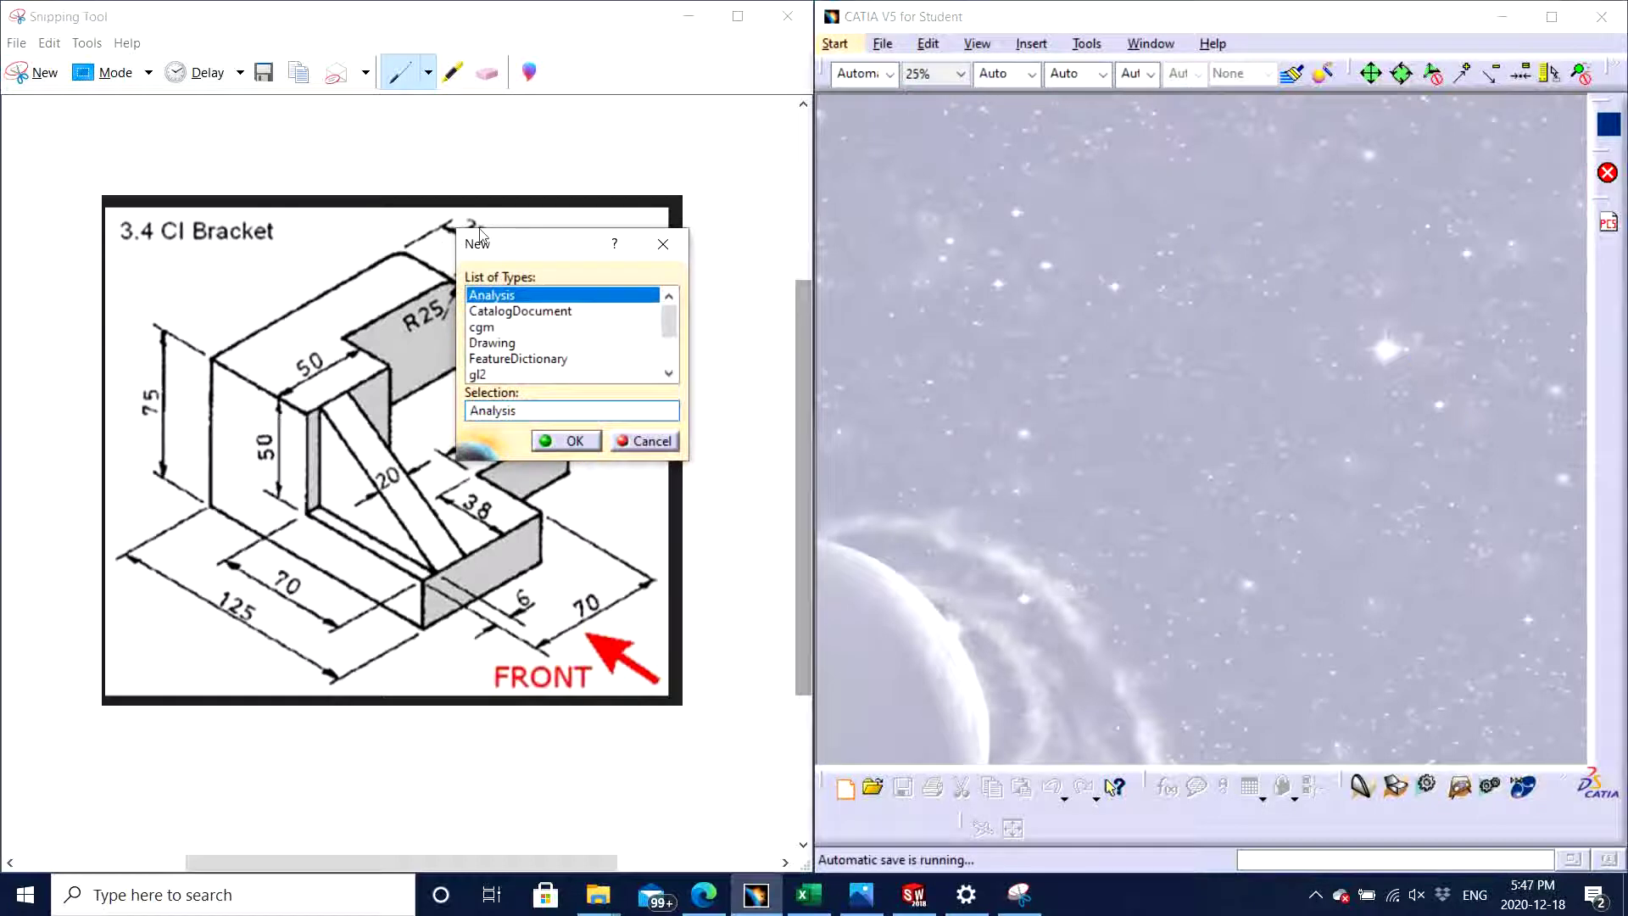
left_click_drag(522, 248, 1069, 258)
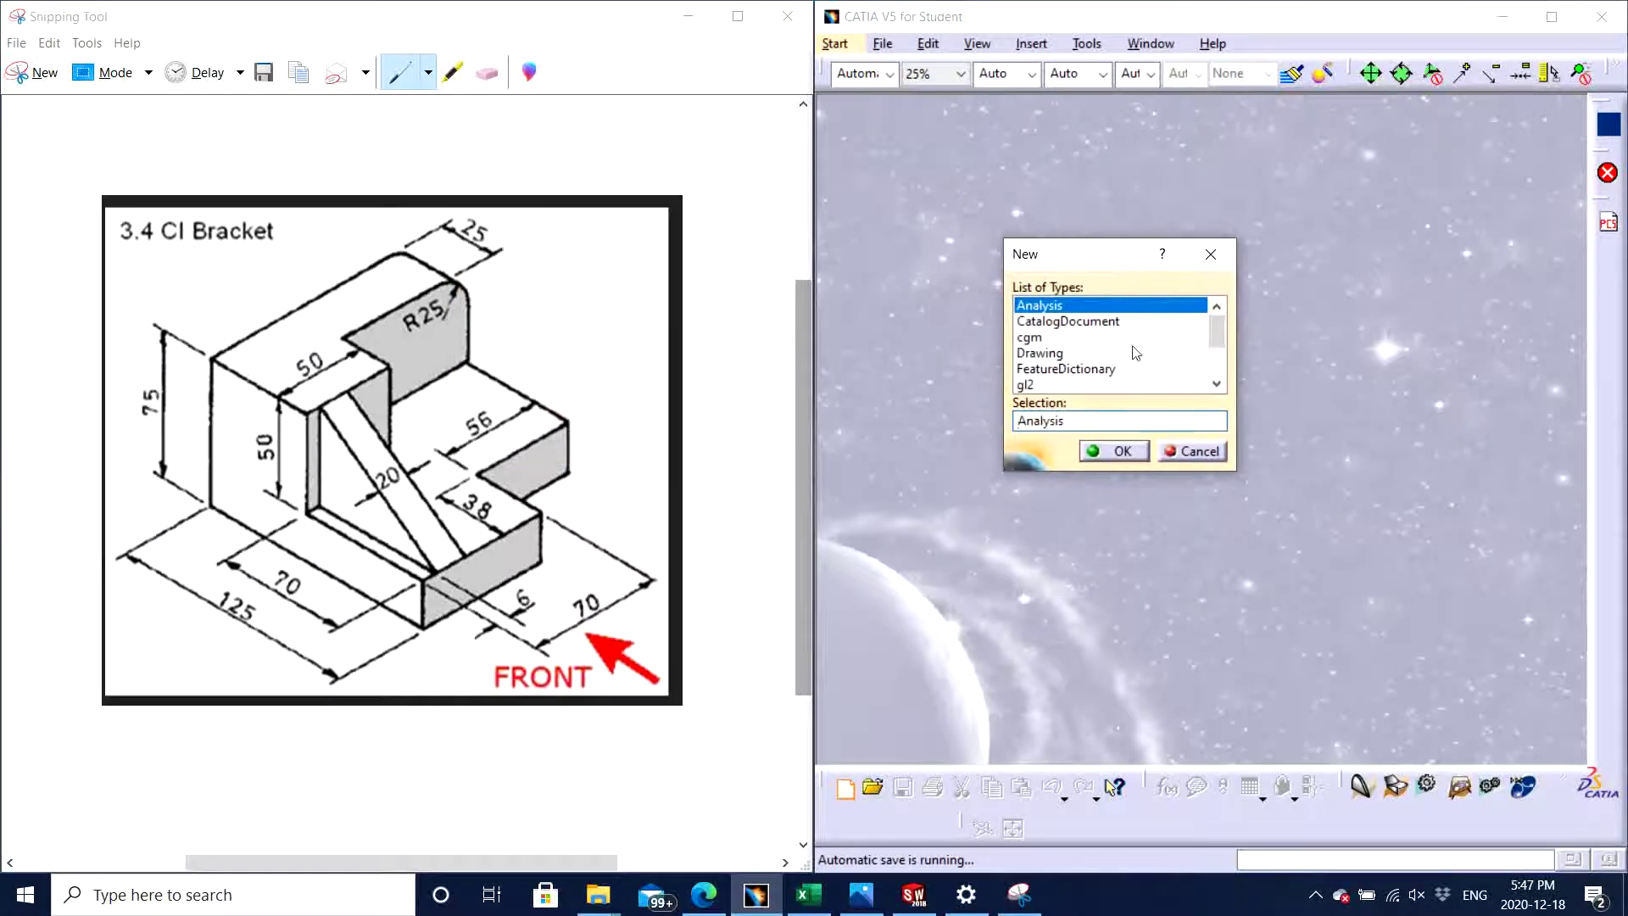
scroll(1104, 357, "down", 2)
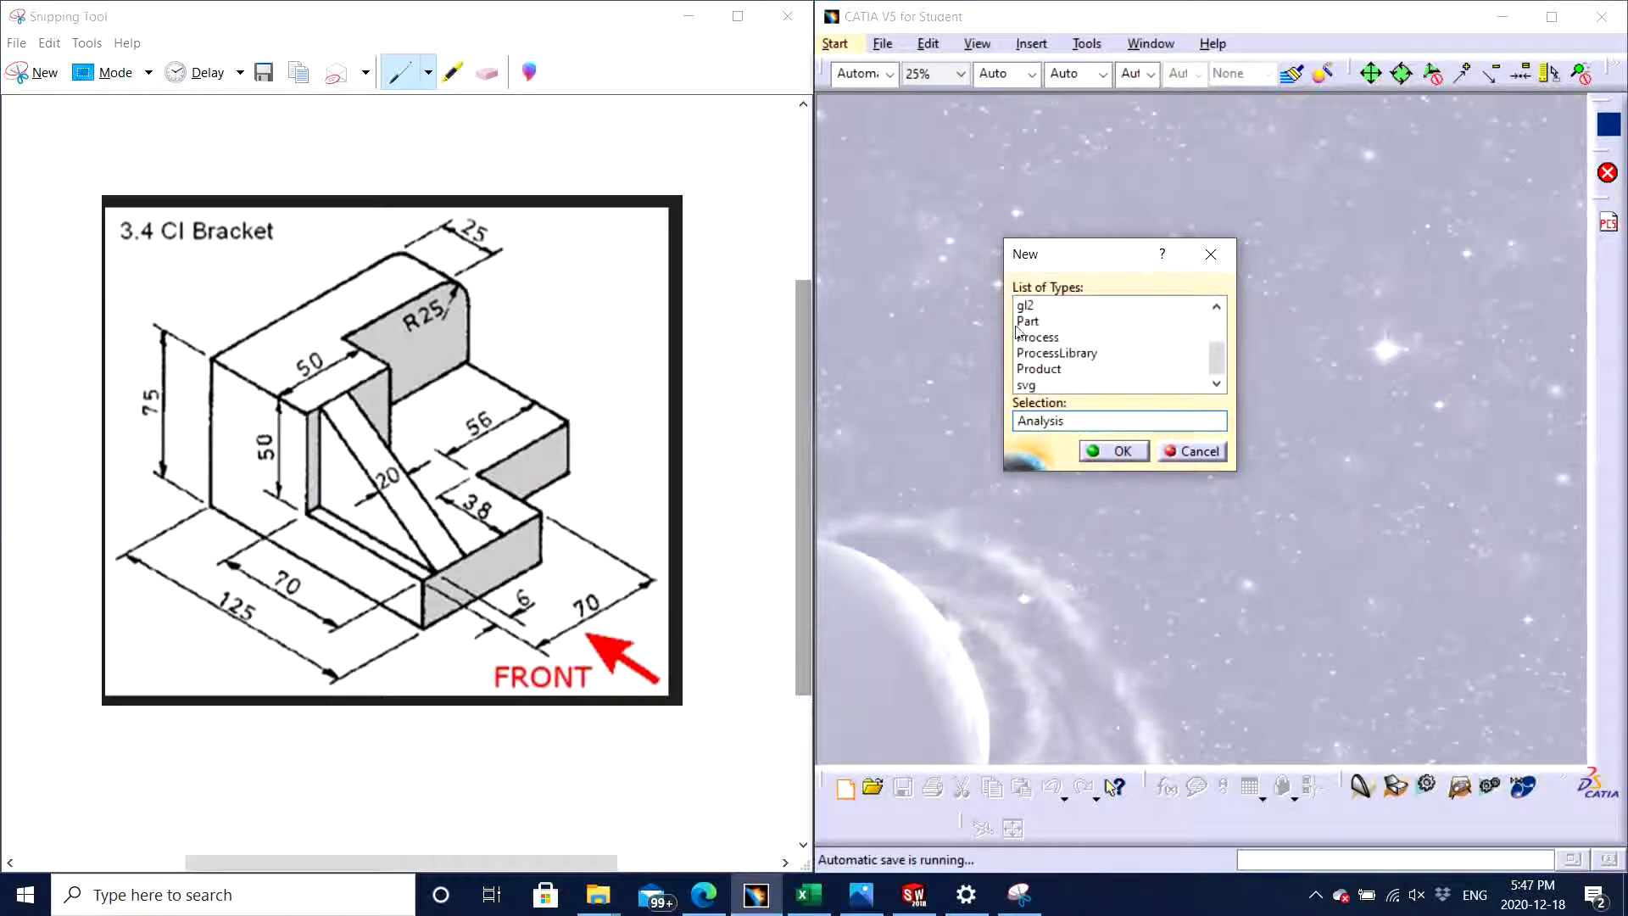
left_click(1033, 322)
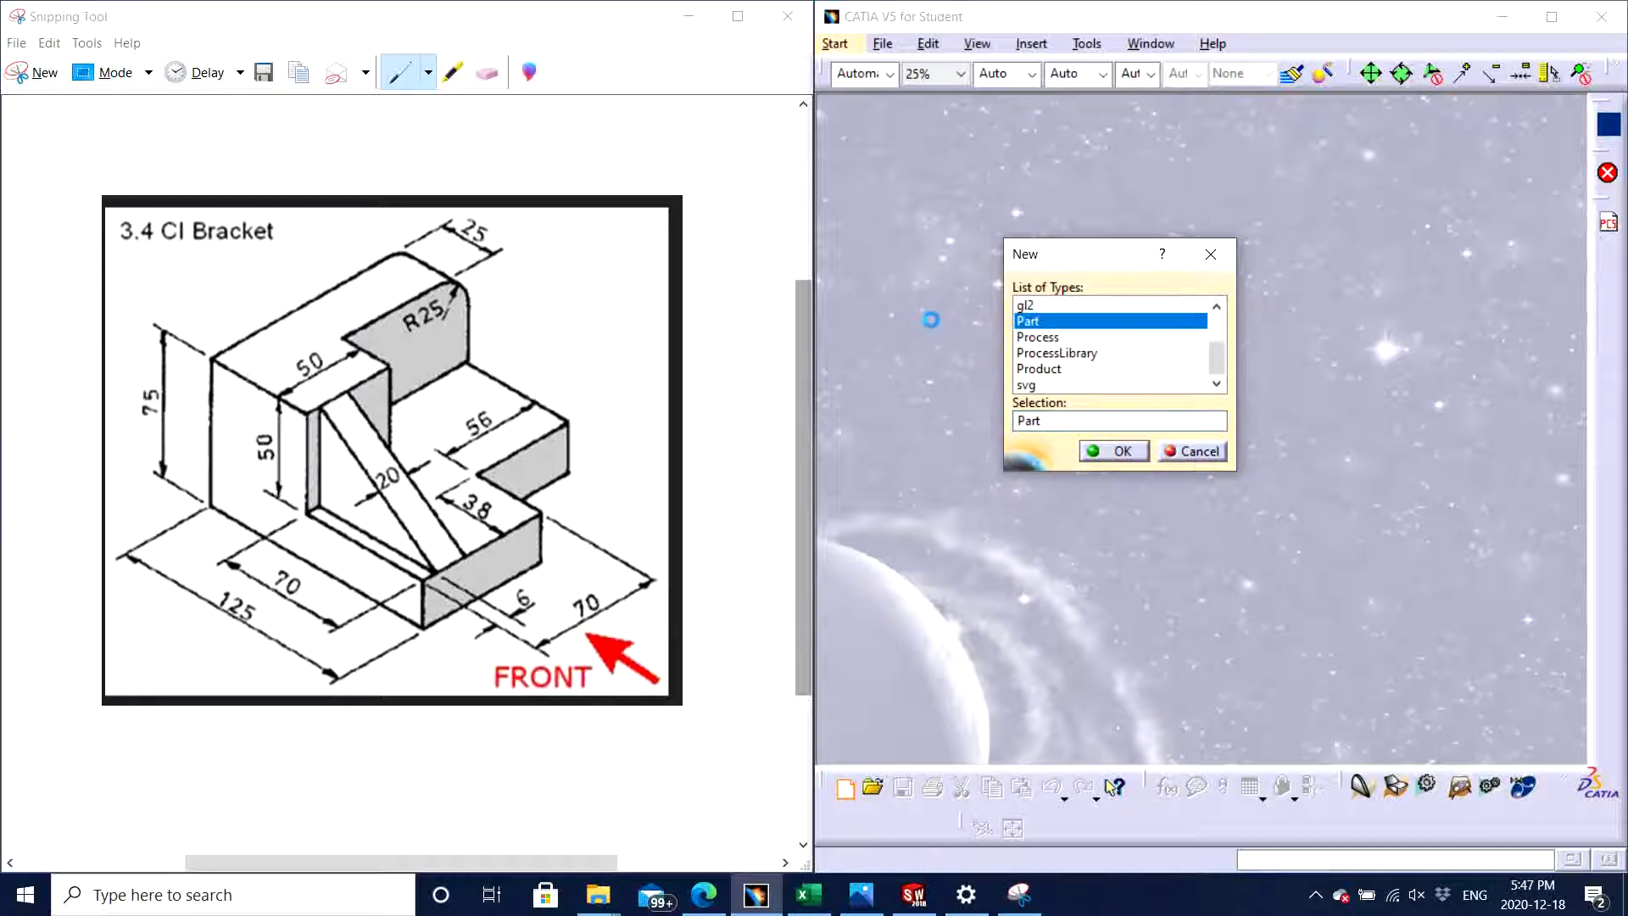
key("Return")
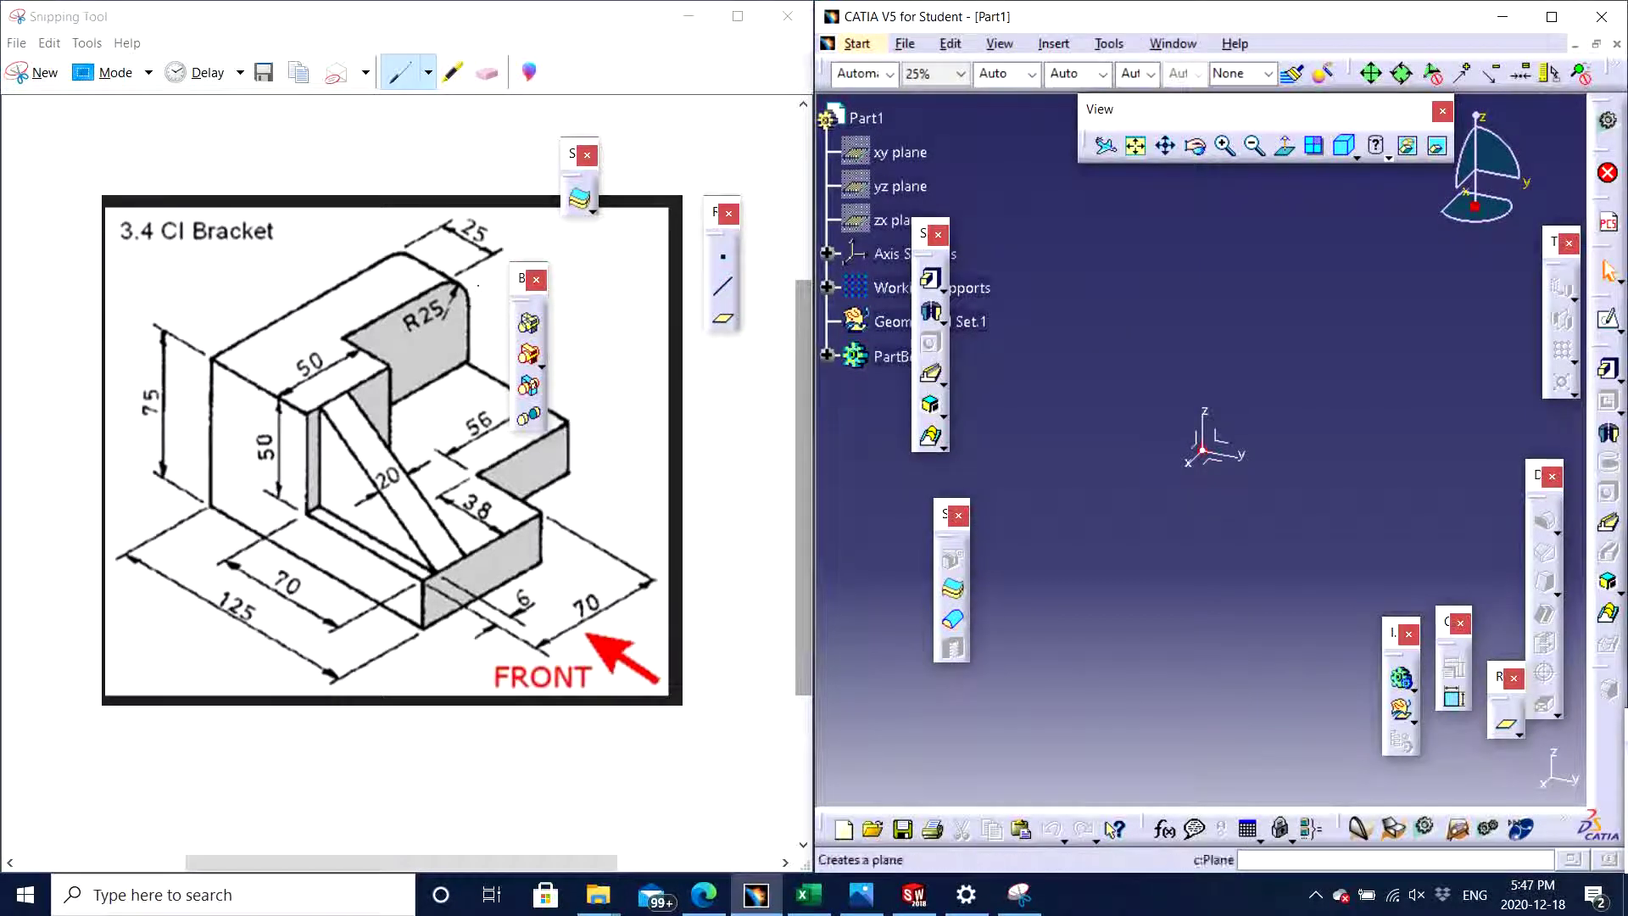
- Clear the floating toolbar from the middle of the bracket drawing and start a sketch on the ZX plane of the absolute axis system
left_click_drag(534, 297, 767, 161)
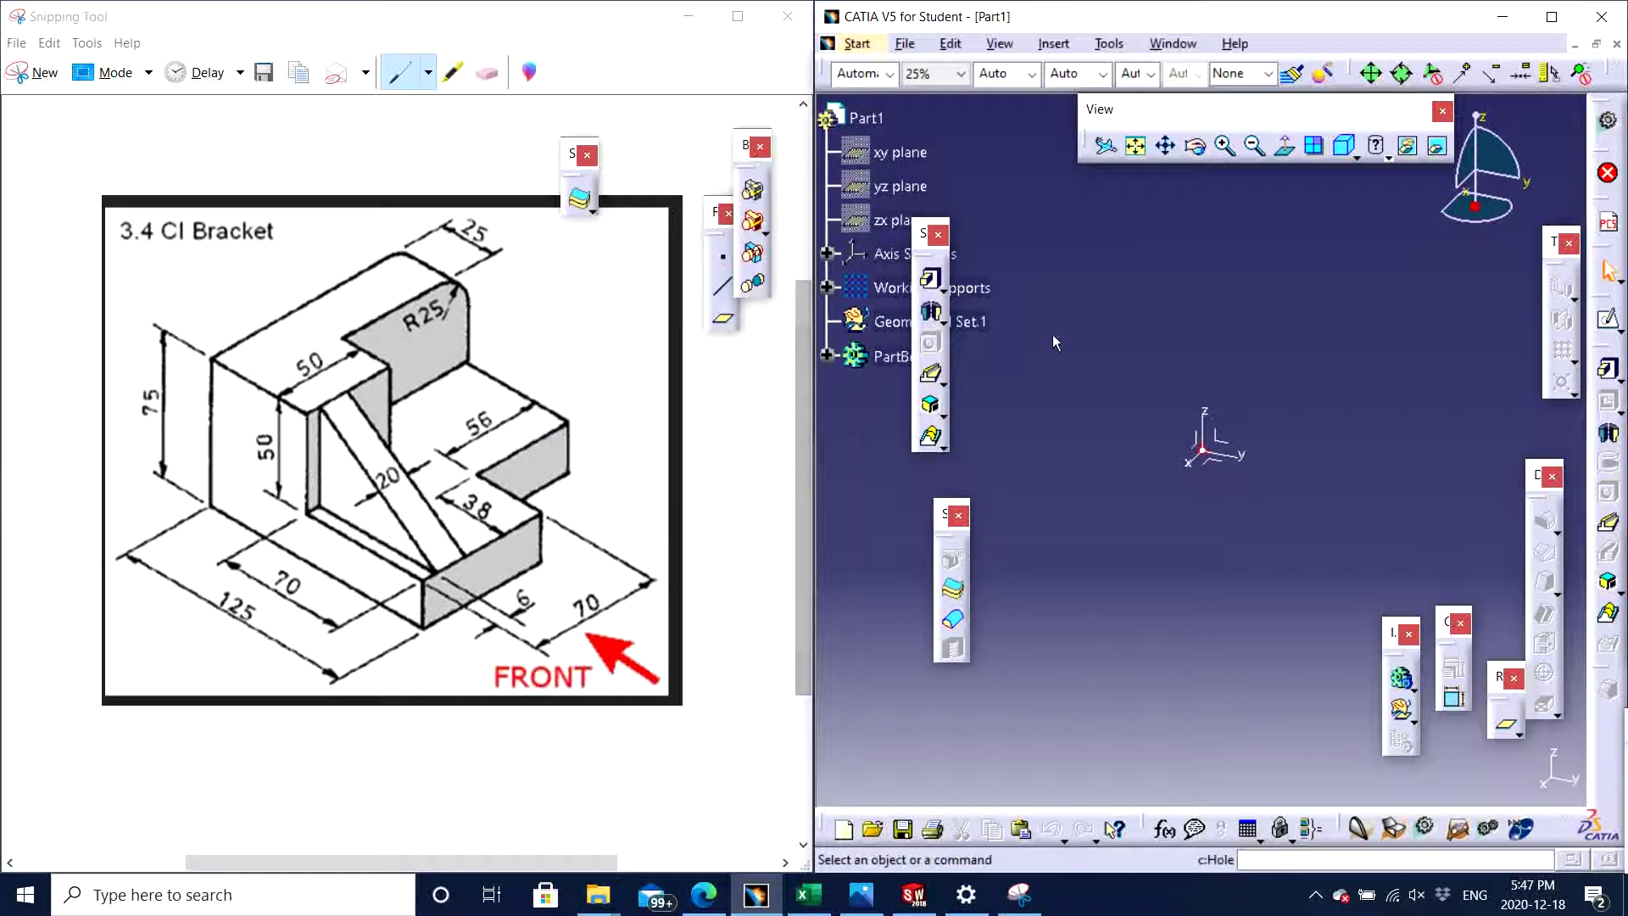
left_click(1208, 447)
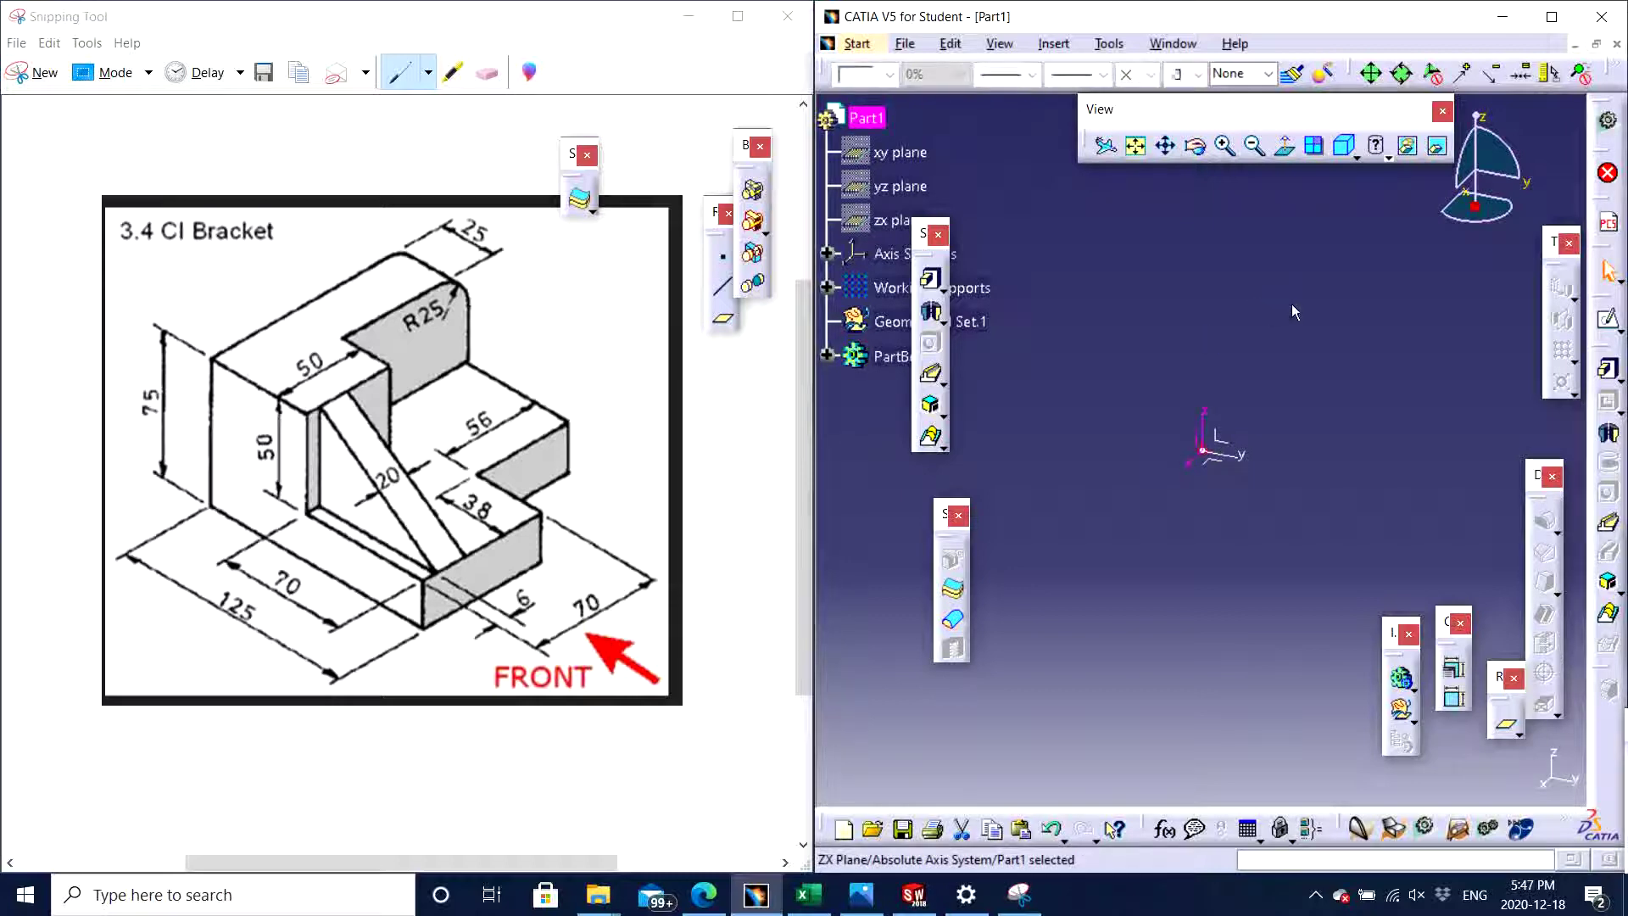
left_click(1608, 320)
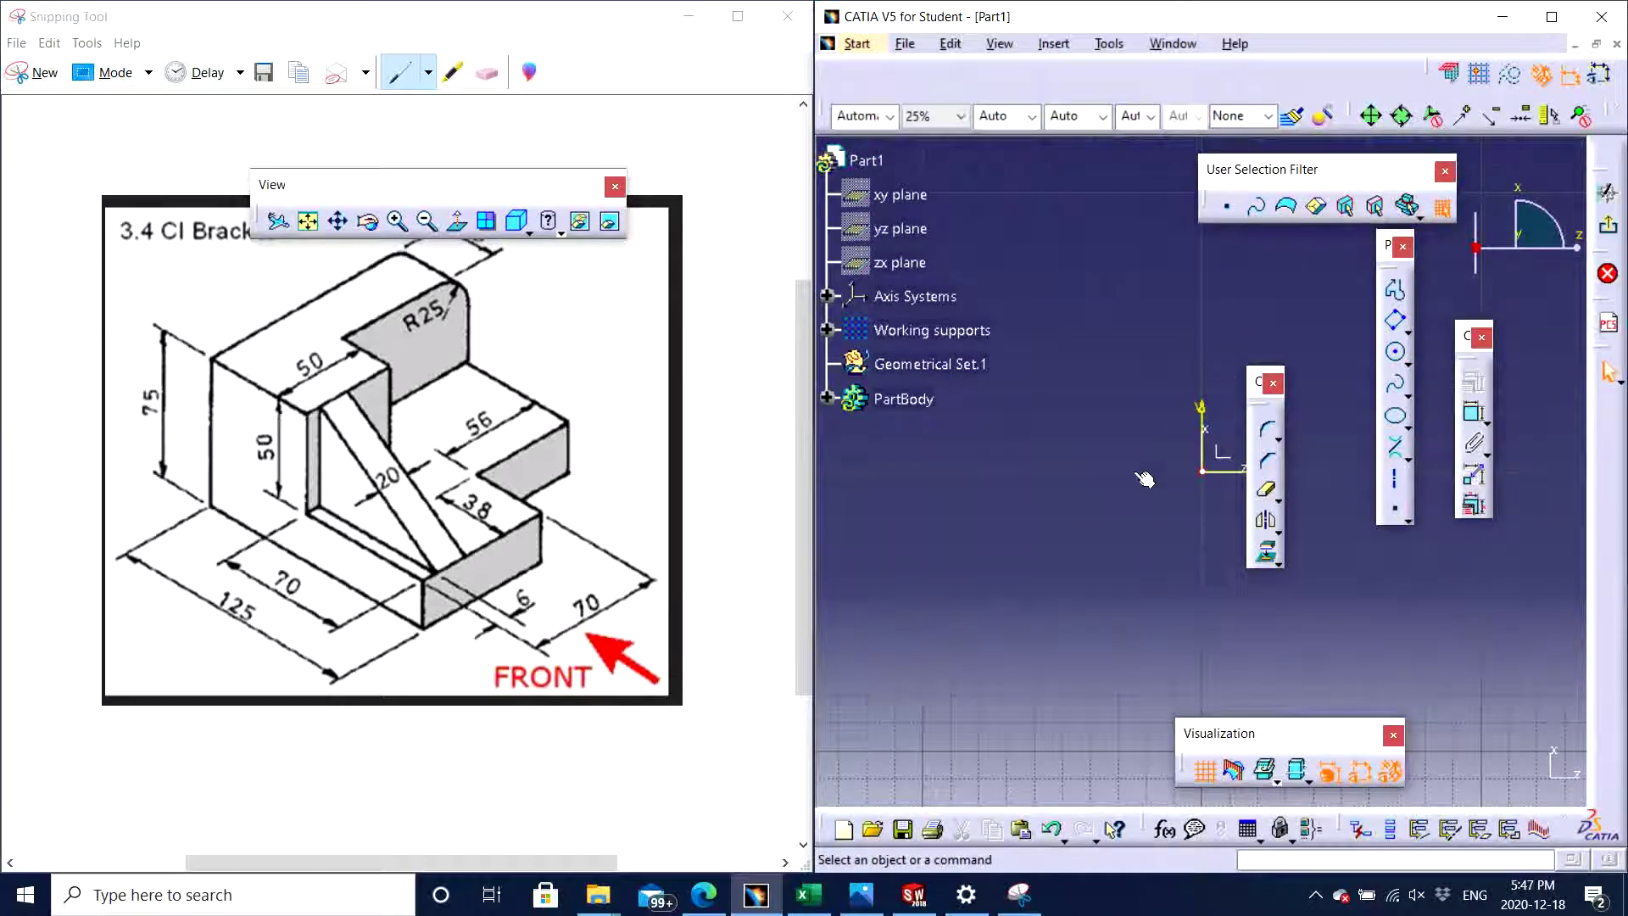
- Move the floating toolbars clear of the sketch origin and bracket drawing, and switch the sketch to the isometric view
left_click(977, 426)
mouse_move(1137, 476)
middle_mouse_down()
mouse_move(977, 426)
mouse_move(992, 475)
mouse_move(1144, 509)
middle_mouse_up()
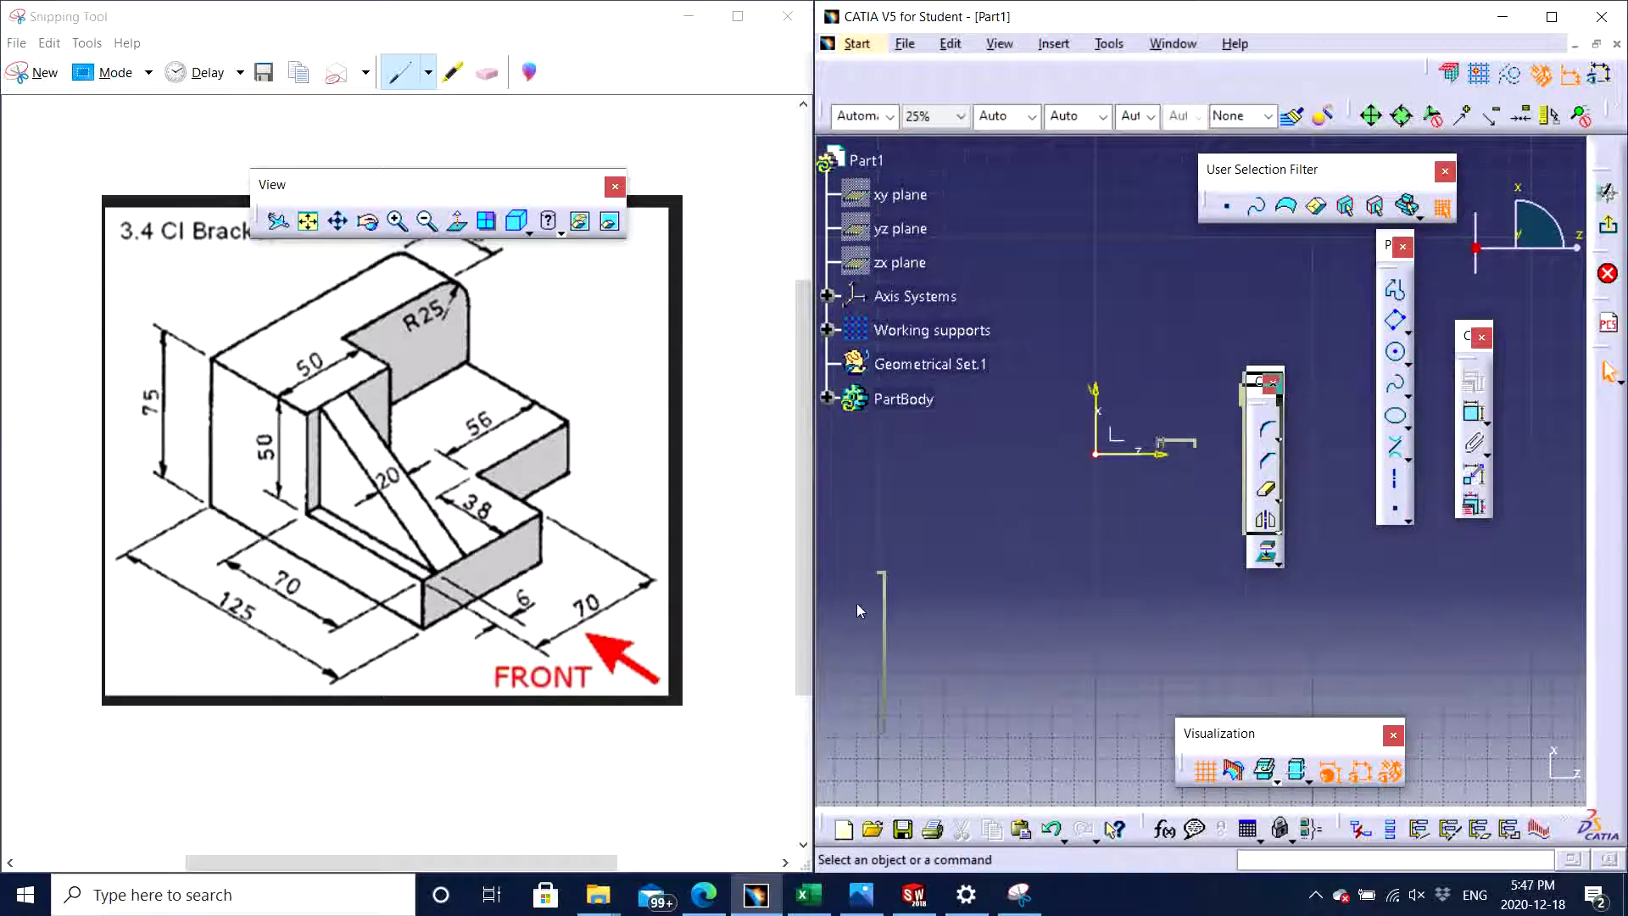
left_click_drag(859, 611, 859, 610)
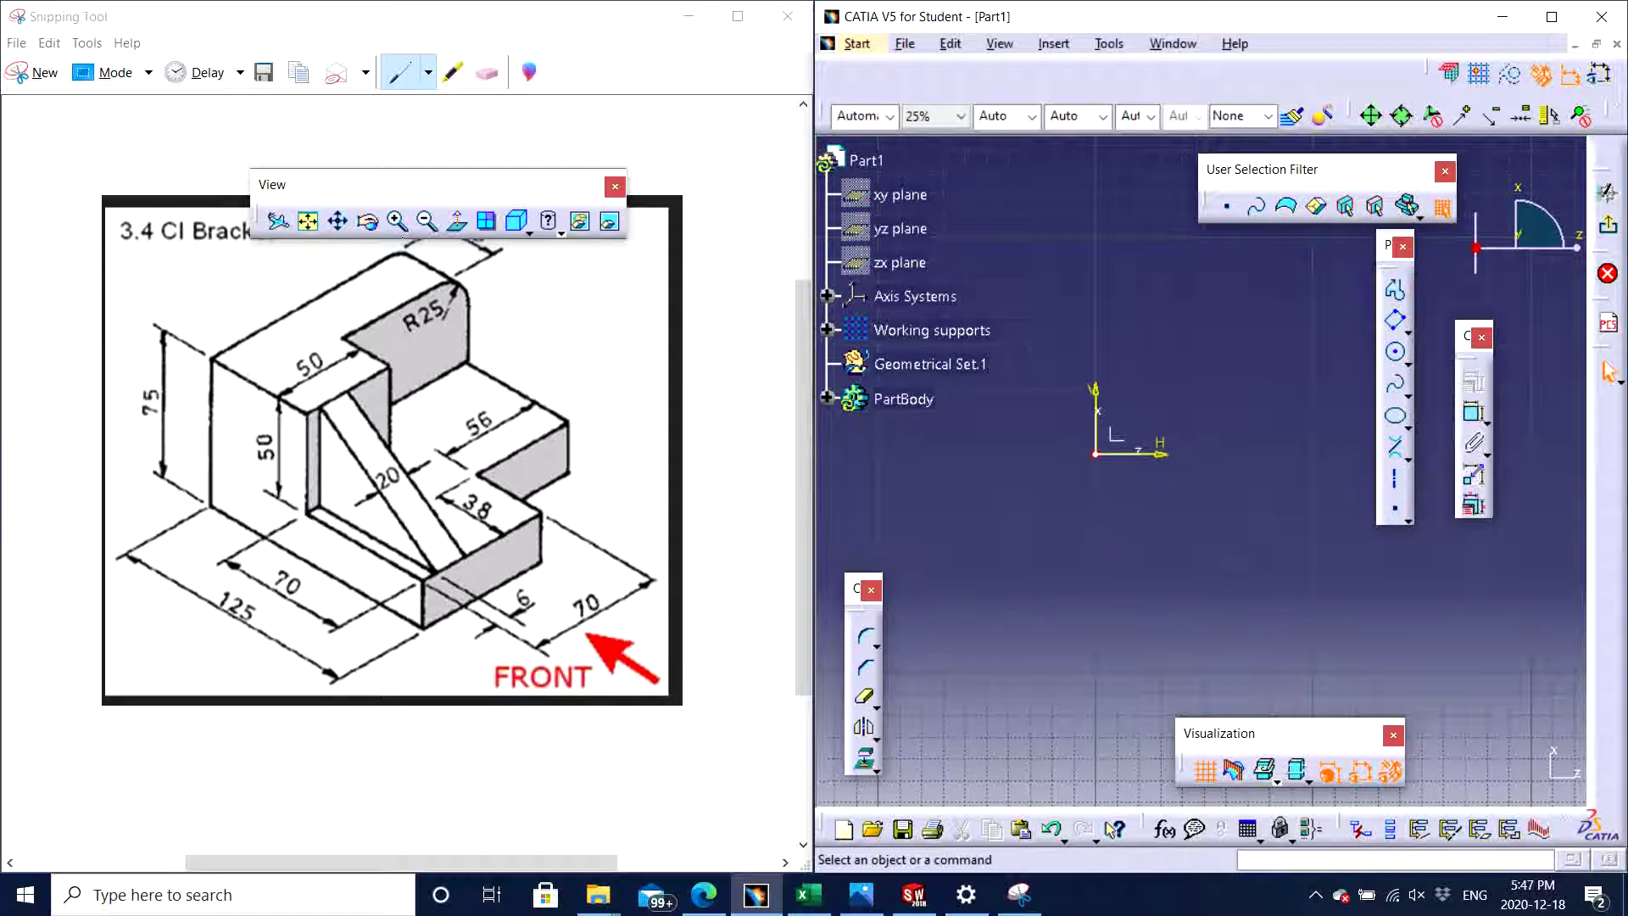
left_click_drag(277, 189, 368, 142)
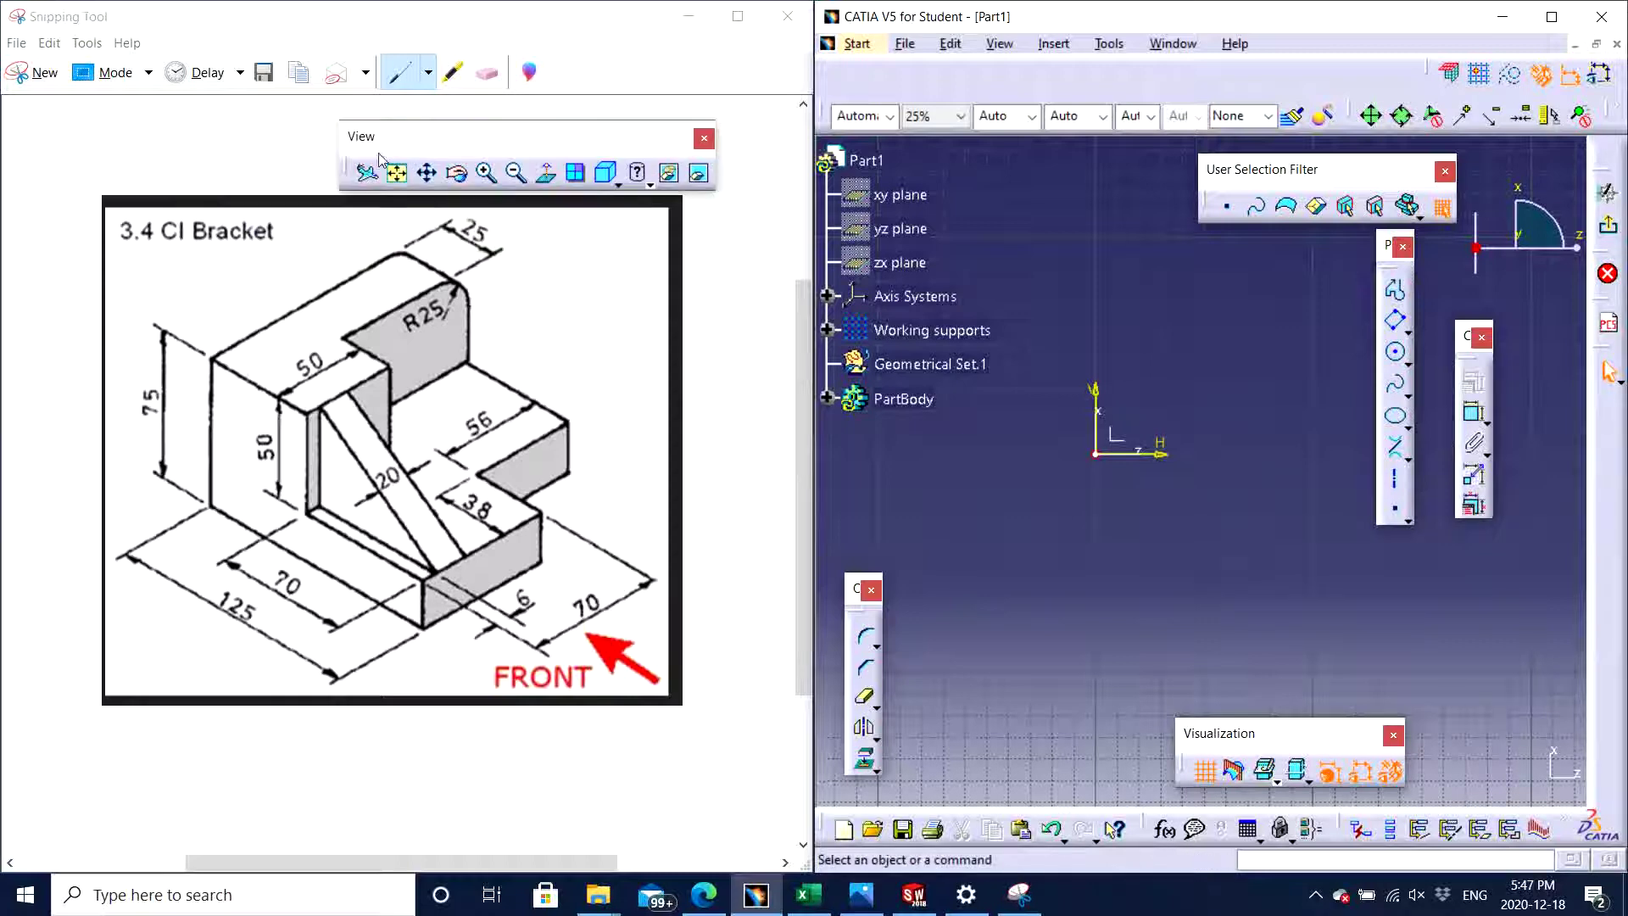
left_click(618, 185)
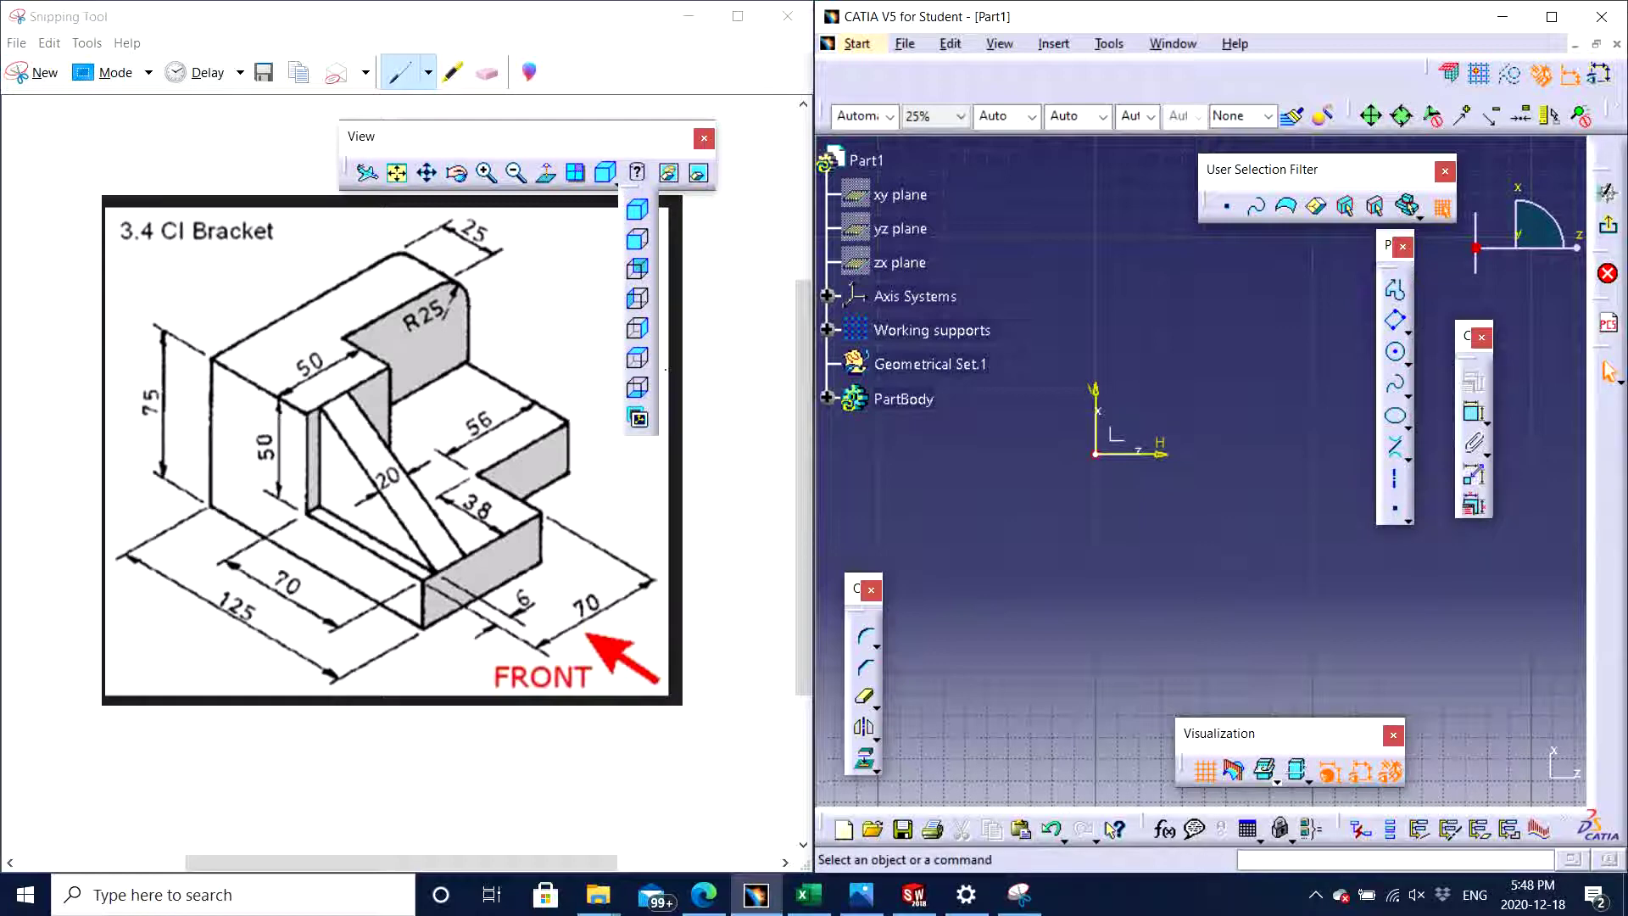
left_click(640, 214)
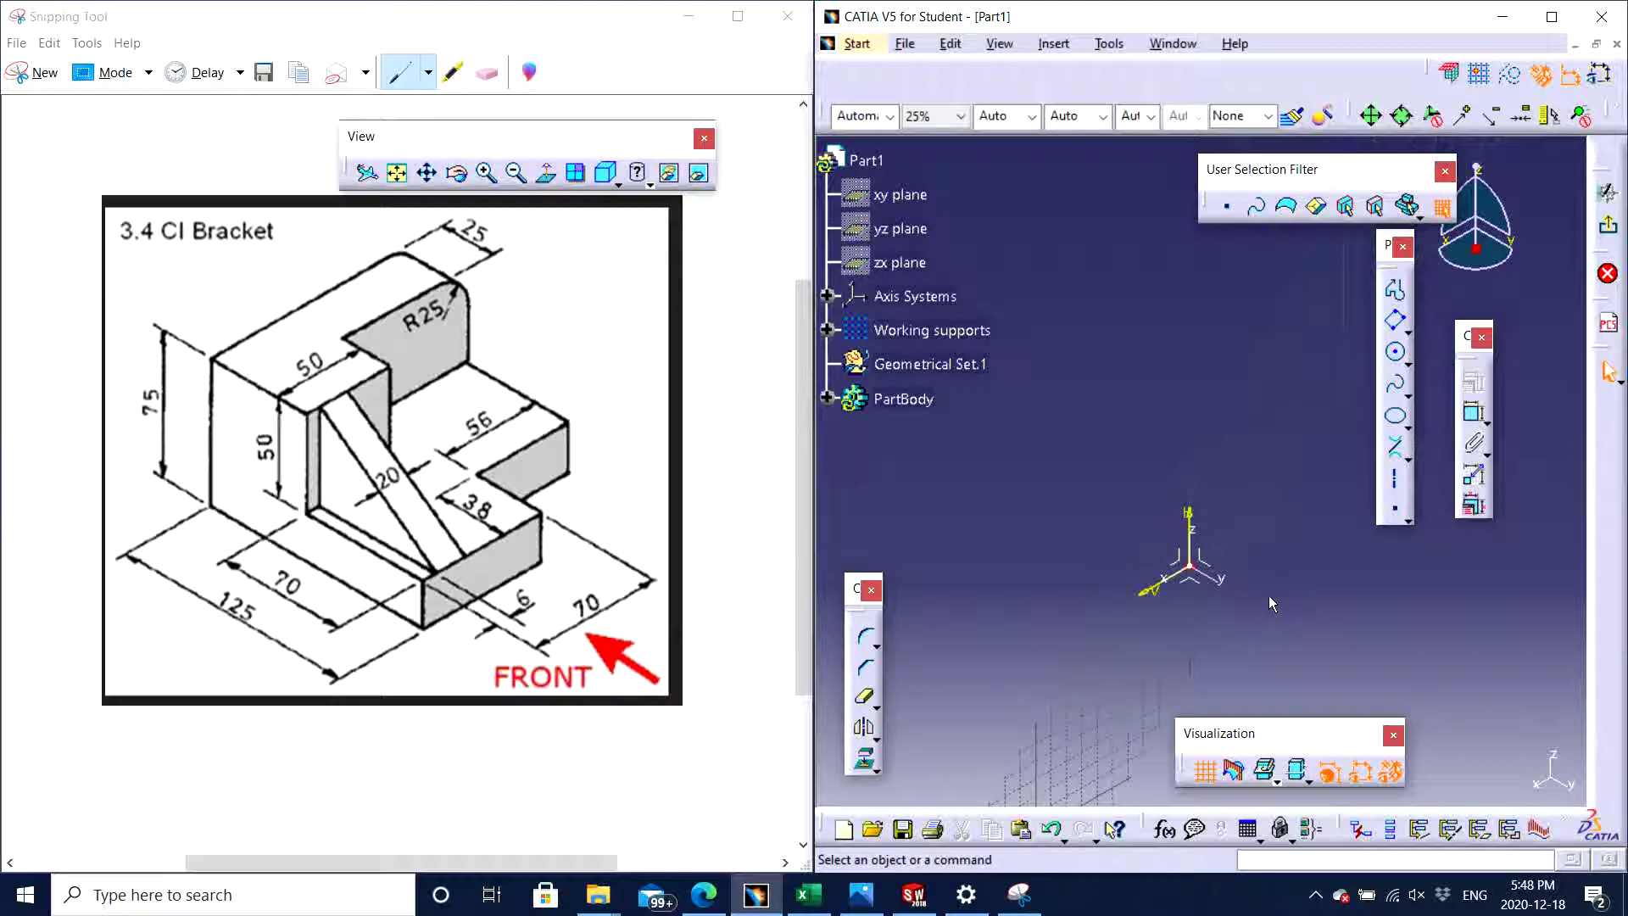
left_click(1395, 321)
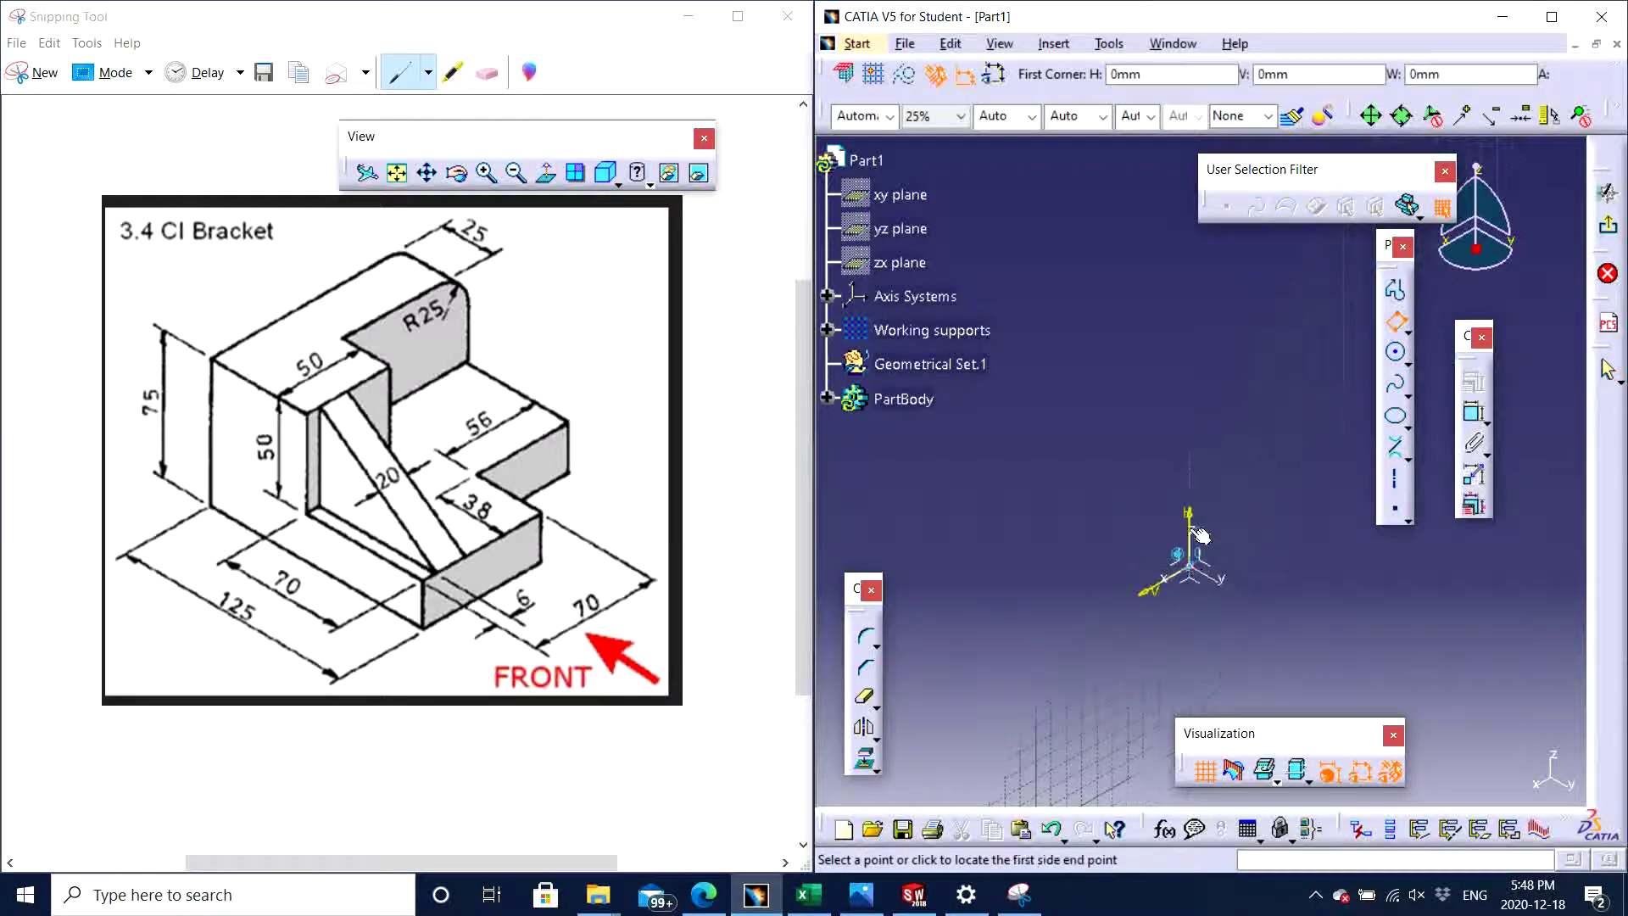
left_click(1190, 565)
left_click(1188, 283)
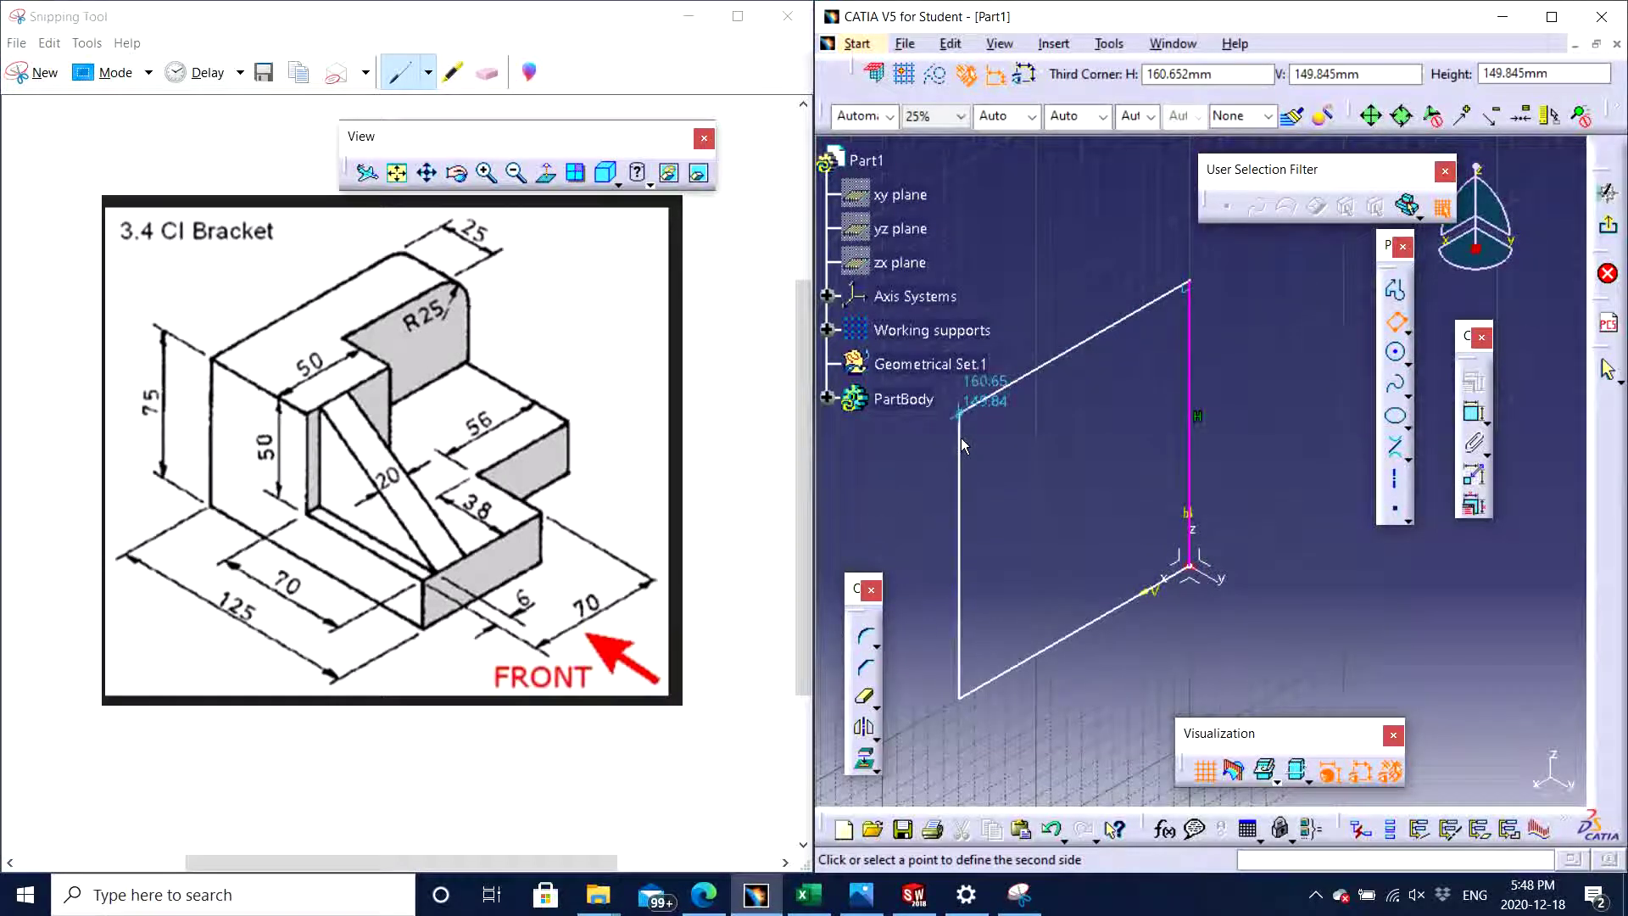
key("Escape")
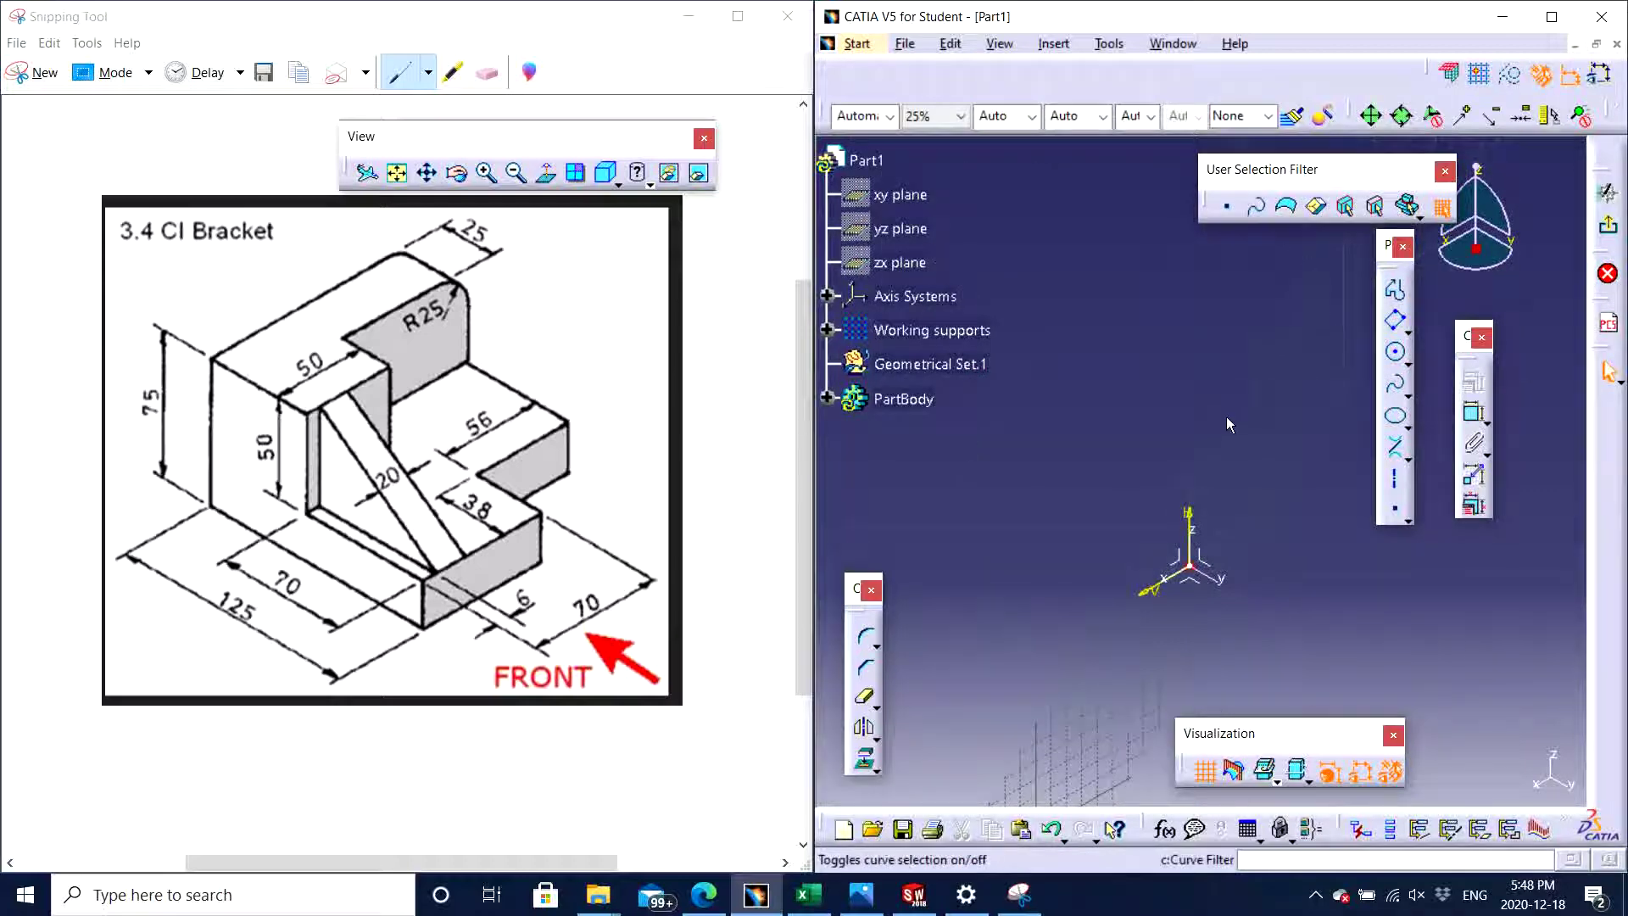
- Sketch an oriented rectangle about 185 mm long and 111 mm high, with its base on the V axis and spanning the origin
left_click(1396, 325)
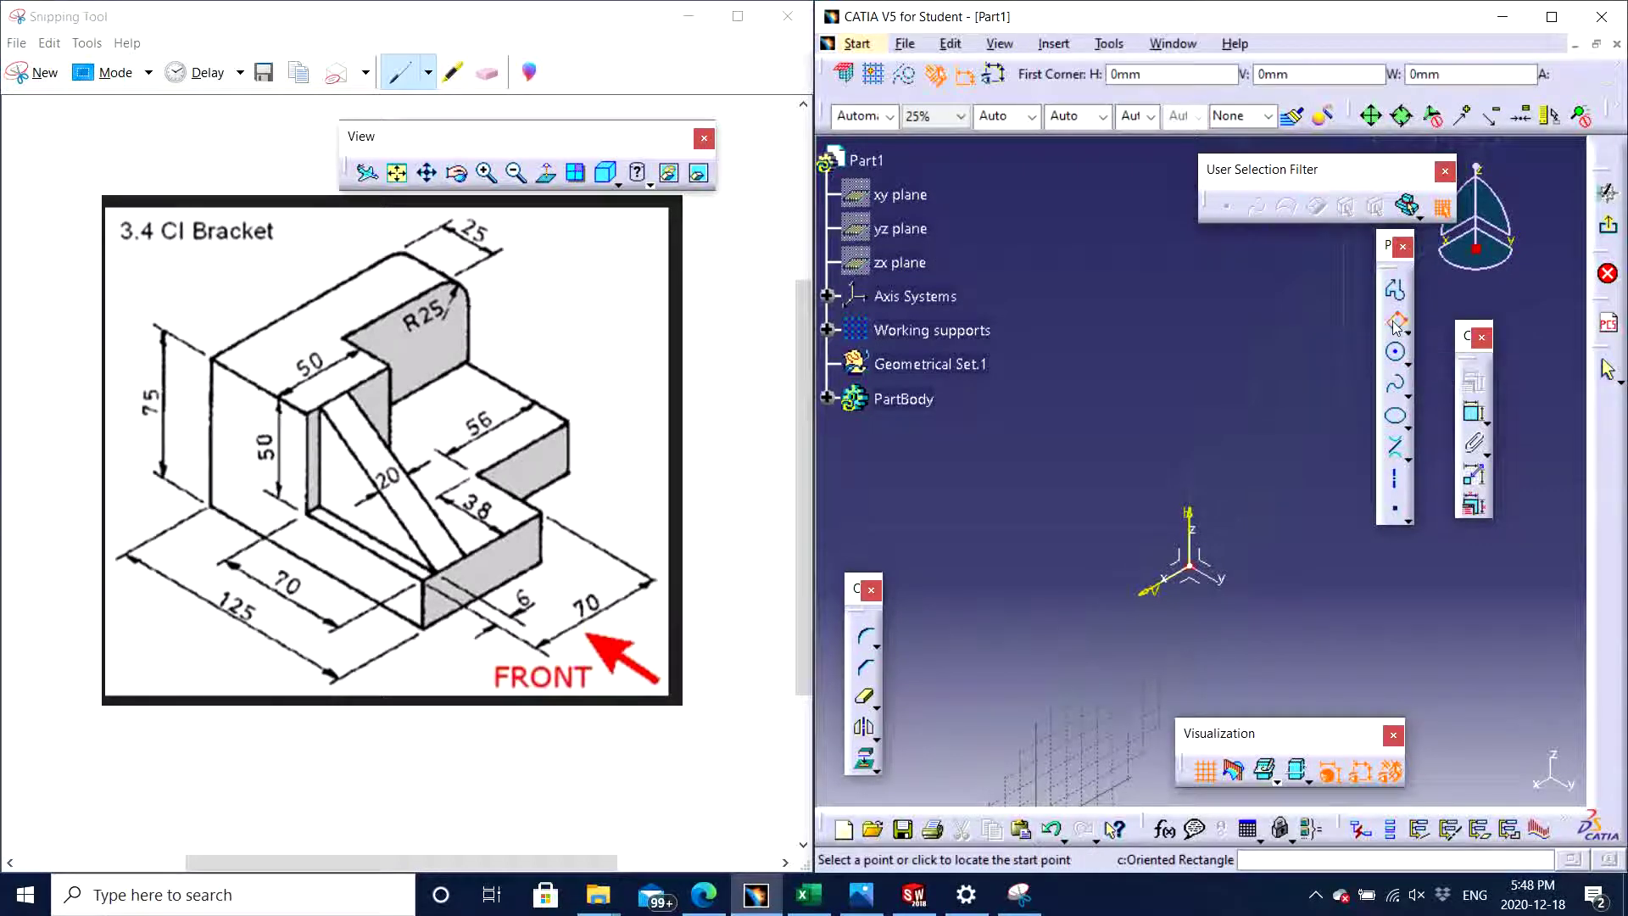
left_click(1298, 501)
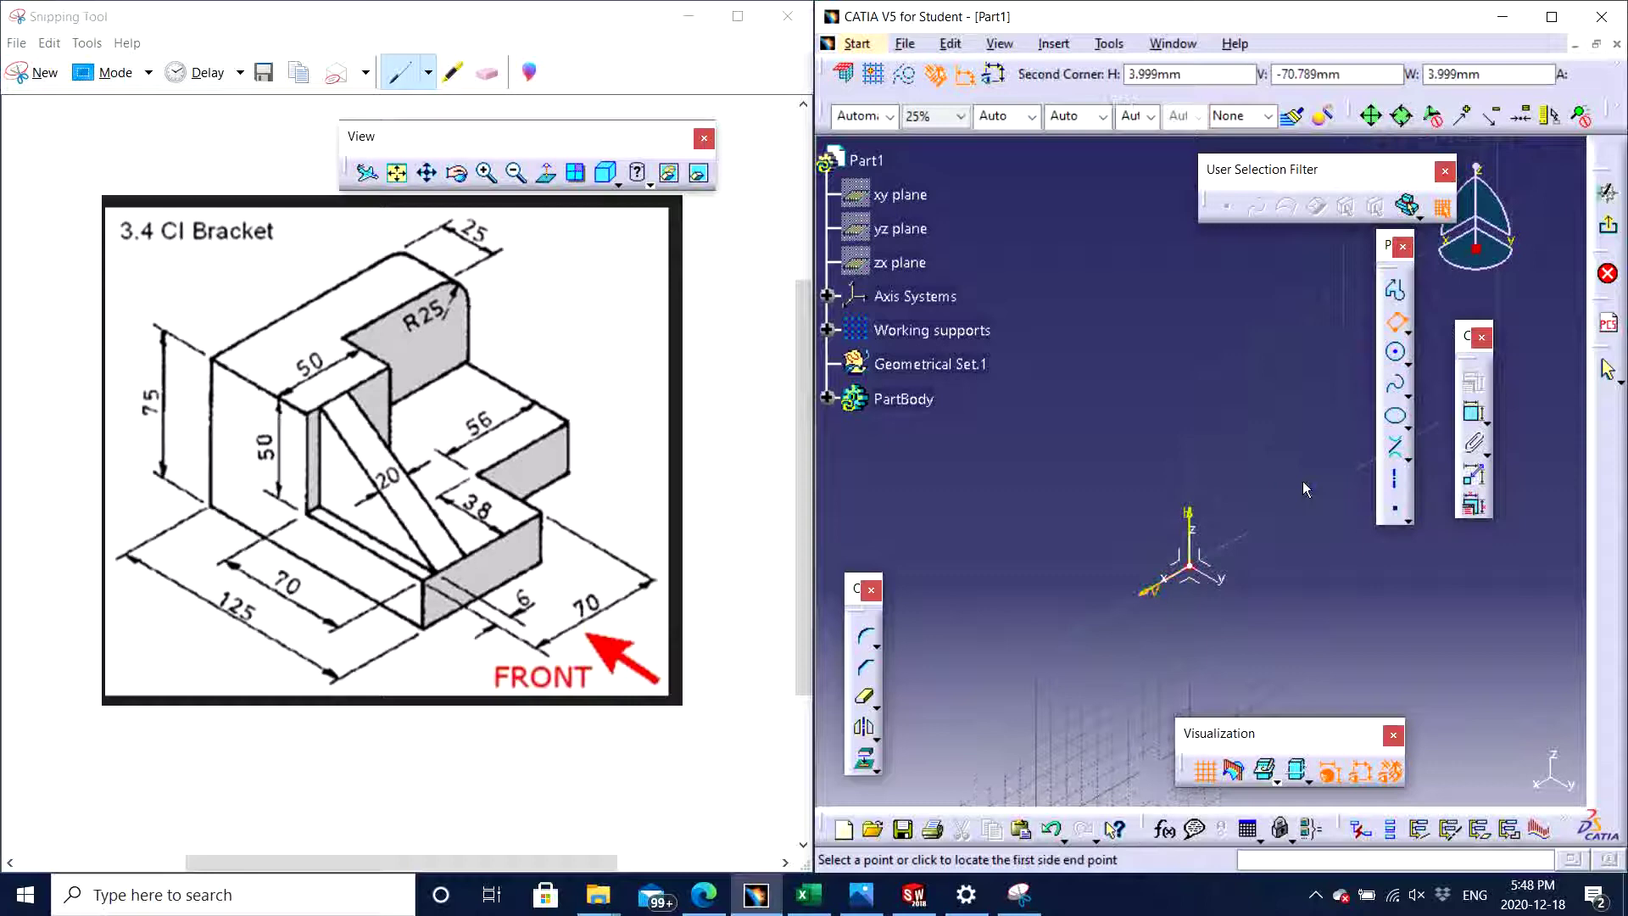
left_click(1299, 304)
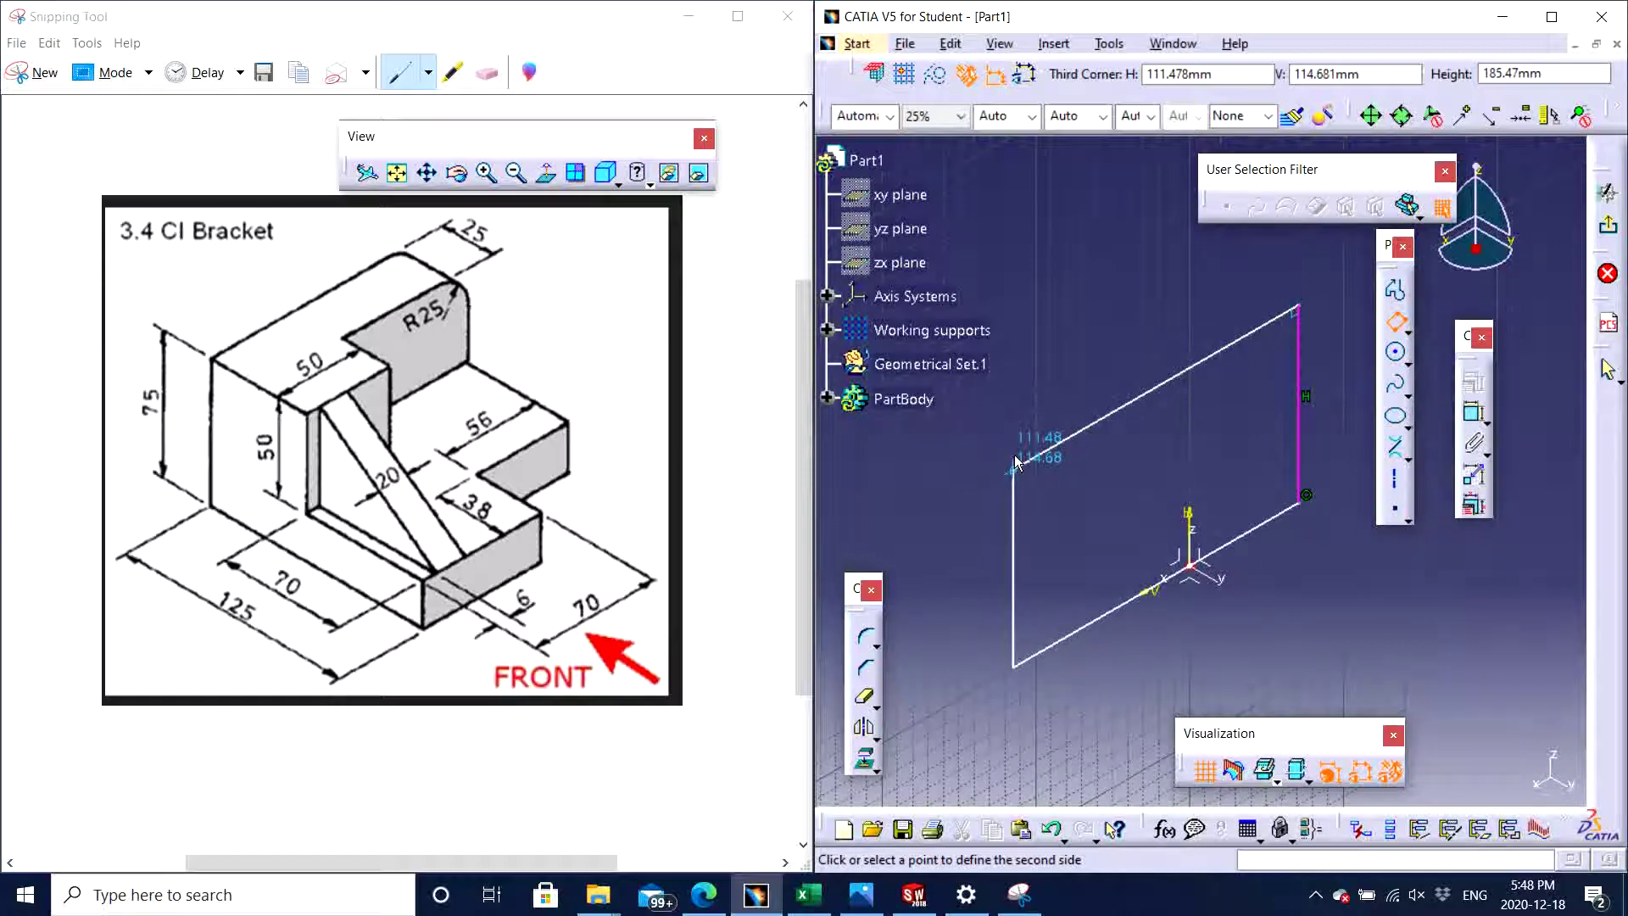
left_click(1016, 462)
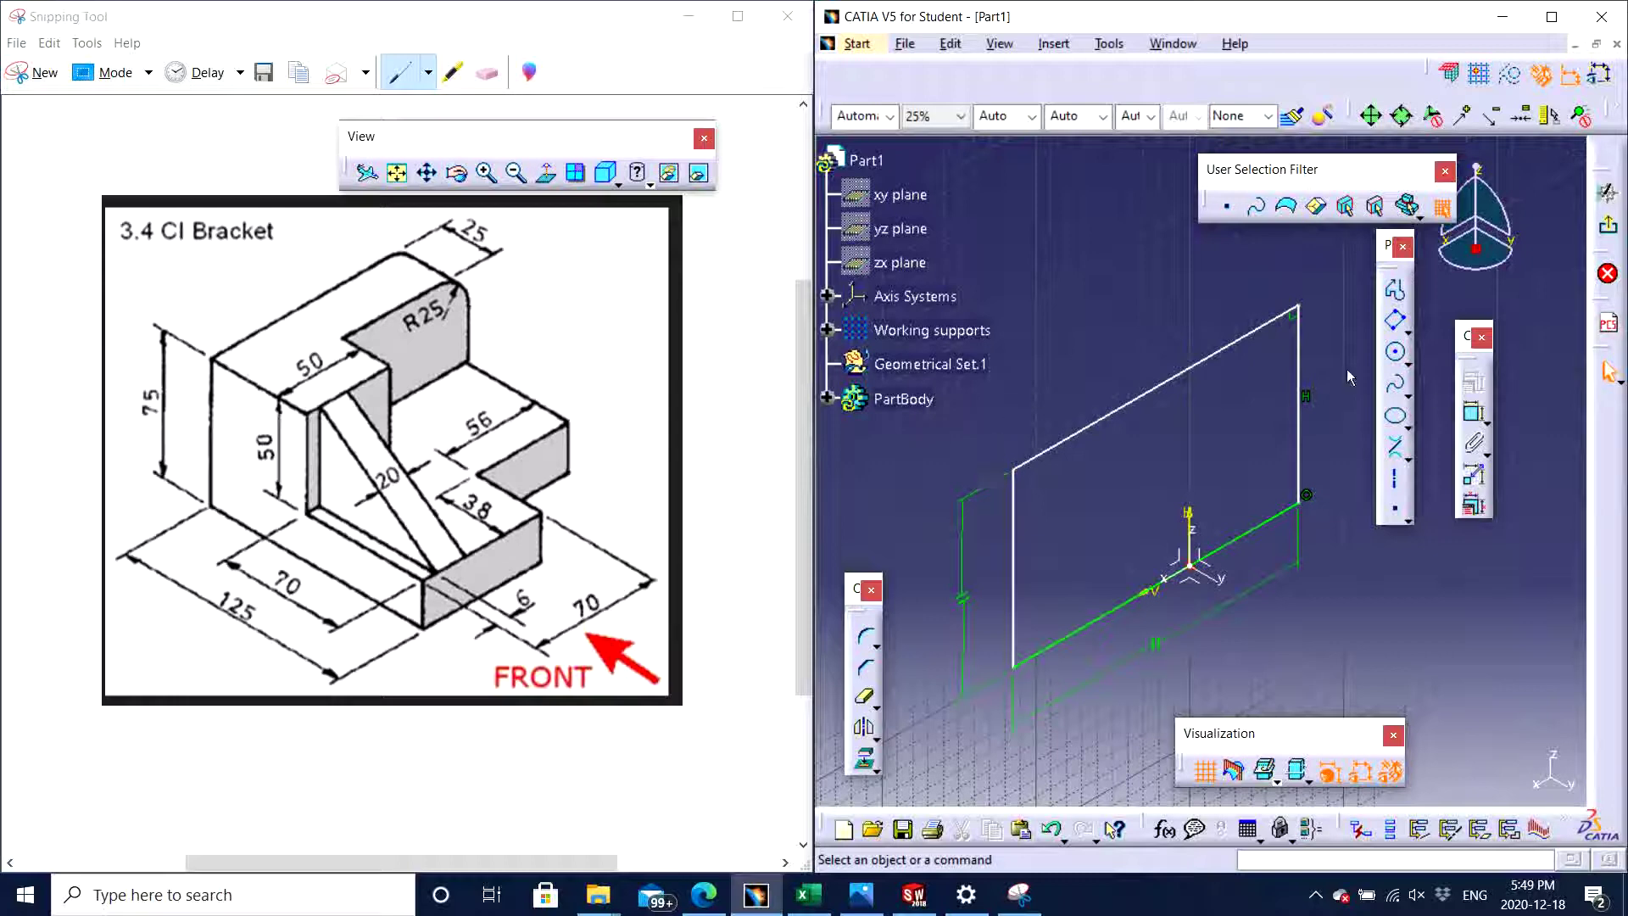
- Dimension the length of the rectangle's upper edge and set it to 70+56 mm
left_click(1469, 419)
left_click(1474, 417)
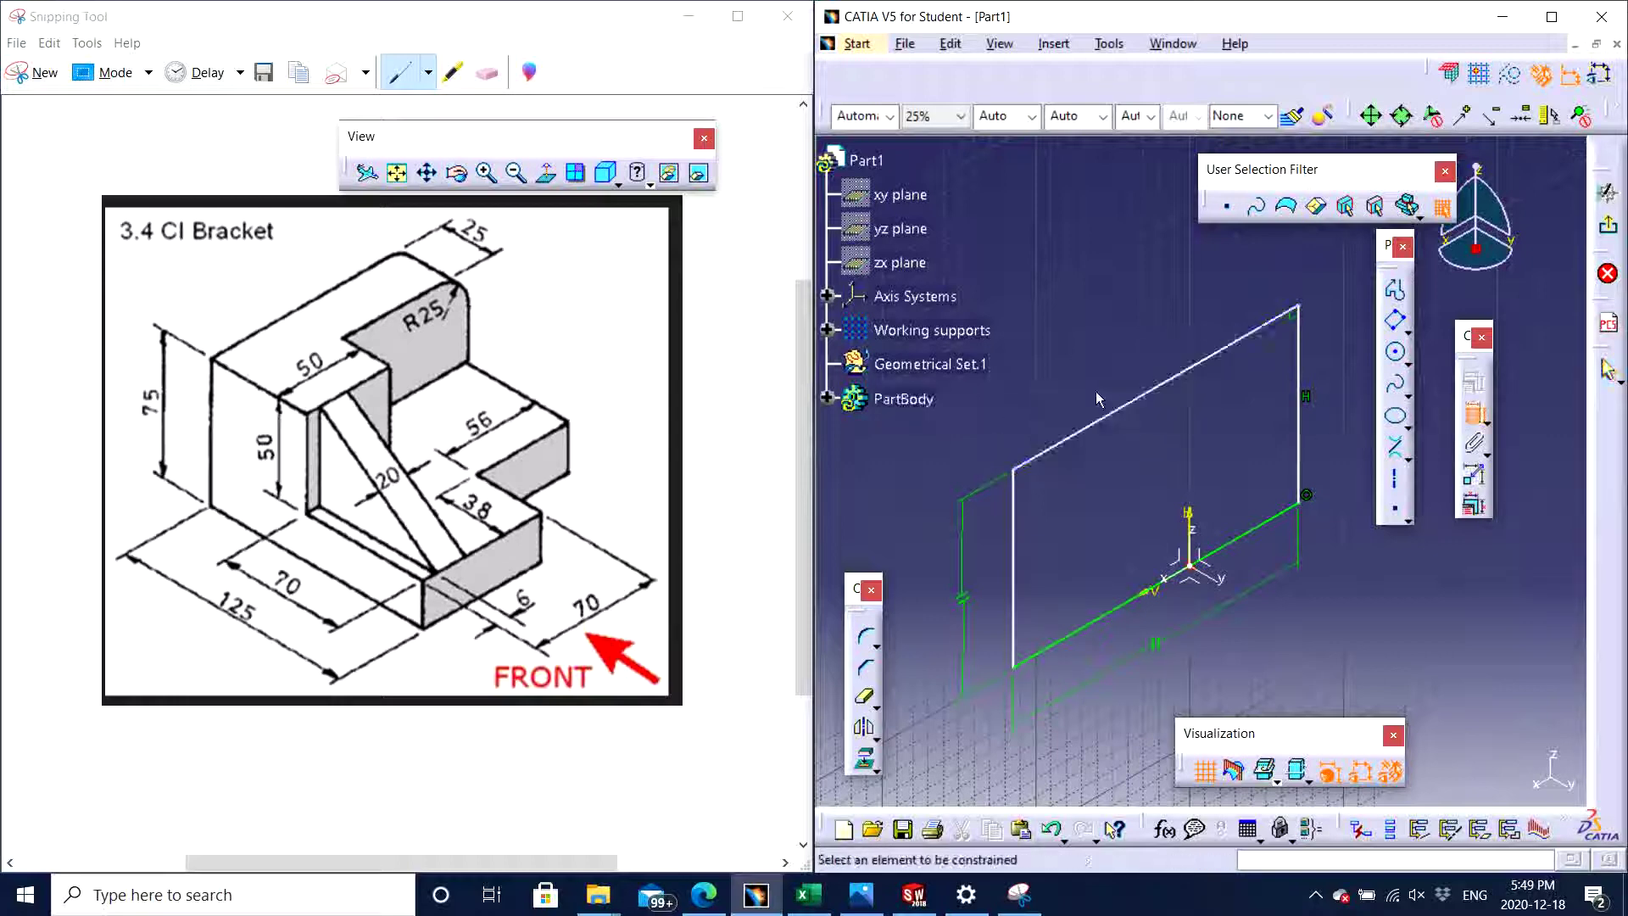
left_click(1134, 401)
left_click(1111, 338)
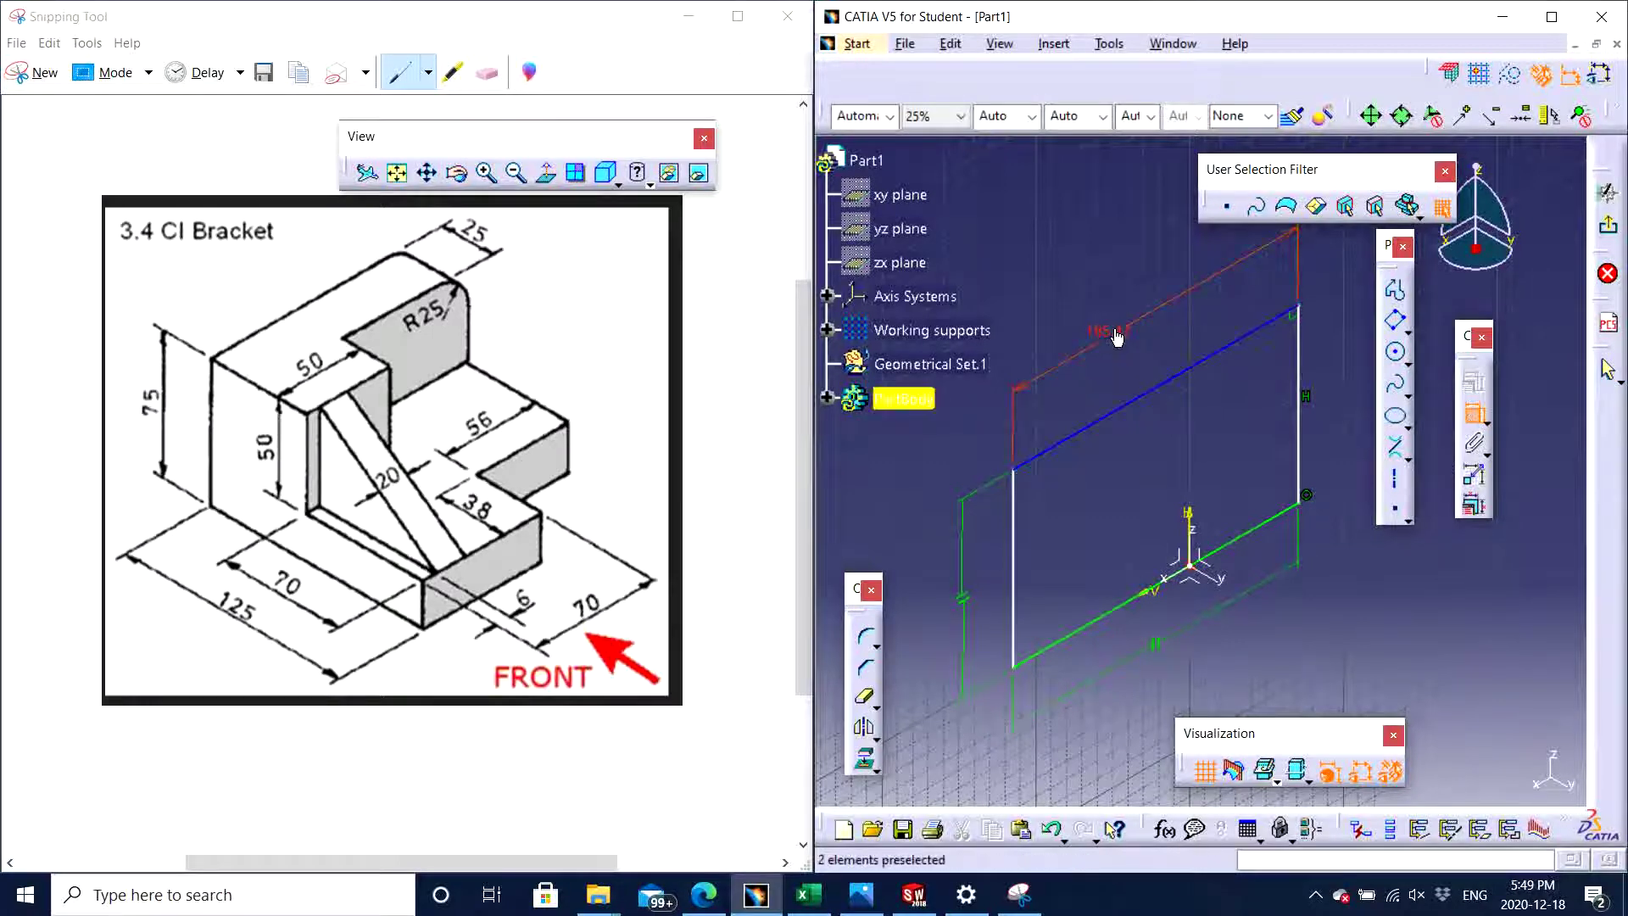
double_click(1111, 336)
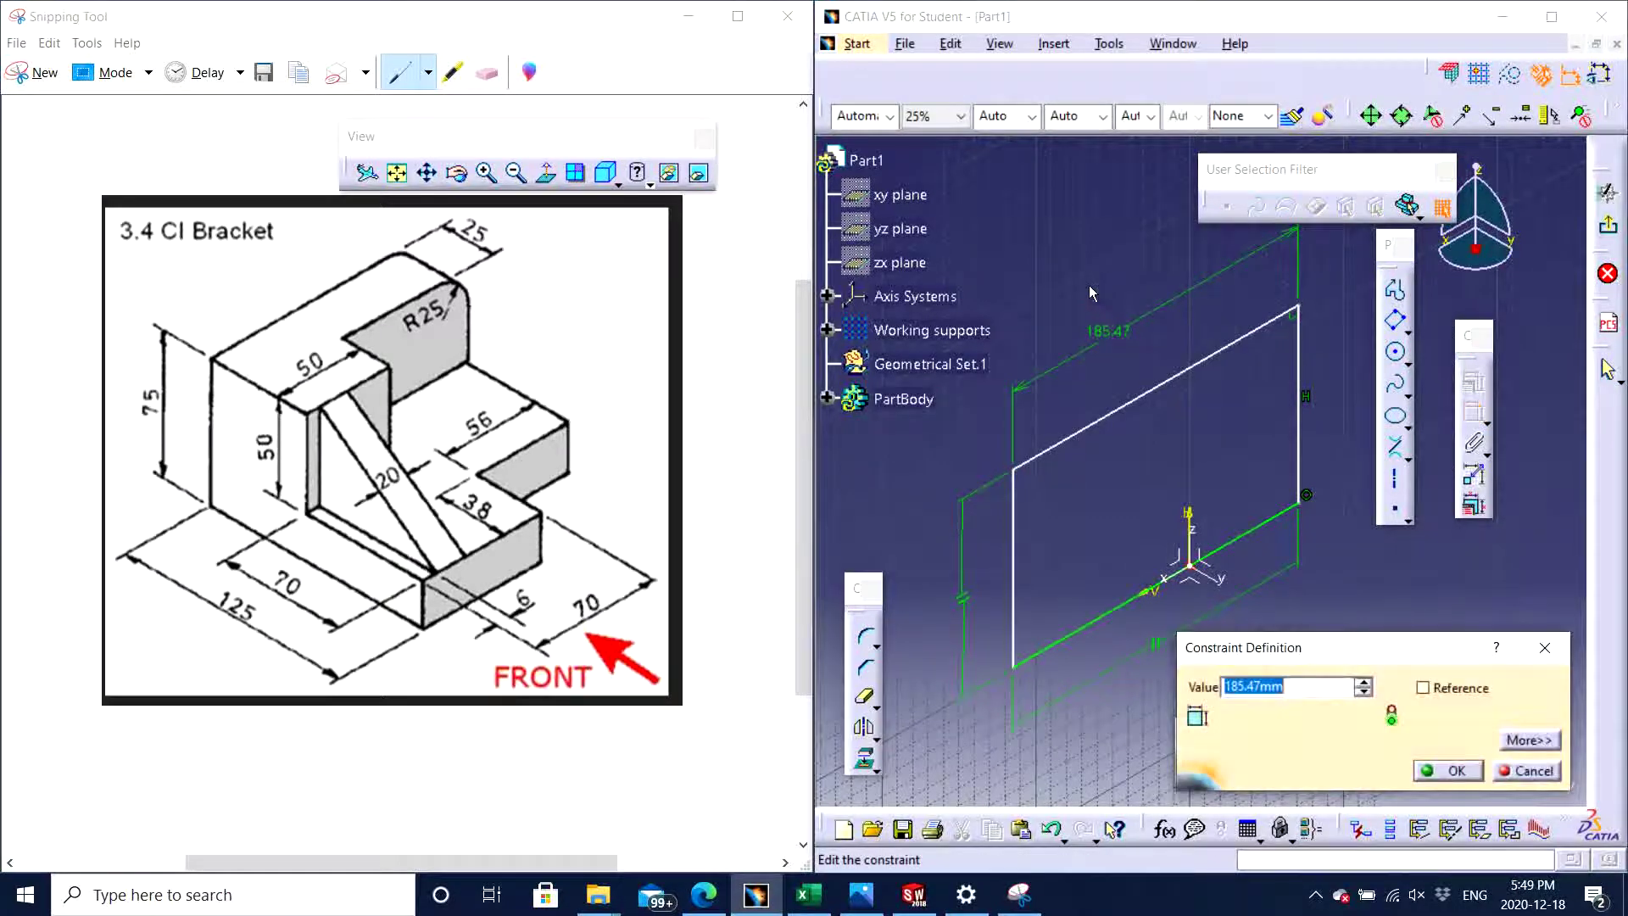
type("70+56")
key("Return")
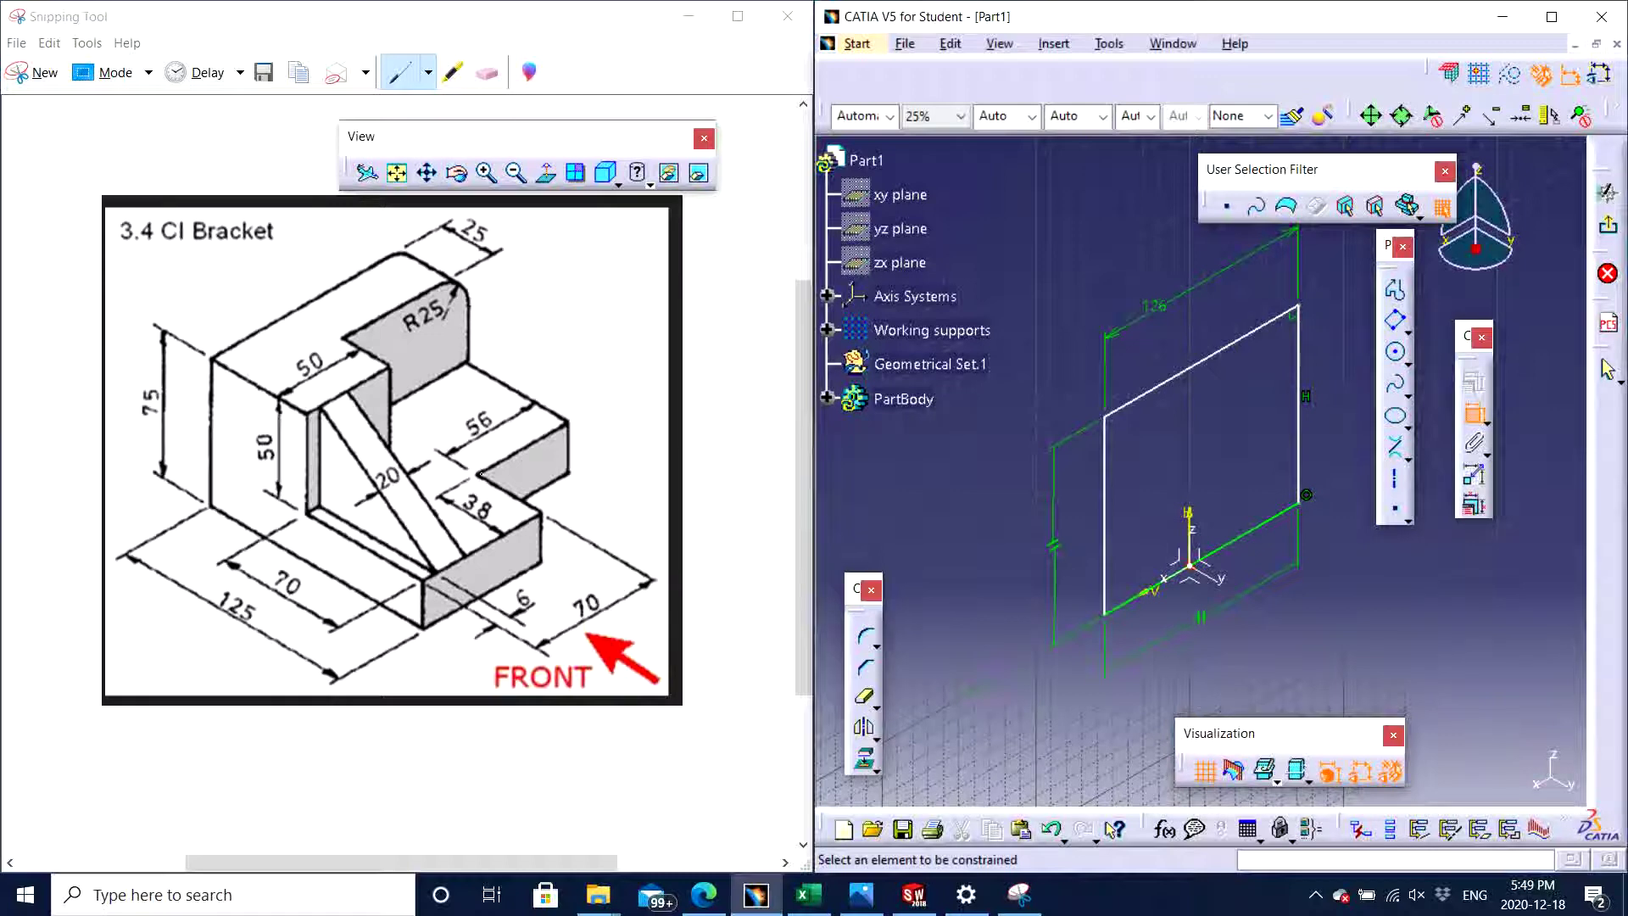
- Dimension the distance from the rectangle's side edge to the vertical sketch axis and set it to 126/2 mm, centring the rectangle
left_click(1104, 451)
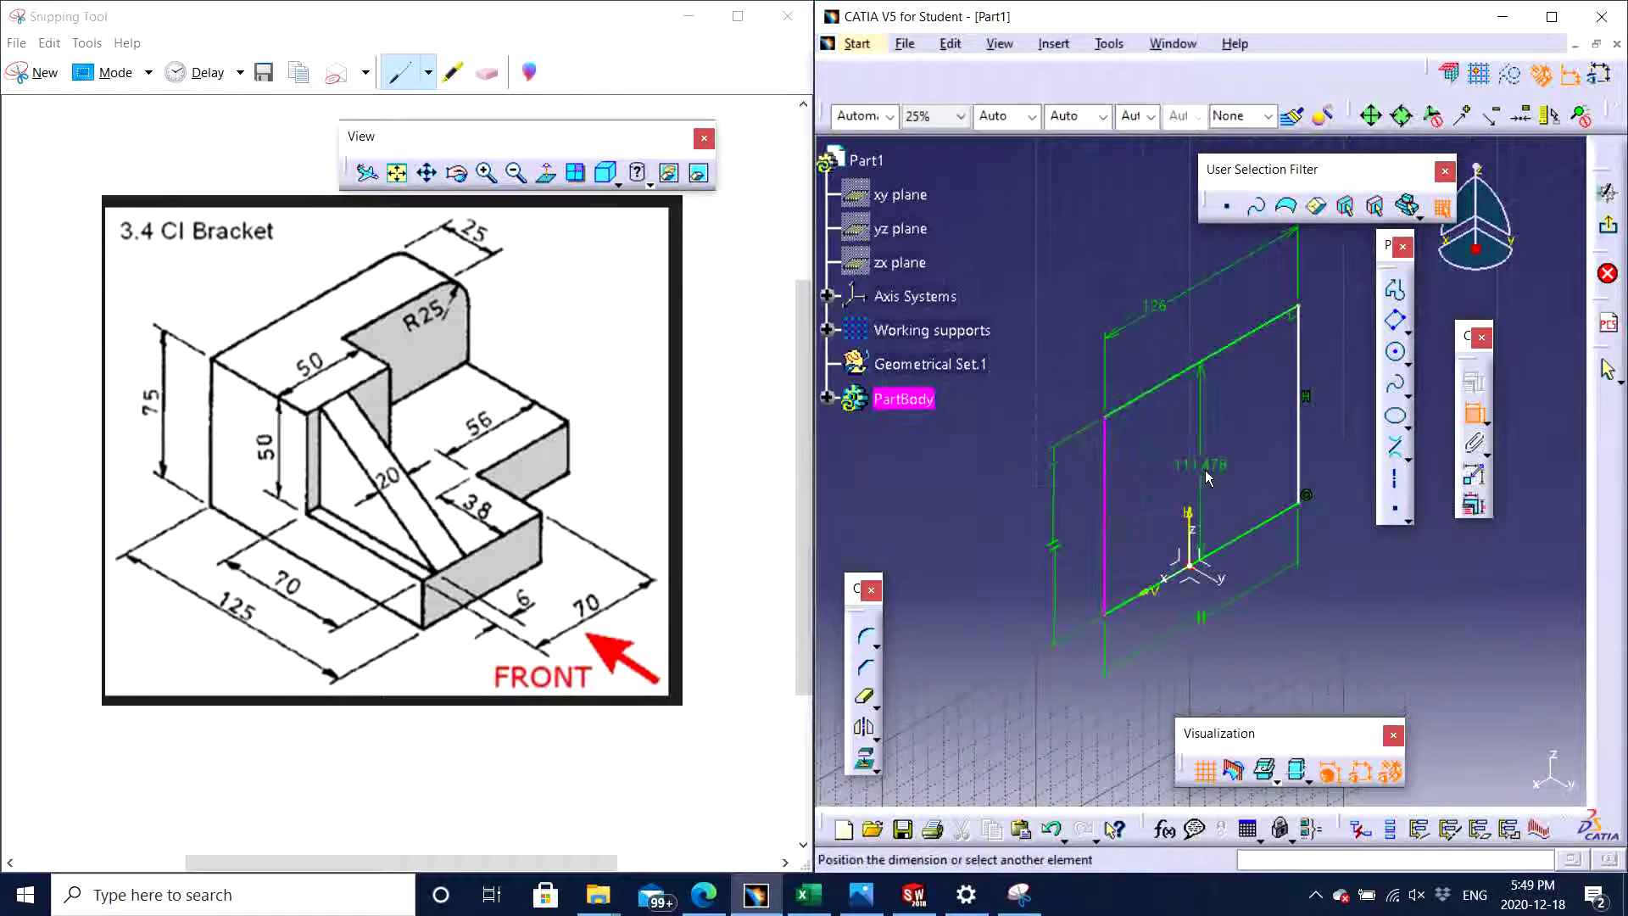
left_click(1192, 524)
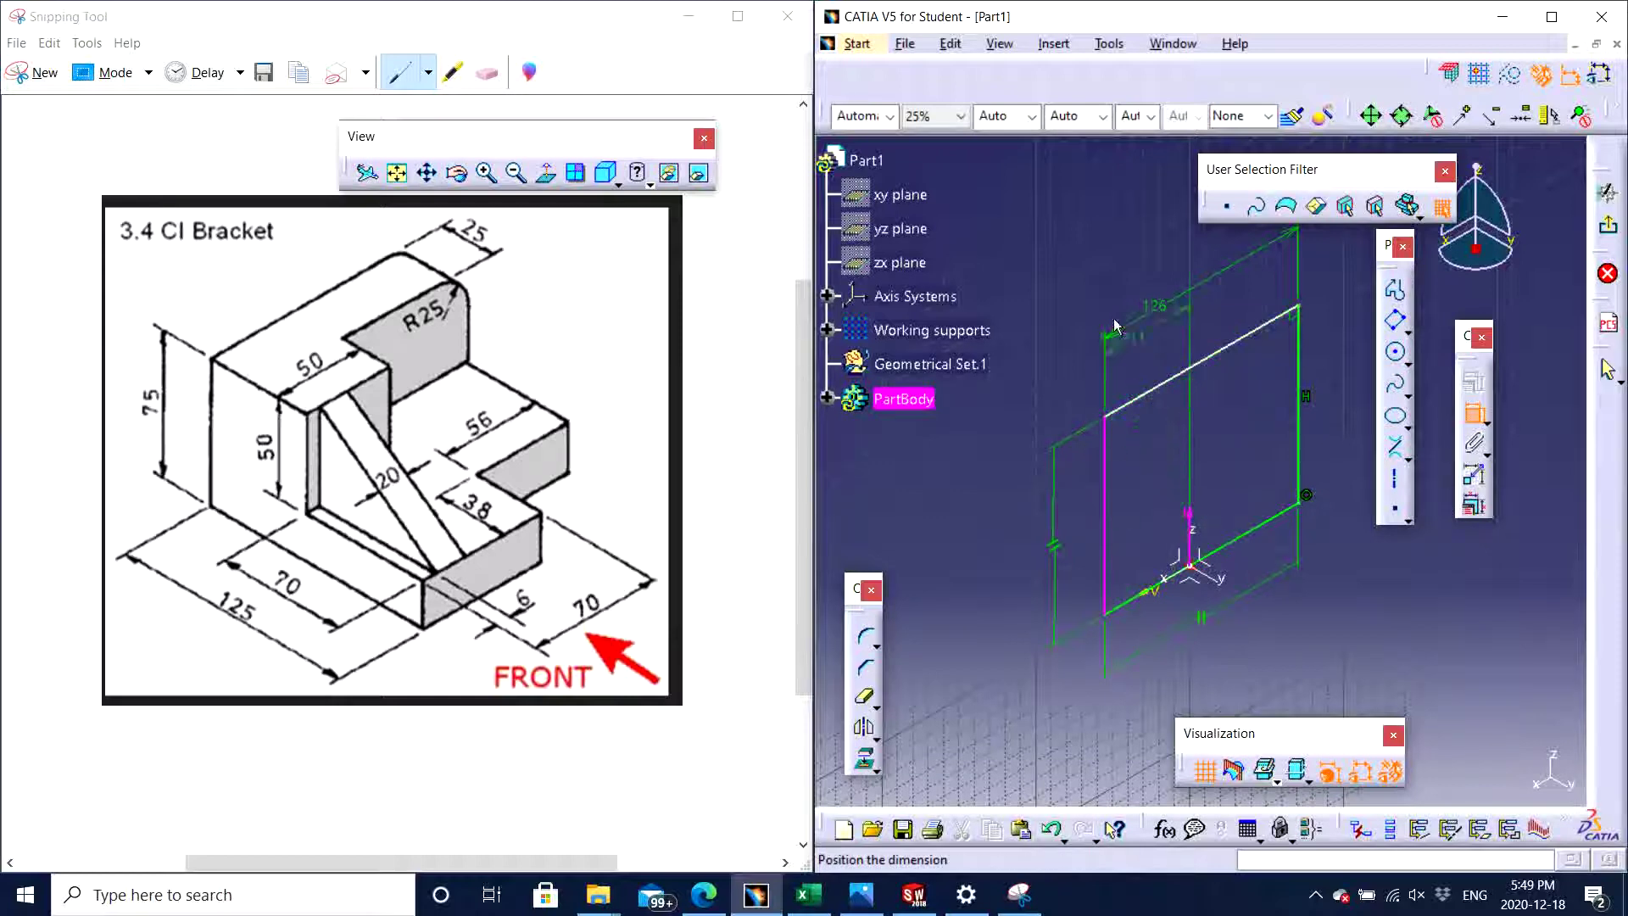
left_click(1079, 268)
double_click(1077, 266)
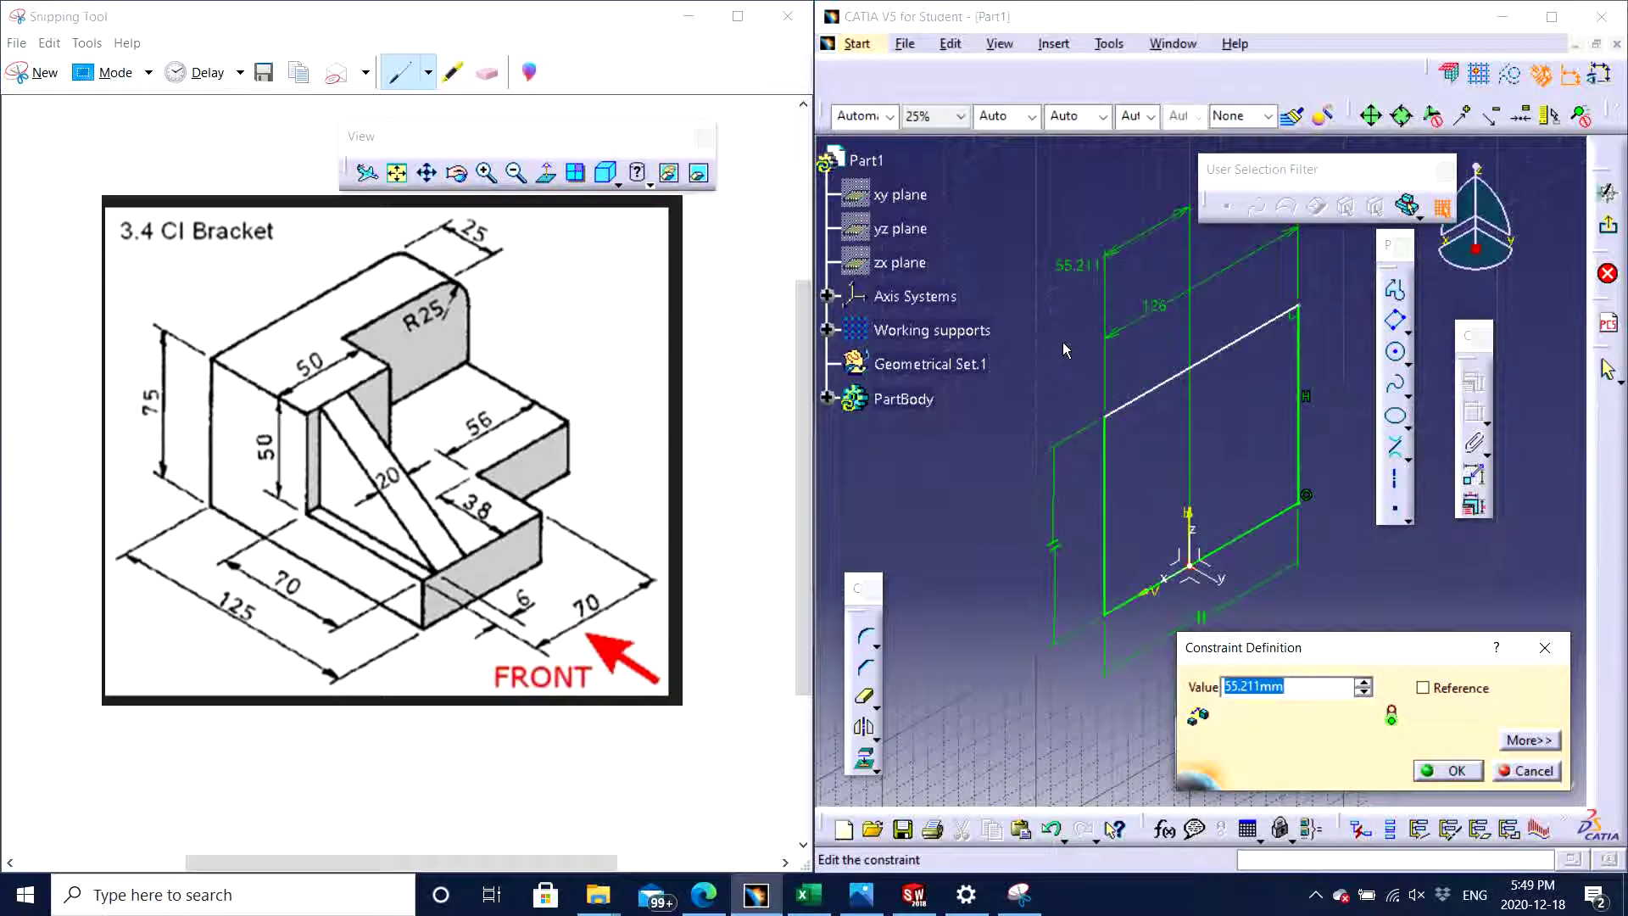
type("126/2")
key("Return")
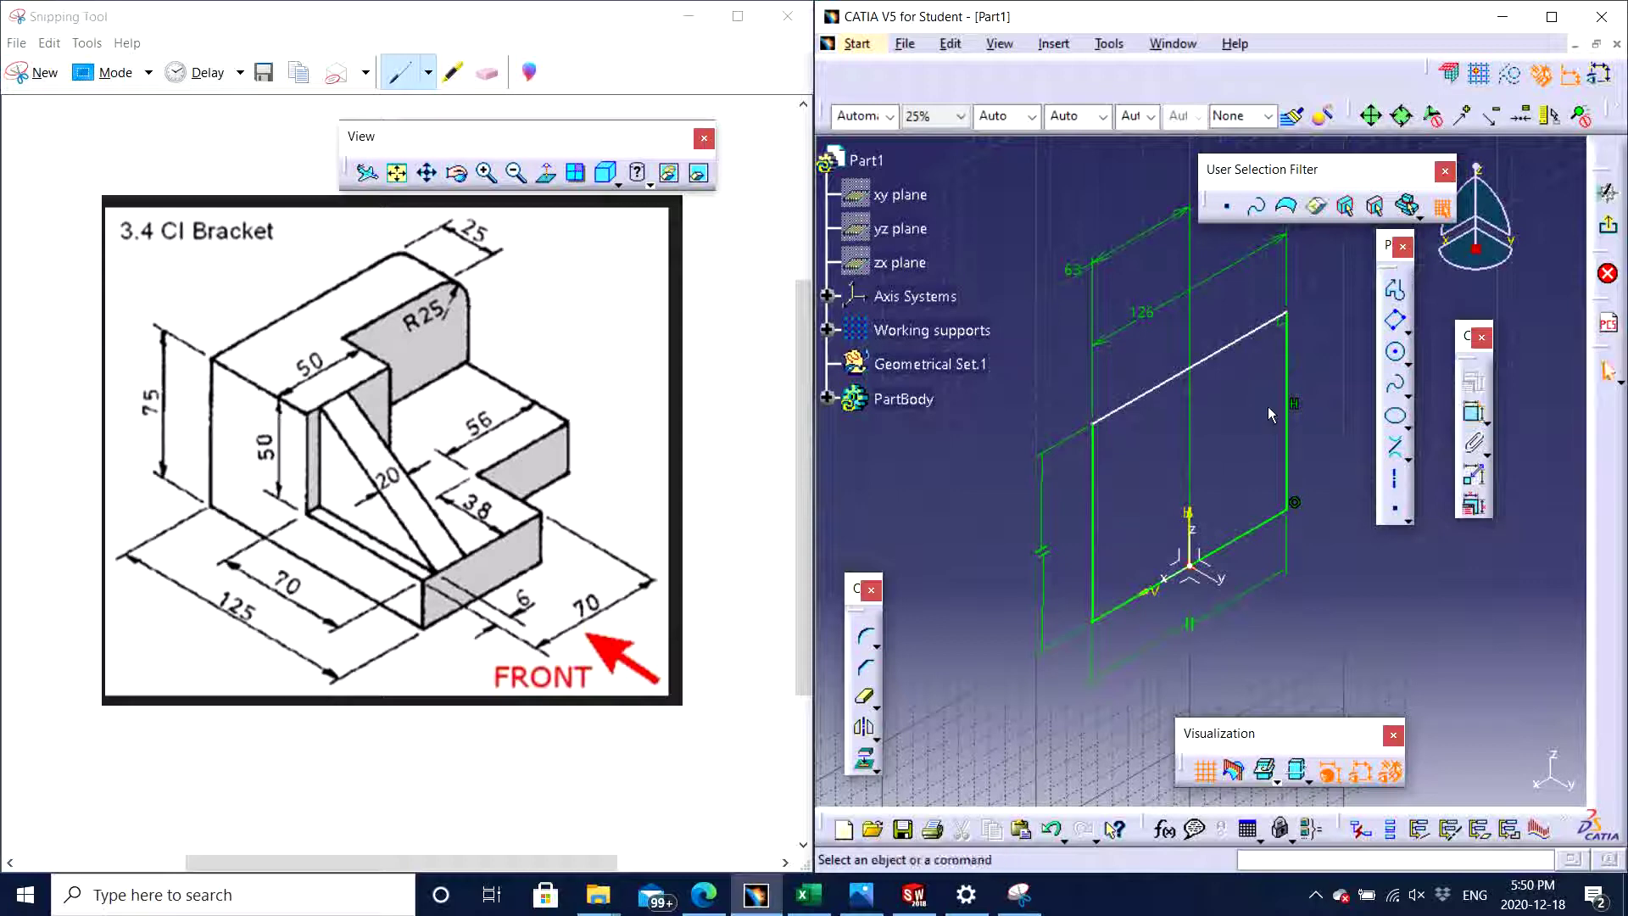
- Lower the rectangle's upper edge and dimension the height between the upper and lower edges, placing the dimension outside the profile
mouse_move(1234, 341)
left_mouse_down()
mouse_move(1238, 397)
mouse_move(1252, 369)
left_mouse_up()
left_click(1267, 390)
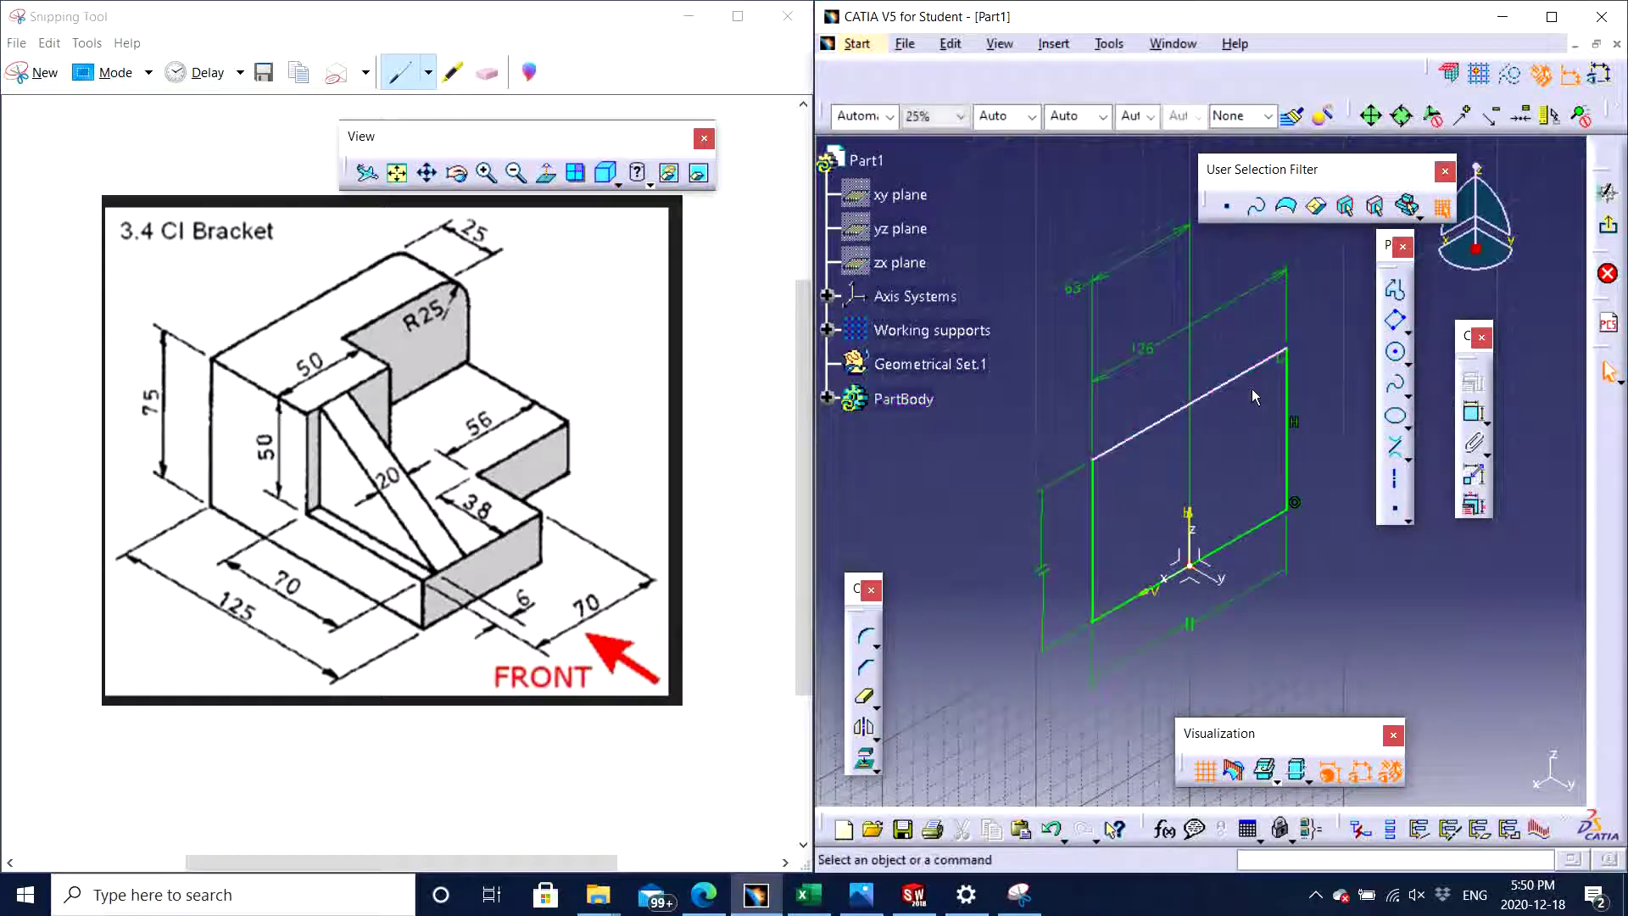
left_click(1473, 414)
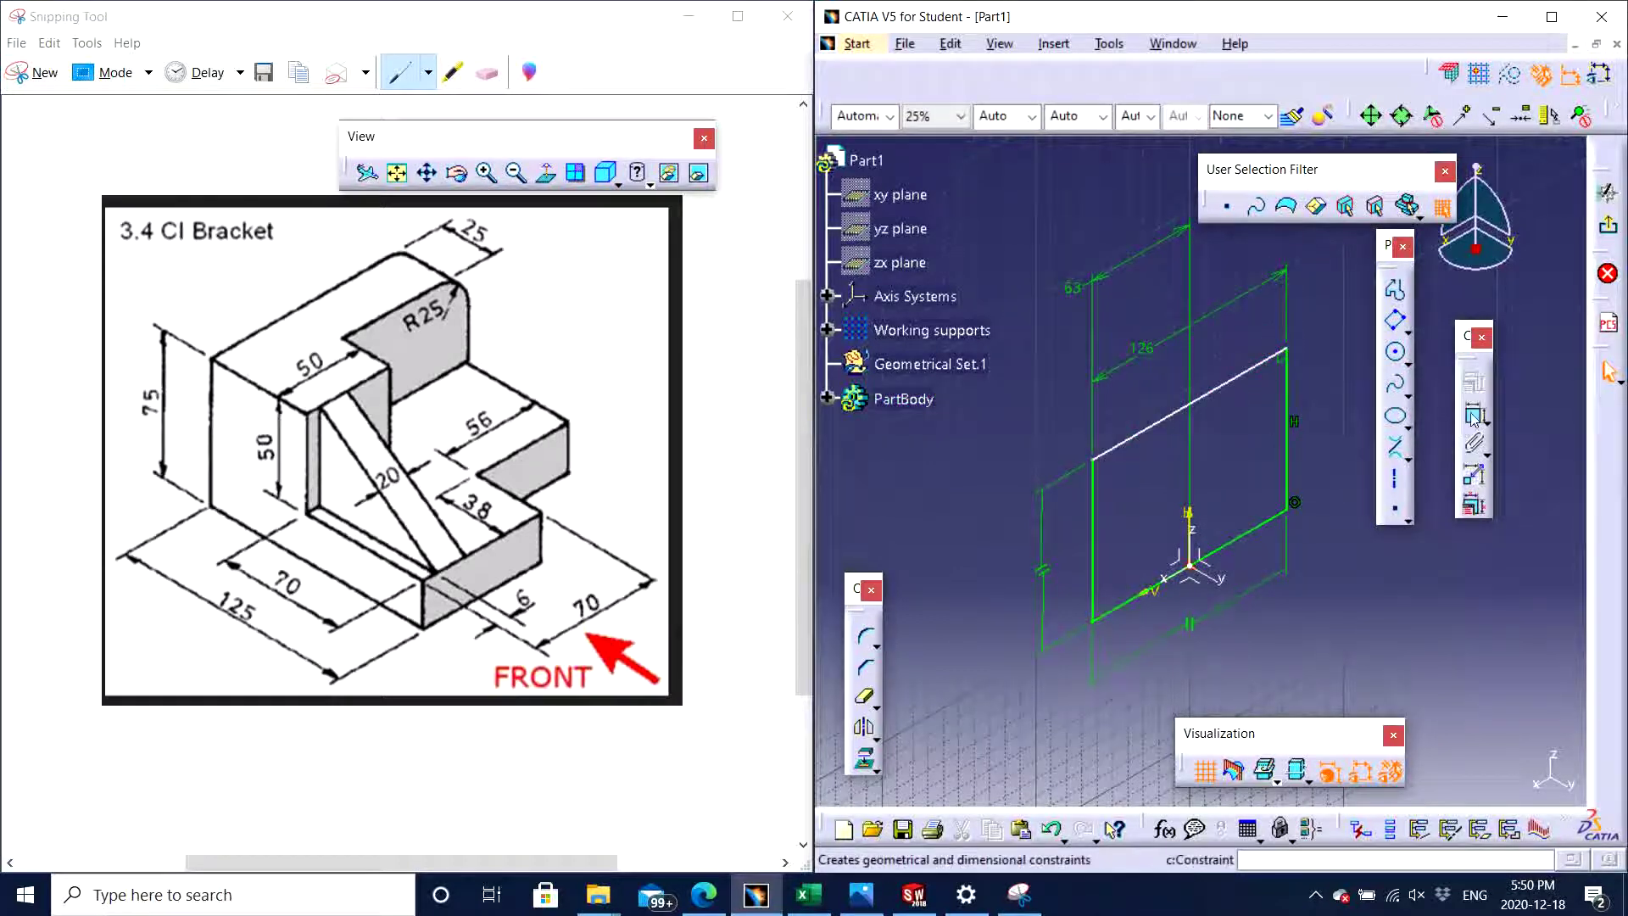
left_click(1250, 375)
left_click(1253, 531)
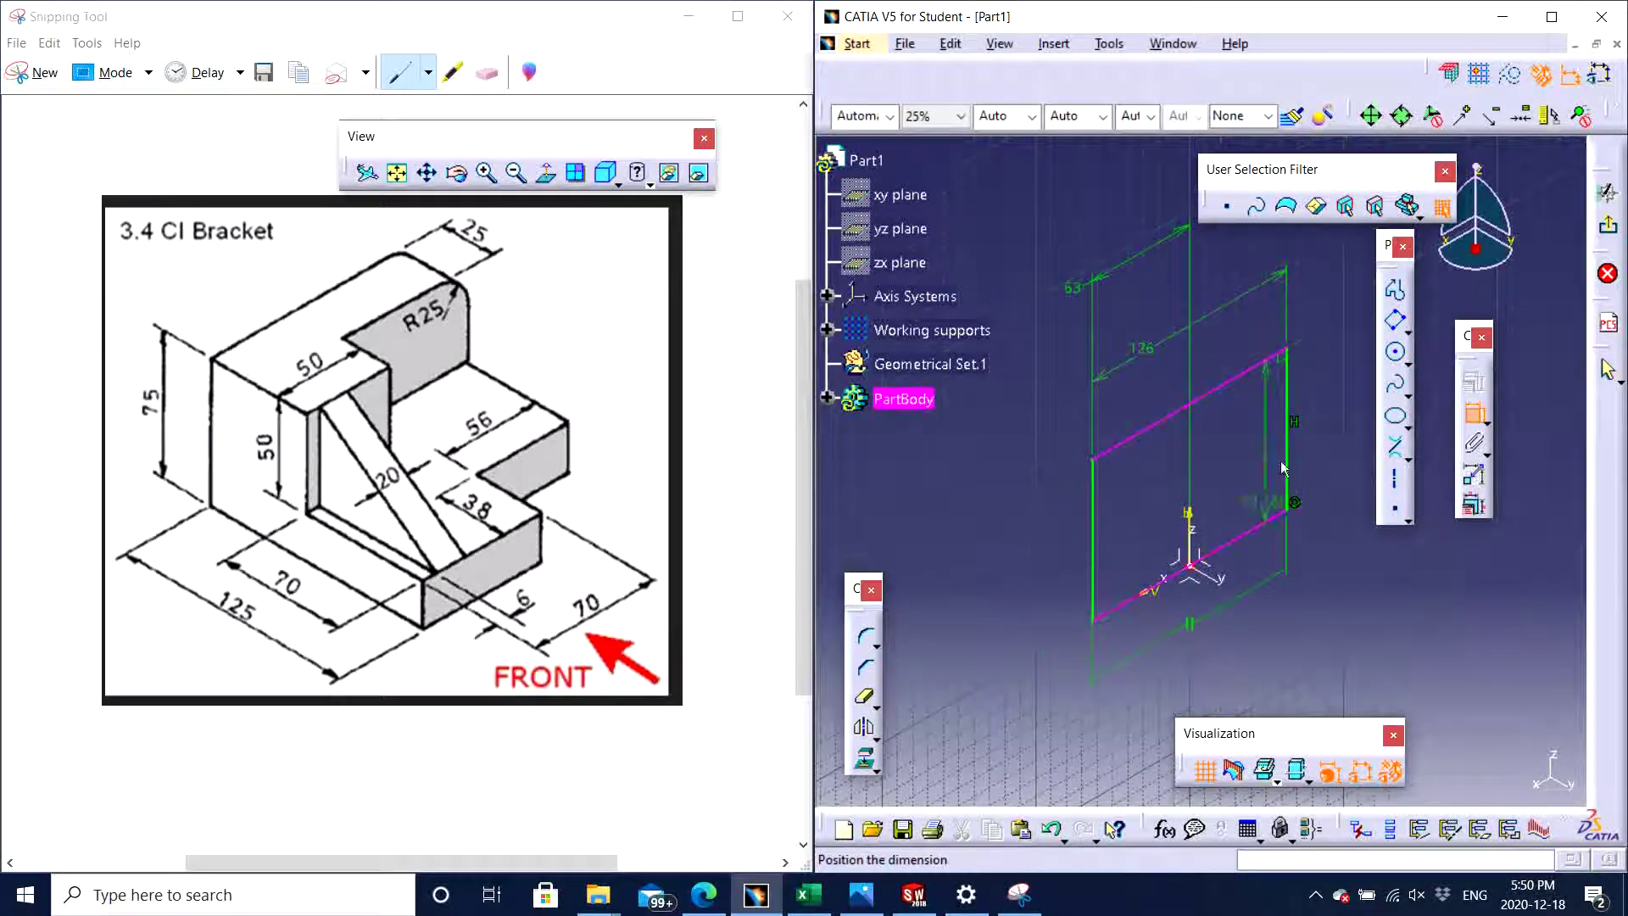
left_click(973, 544)
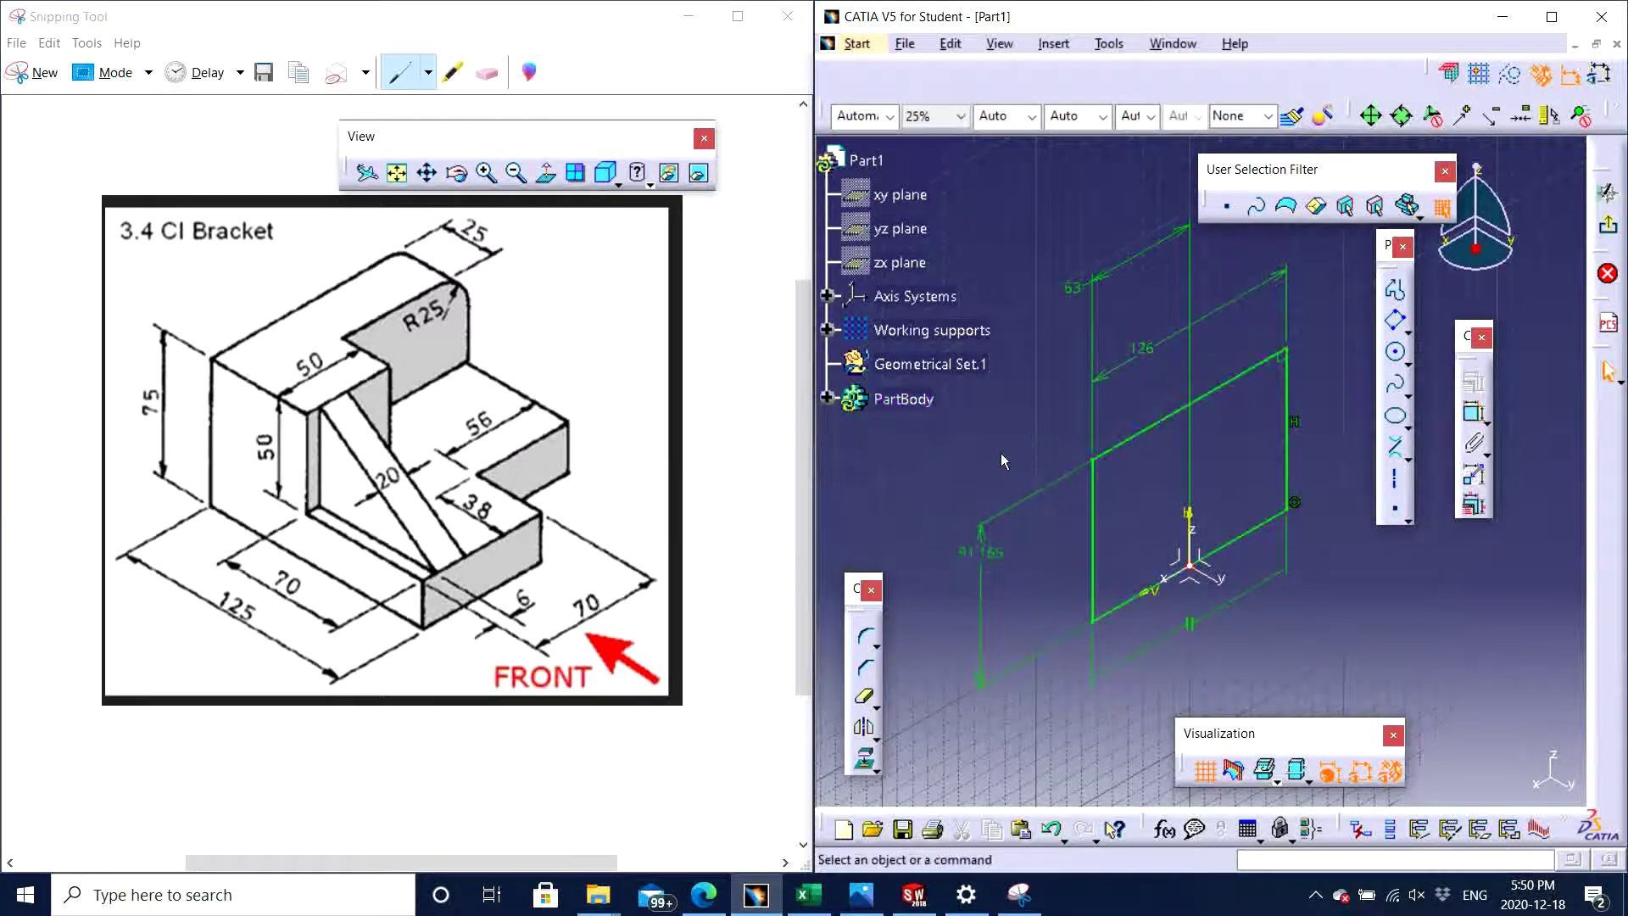
- Set the rectangle's height dimension to 75 mm
double_click(983, 553)
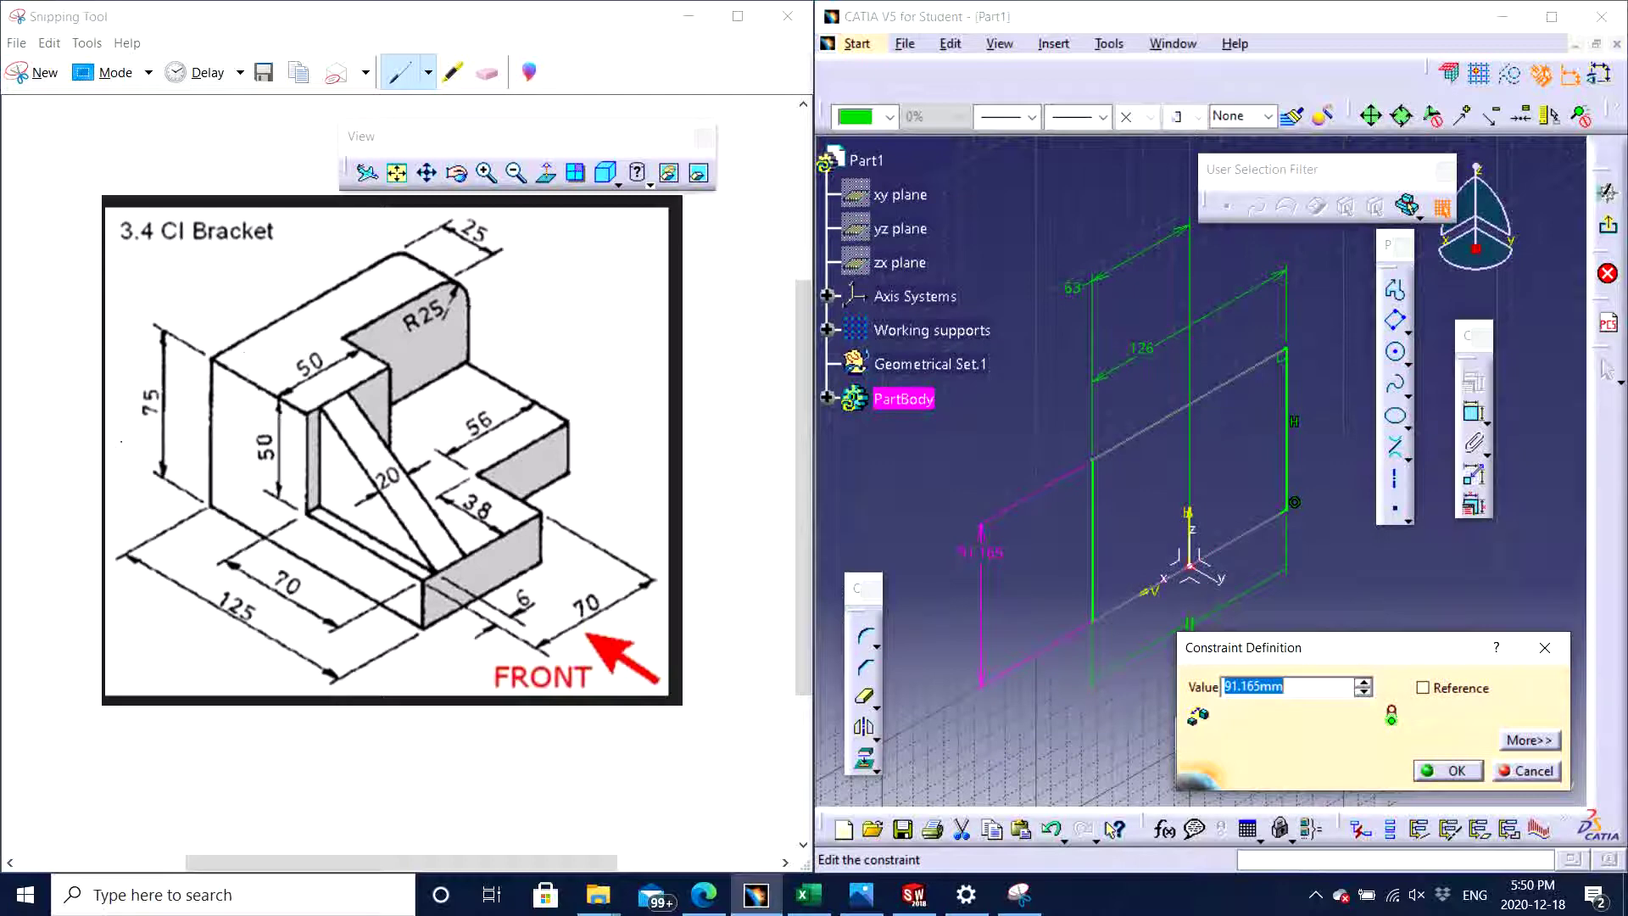
left_click(139, 435)
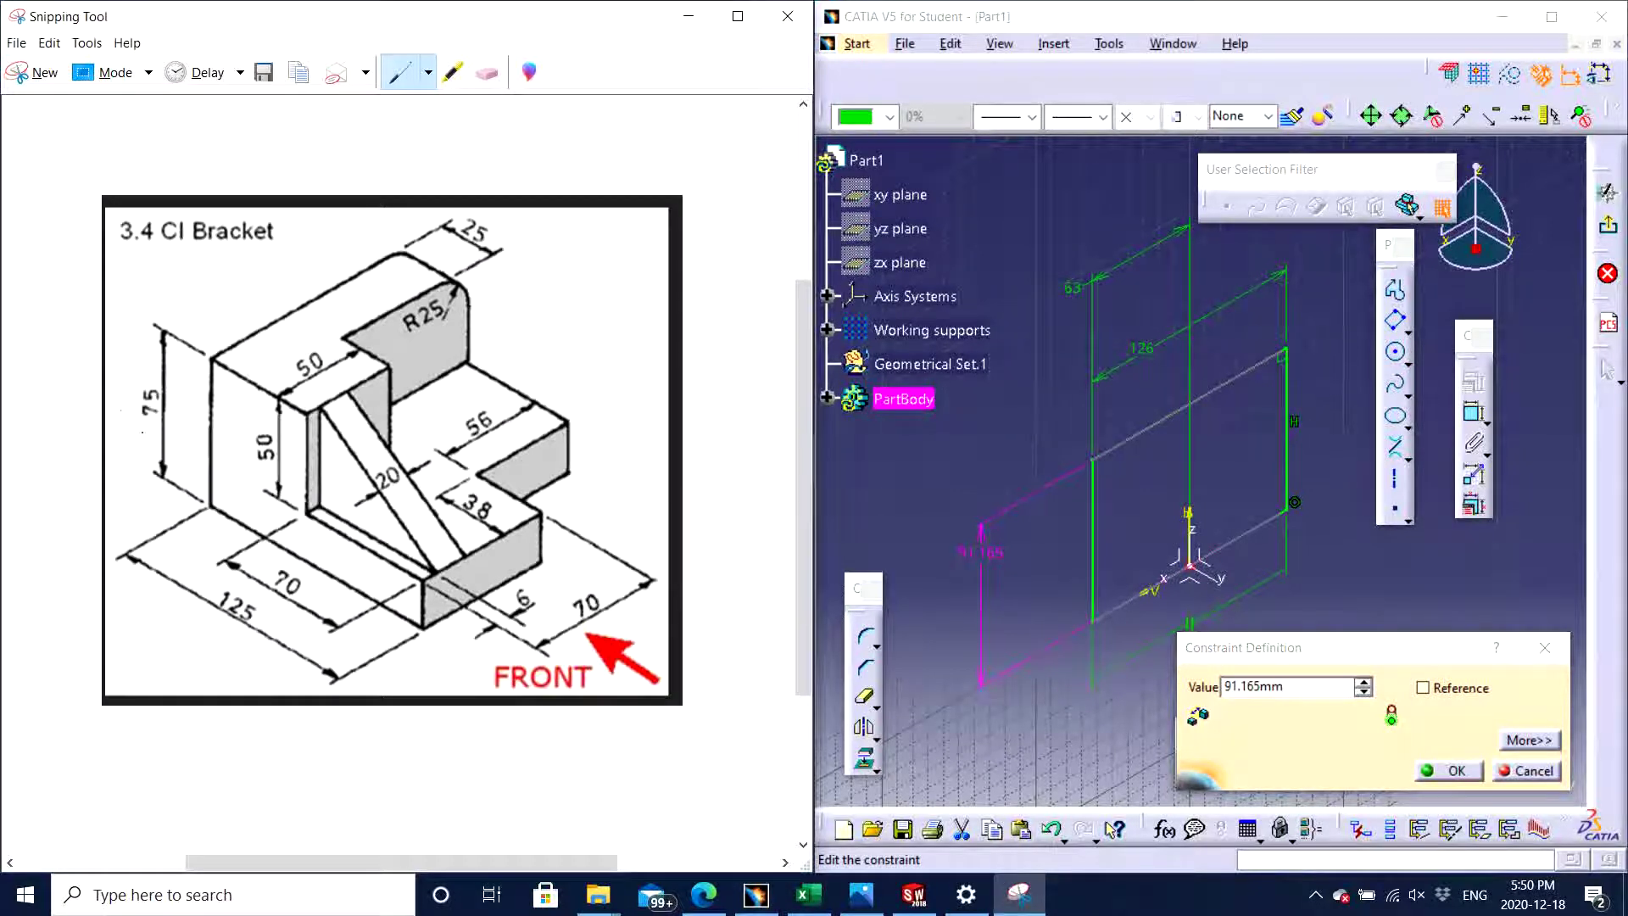
left_click(1305, 717)
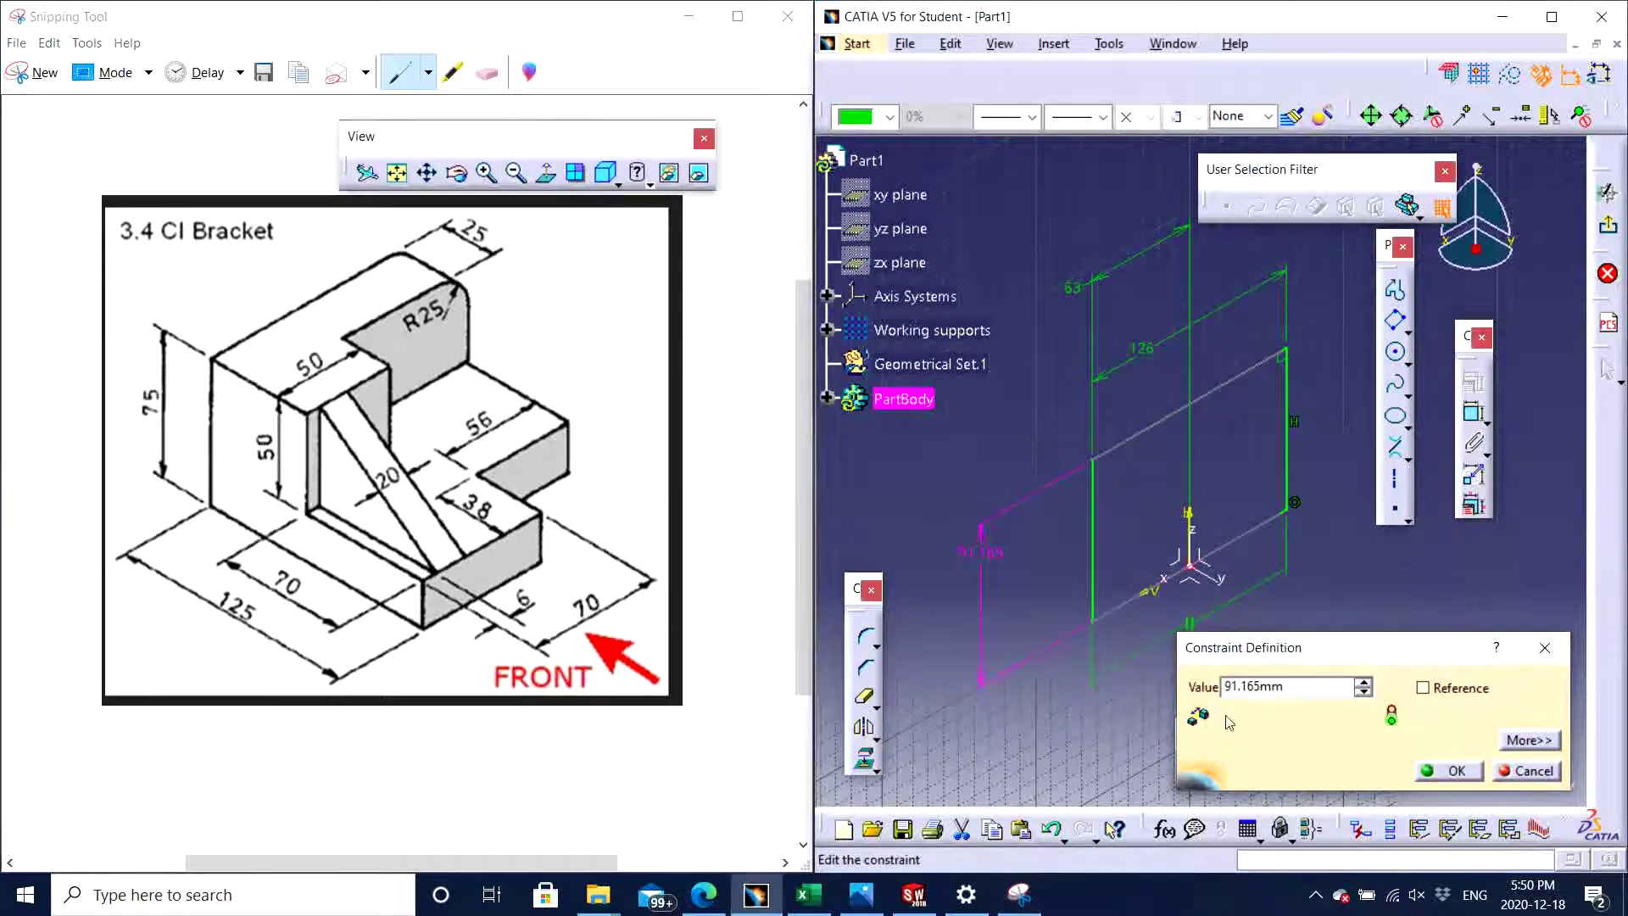
left_click_drag(1293, 686, 1129, 689)
type("75")
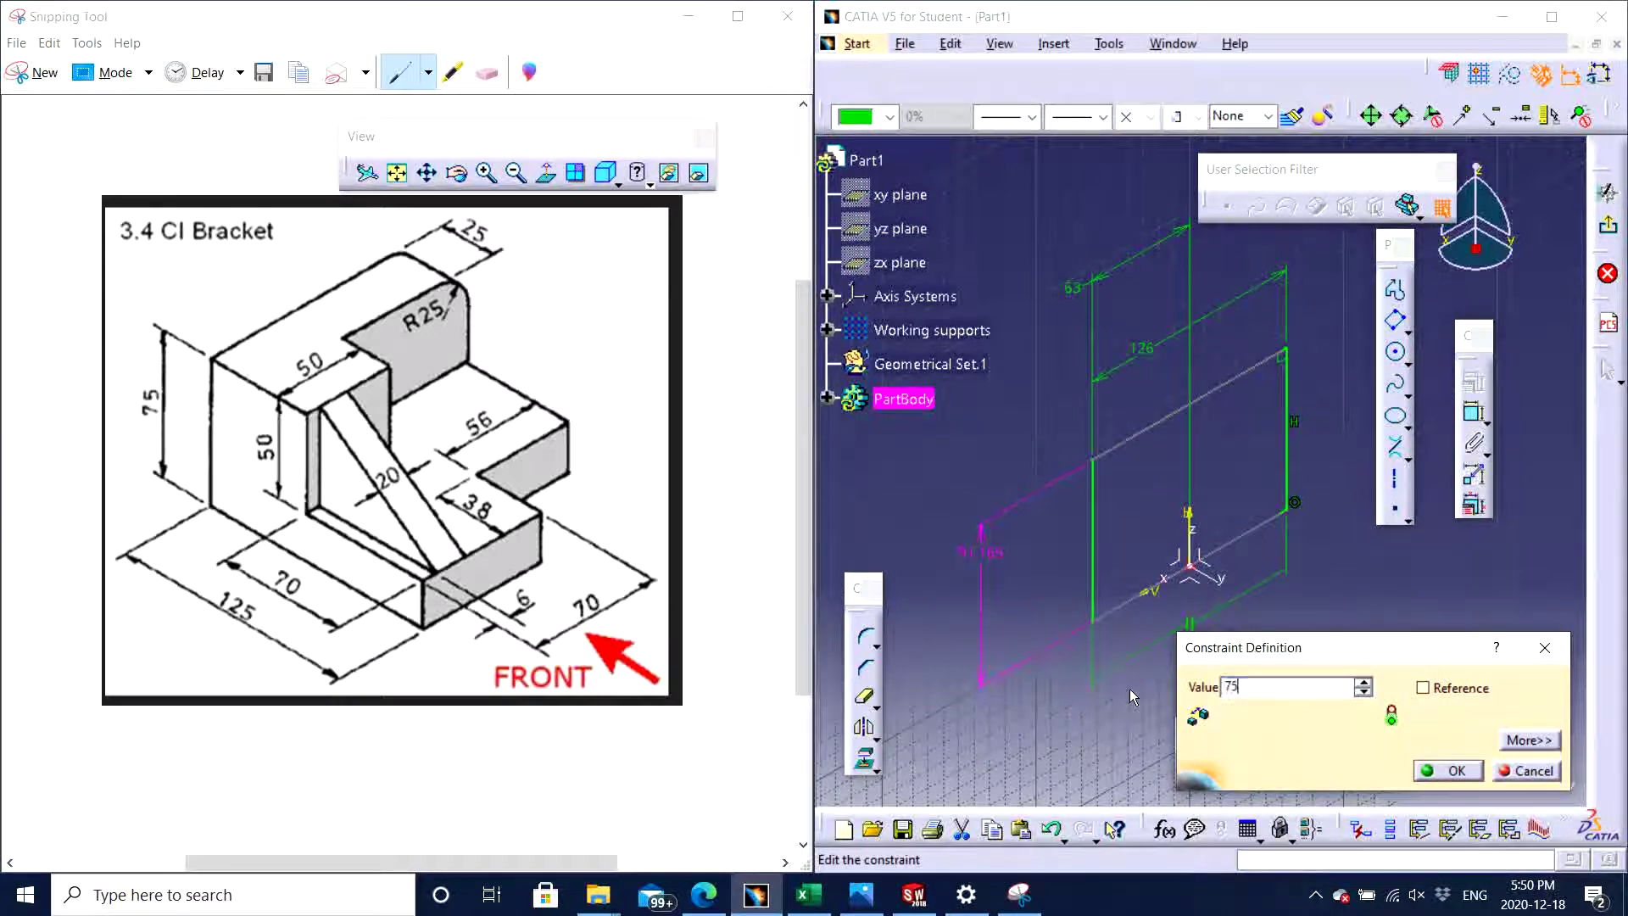
key("Return")
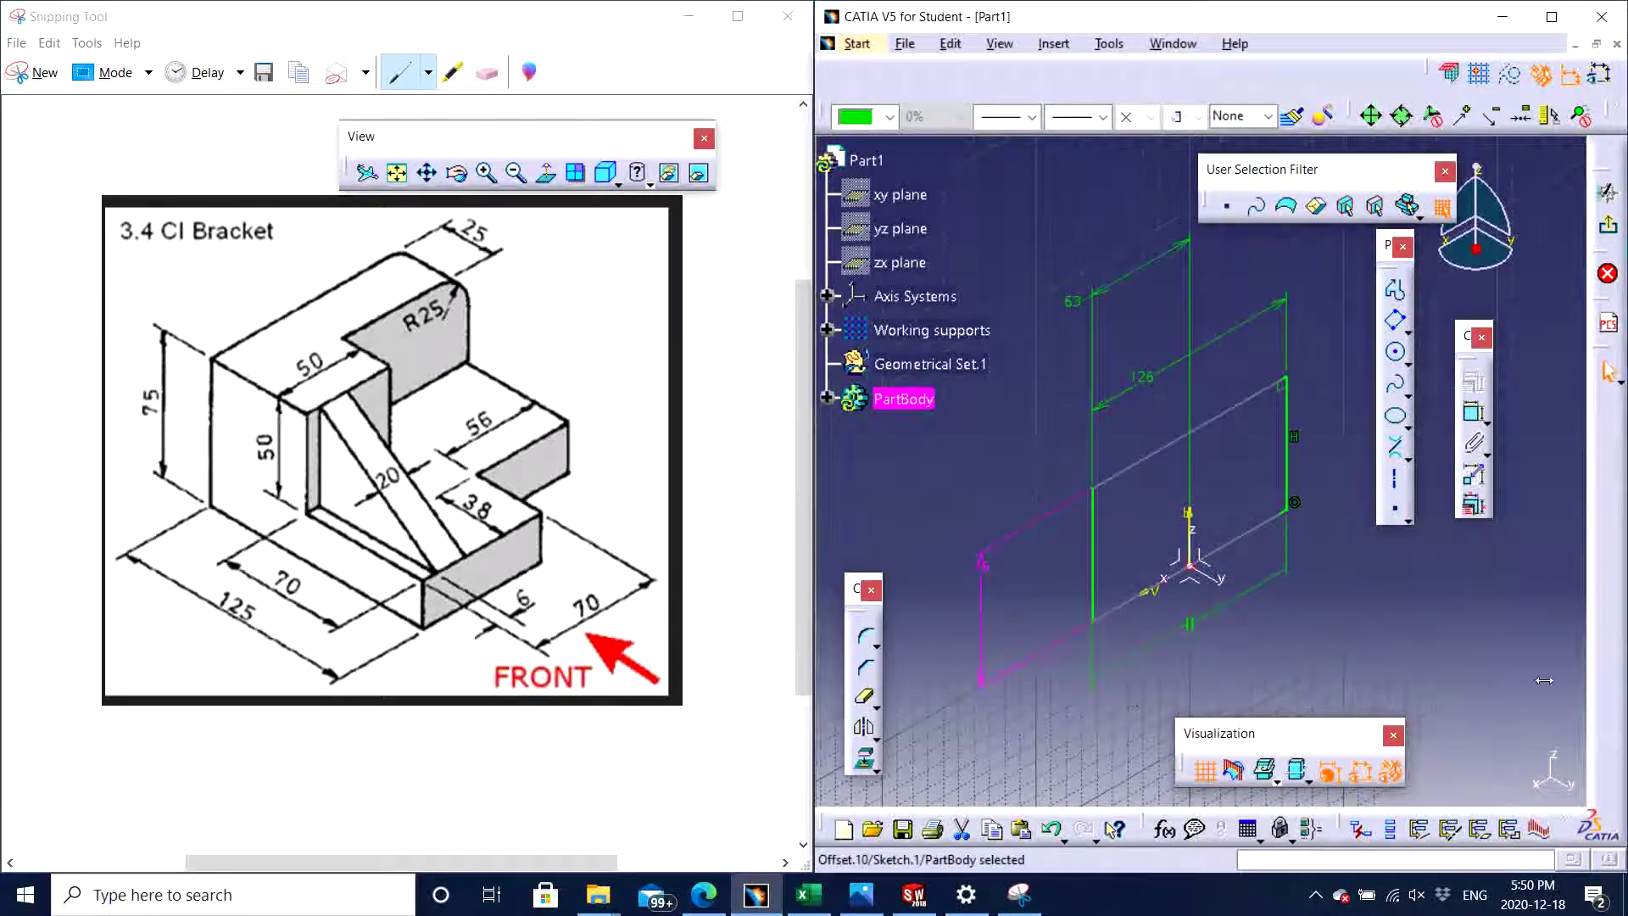
- Exit the finished rectangle sketch and return to the 3D part
mouse_move(1311, 634)
middle_mouse_down()
mouse_move(1291, 567)
mouse_move(1295, 599)
middle_mouse_up()
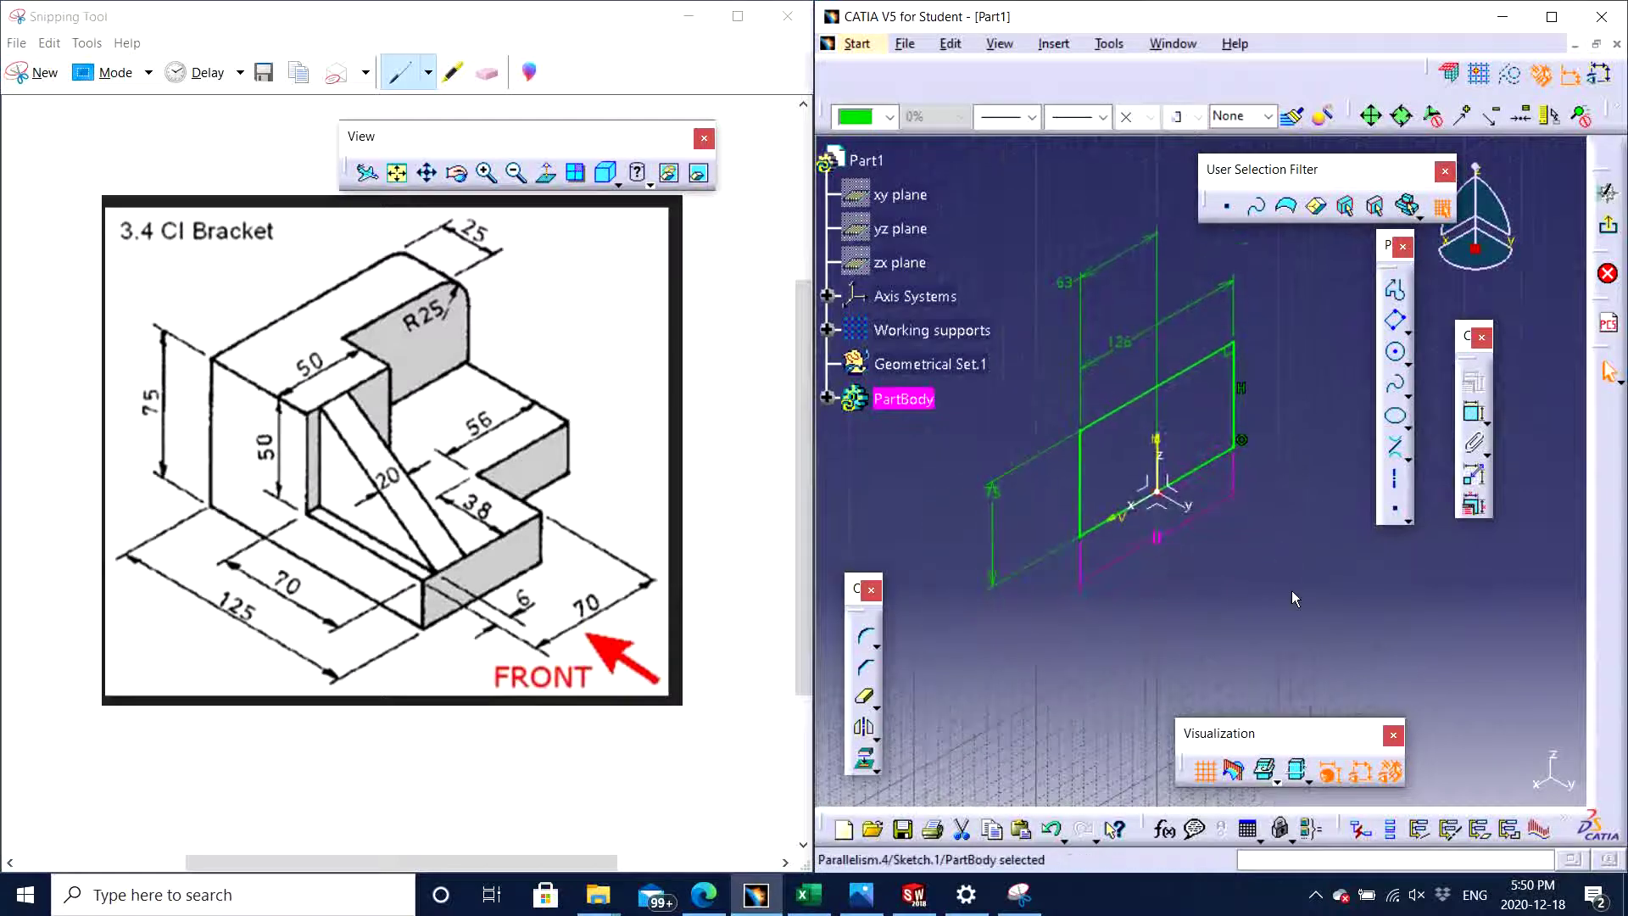
left_click(1610, 229)
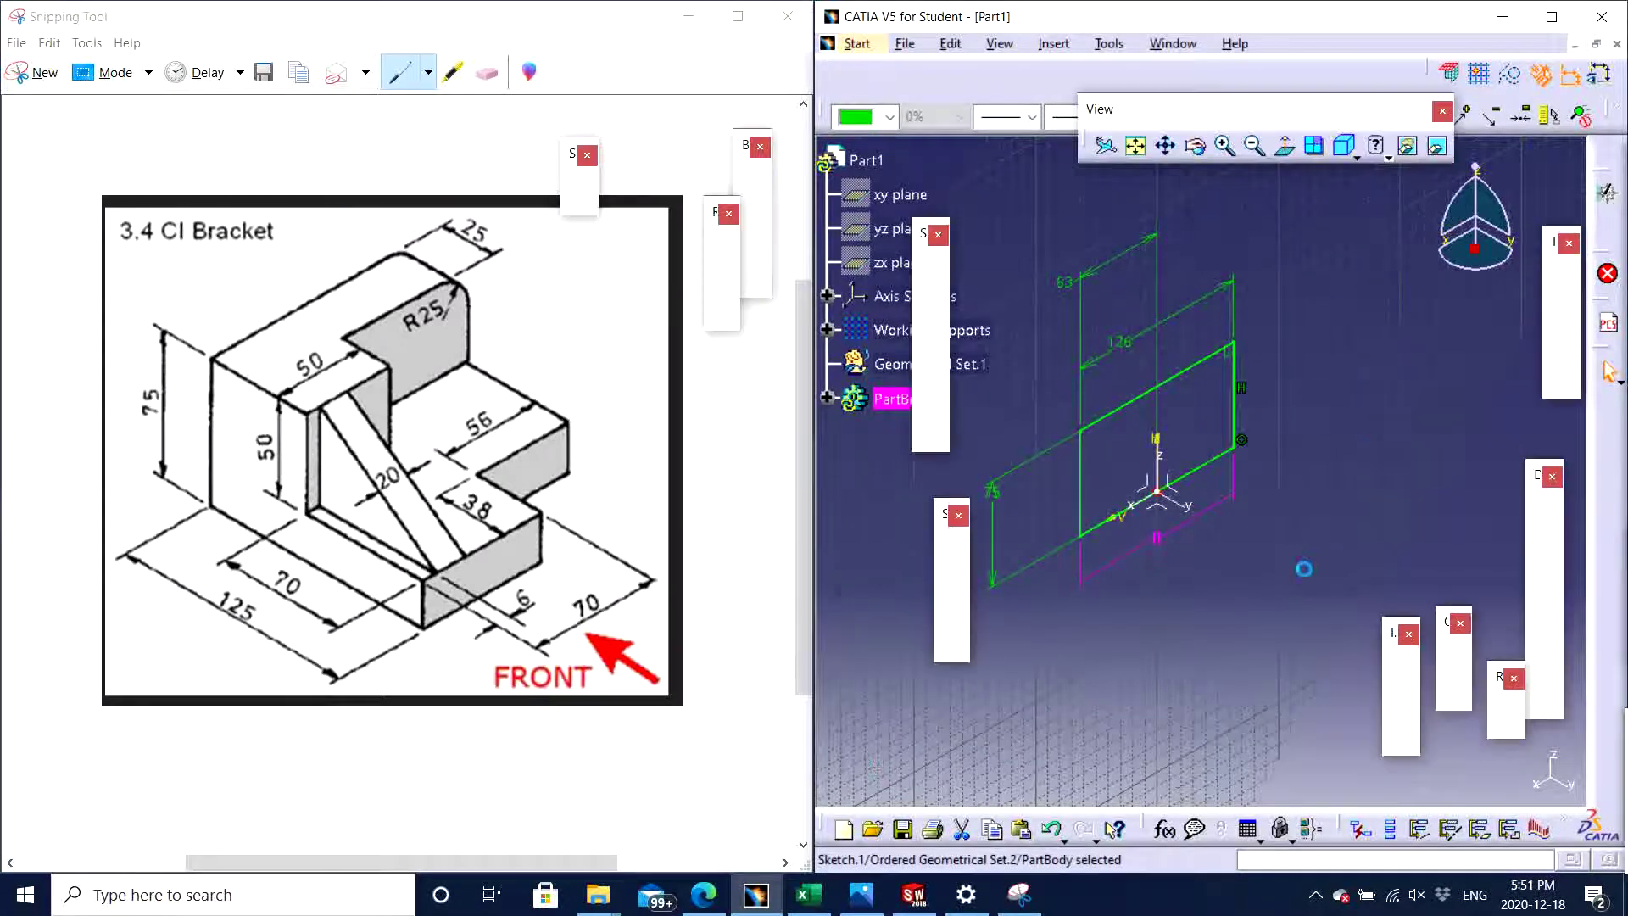
left_click(1248, 556)
mouse_move(1248, 556)
middle_mouse_down()
mouse_move(1125, 573)
mouse_move(1174, 500)
mouse_move(1172, 466)
mouse_move(1310, 559)
middle_mouse_up()
- Pad the rectangle sketch to a length of 125 mm to form the bracket's base block
left_click(1609, 370)
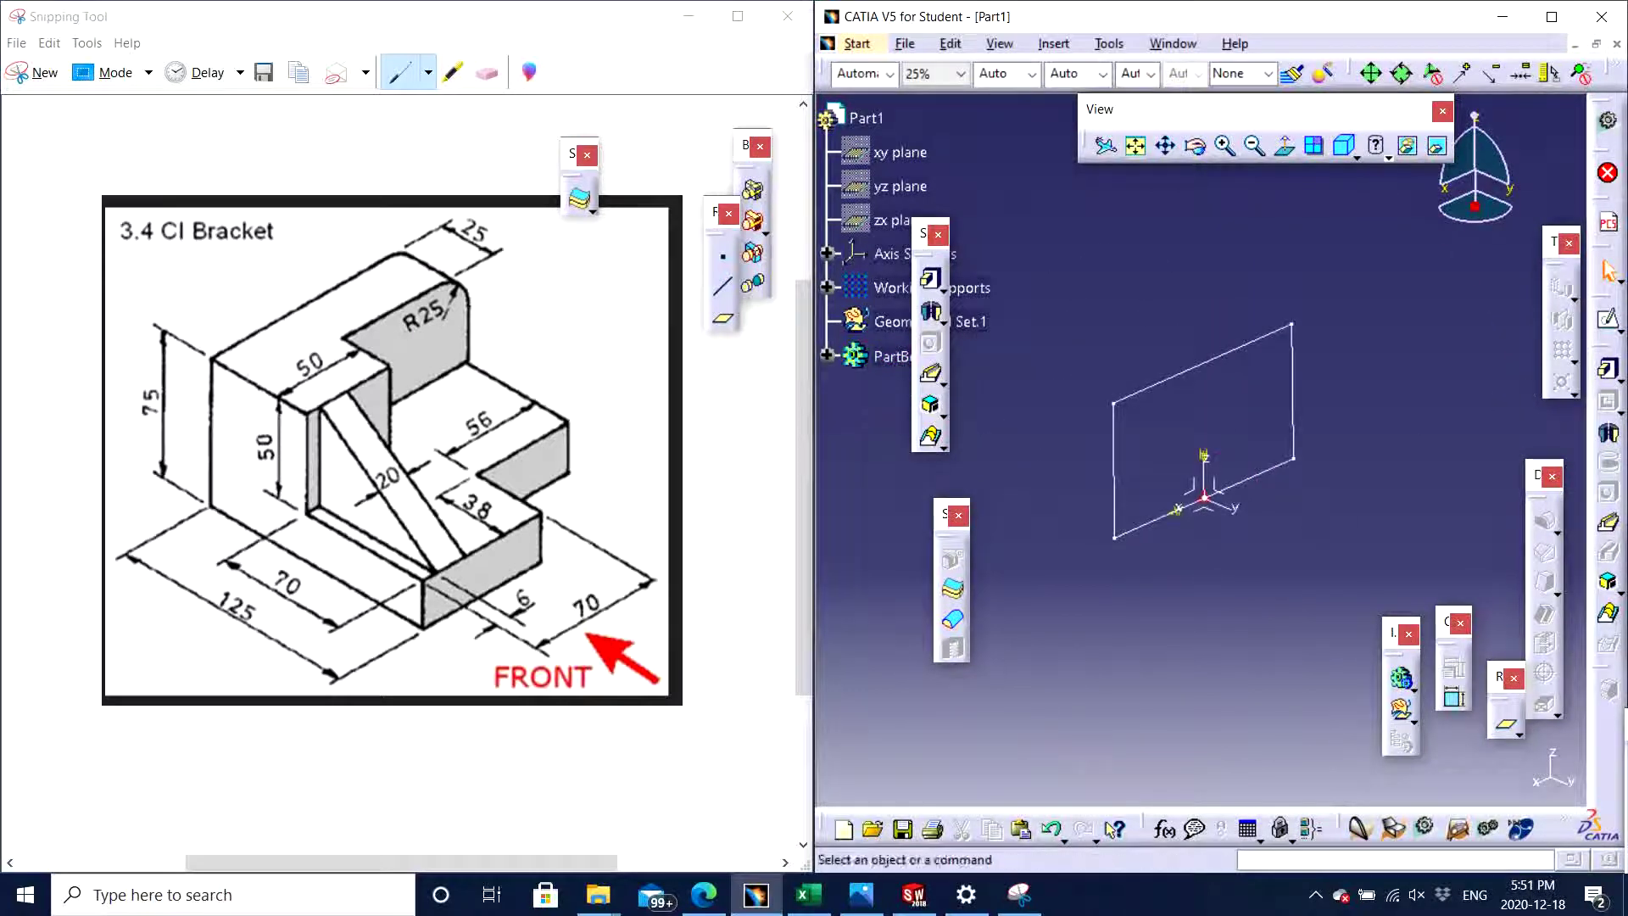
left_click(1608, 370)
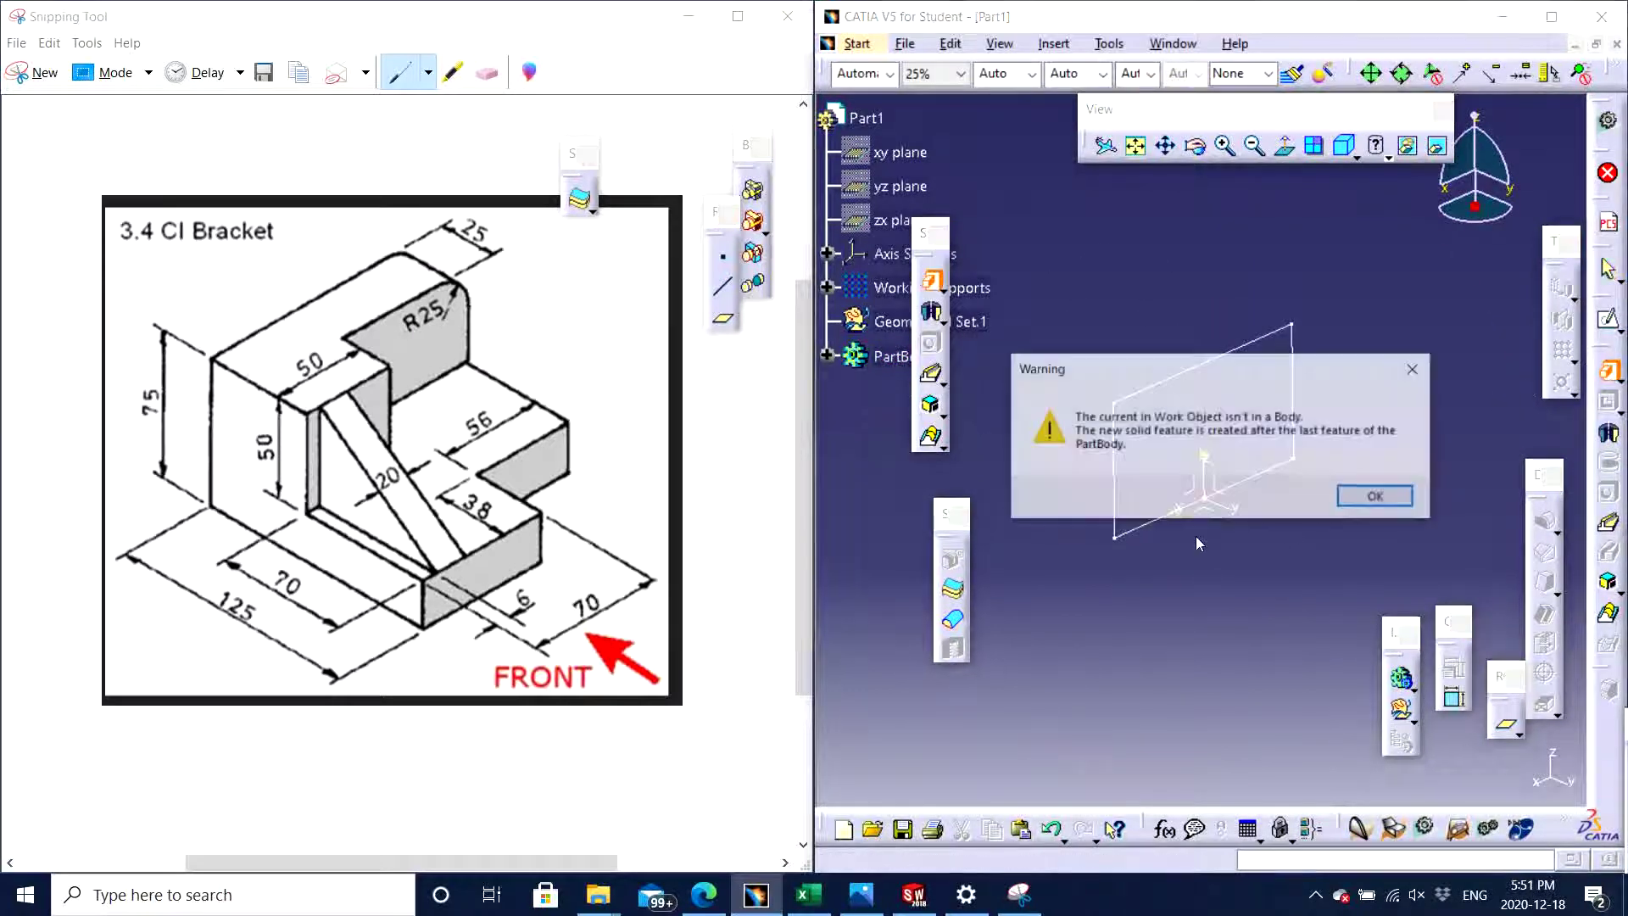
left_click(1375, 497)
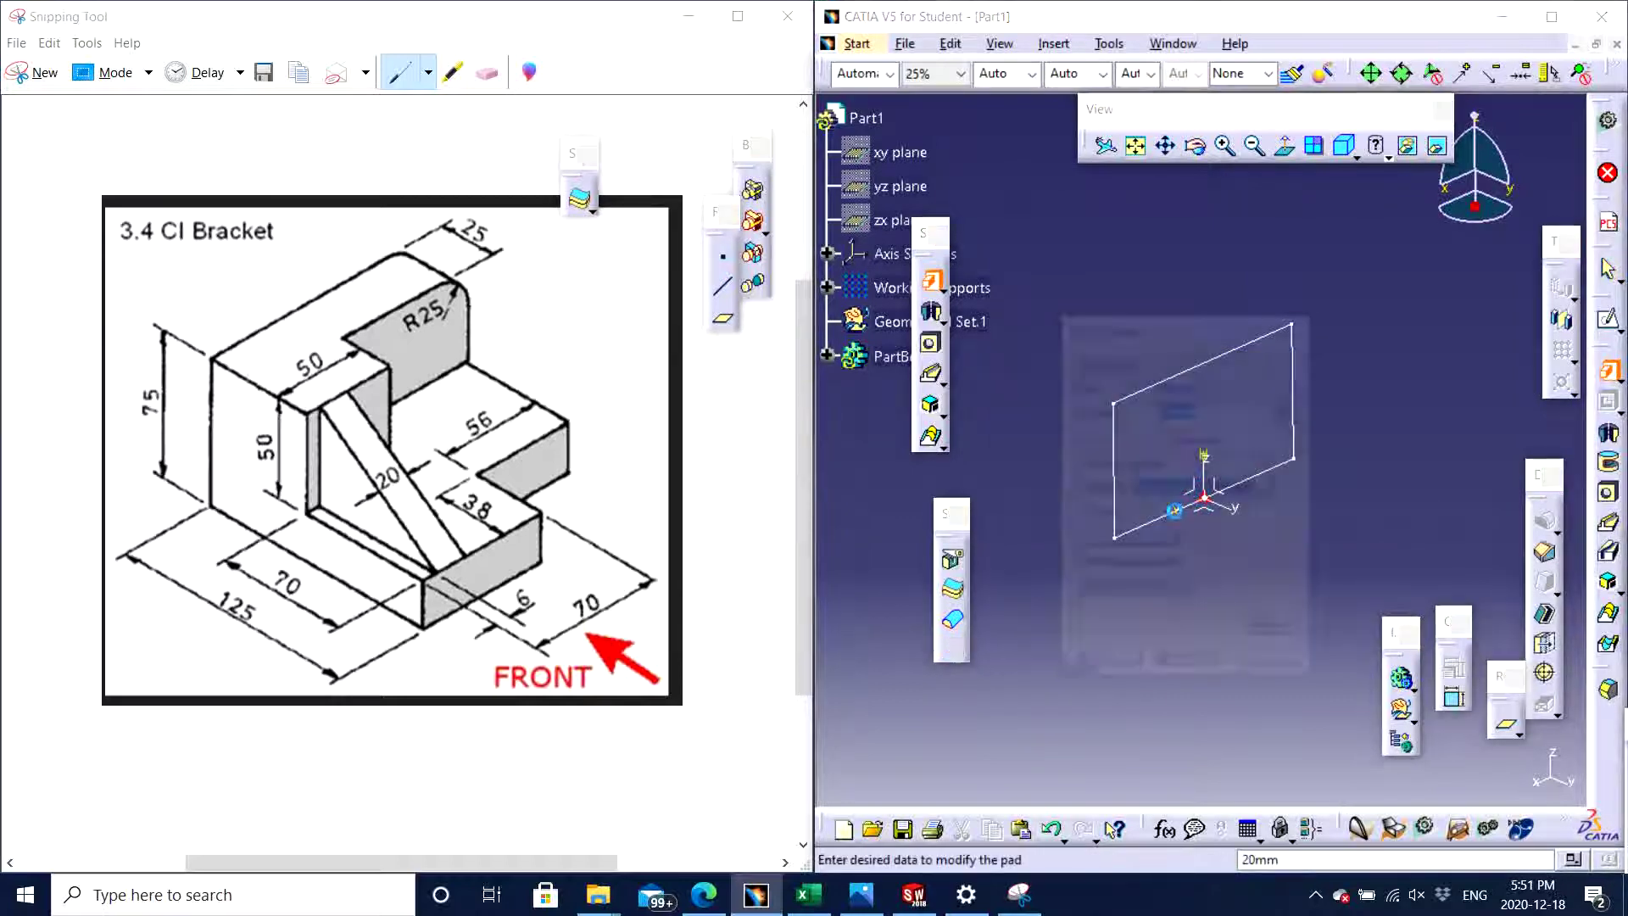
left_click_drag(1130, 329, 1183, 622)
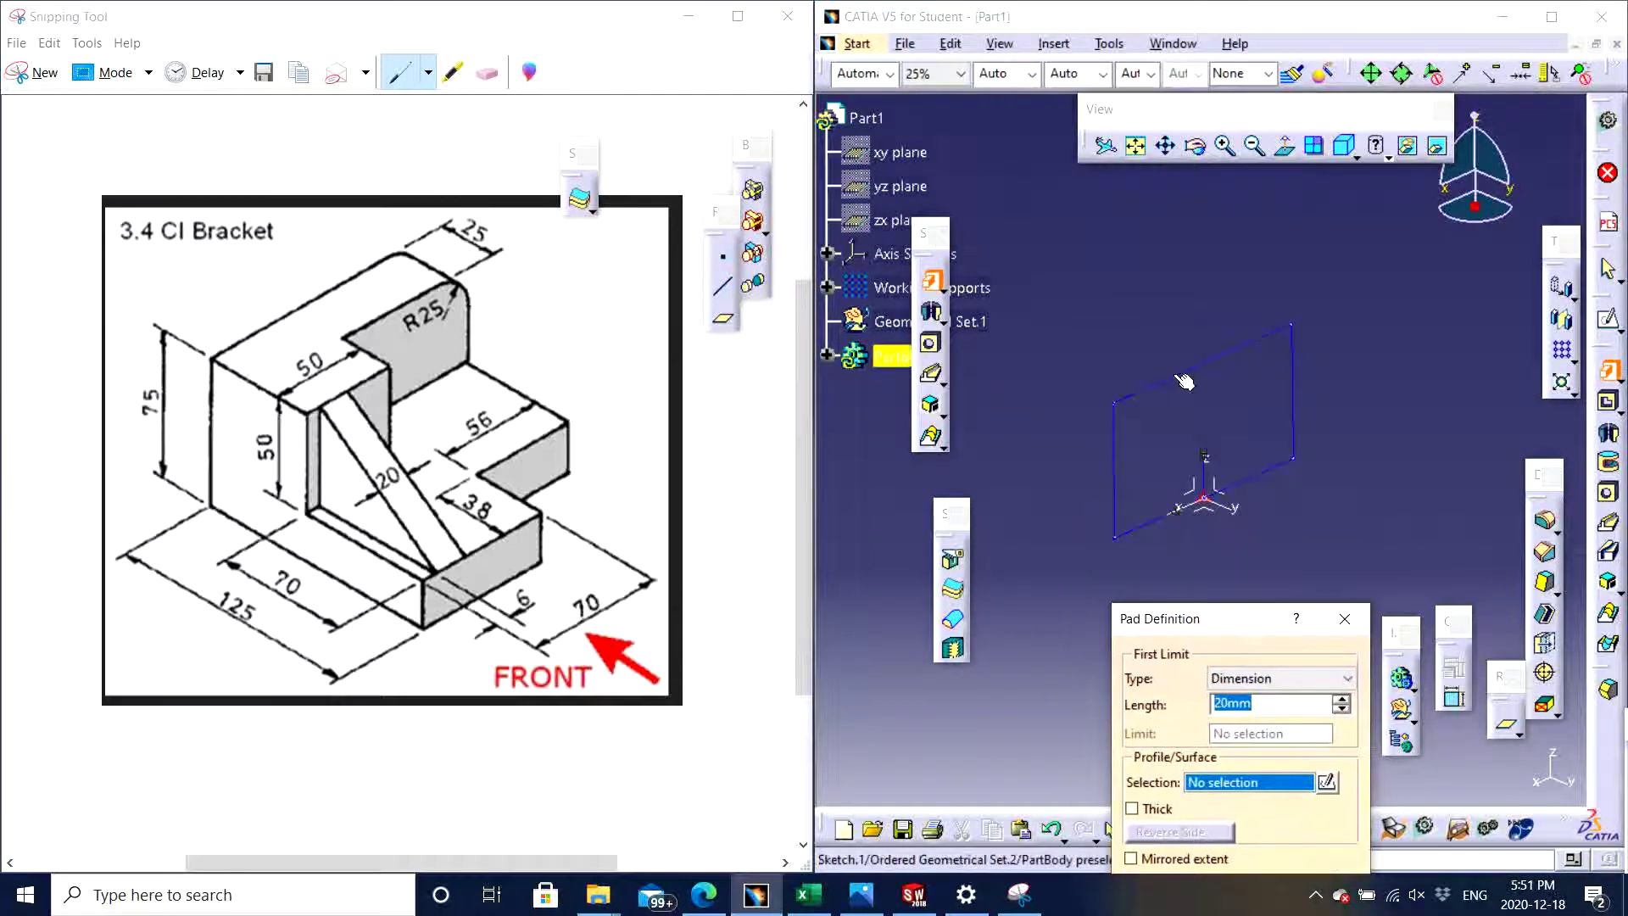
left_click(1201, 479)
middle_click_drag(1201, 479, 1121, 373)
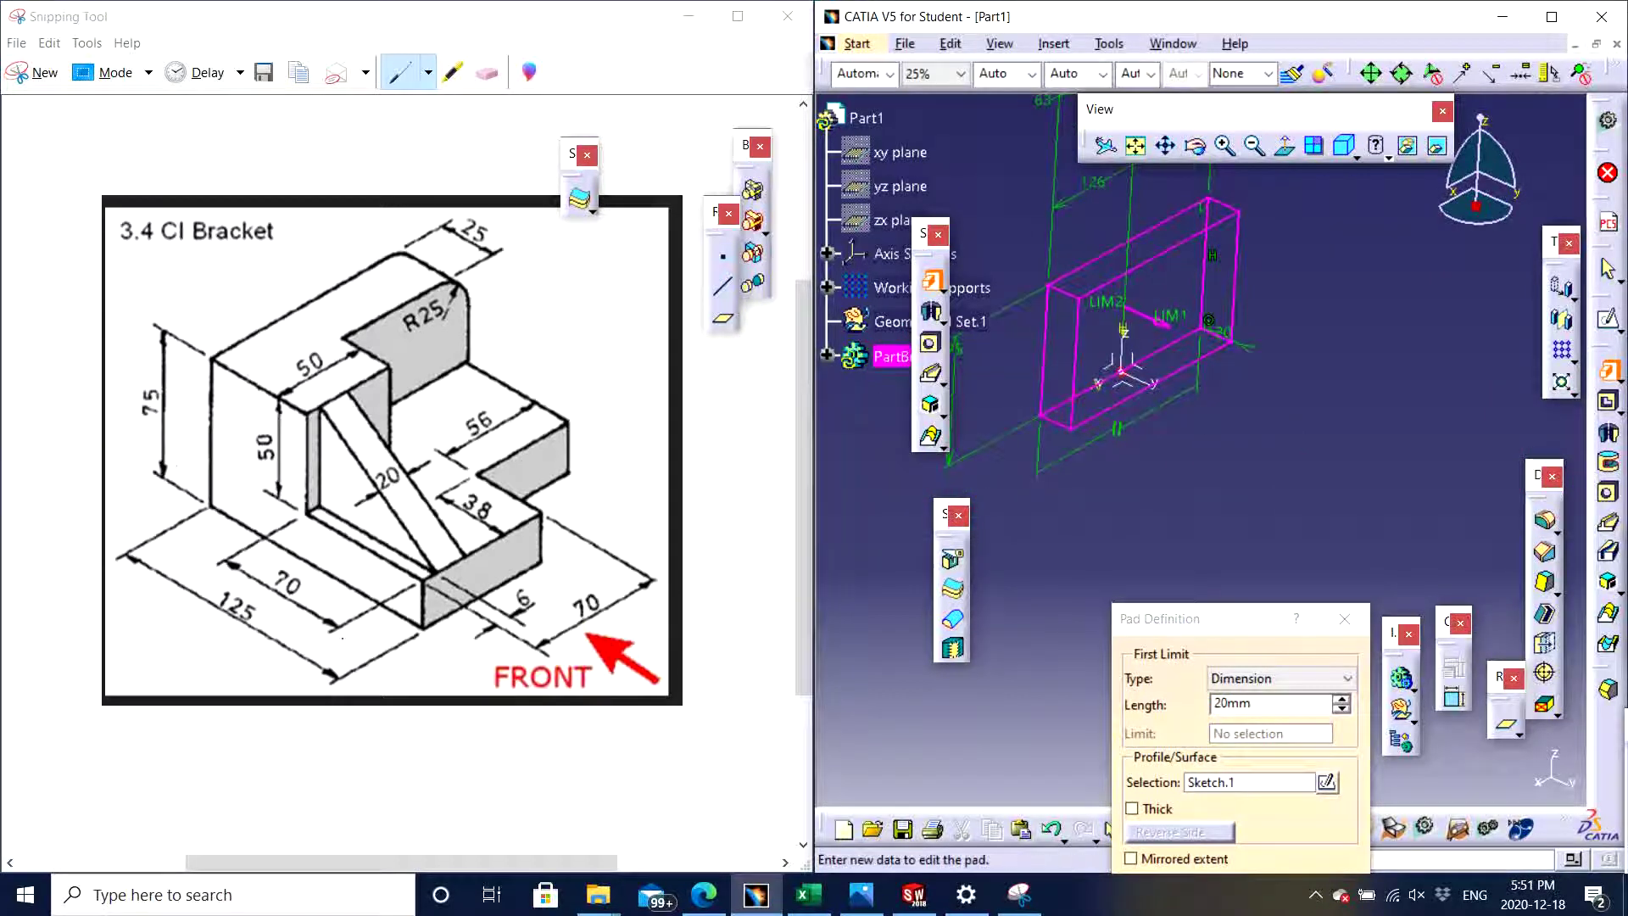
left_click_drag(1175, 628, 1163, 467)
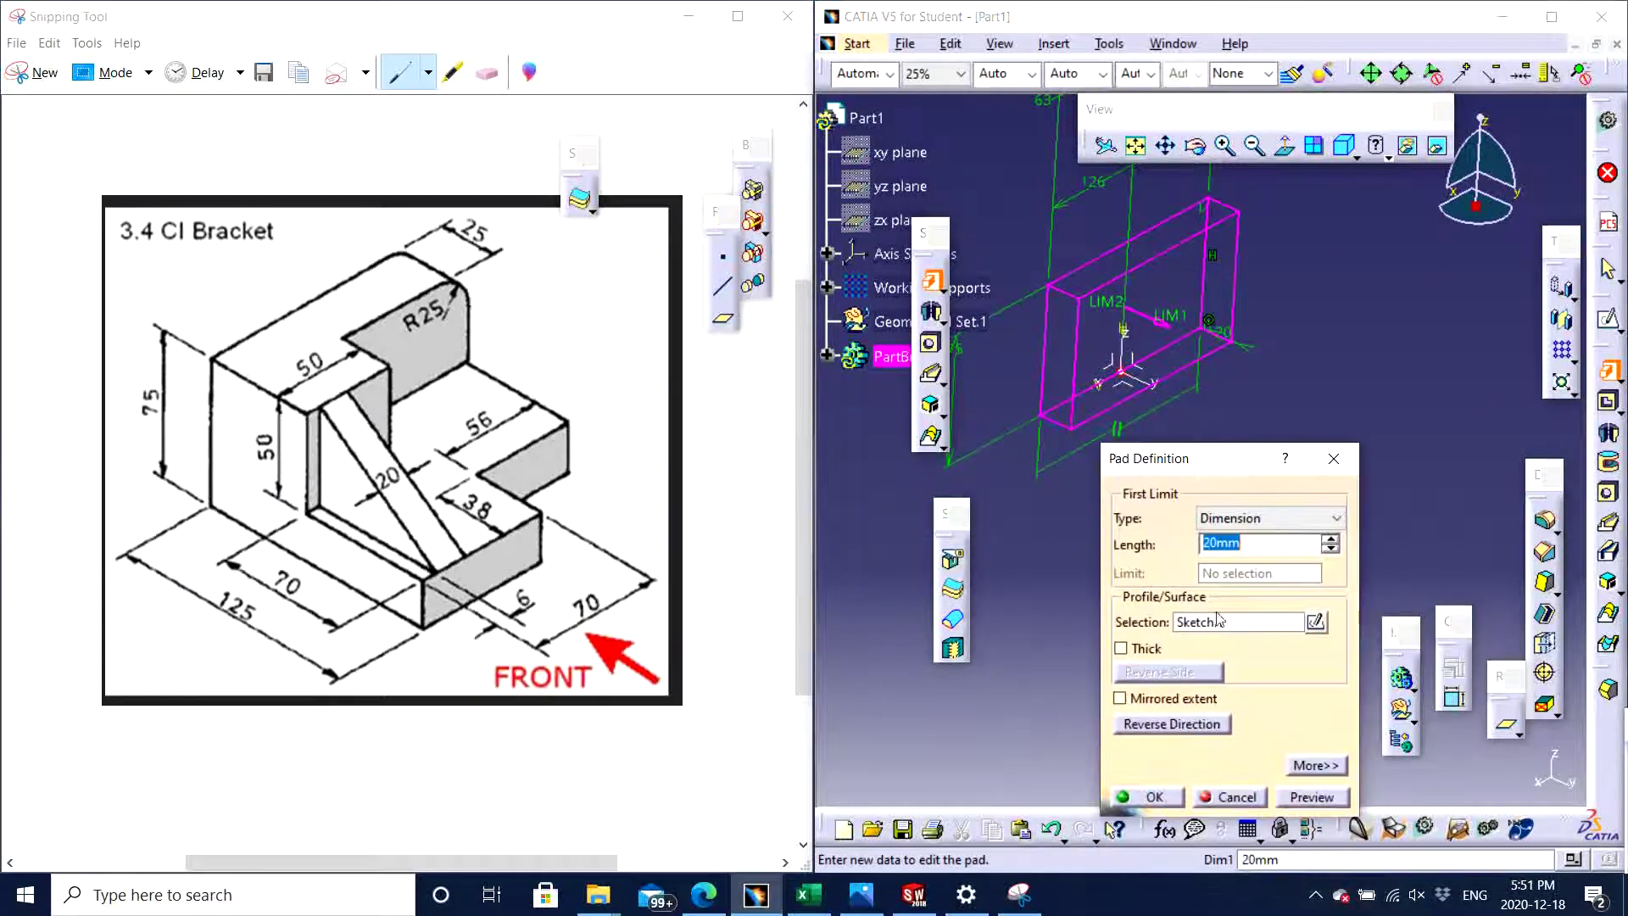
type("125")
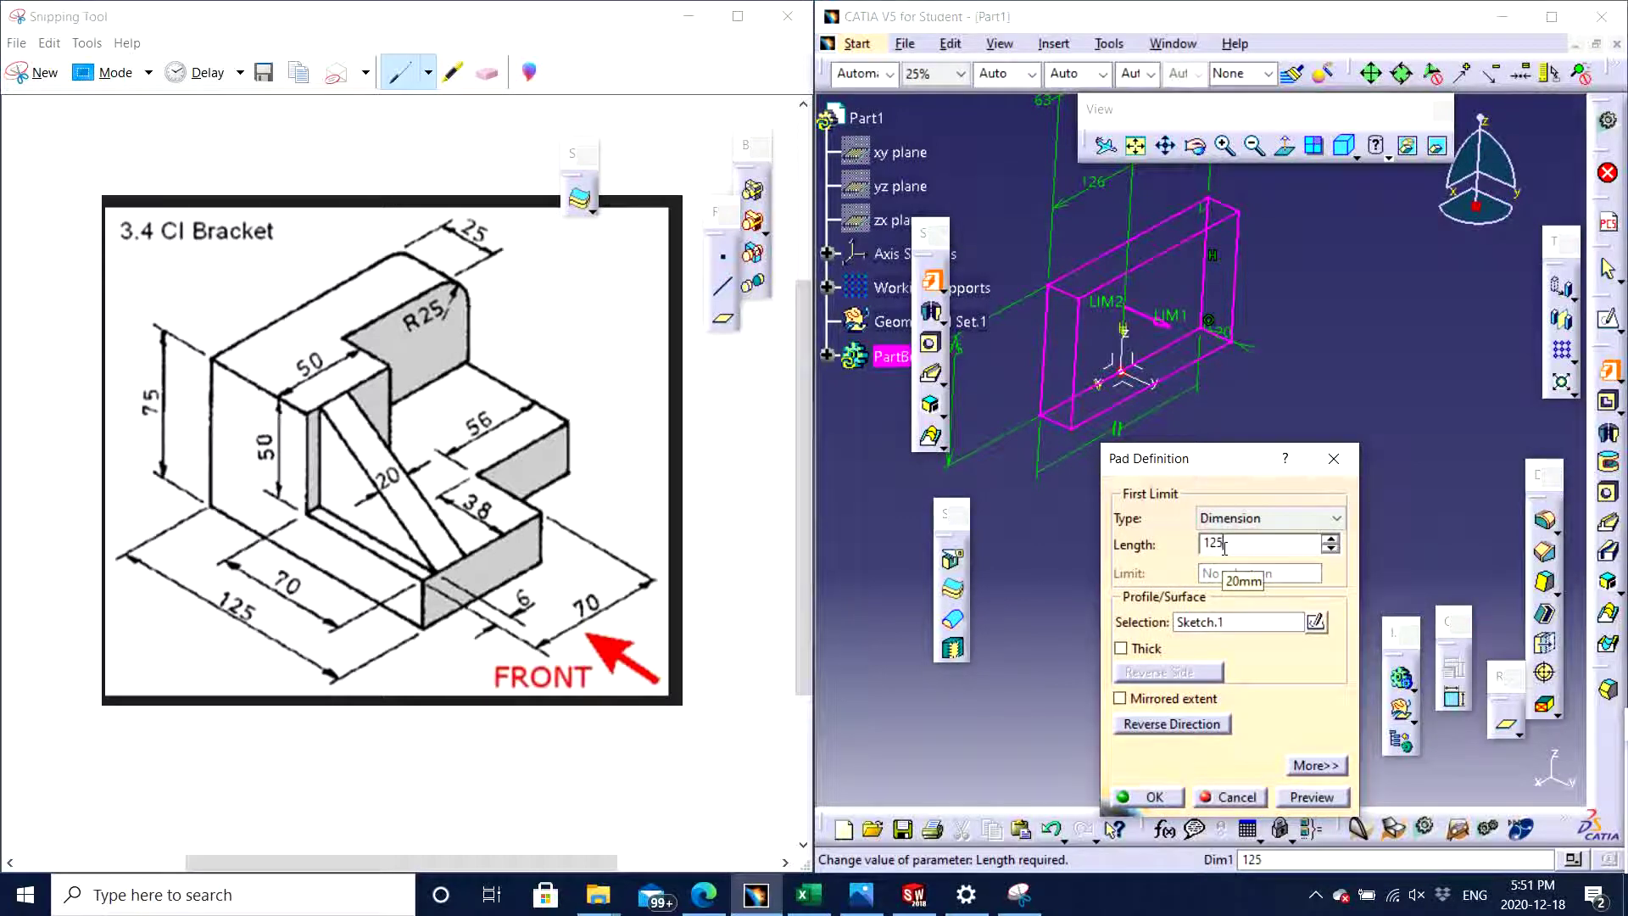
key("Return")
key("Return")
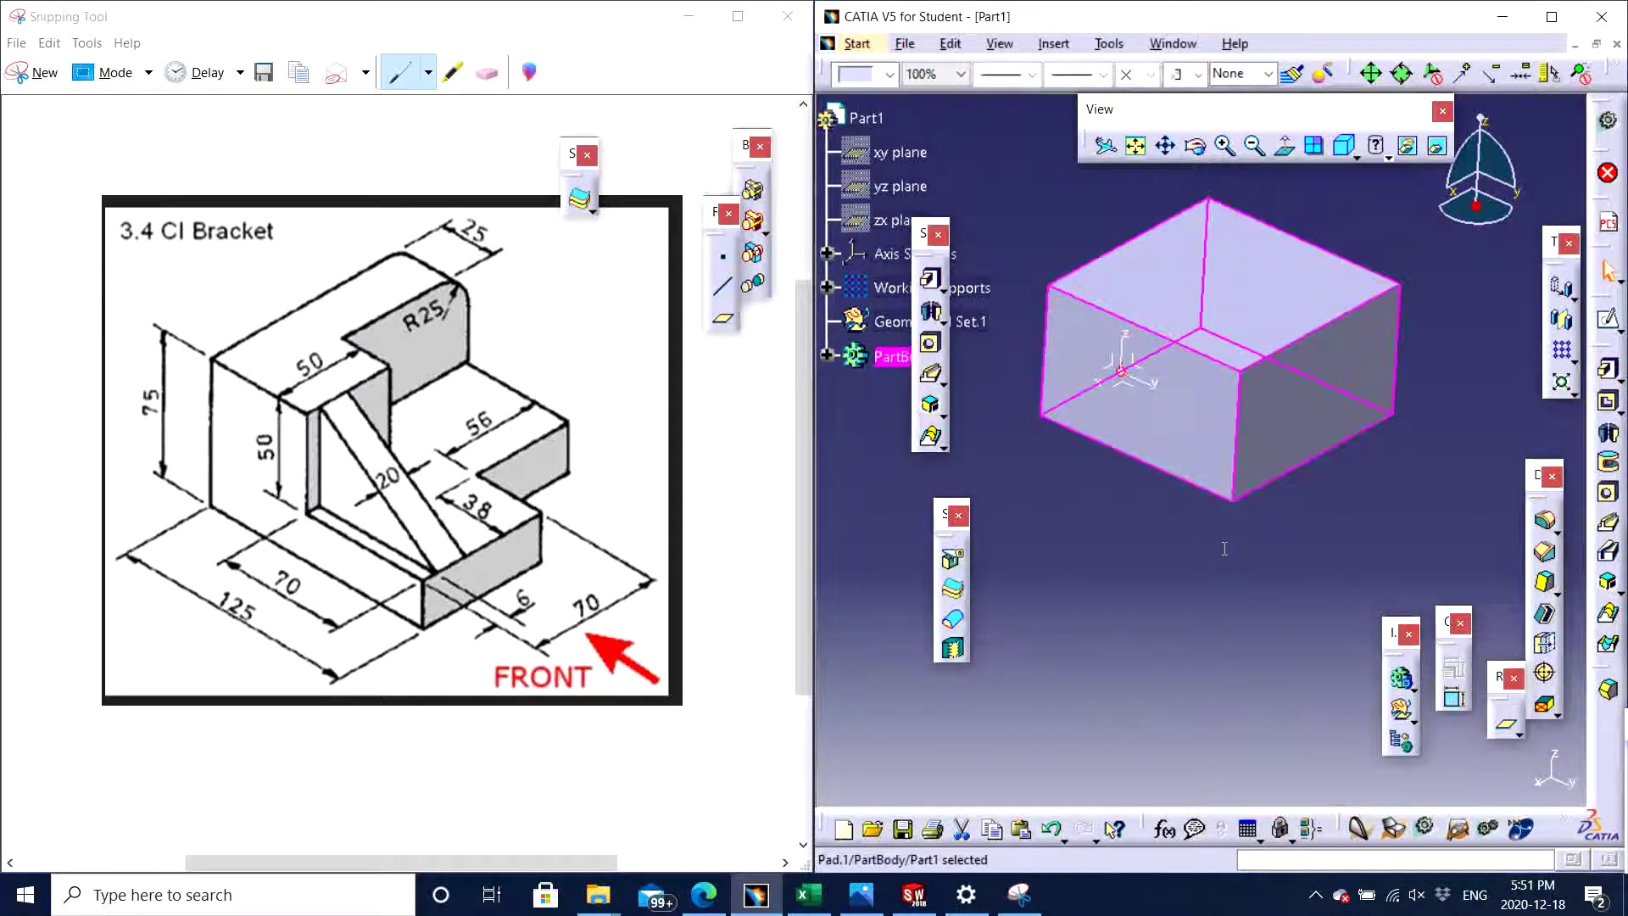
left_click(1273, 651)
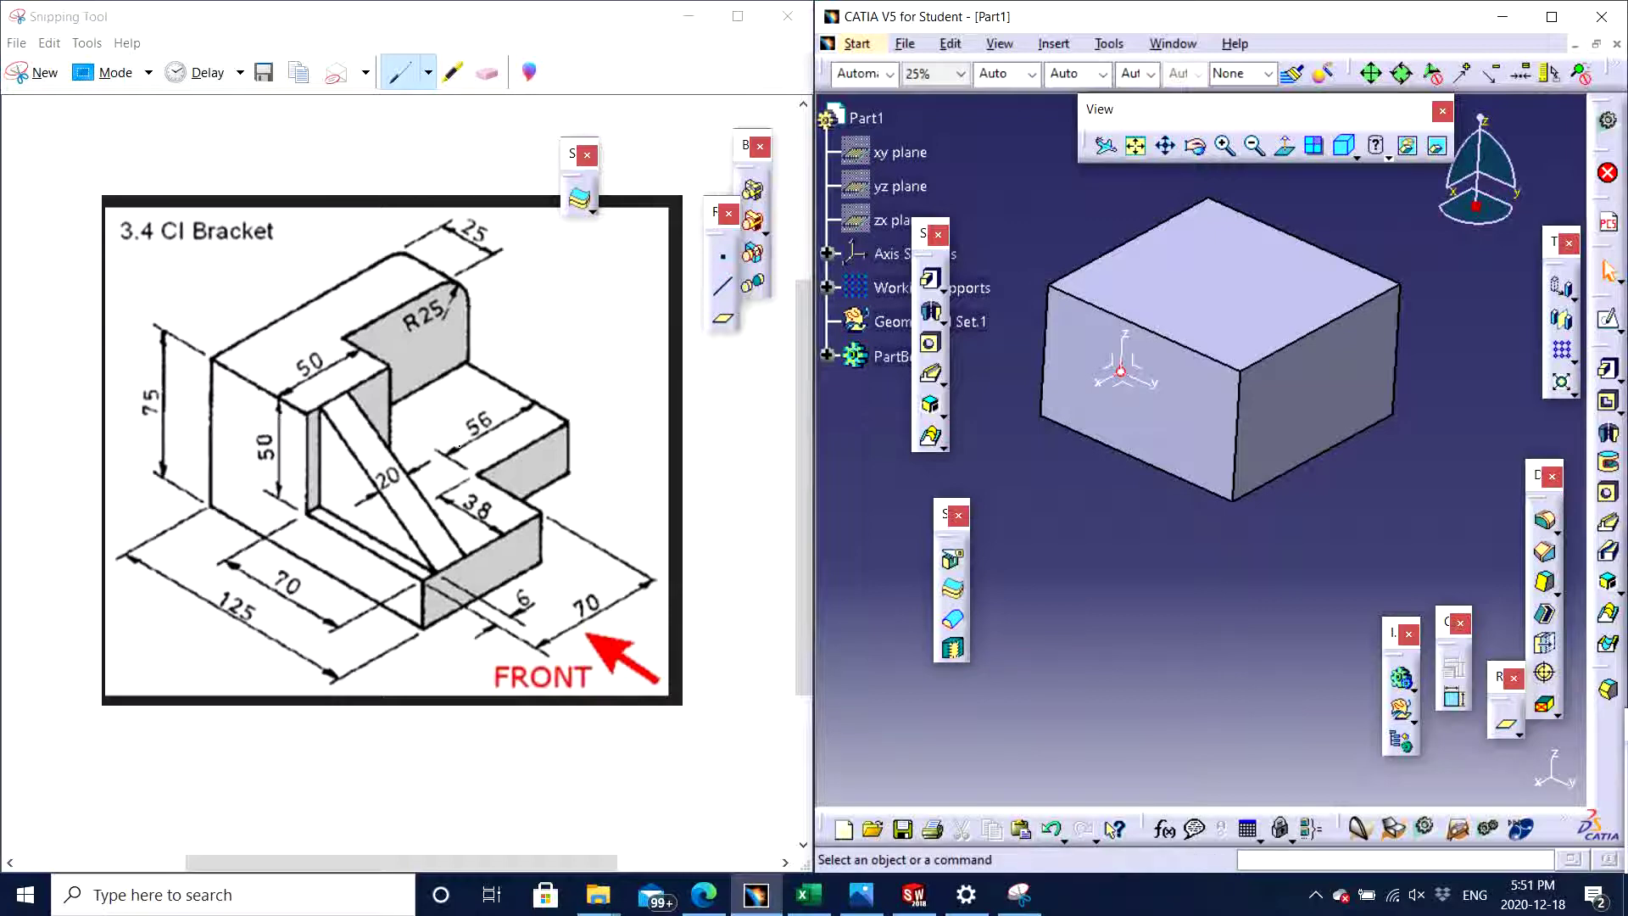
- Open a new sketch on the block's upper face and switch it to the isometric view
left_click(1221, 280)
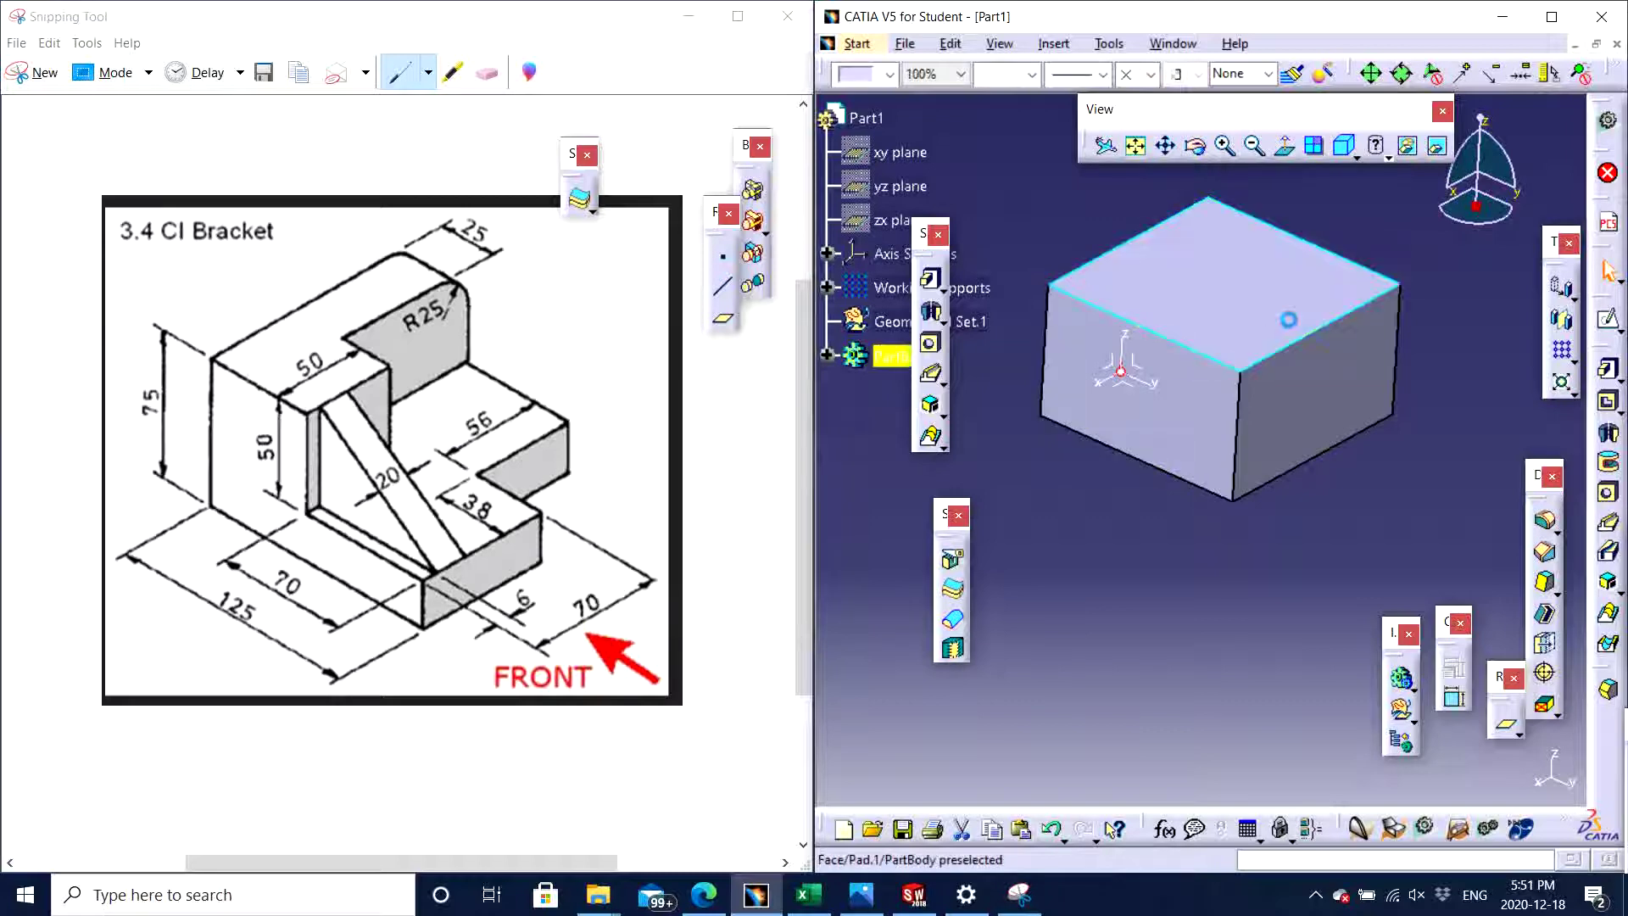
left_click(1610, 323)
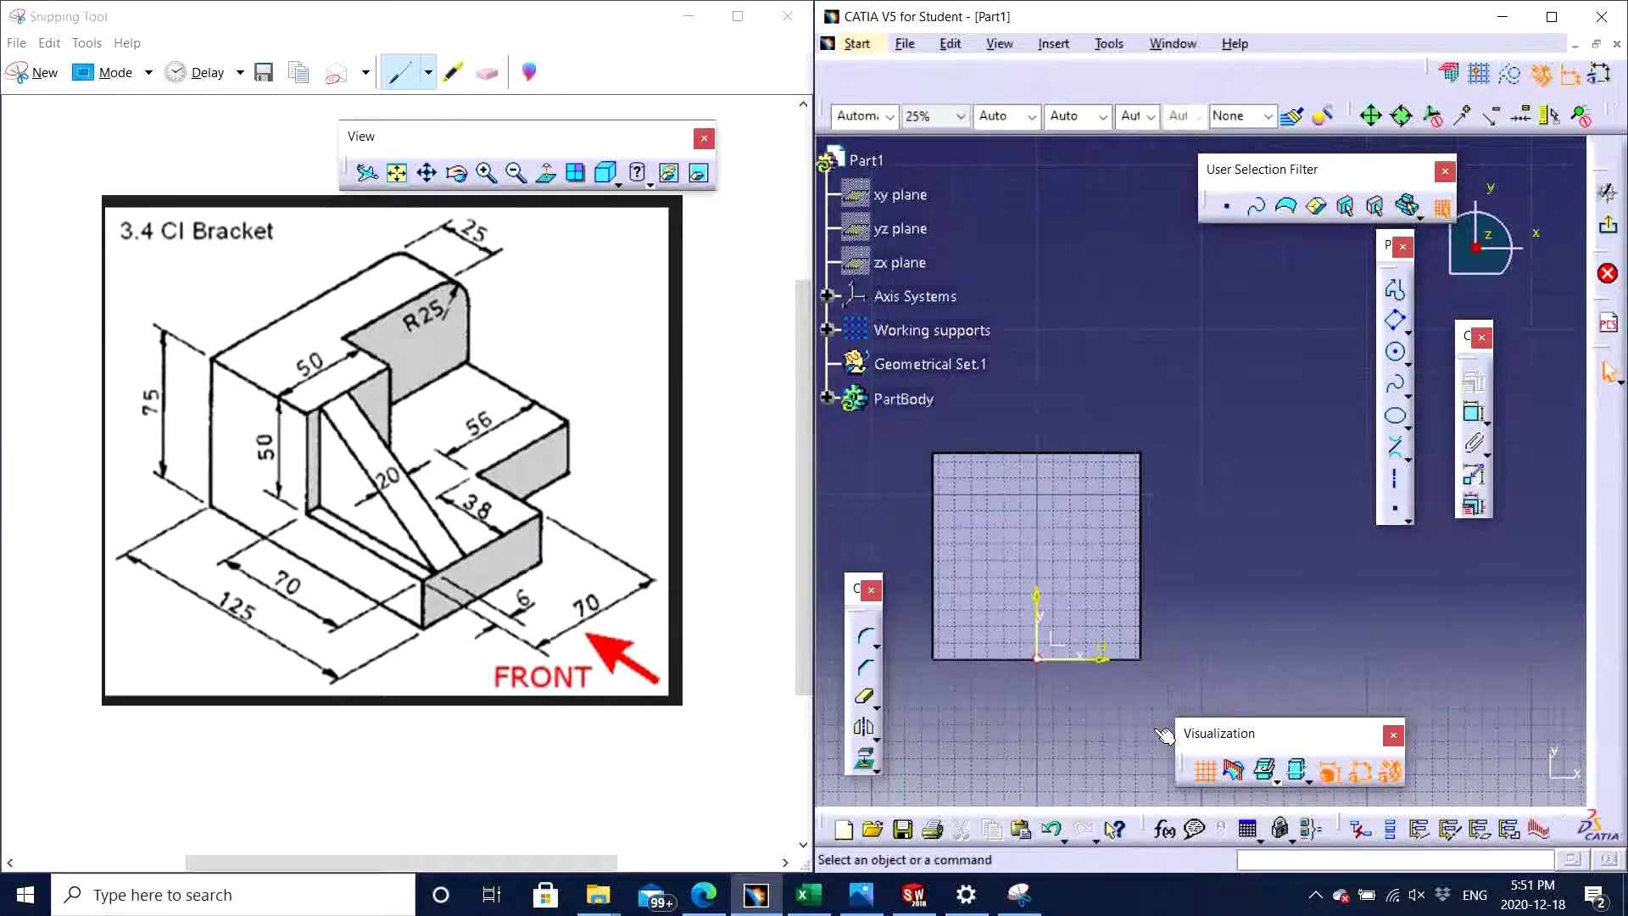
left_click(604, 175)
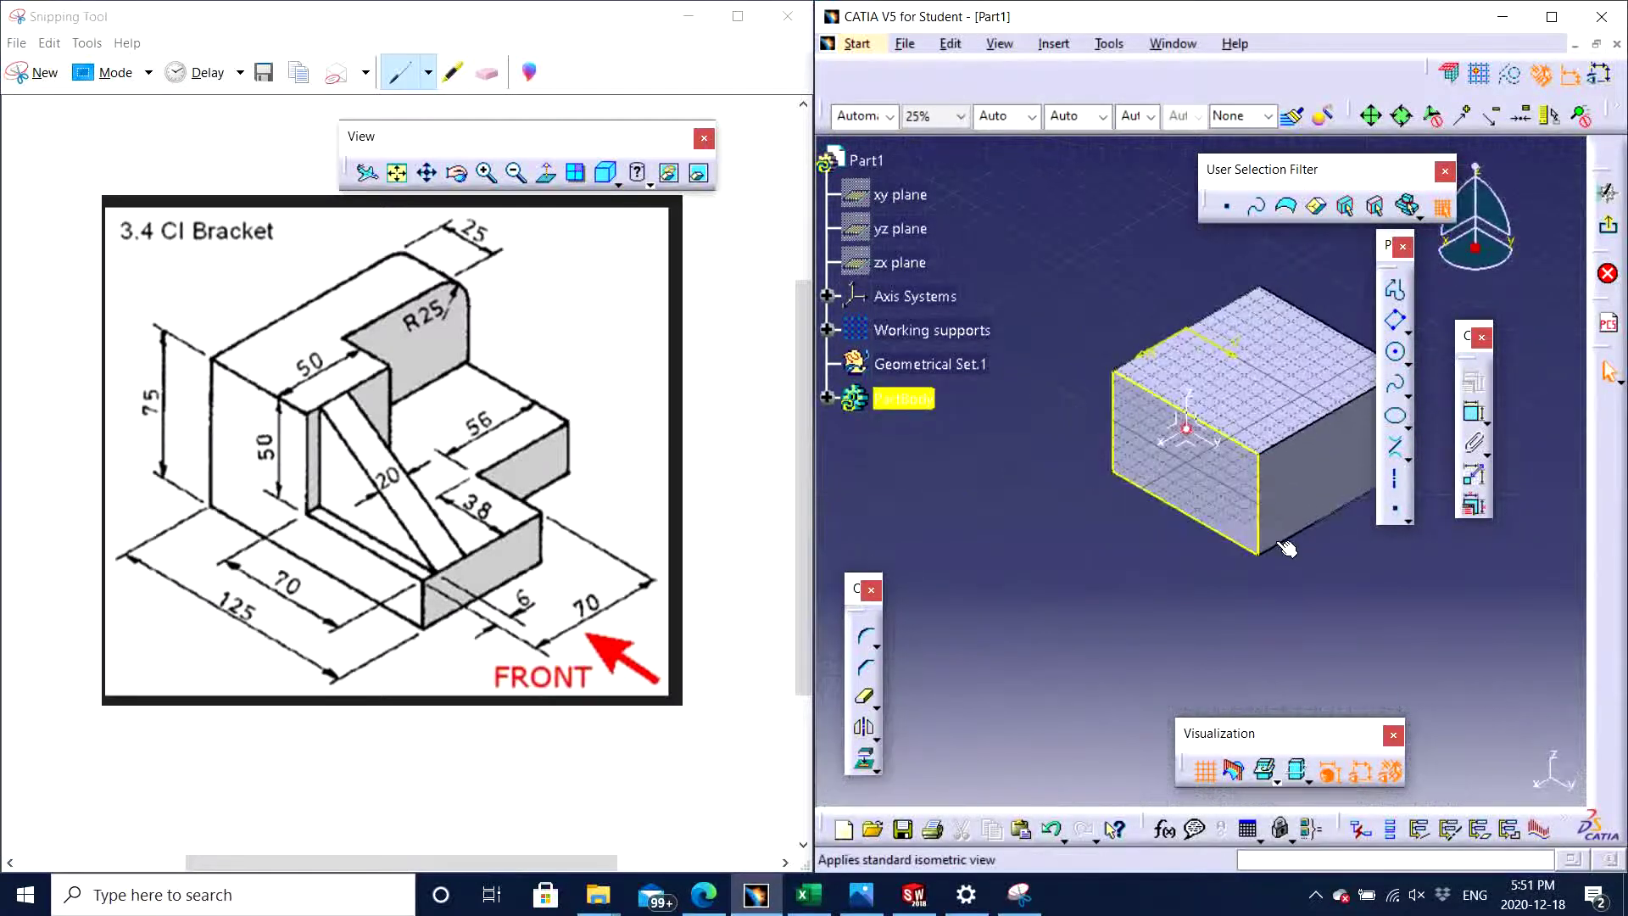
middle_click_drag(1111, 657, 1163, 648)
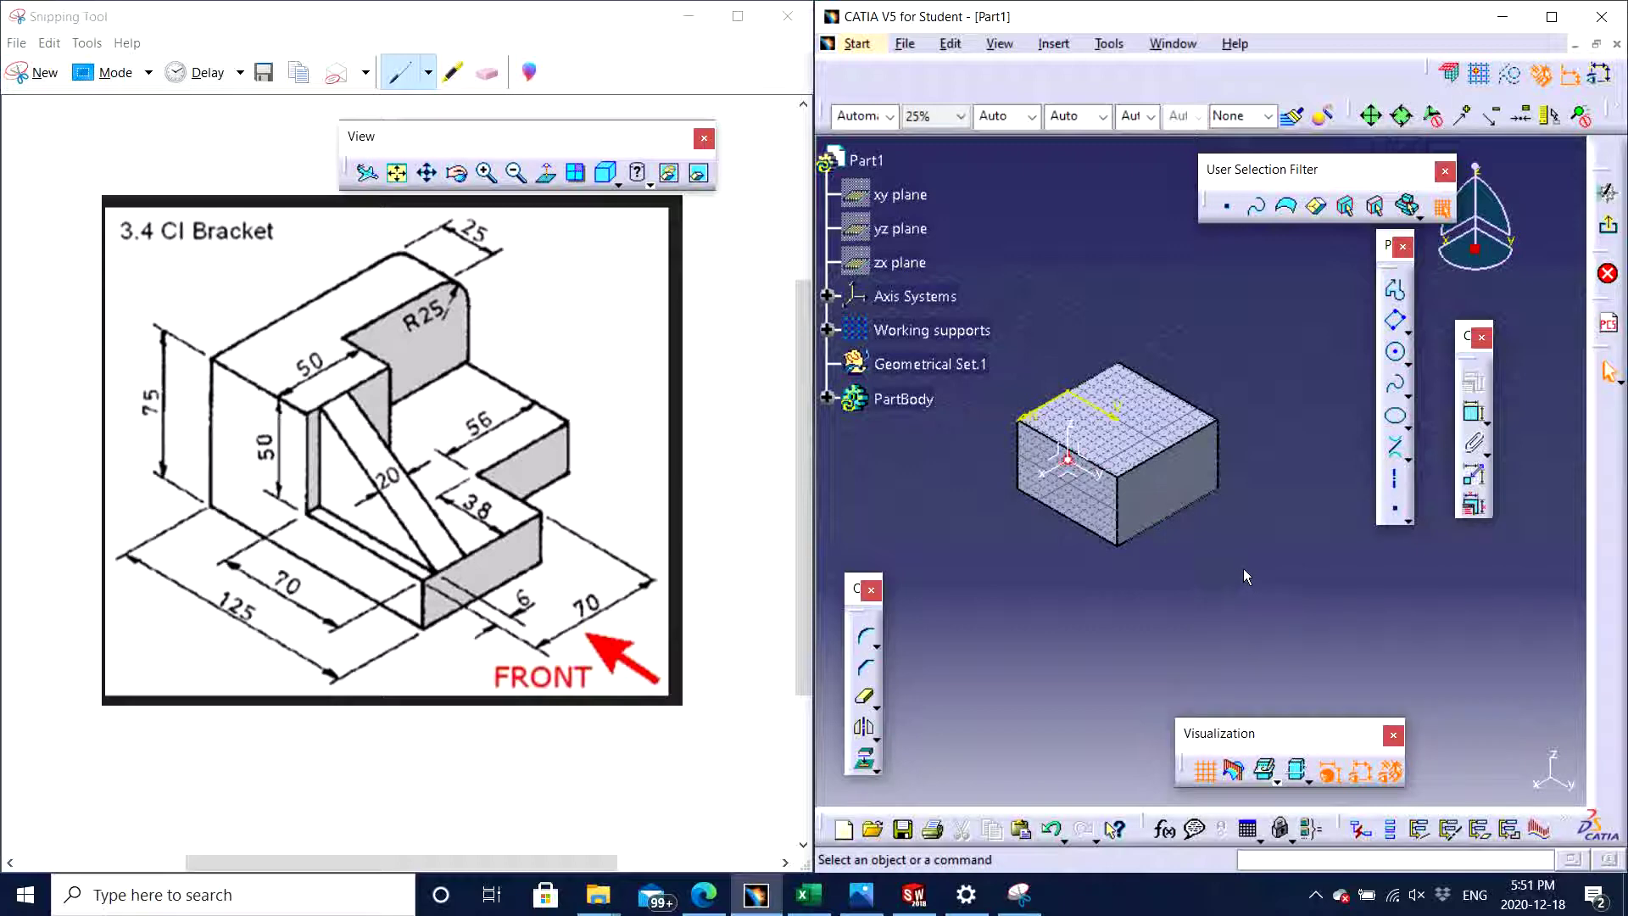
middle_click_drag(1244, 576, 1221, 617)
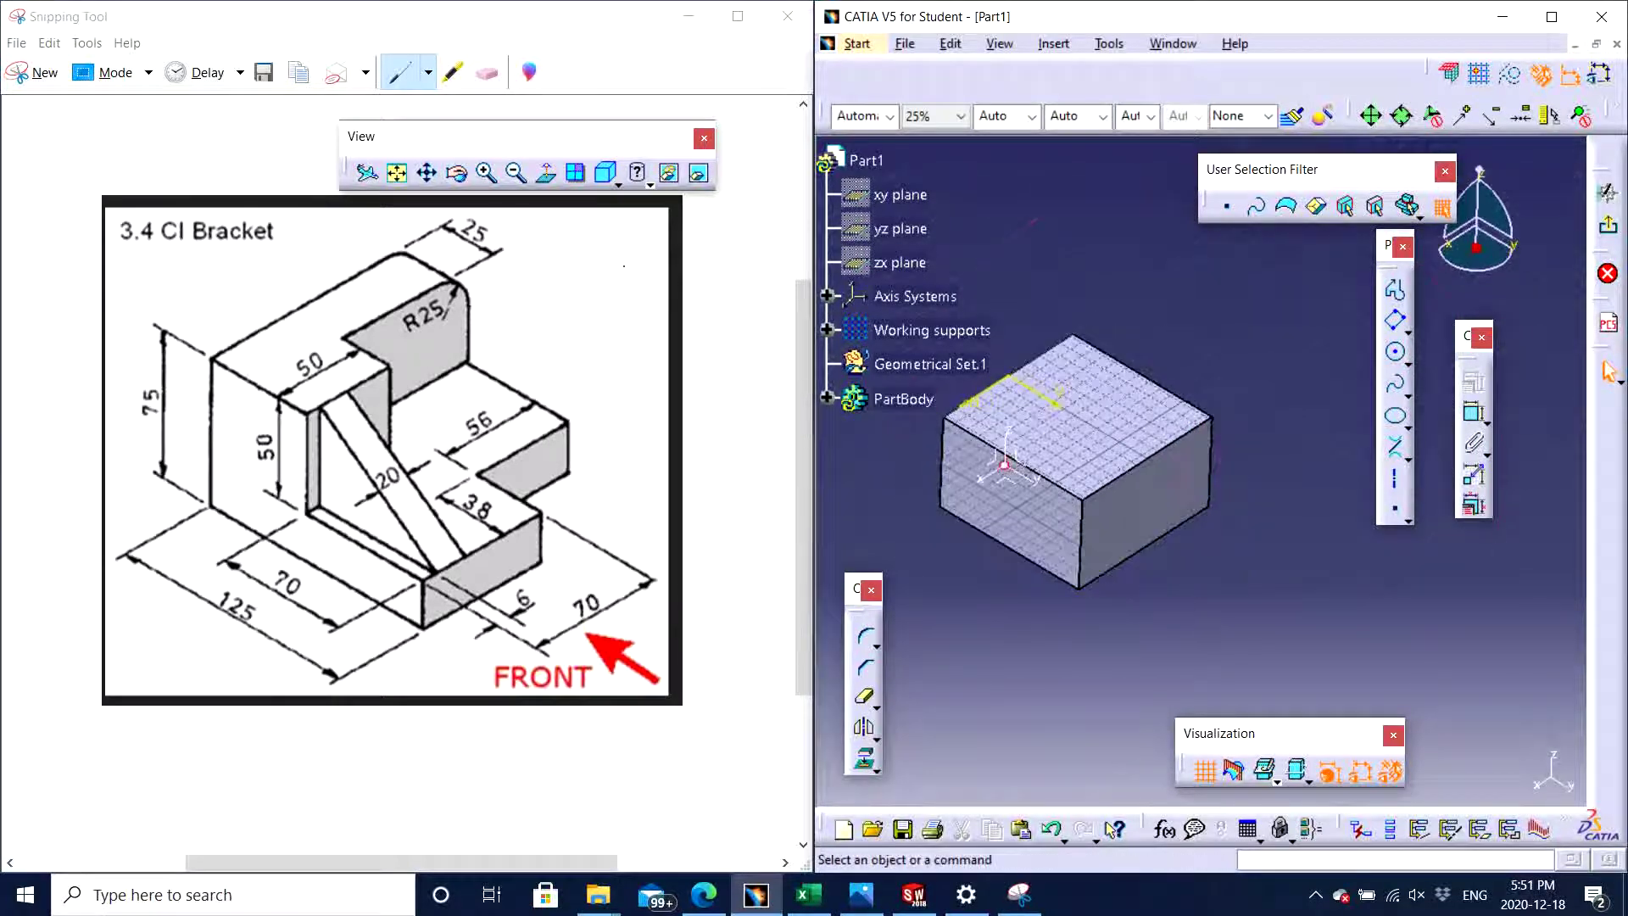
left_click(607, 175)
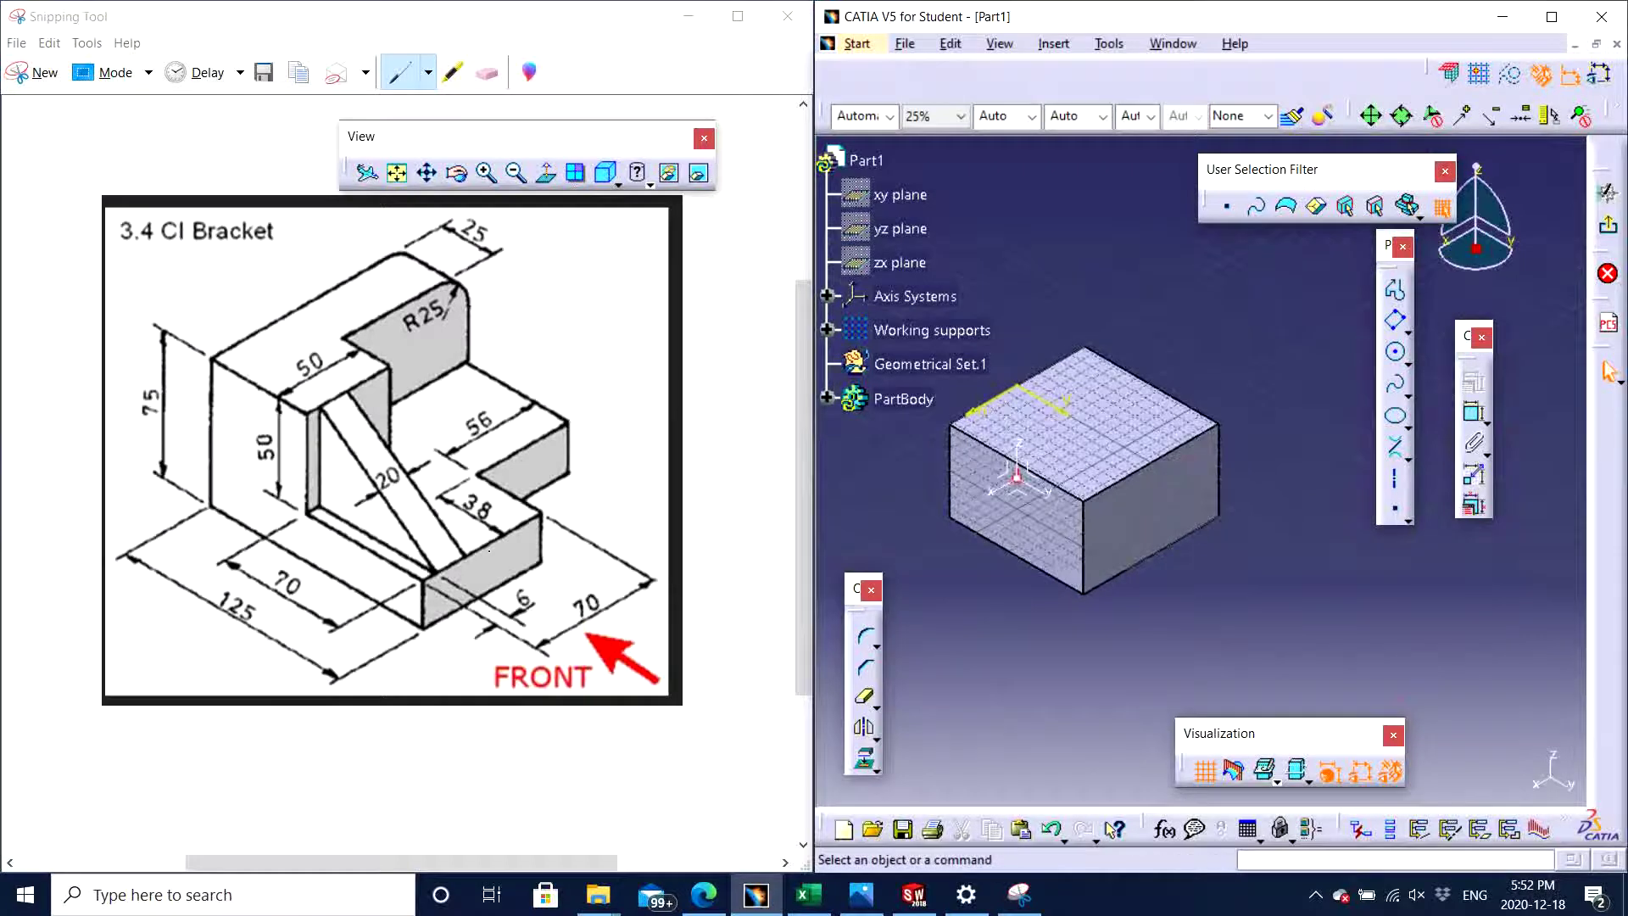
left_click(386, 397)
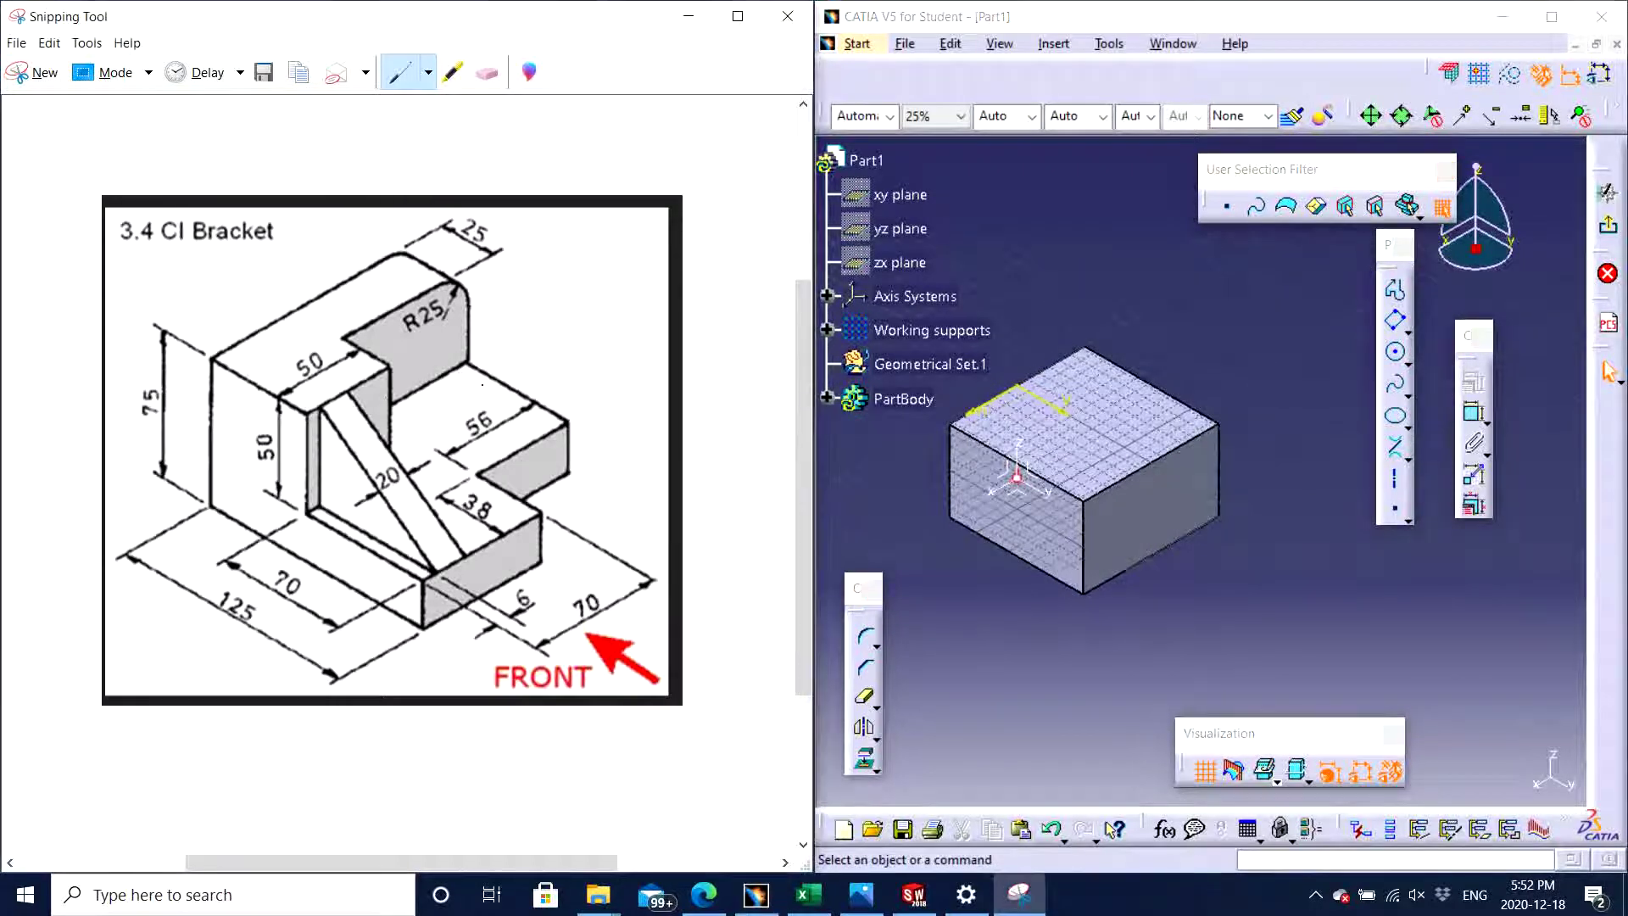
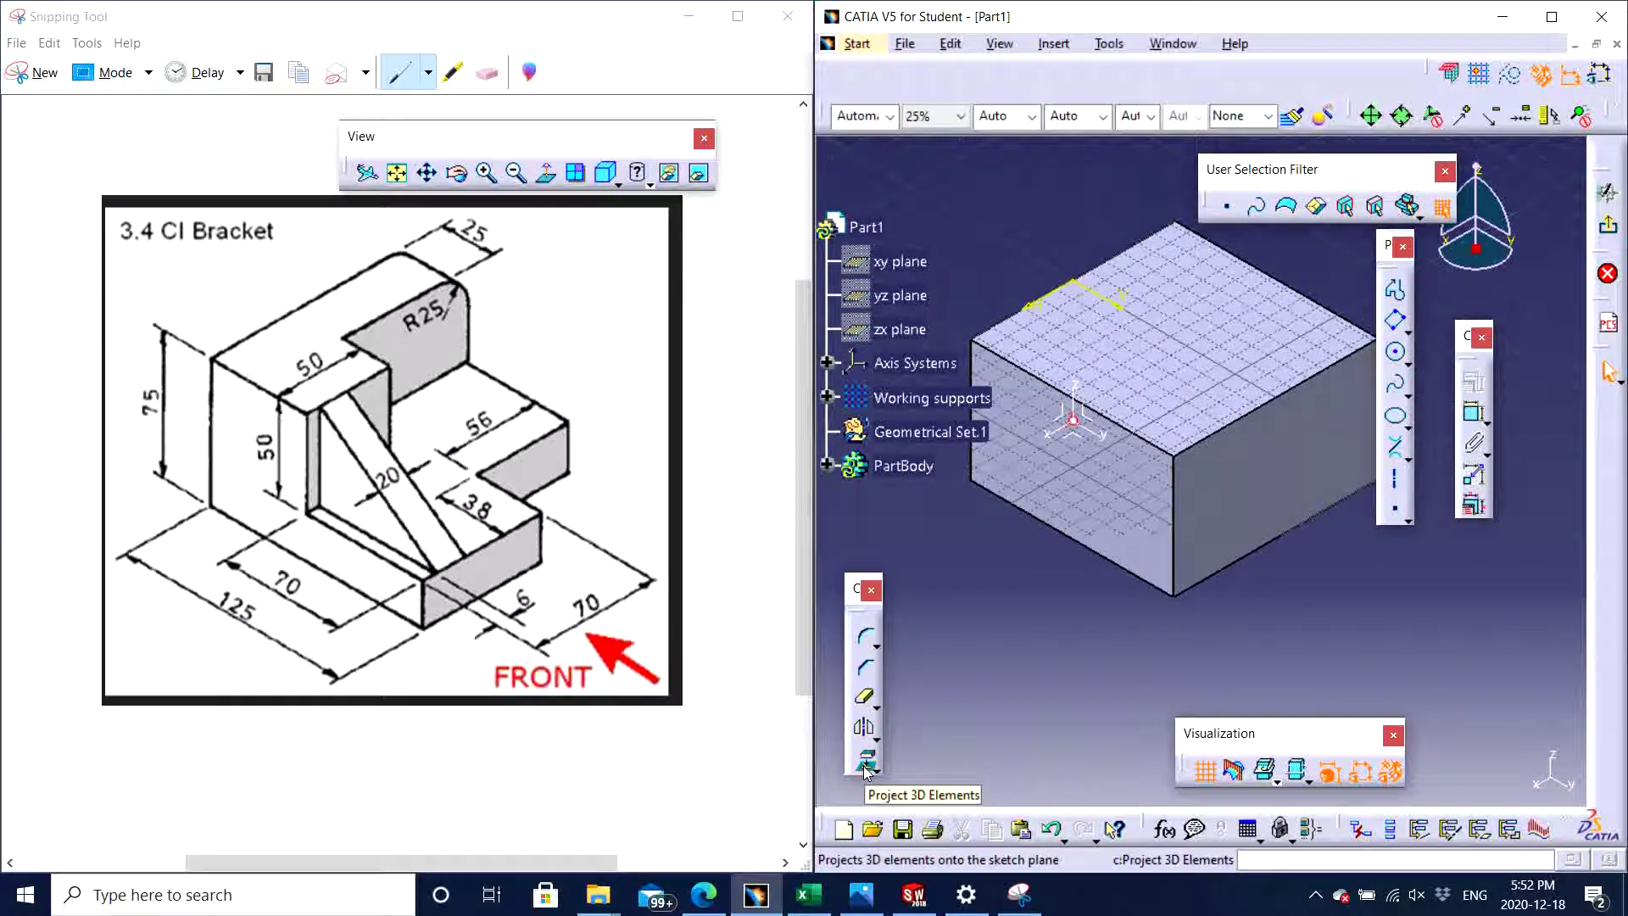
- Project the front-right and front-left edges of the block's upper face into the sketch
left_click(866, 769)
middle_click_drag(1117, 643, 1188, 685)
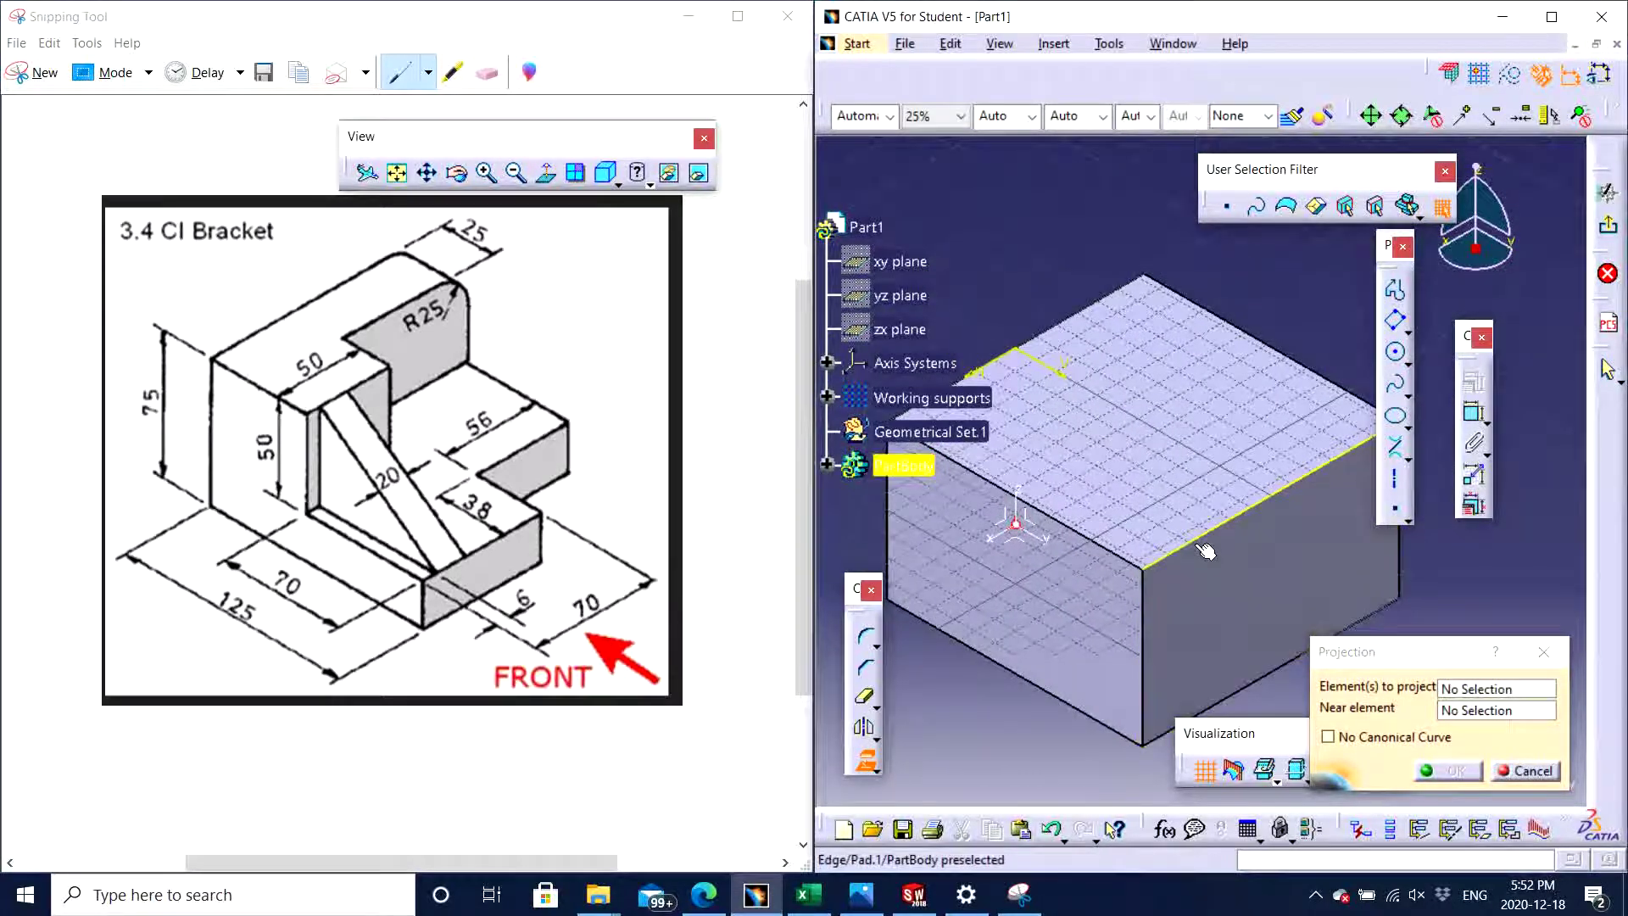
left_click(1205, 552)
middle_click_drag(1205, 552, 1079, 640)
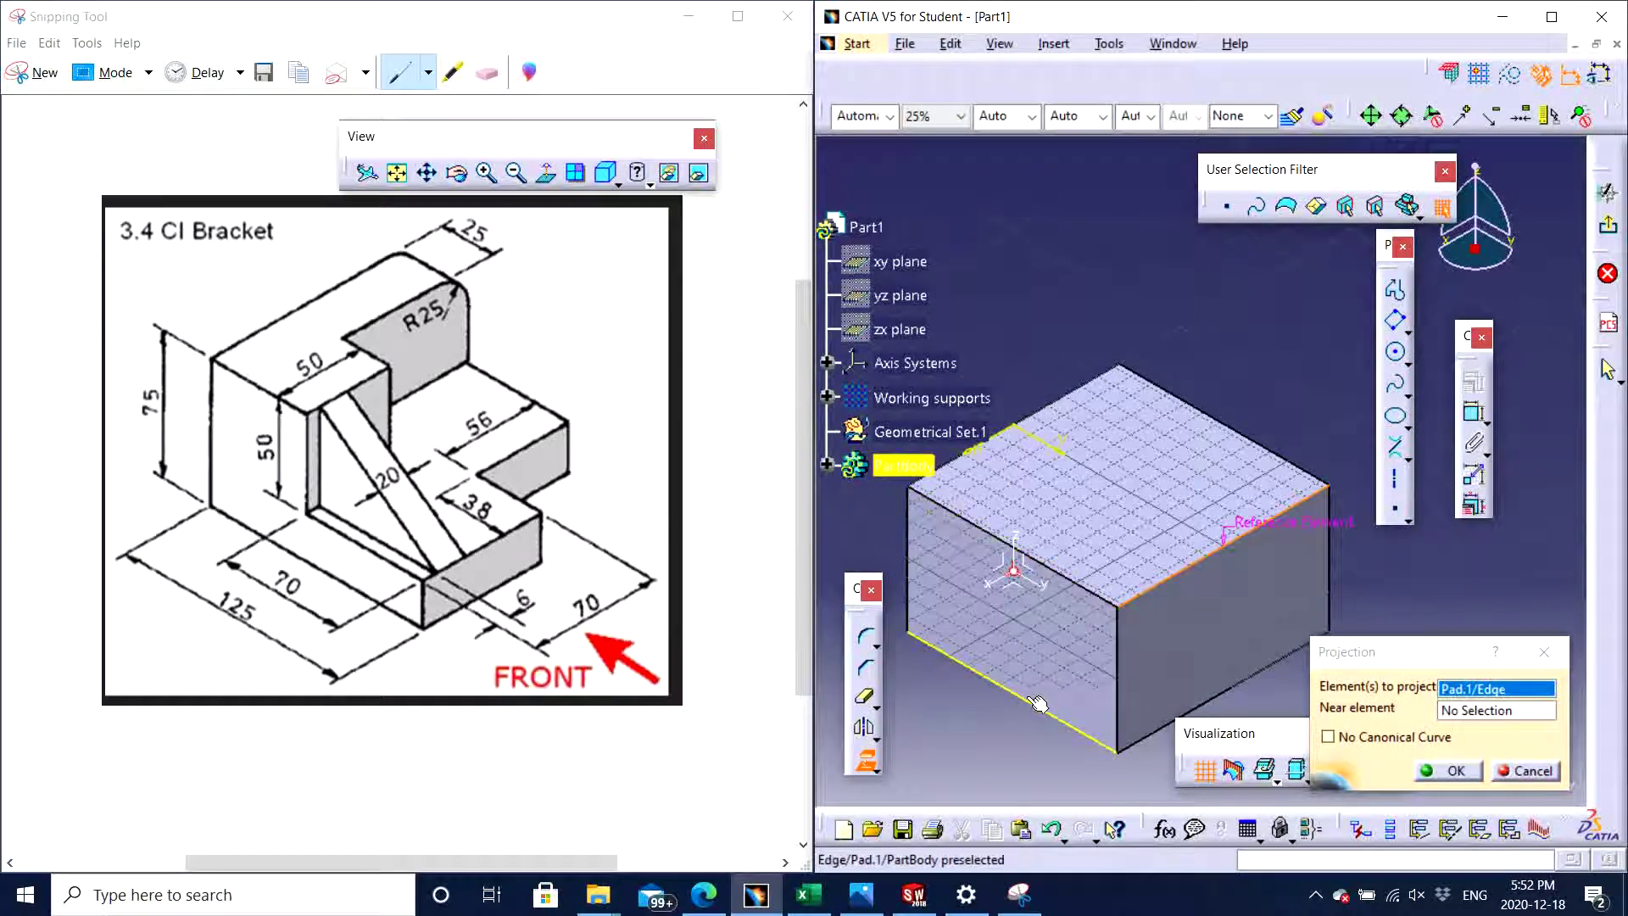
left_click(1017, 549)
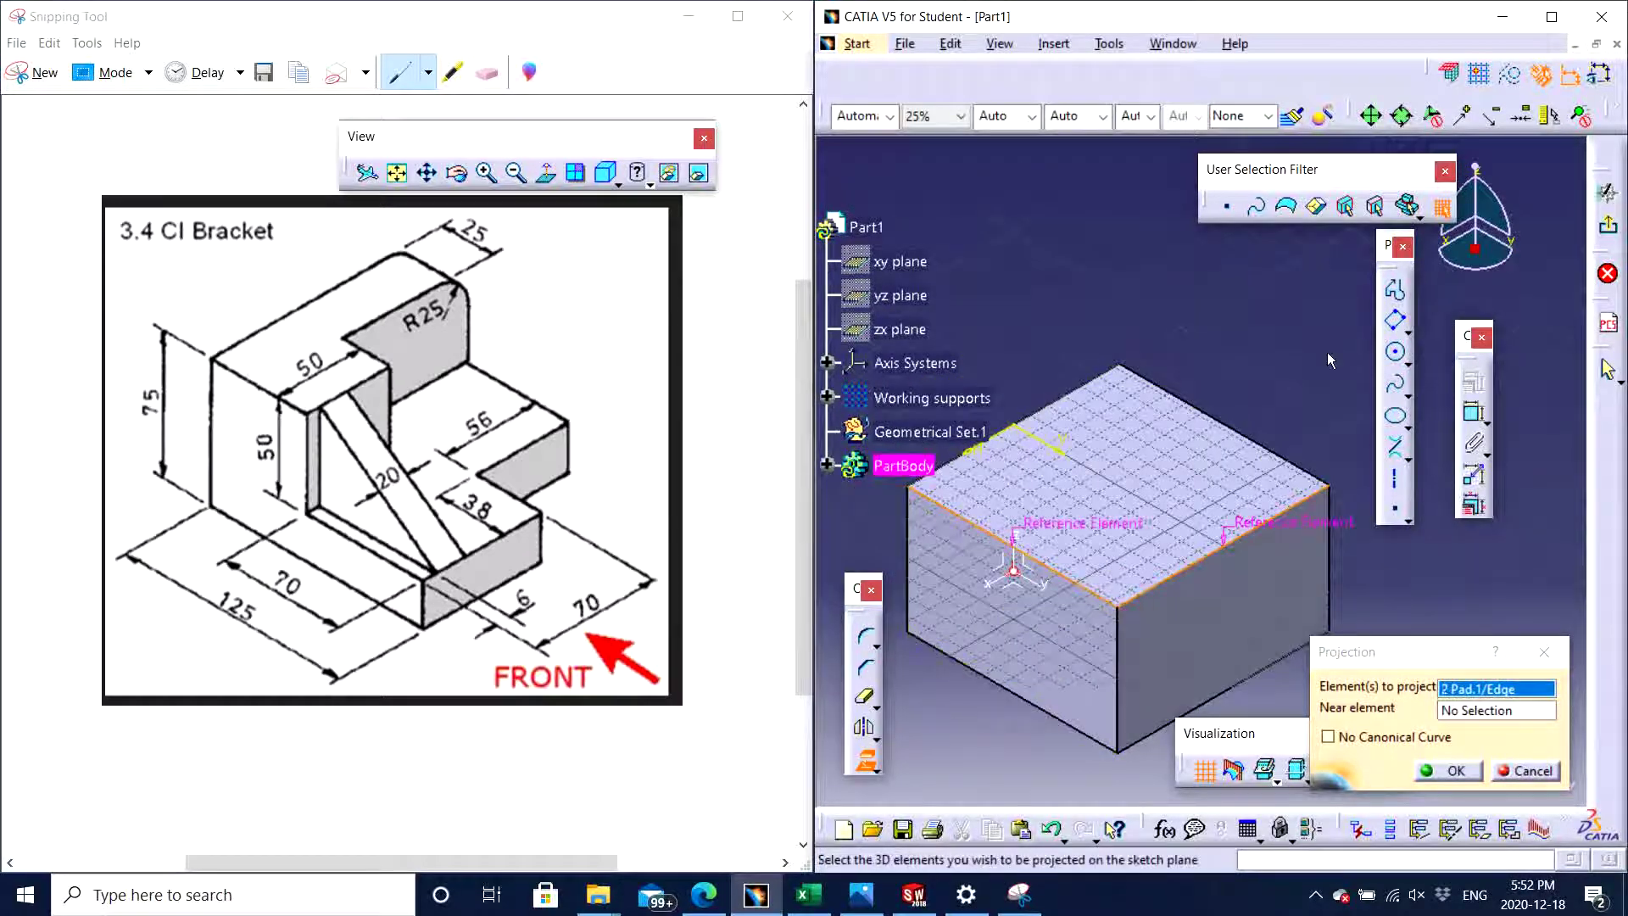
left_click(1447, 770)
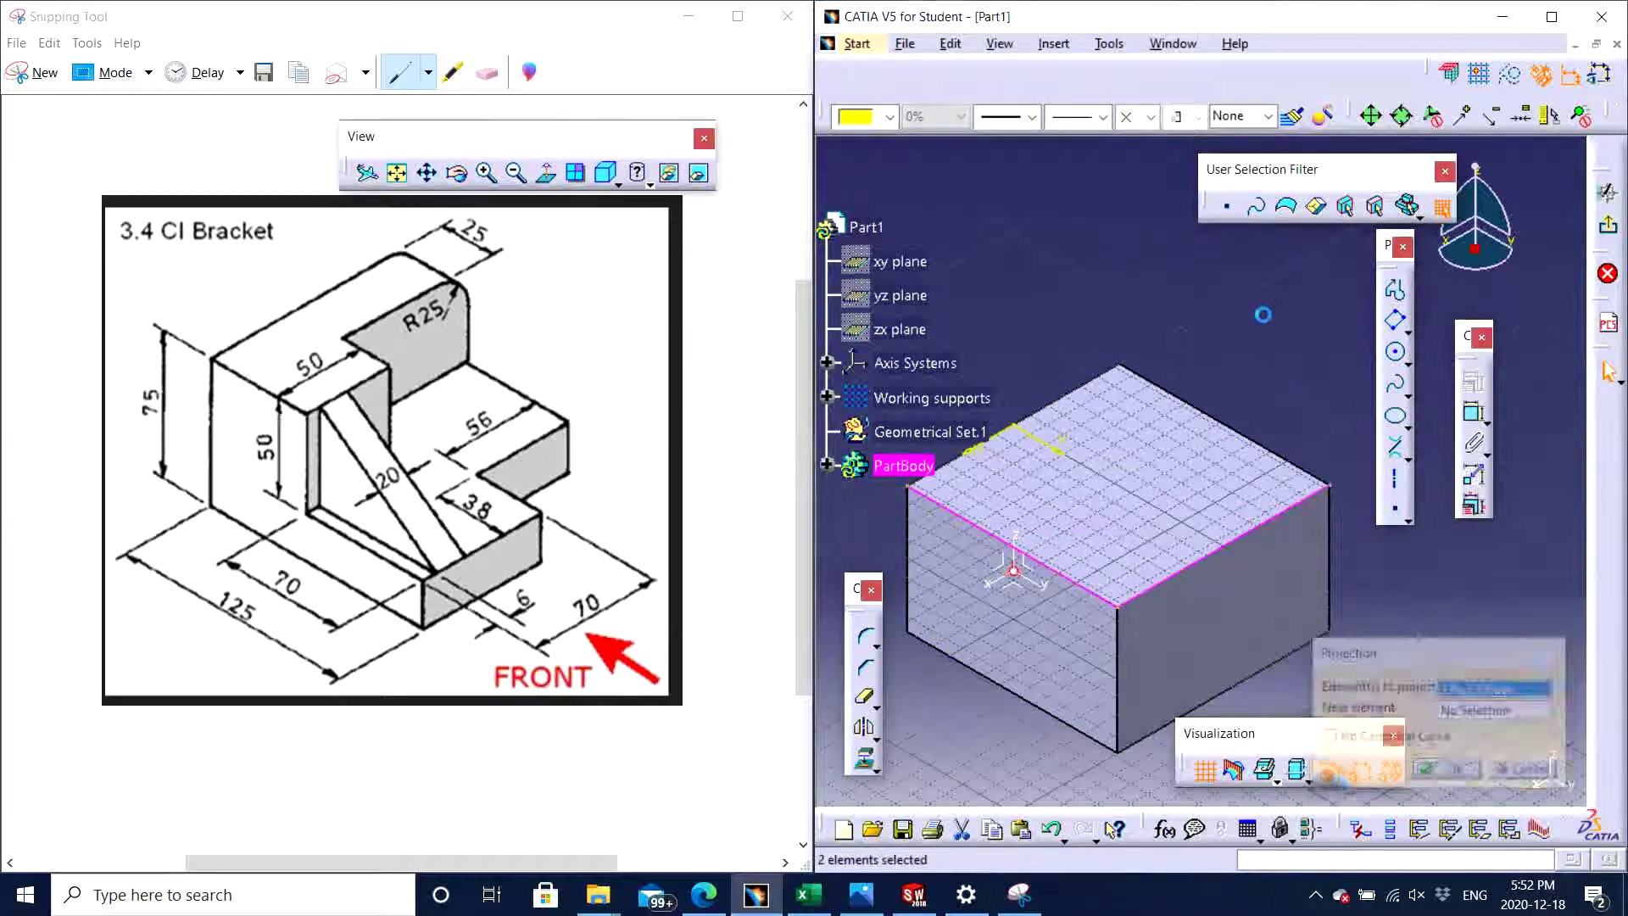
left_click(1280, 334)
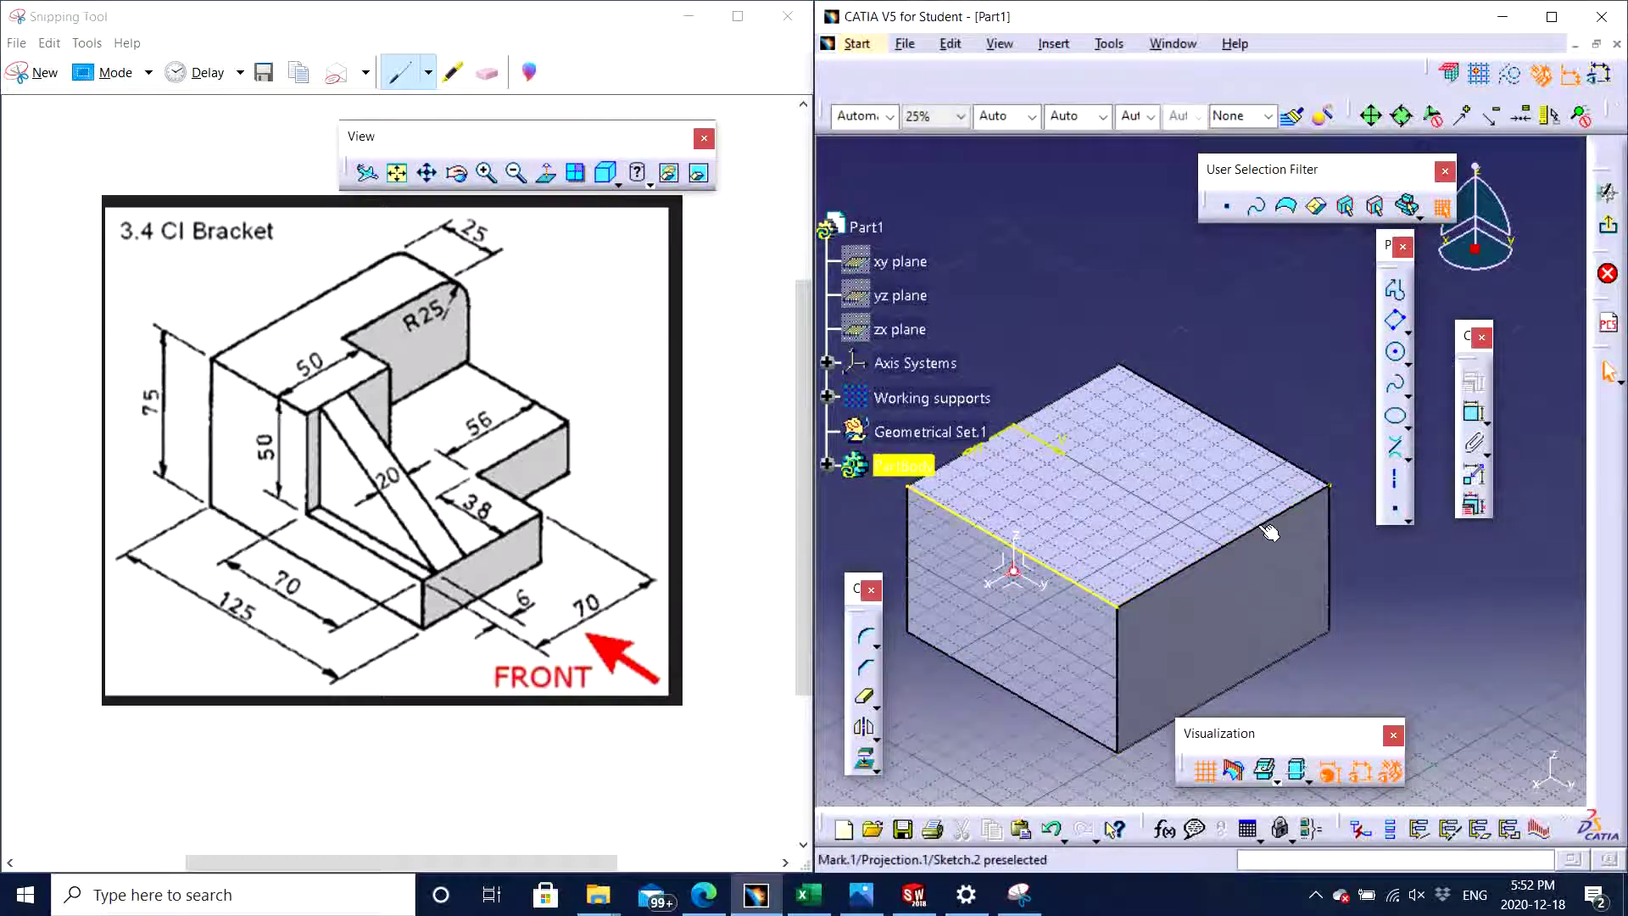
- Sketch a profile line about 51 mm long, running inward across the upper face from the projected front-right edge
mouse_move(1233, 460)
middle_mouse_down()
mouse_move(1232, 440)
mouse_move(1231, 479)
middle_mouse_up()
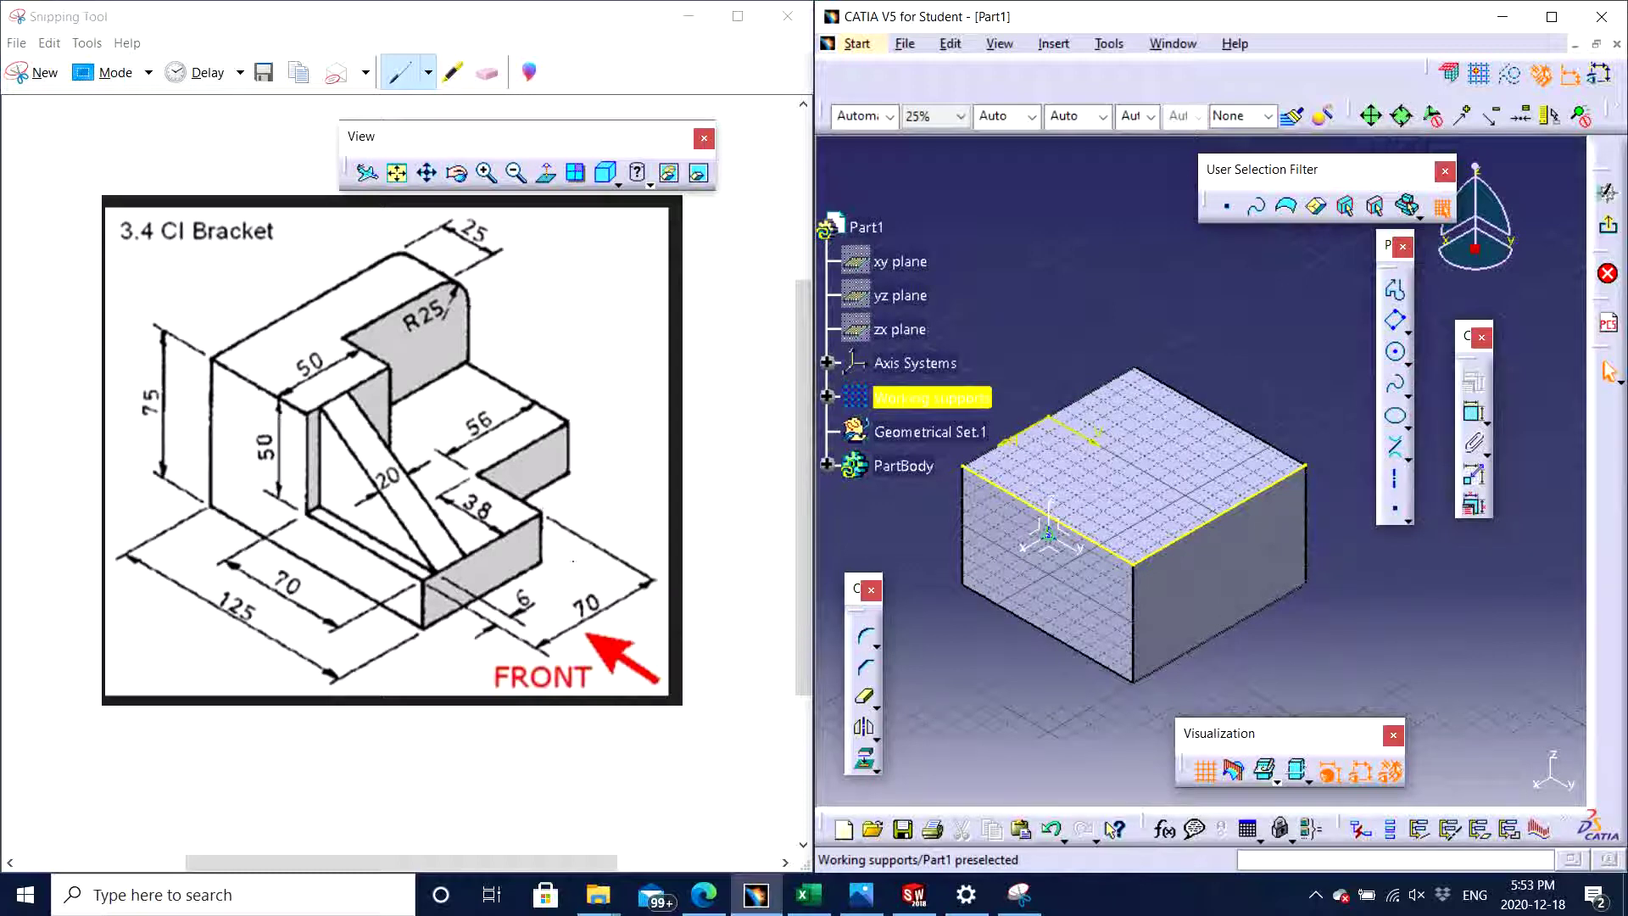
middle_click_drag(1127, 621, 1134, 629, "ctrl")
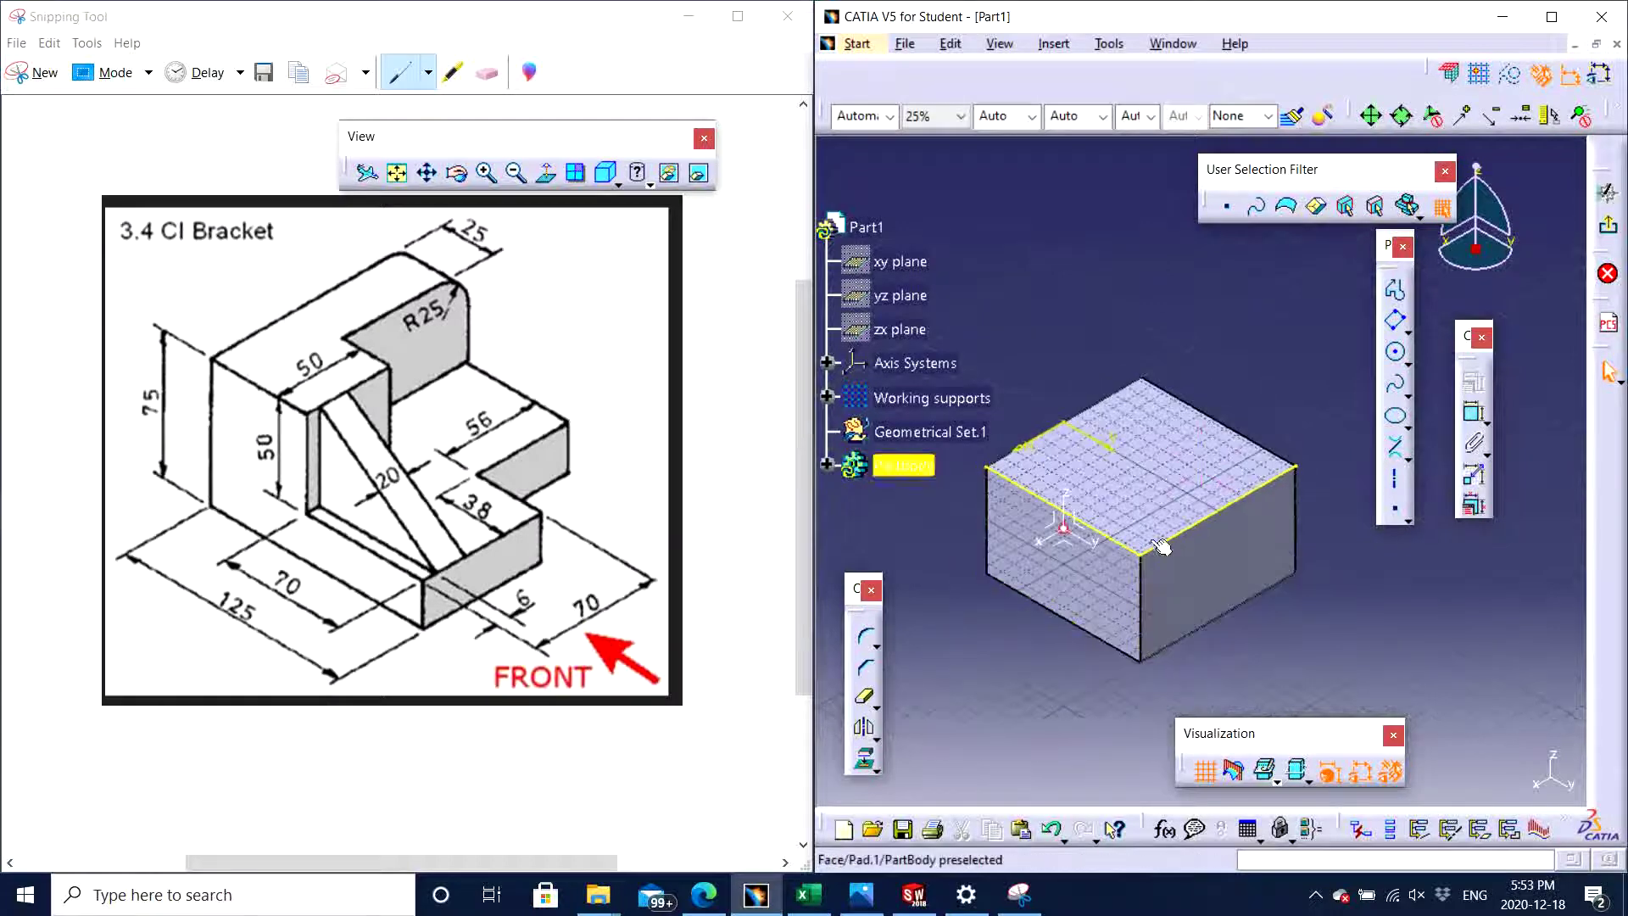
middle_click_drag(1281, 389, 1270, 413)
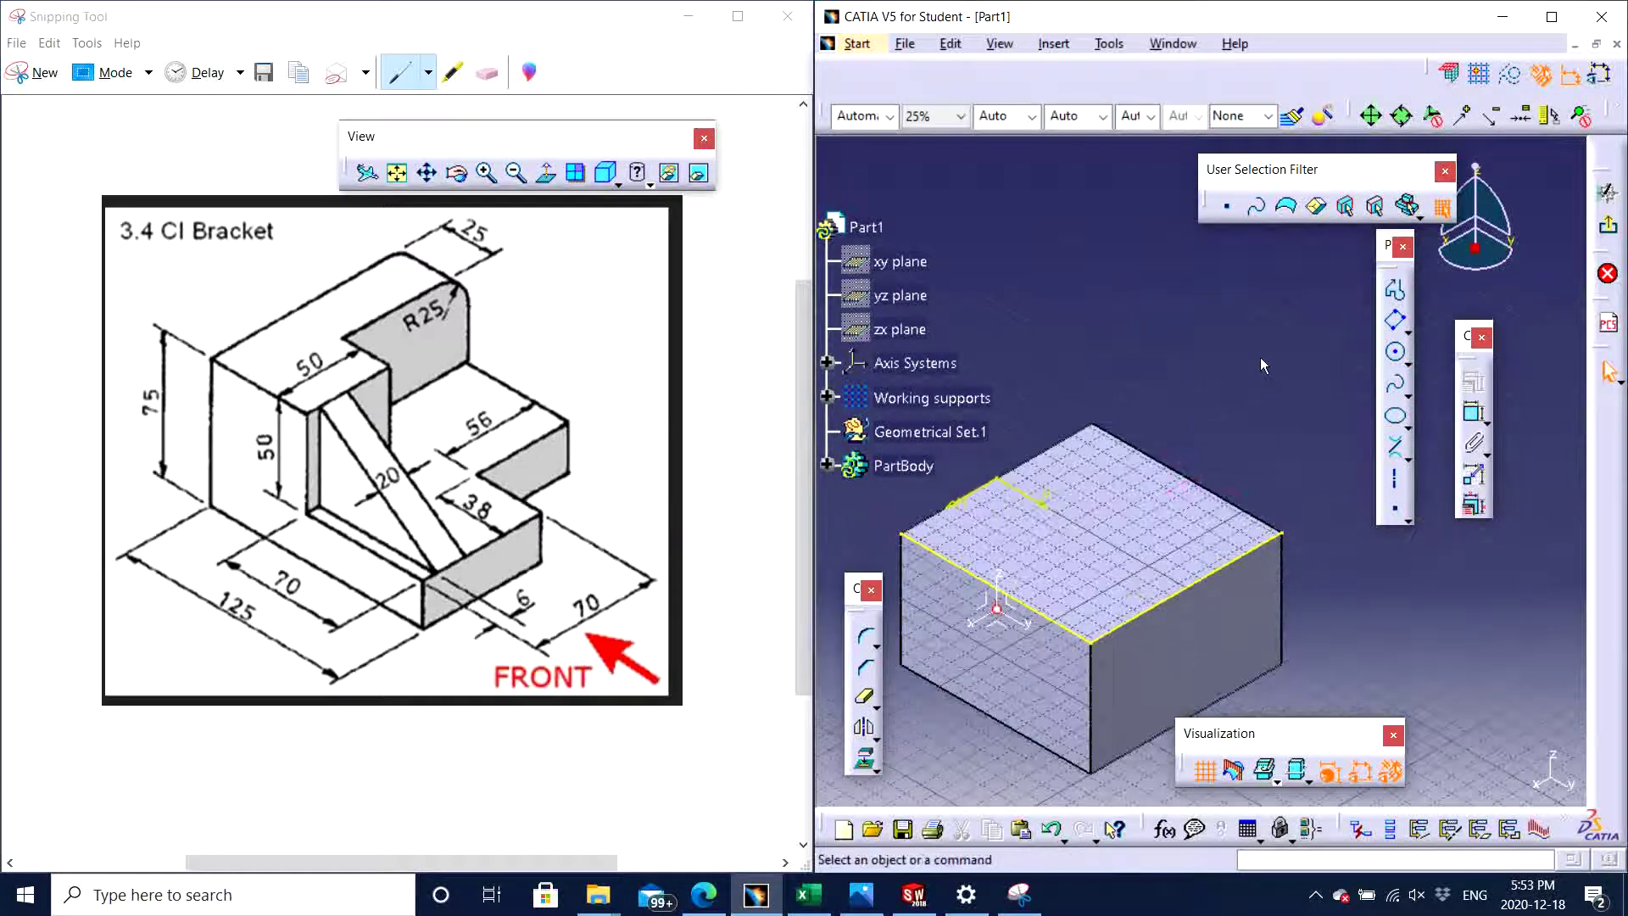
left_click(1395, 290)
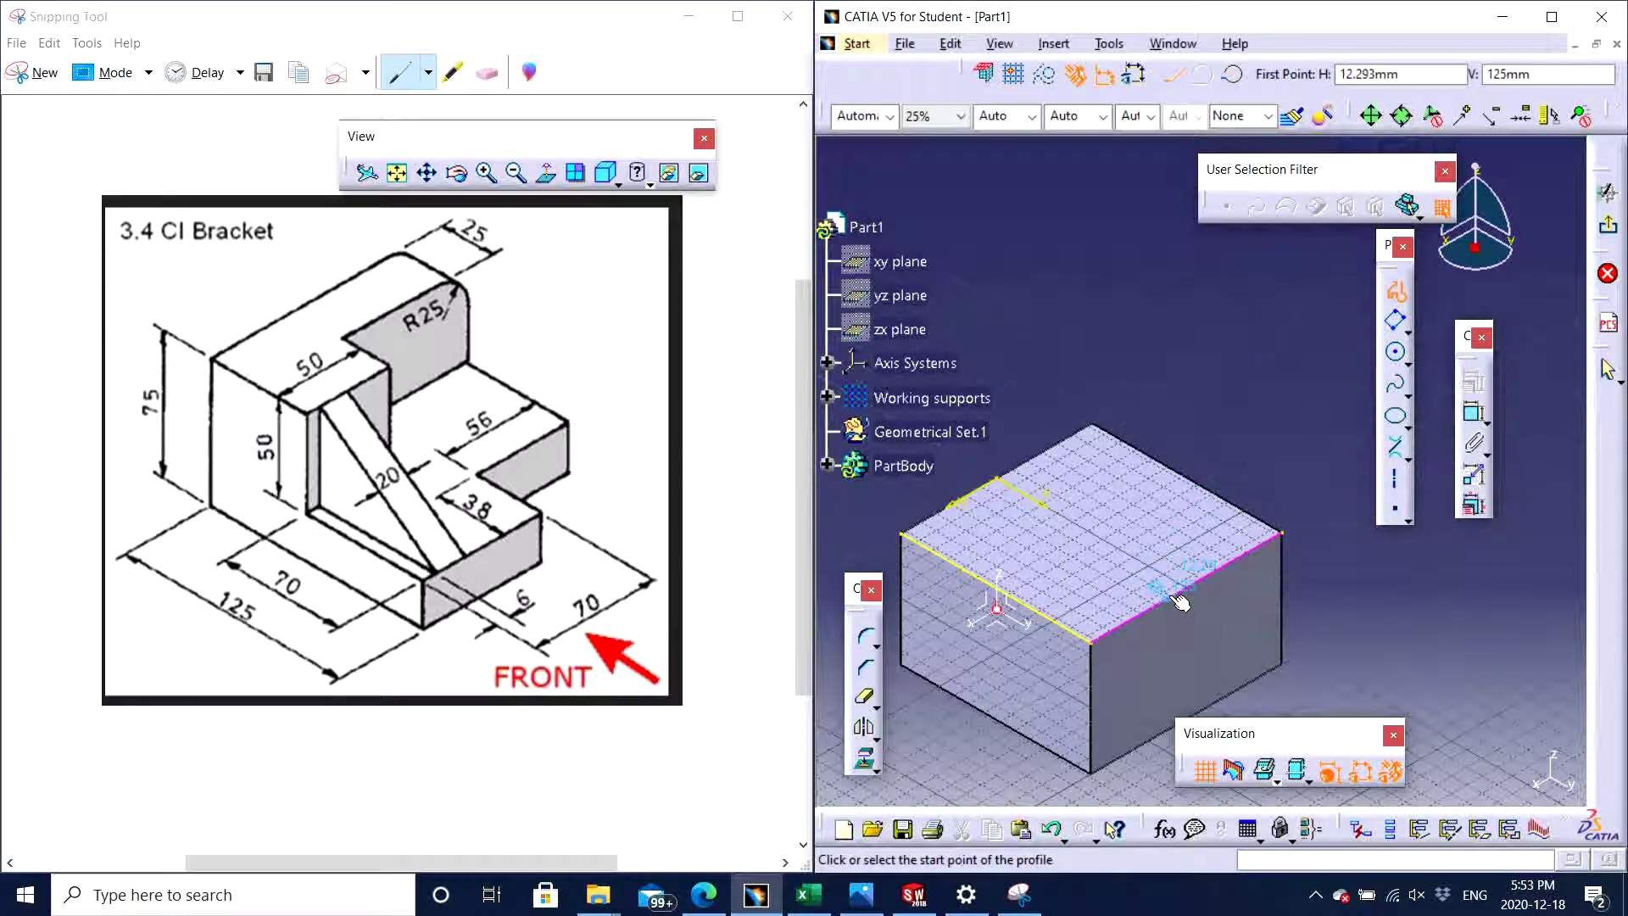
left_click(1175, 590)
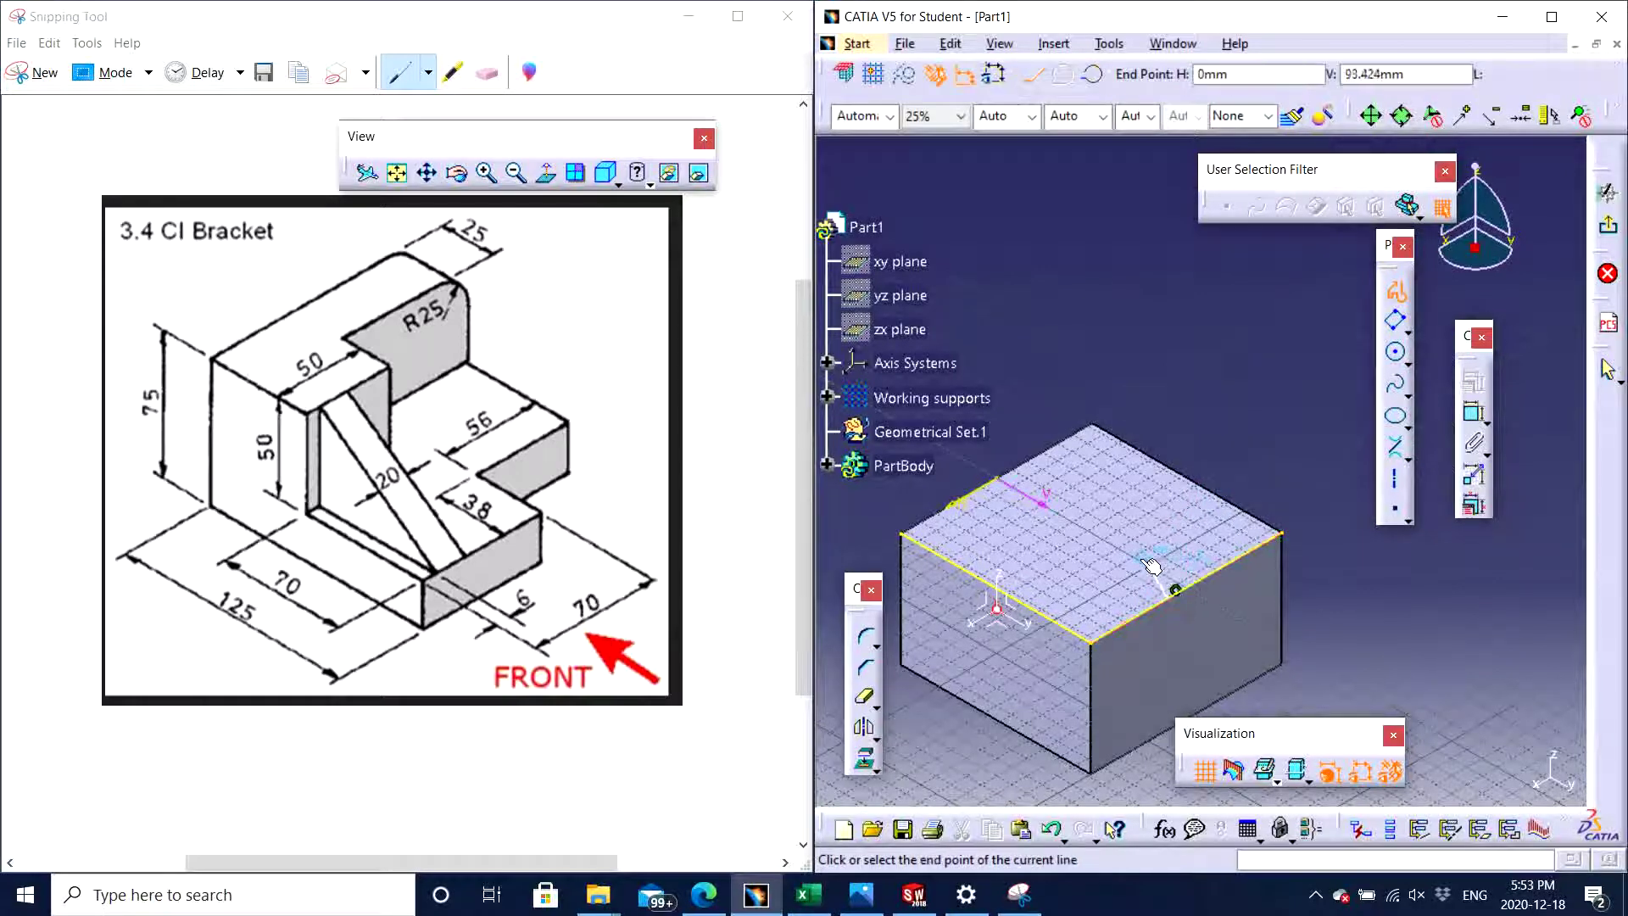
left_click(1093, 553)
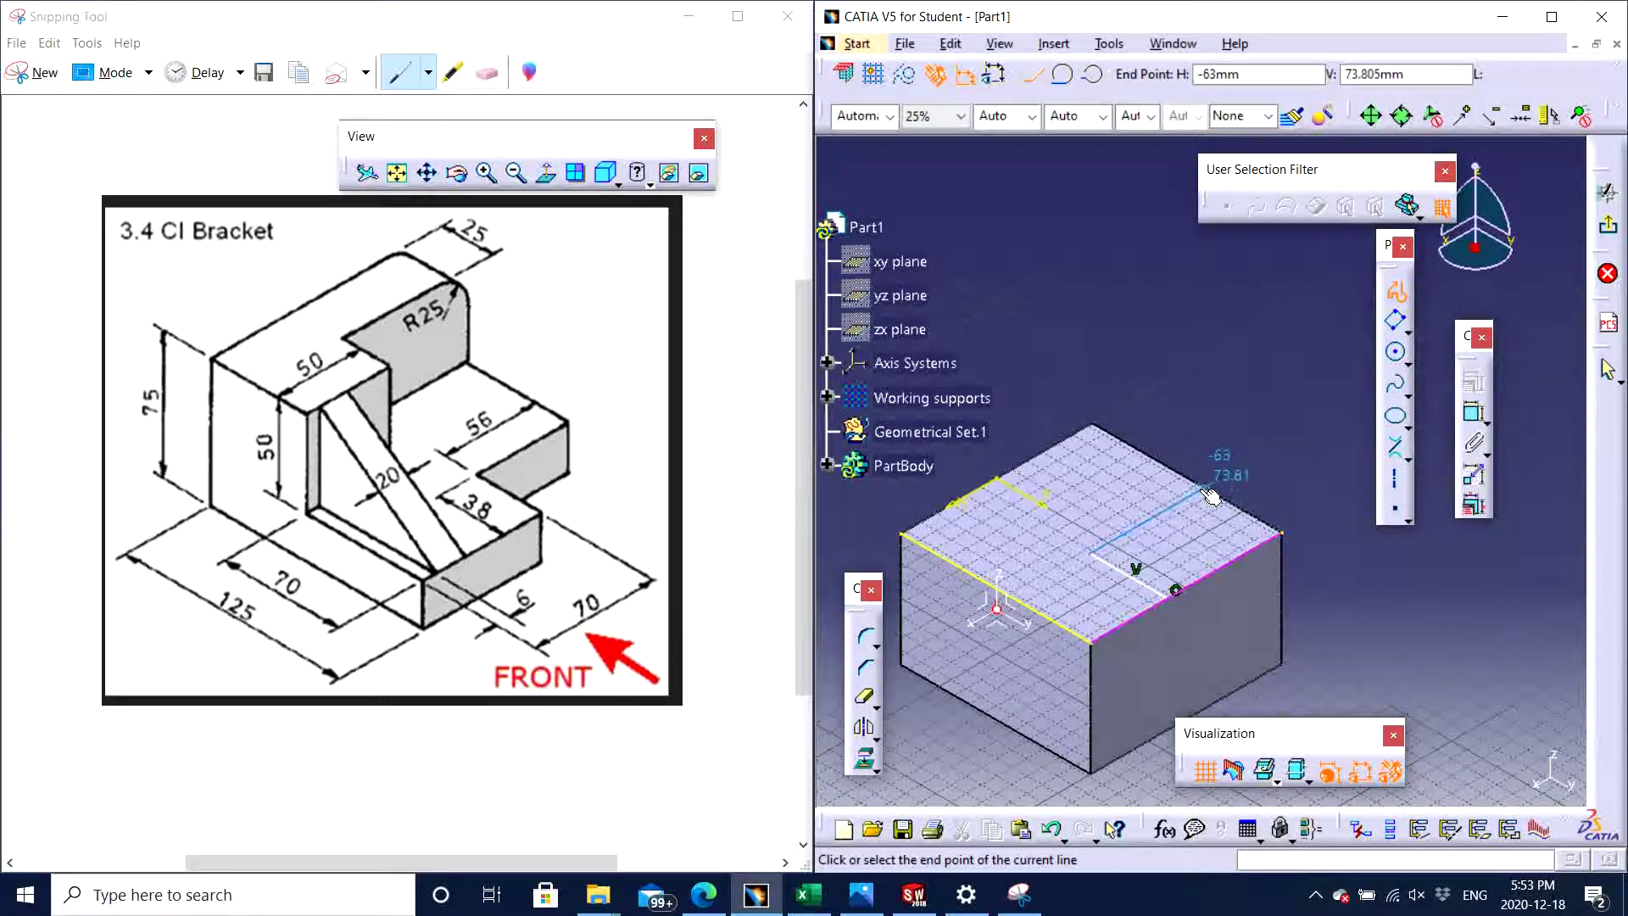
left_click(1198, 488)
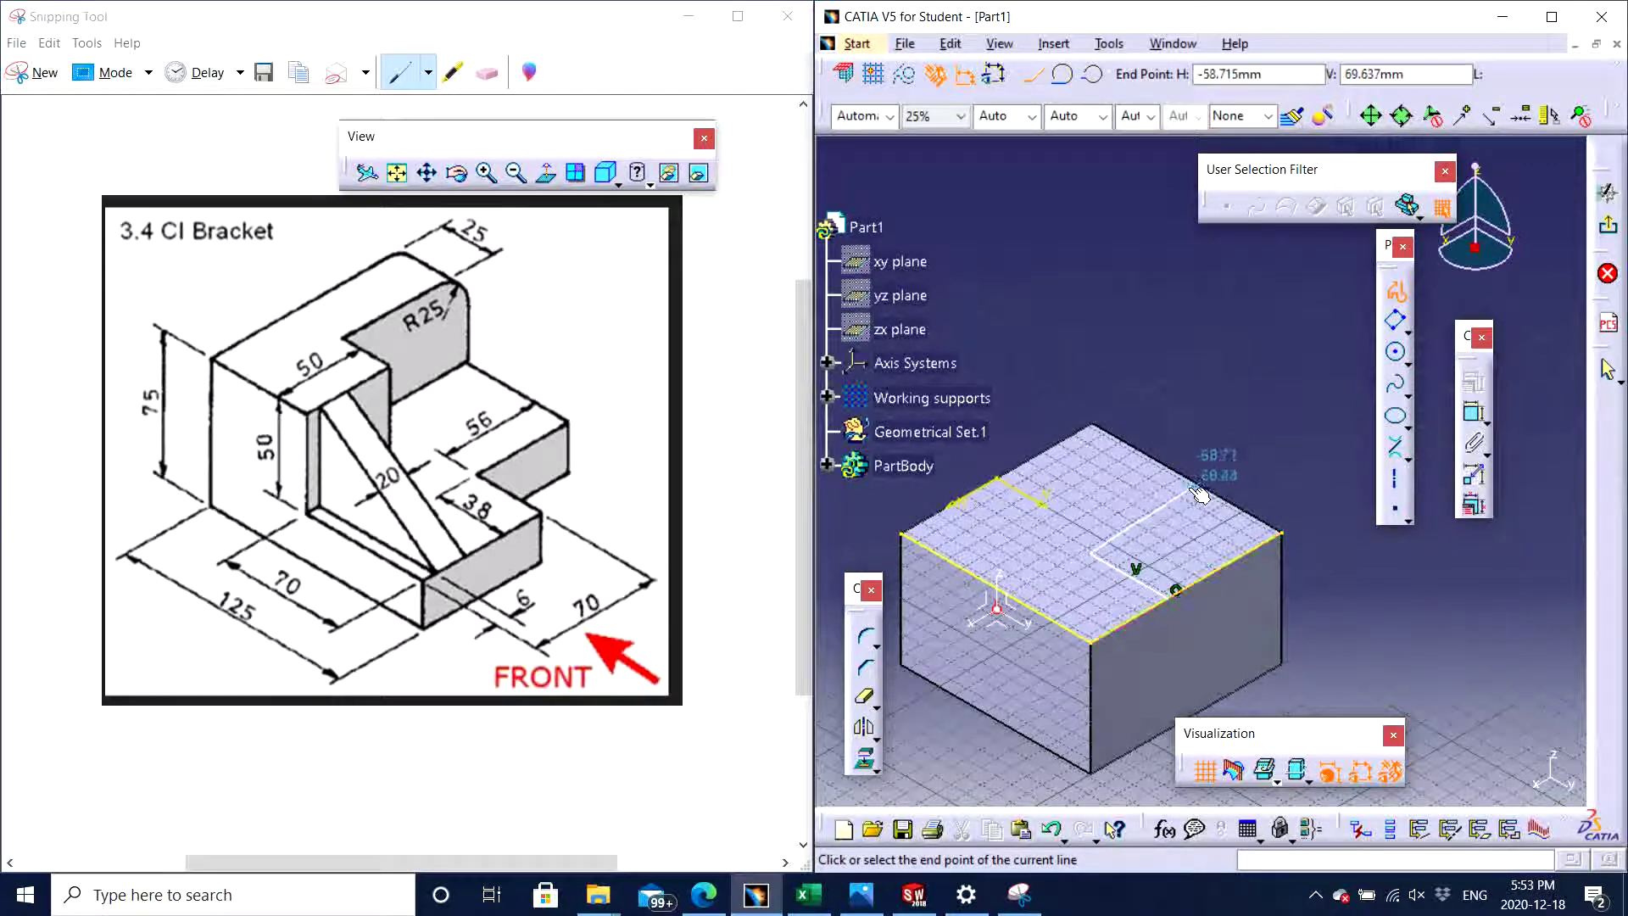
key("Escape")
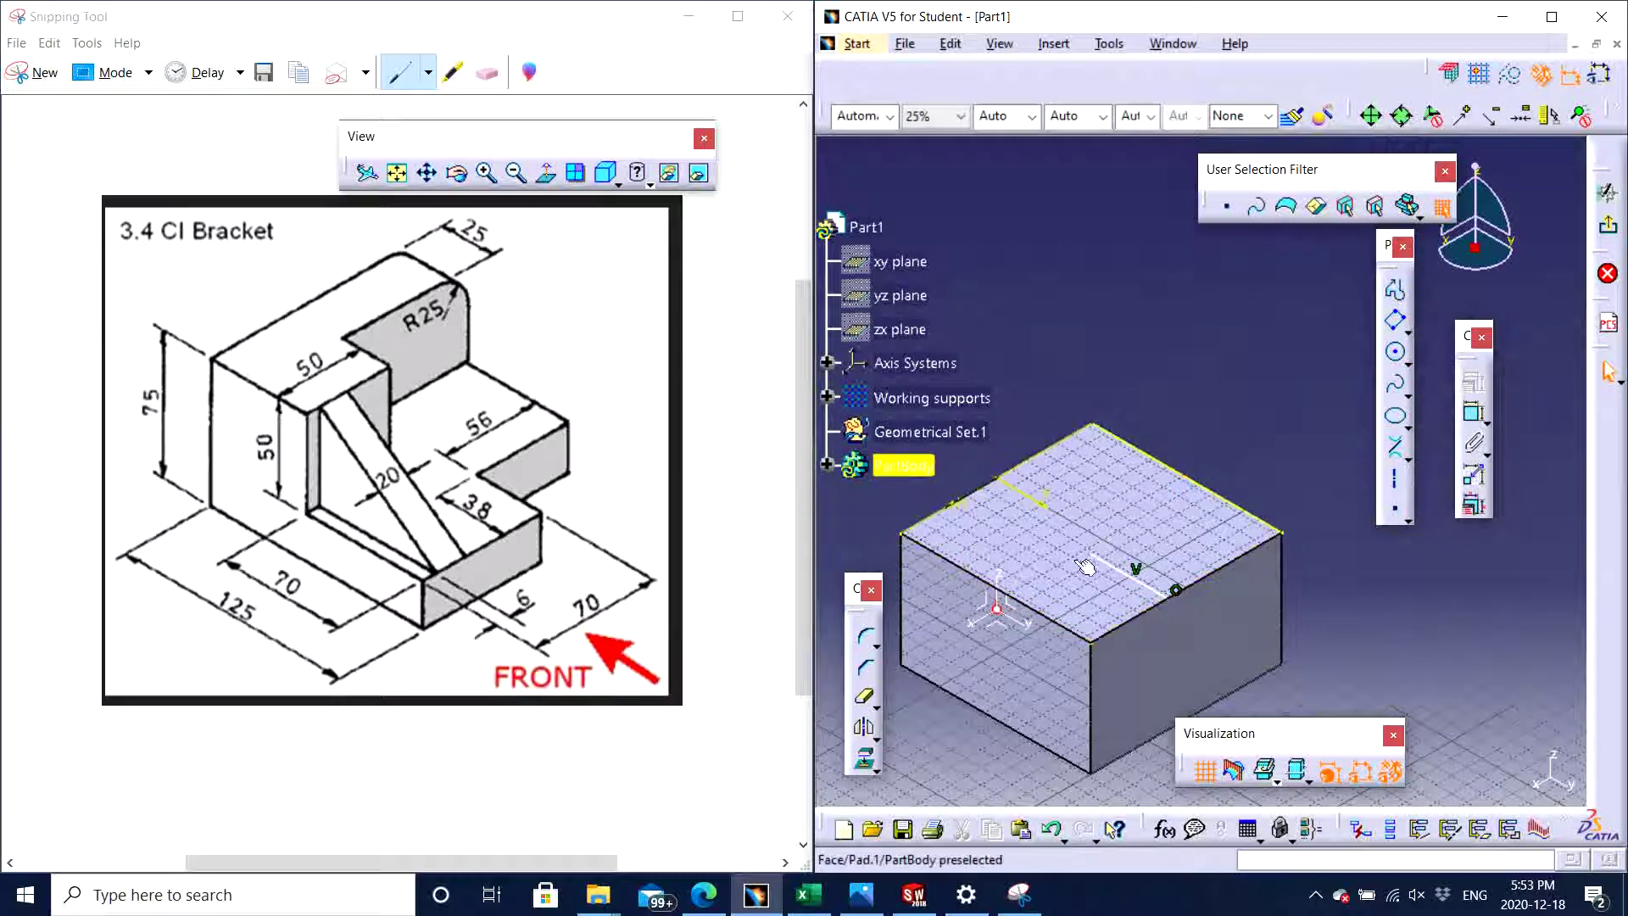
- Project the back-right edge of the upper face into the sketch and convert it to a construction element
left_click(862, 762)
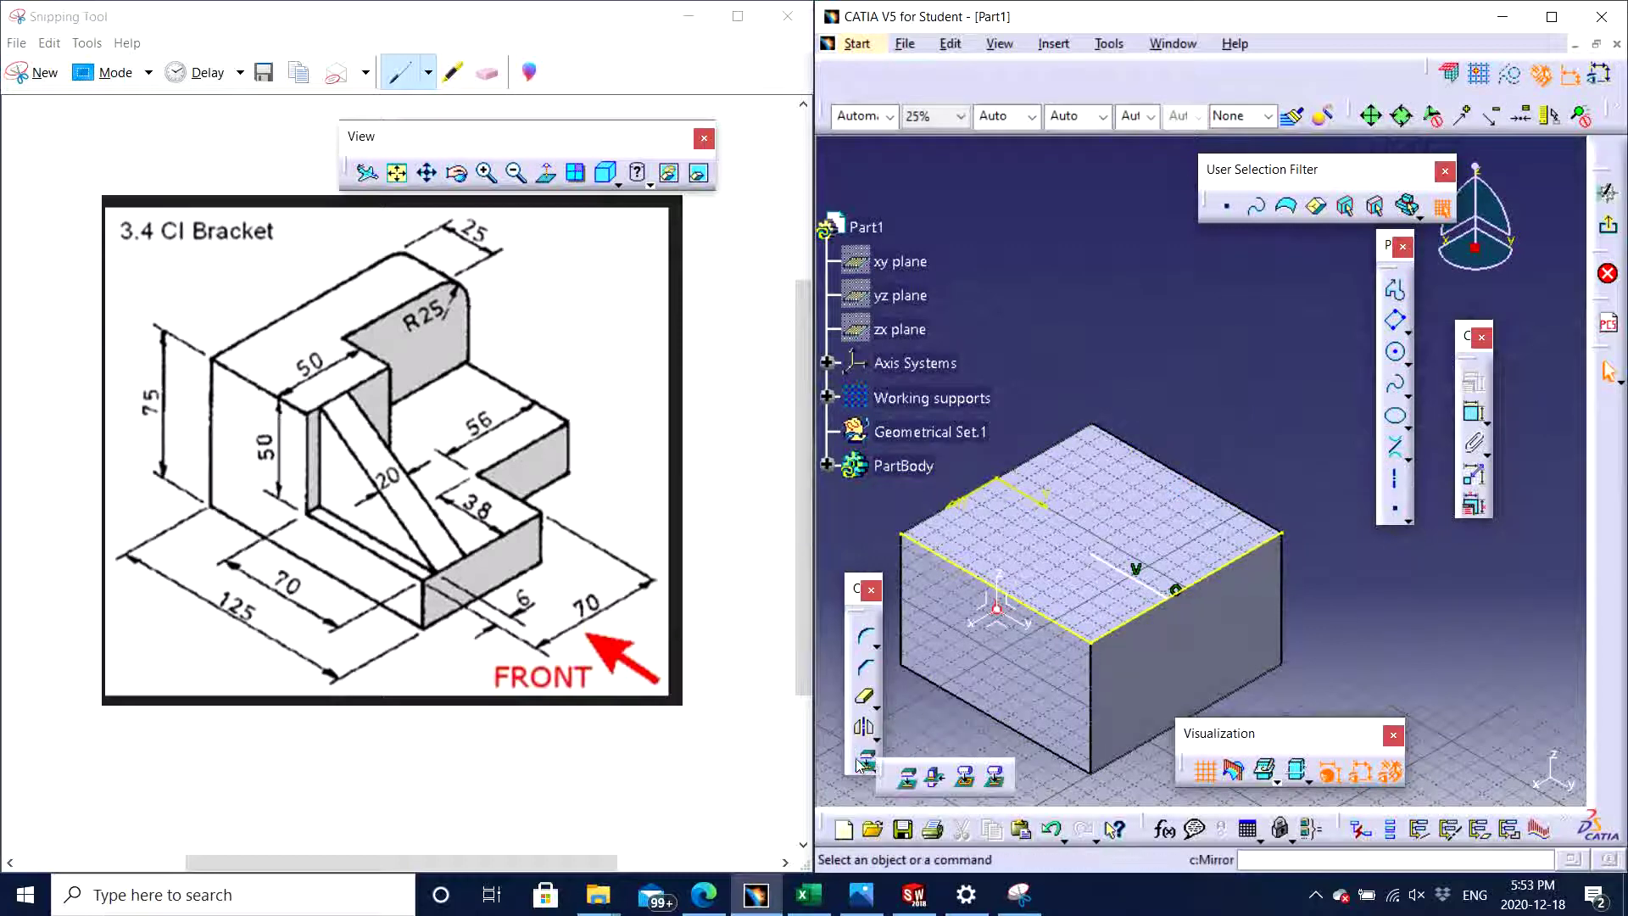
left_click(906, 777)
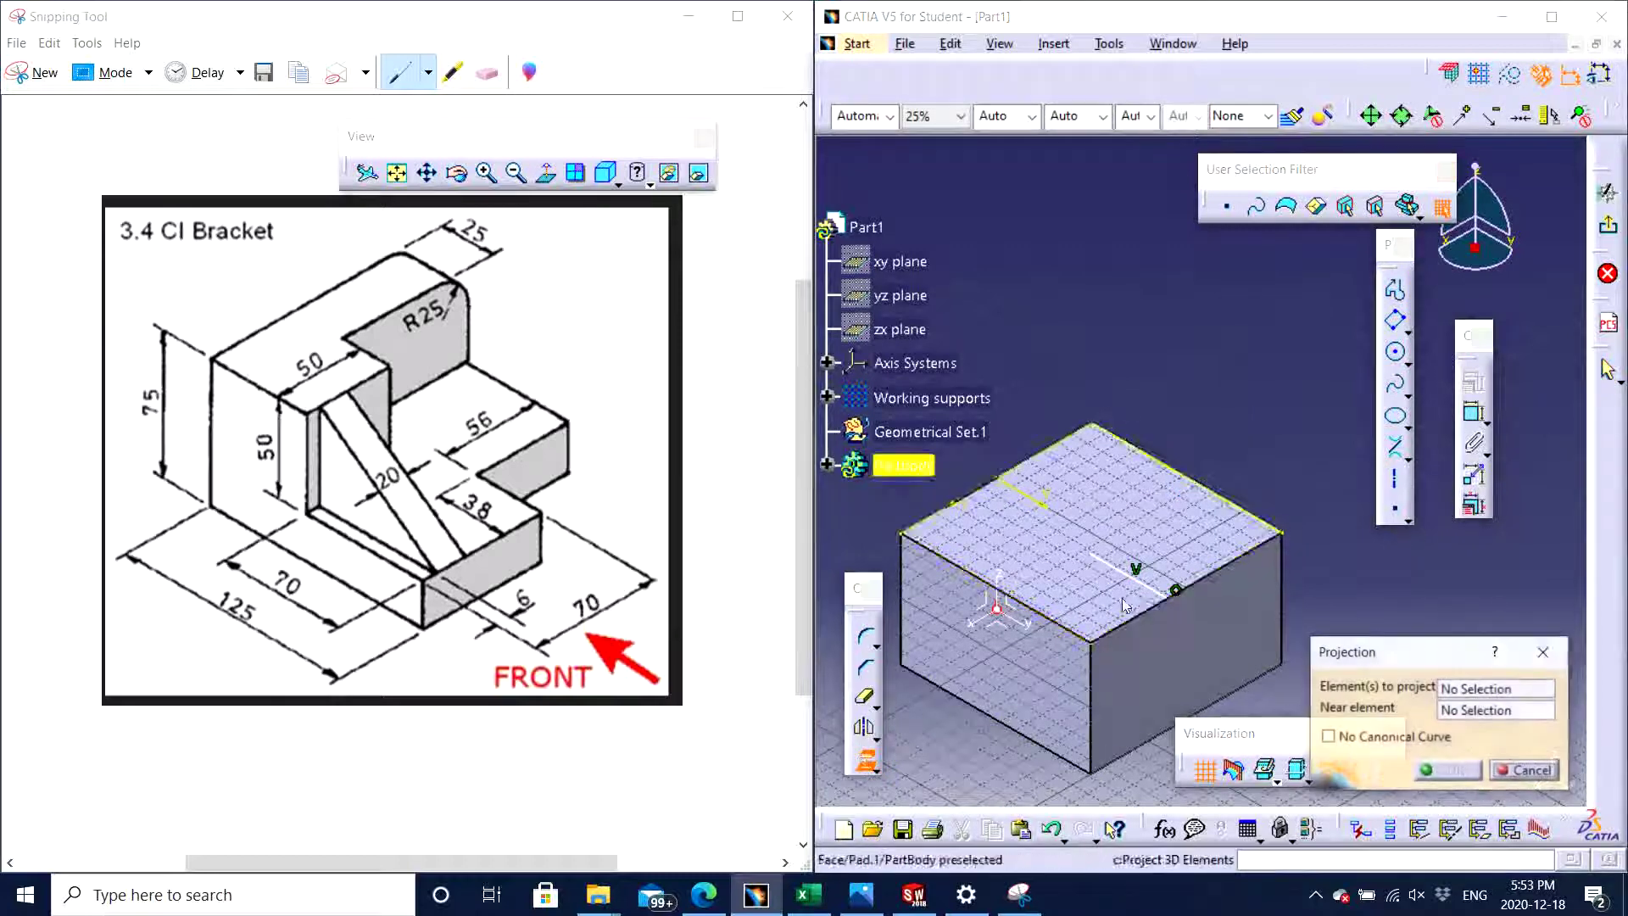
left_click(1203, 483)
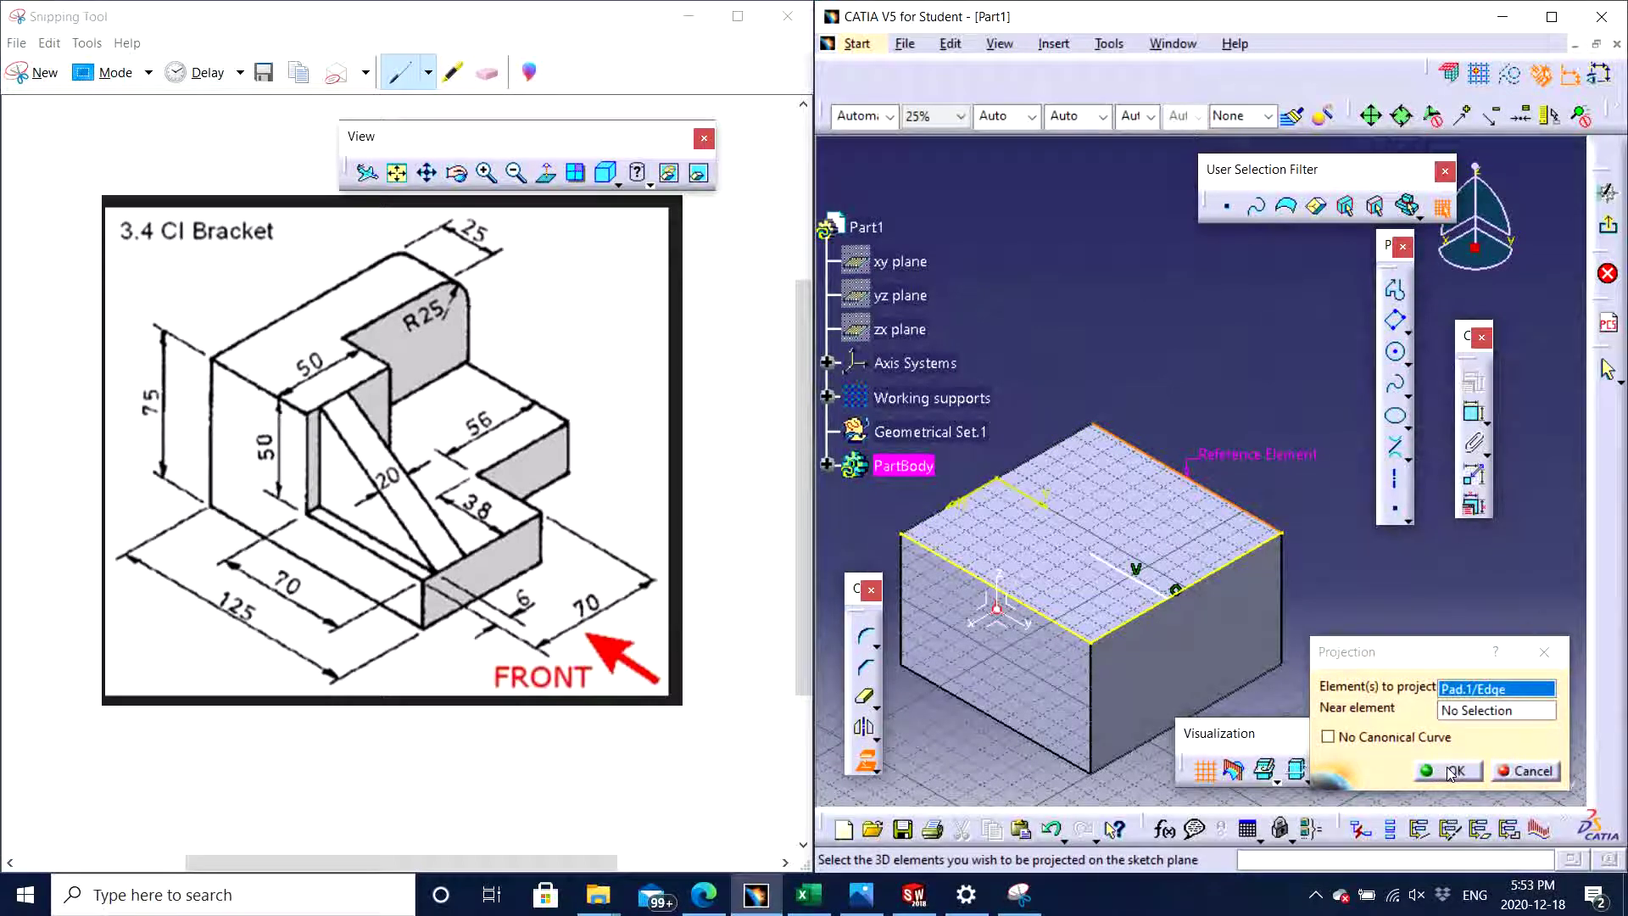
left_click(1451, 771)
mouse_move(1132, 585)
middle_mouse_down()
mouse_move(1165, 577)
mouse_move(1179, 471)
middle_mouse_up()
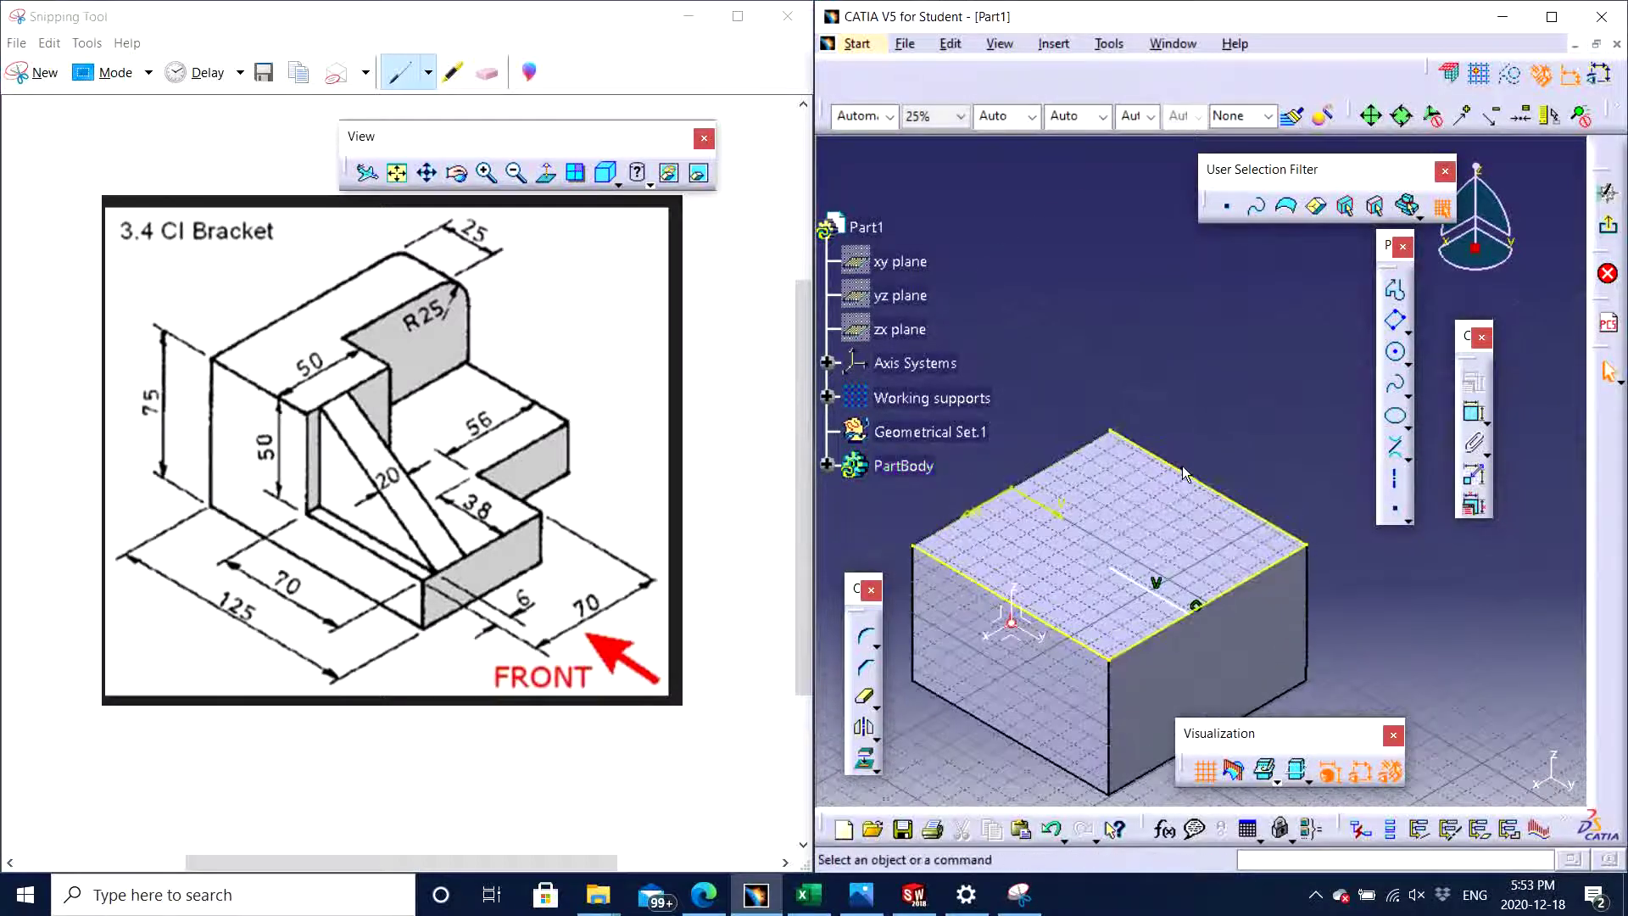
left_click(1179, 470)
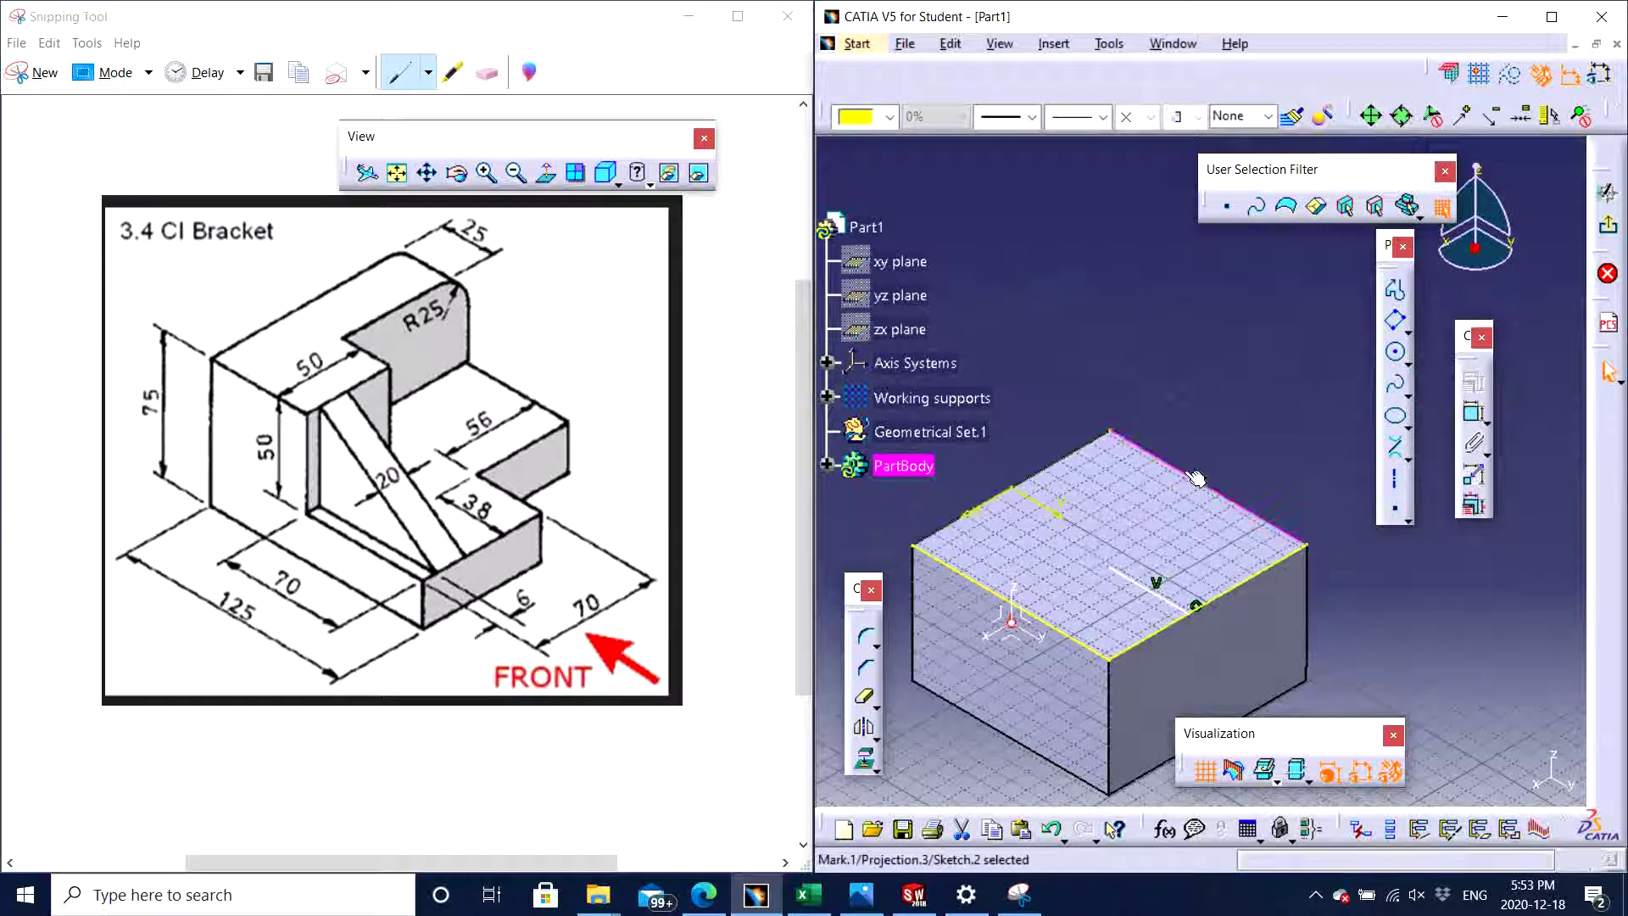
left_click(1395, 739)
left_click(1446, 771)
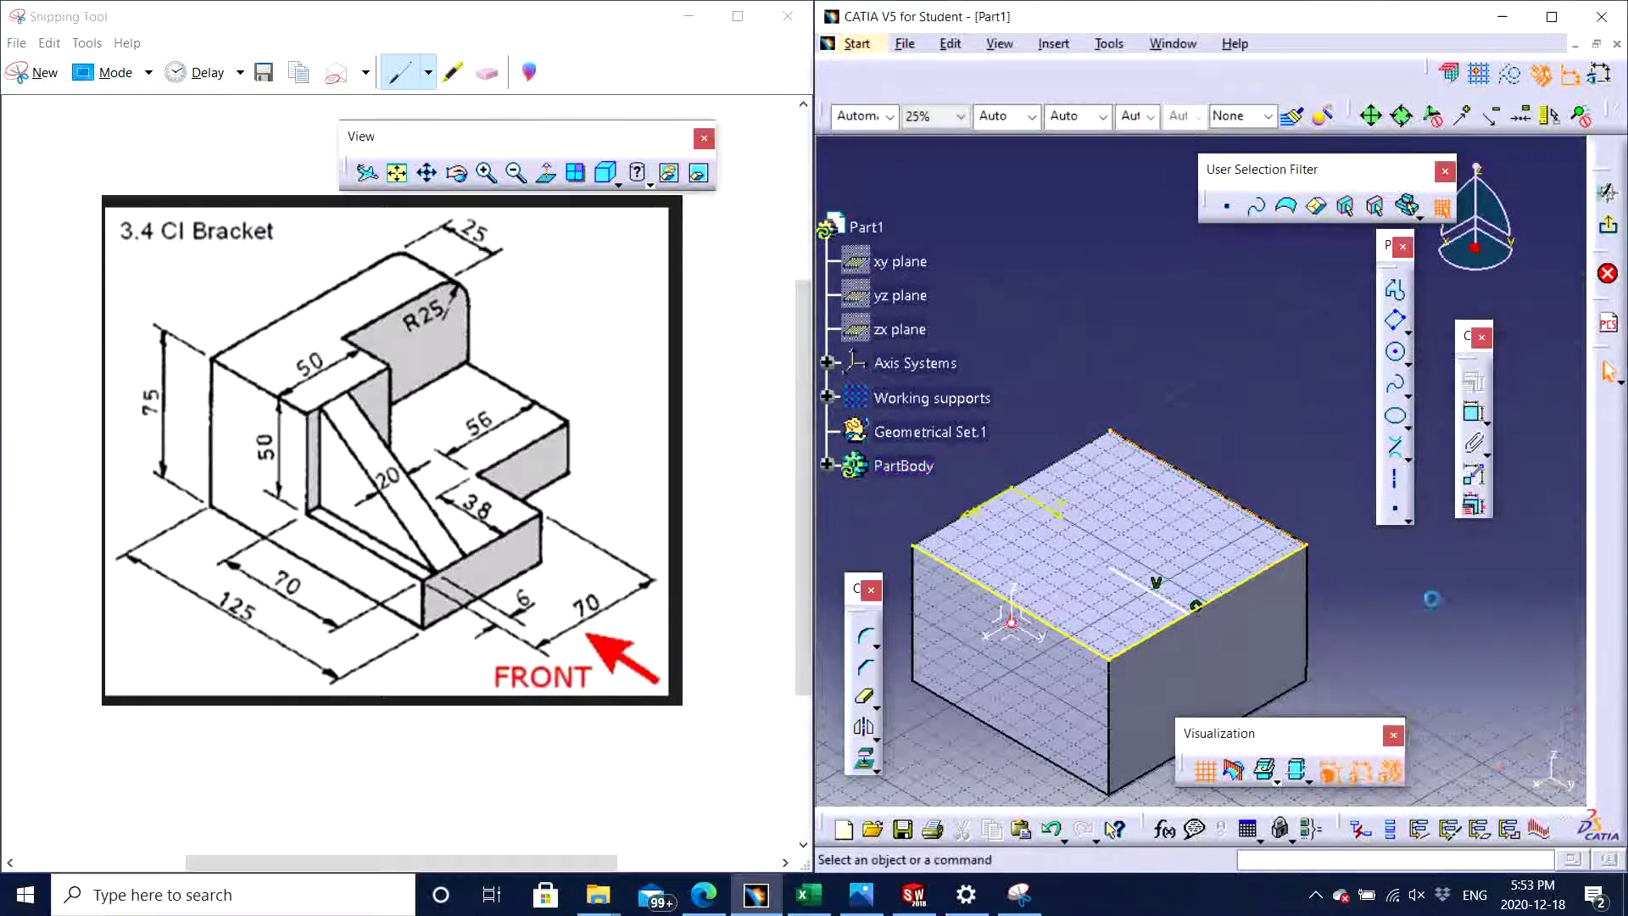
- Draw a stepped profile from the line's inner end to the back-right edge, about 56 mm along it, and back in steps to the front-left edge
left_click(1395, 290)
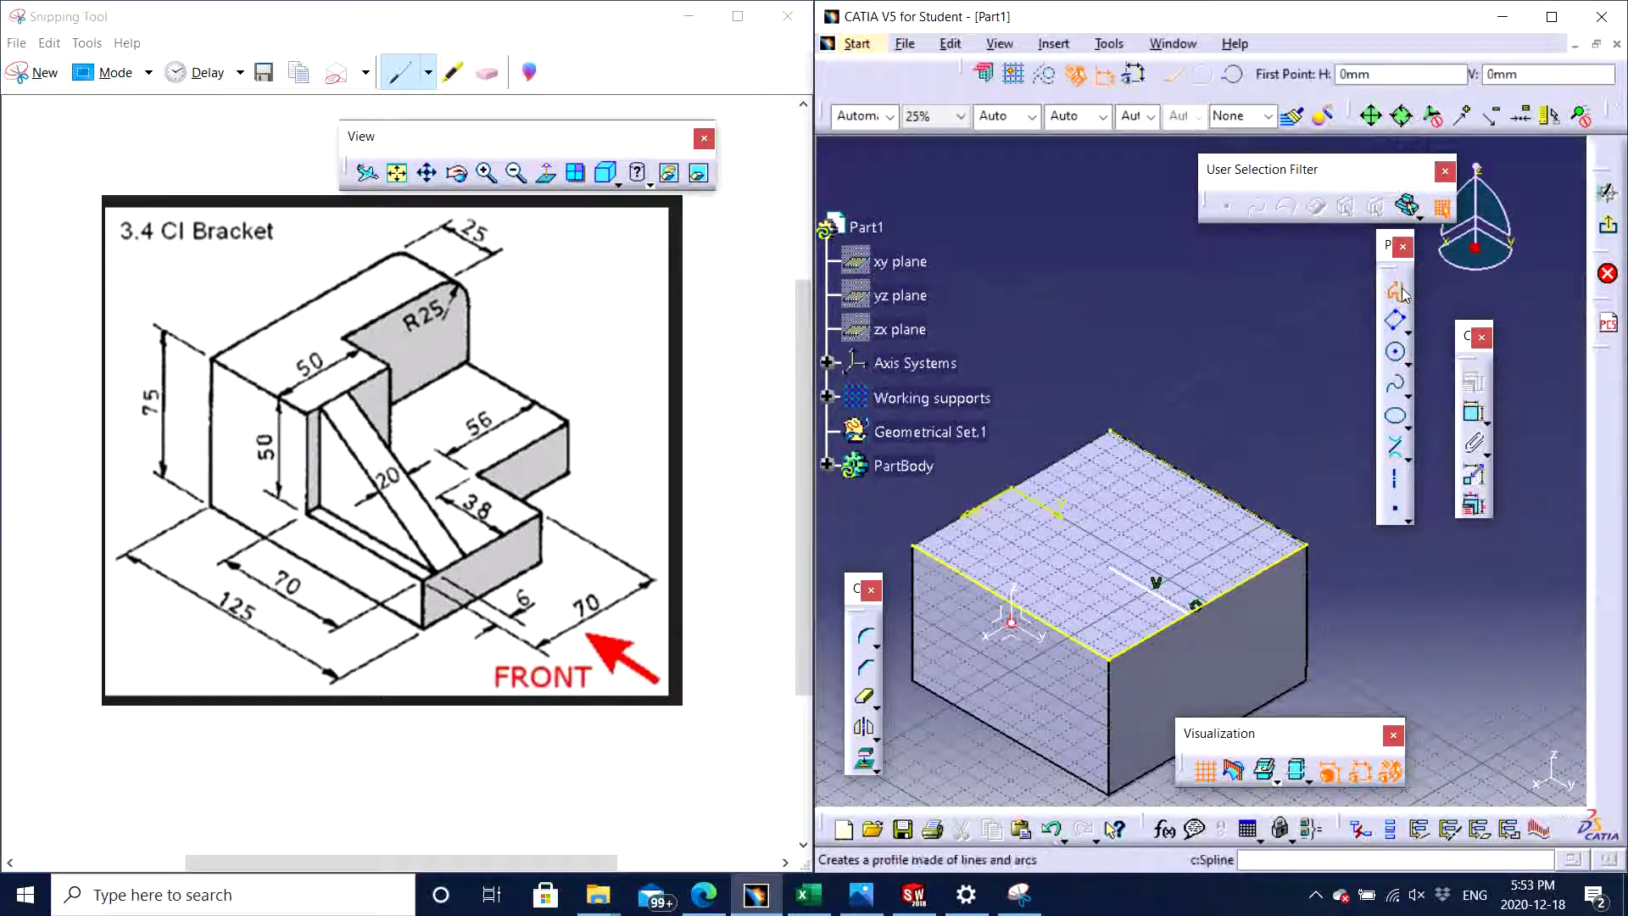
left_click(1113, 565)
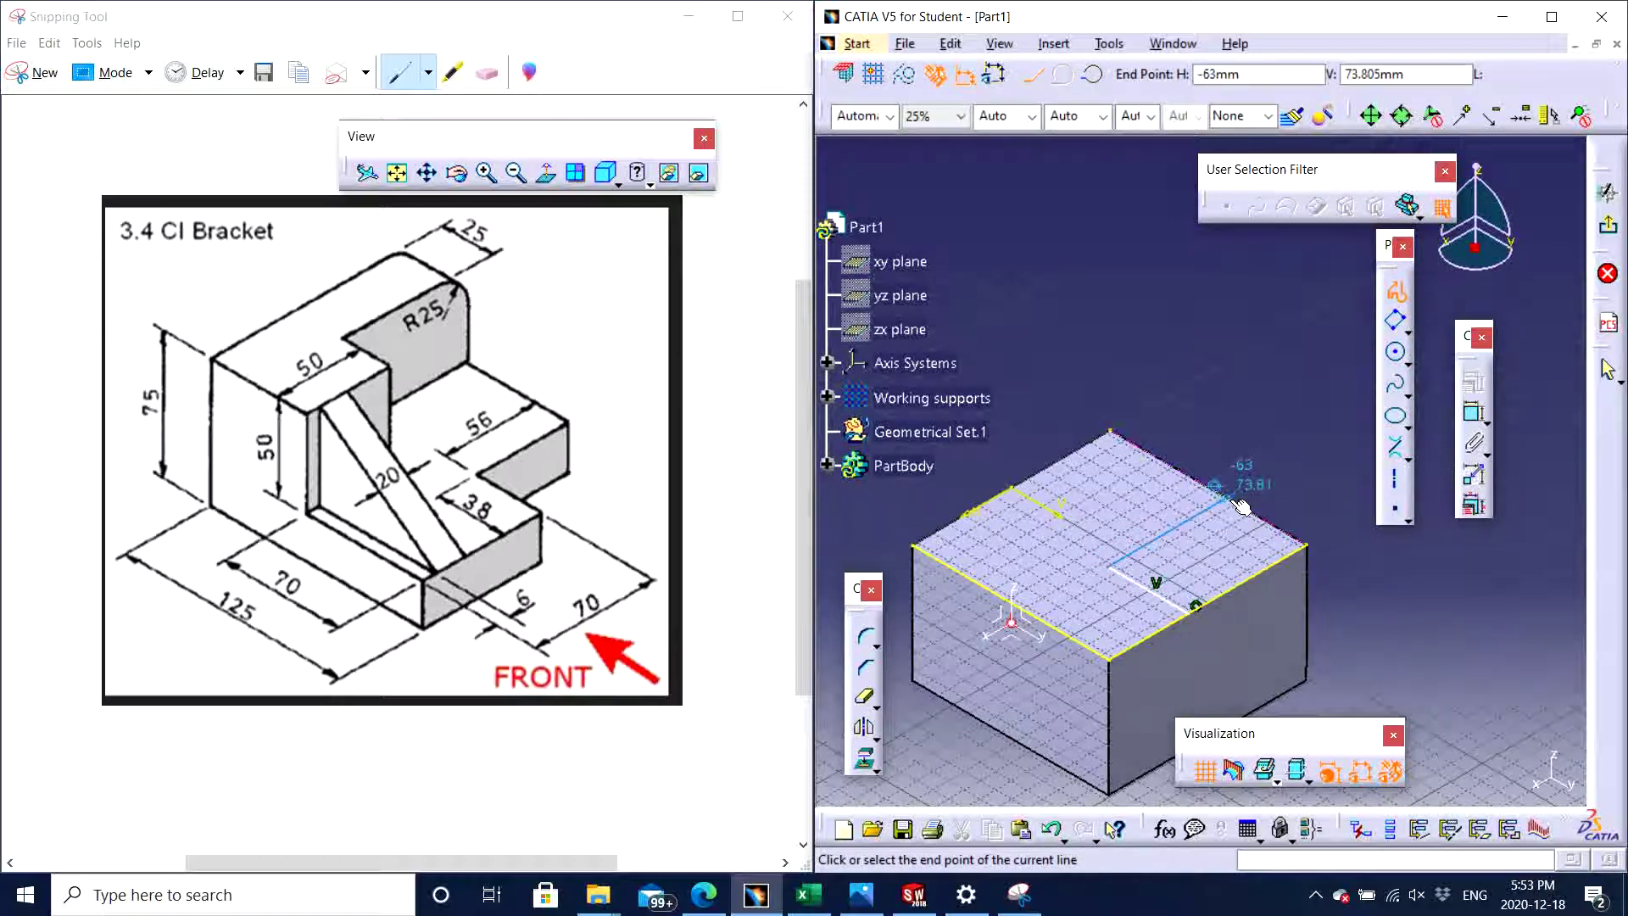
left_click(1235, 500)
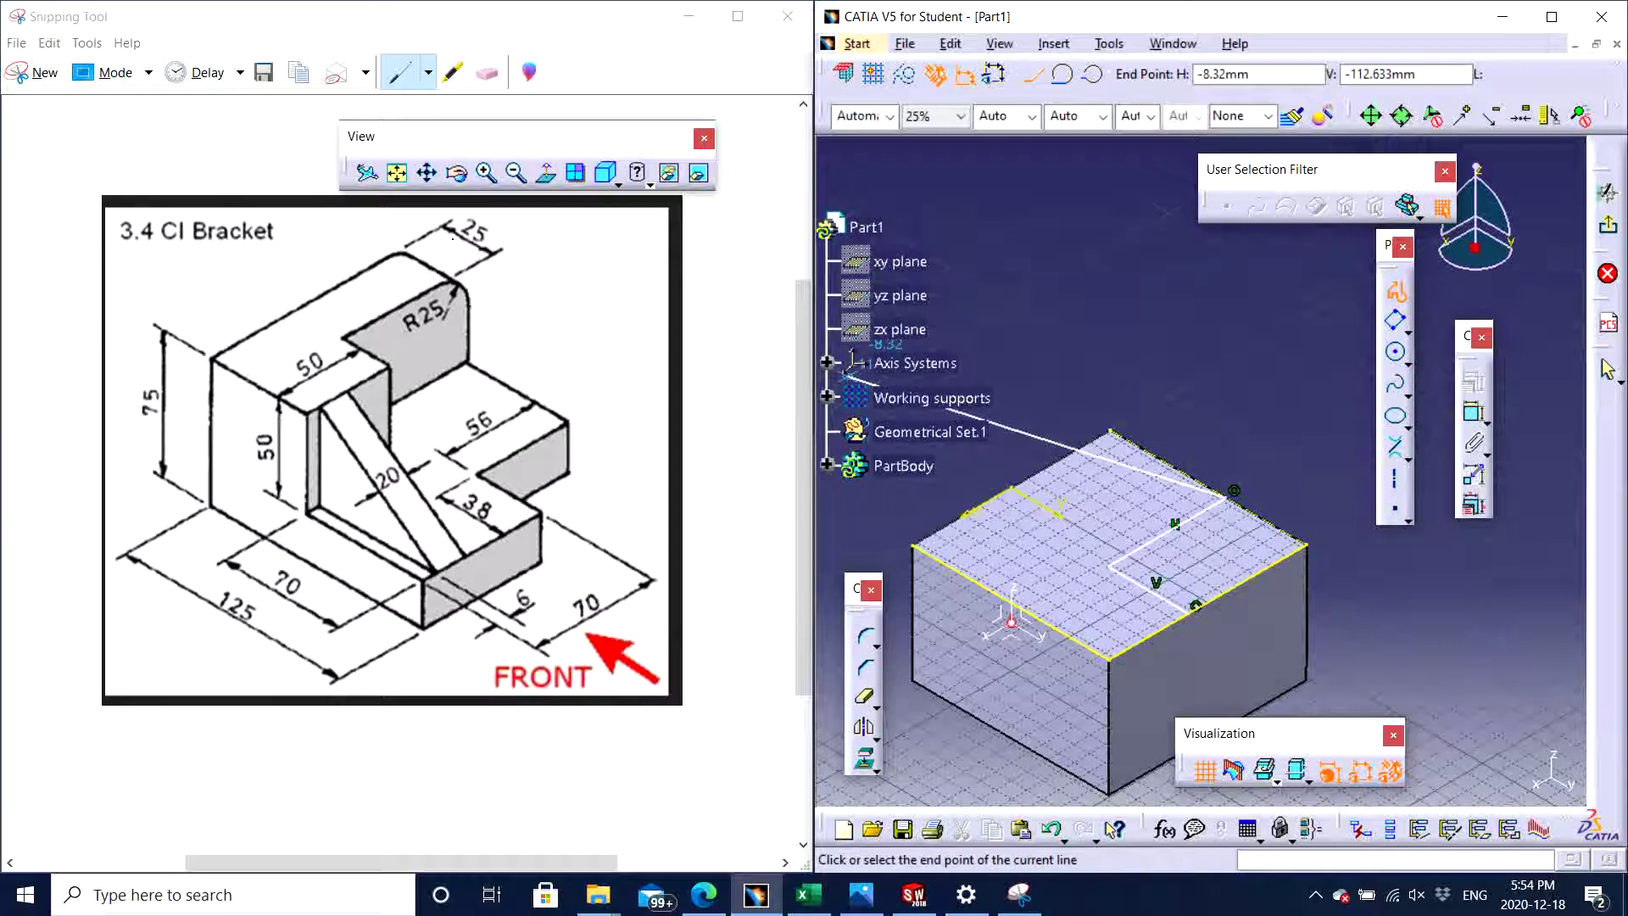
left_click(1150, 451)
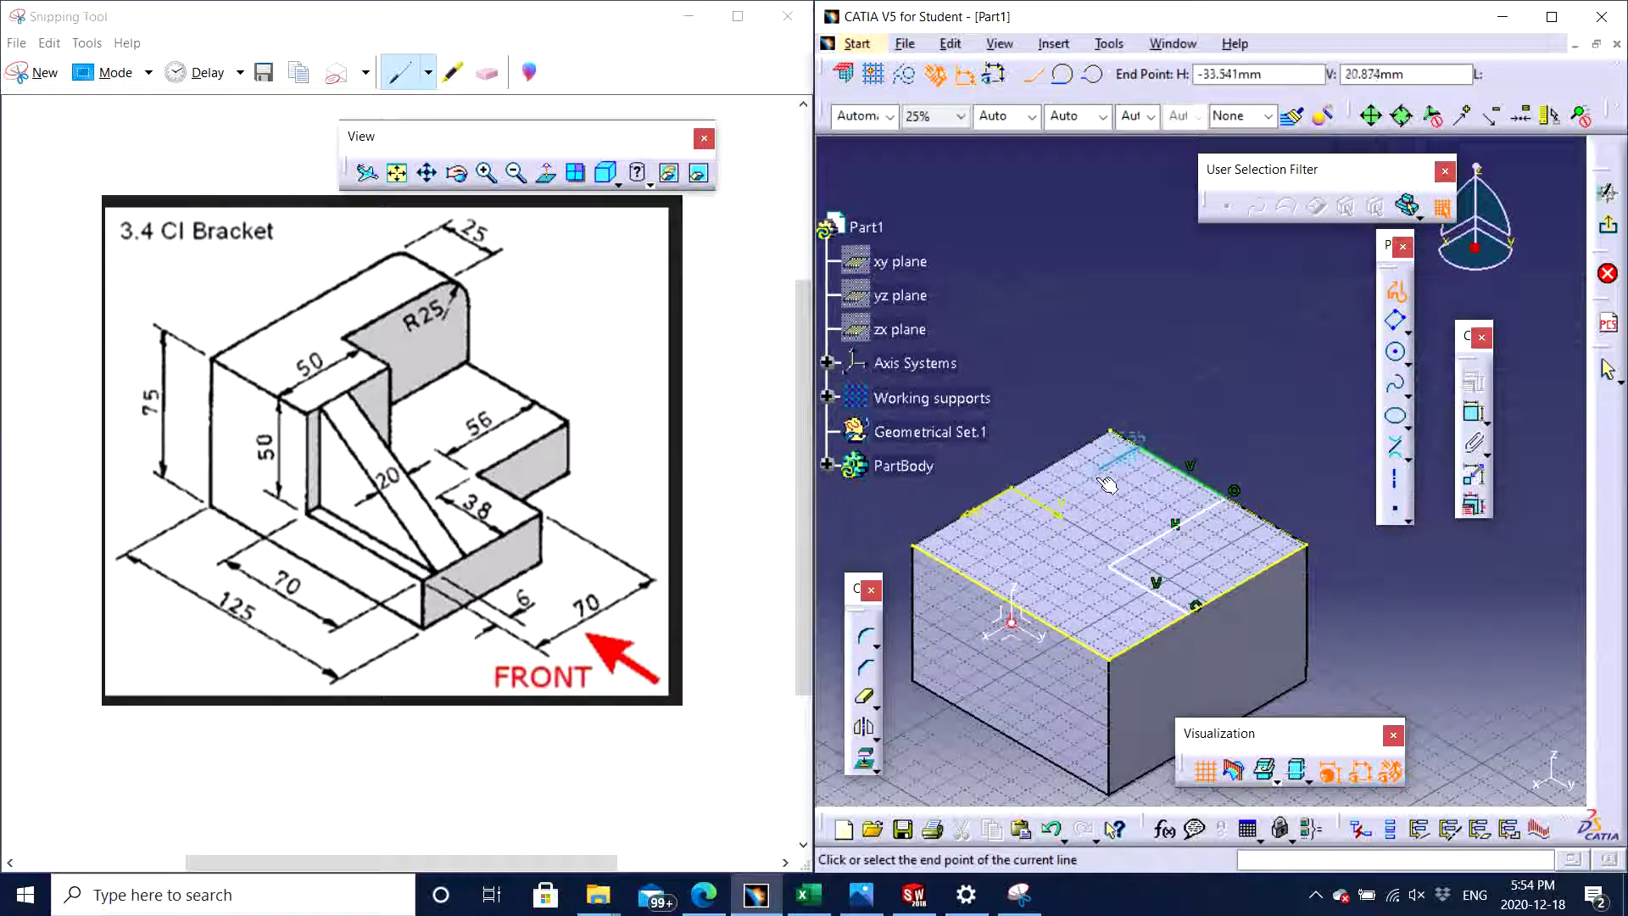
left_click(1036, 508)
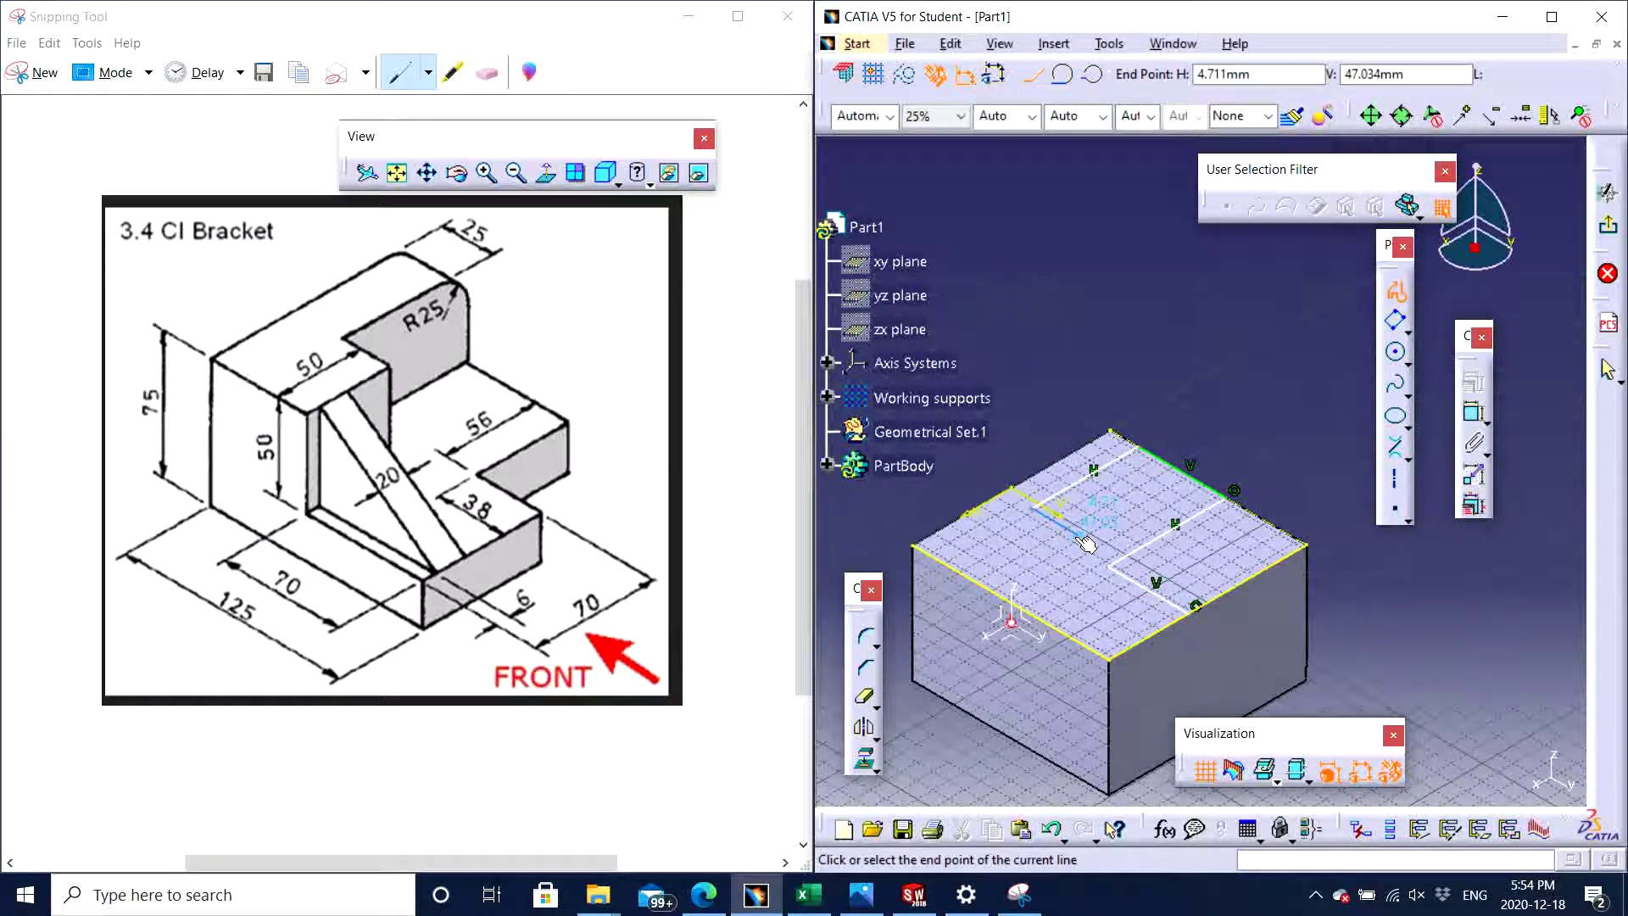
left_click(1075, 533)
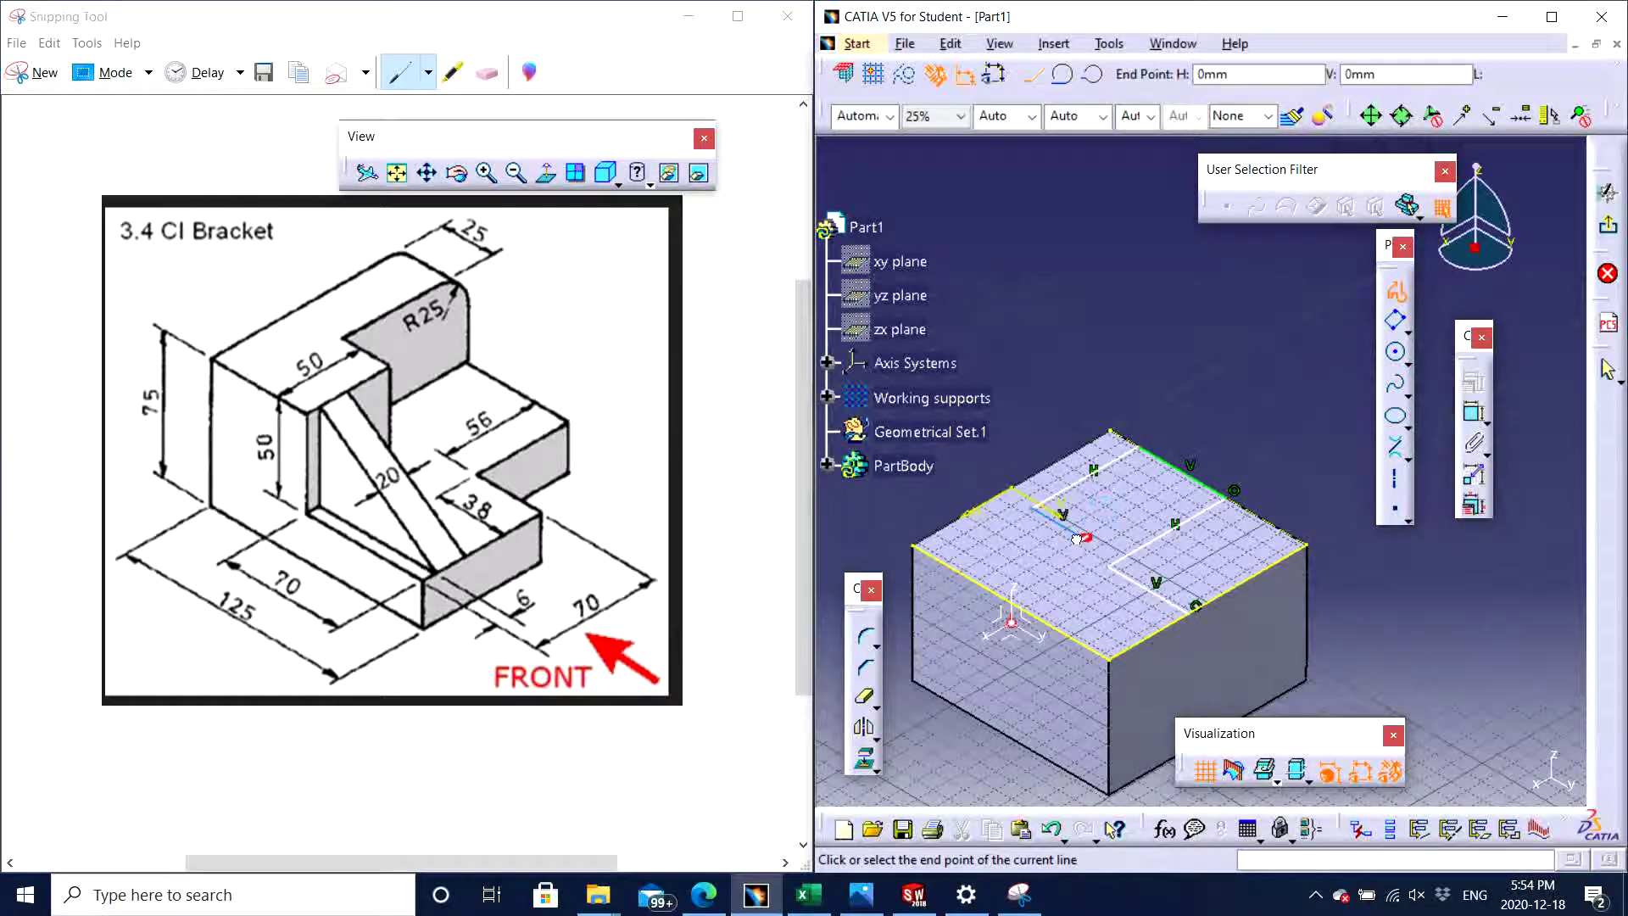
left_click(996, 584)
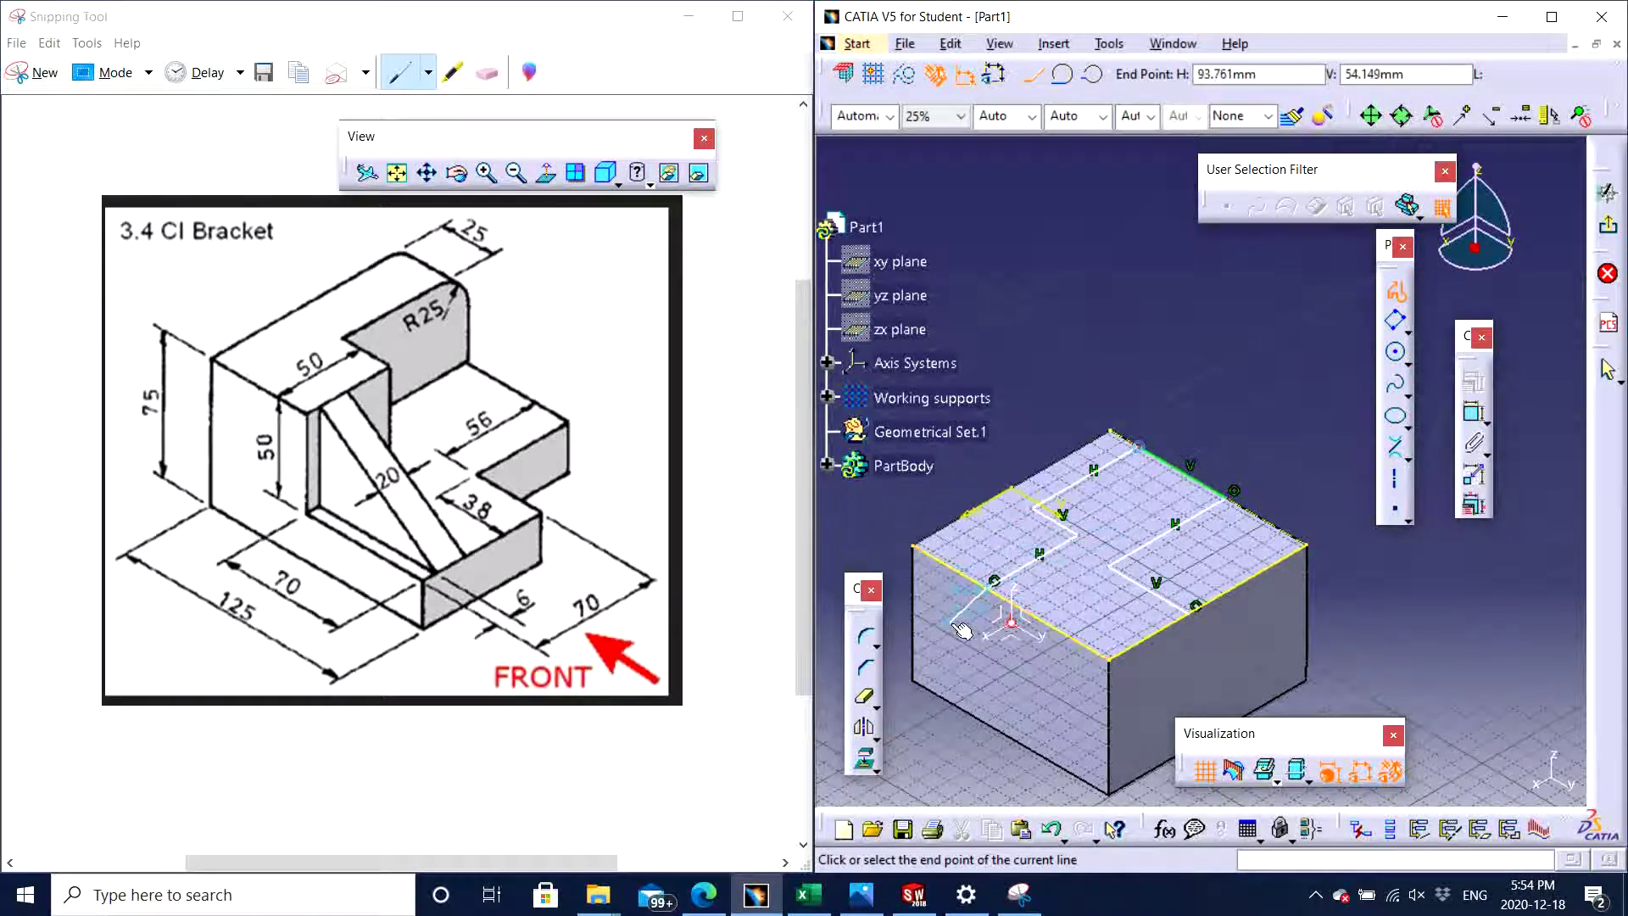
key("Escape")
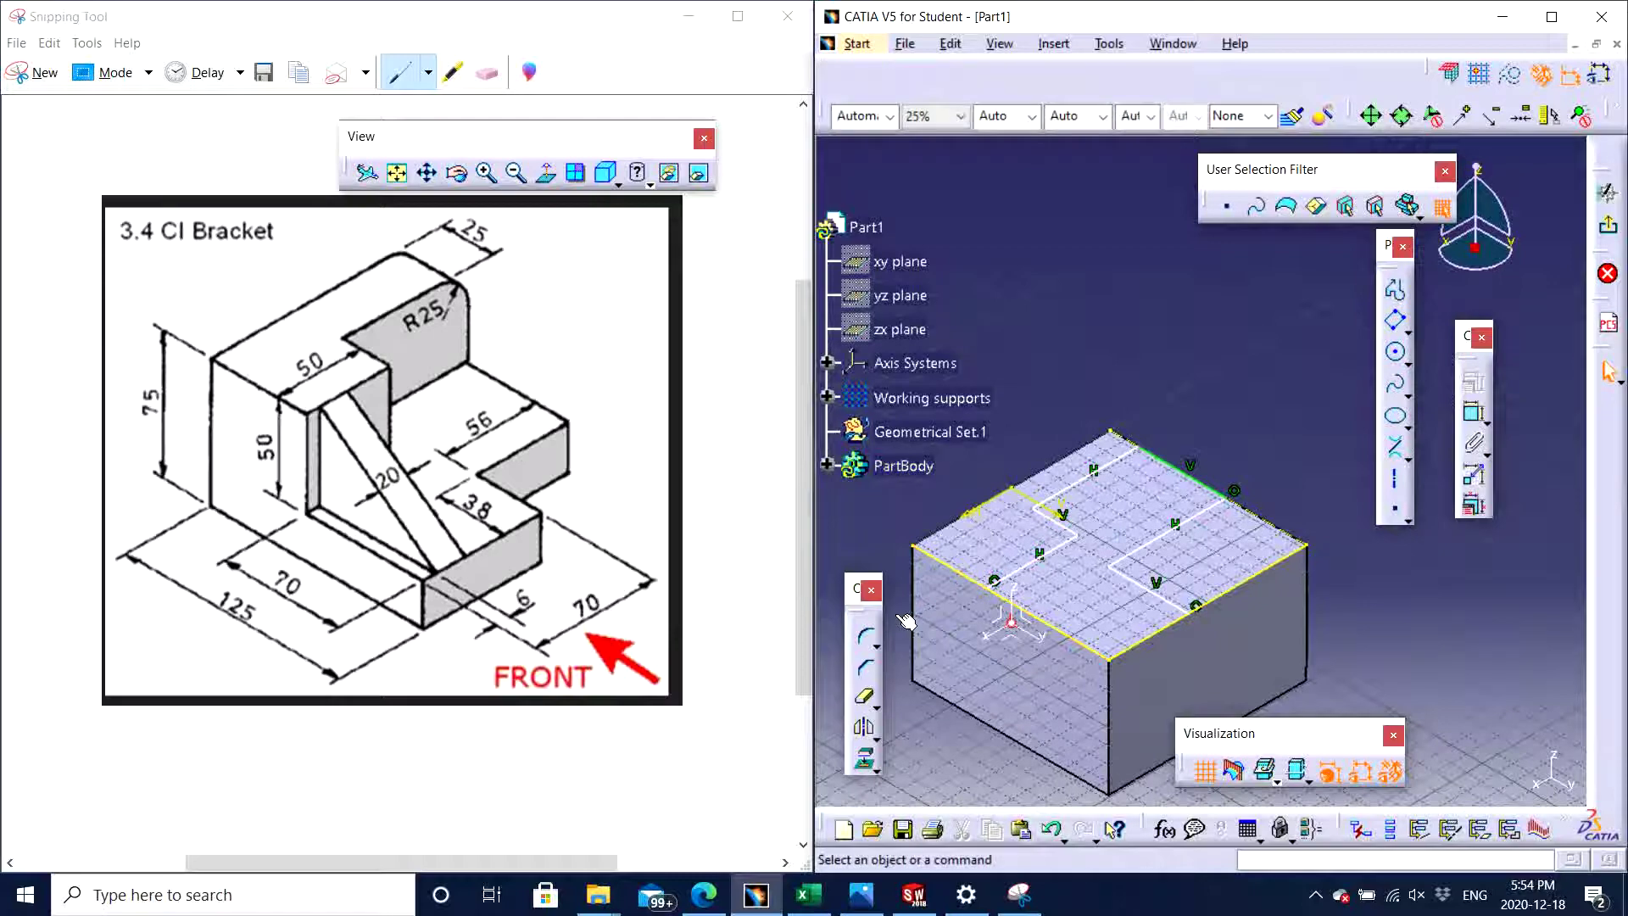
- Quick Trim the outer portions of both projected front edges beyond the stepped profile's ends, keeping the segments that meet at the front corner
middle_click_drag(1191, 483, 1268, 324)
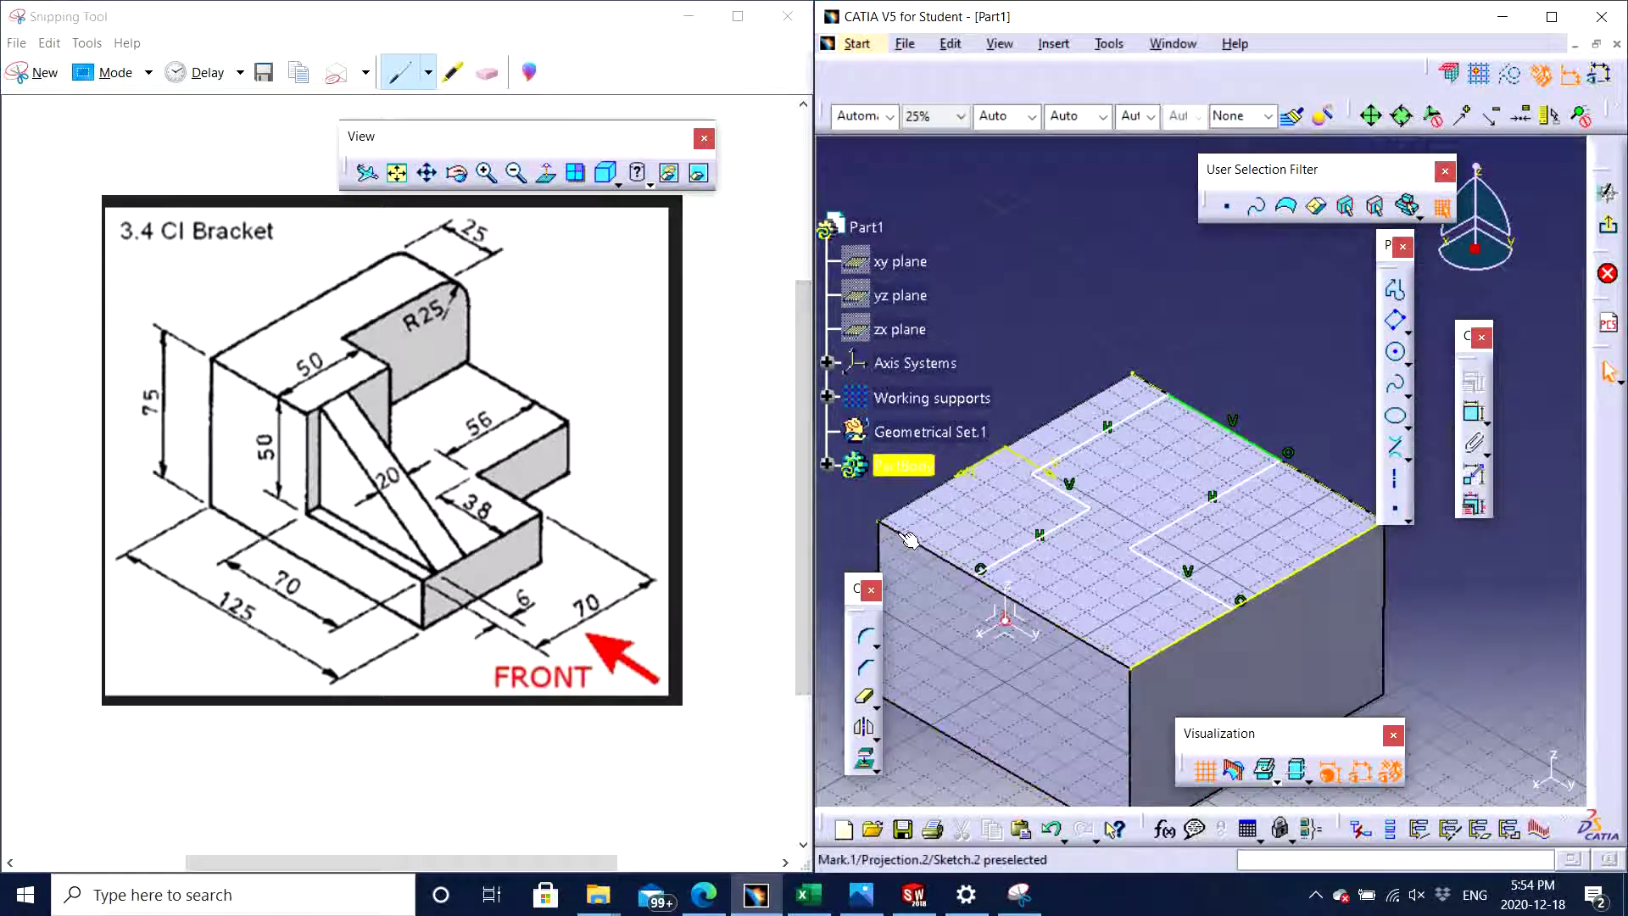
middle_click_drag(1519, 613, 1399, 598)
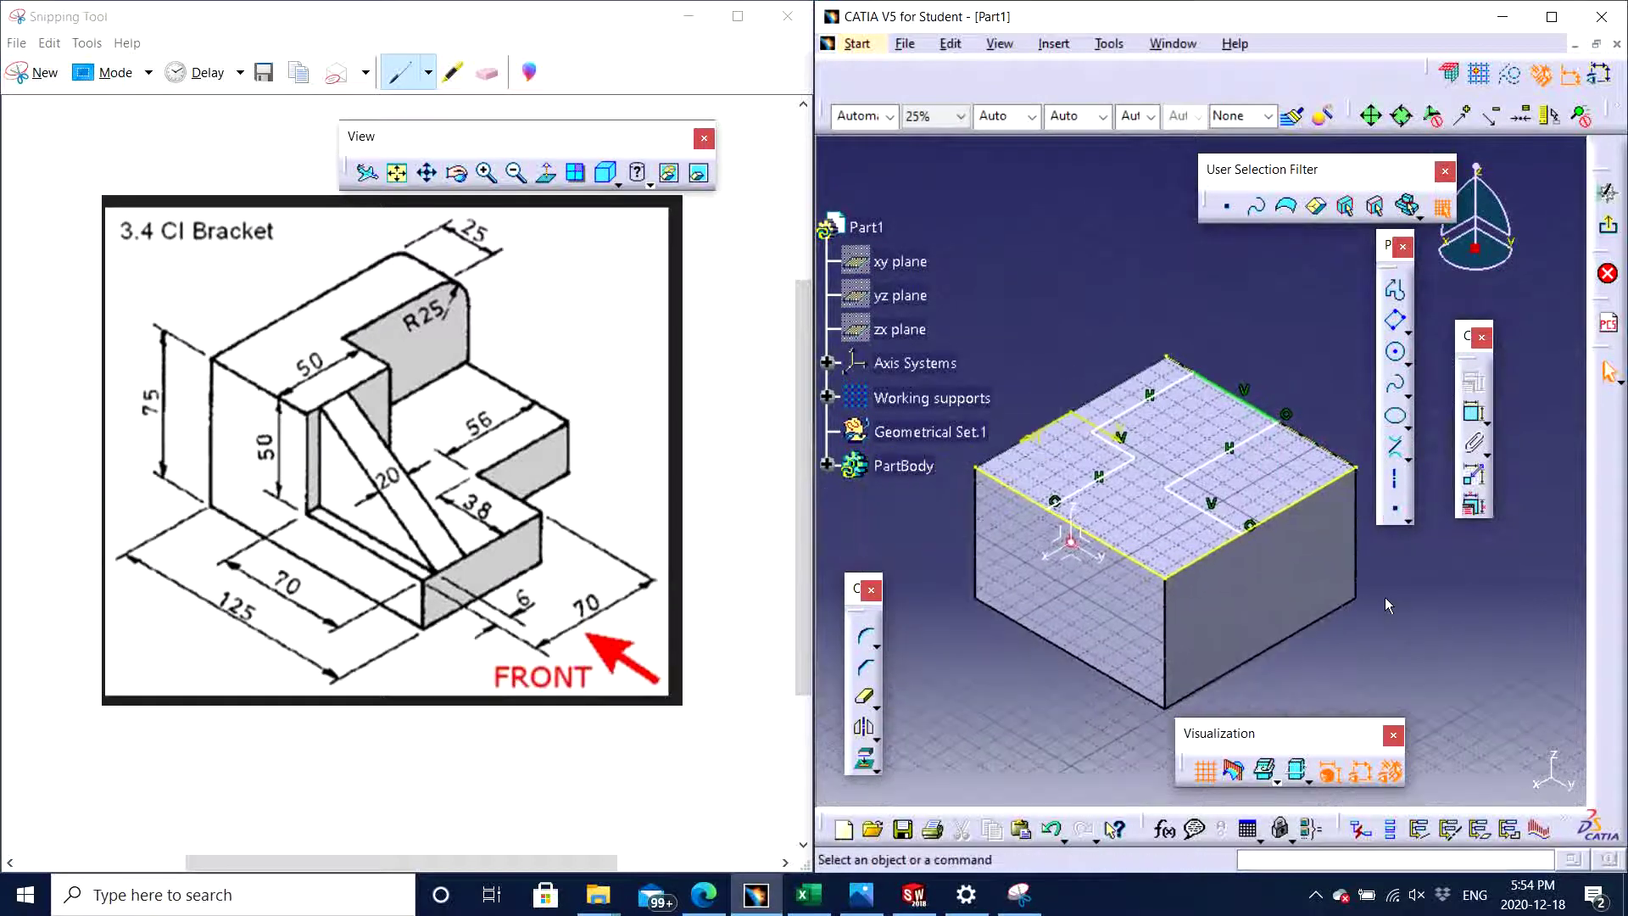
left_click(876, 706)
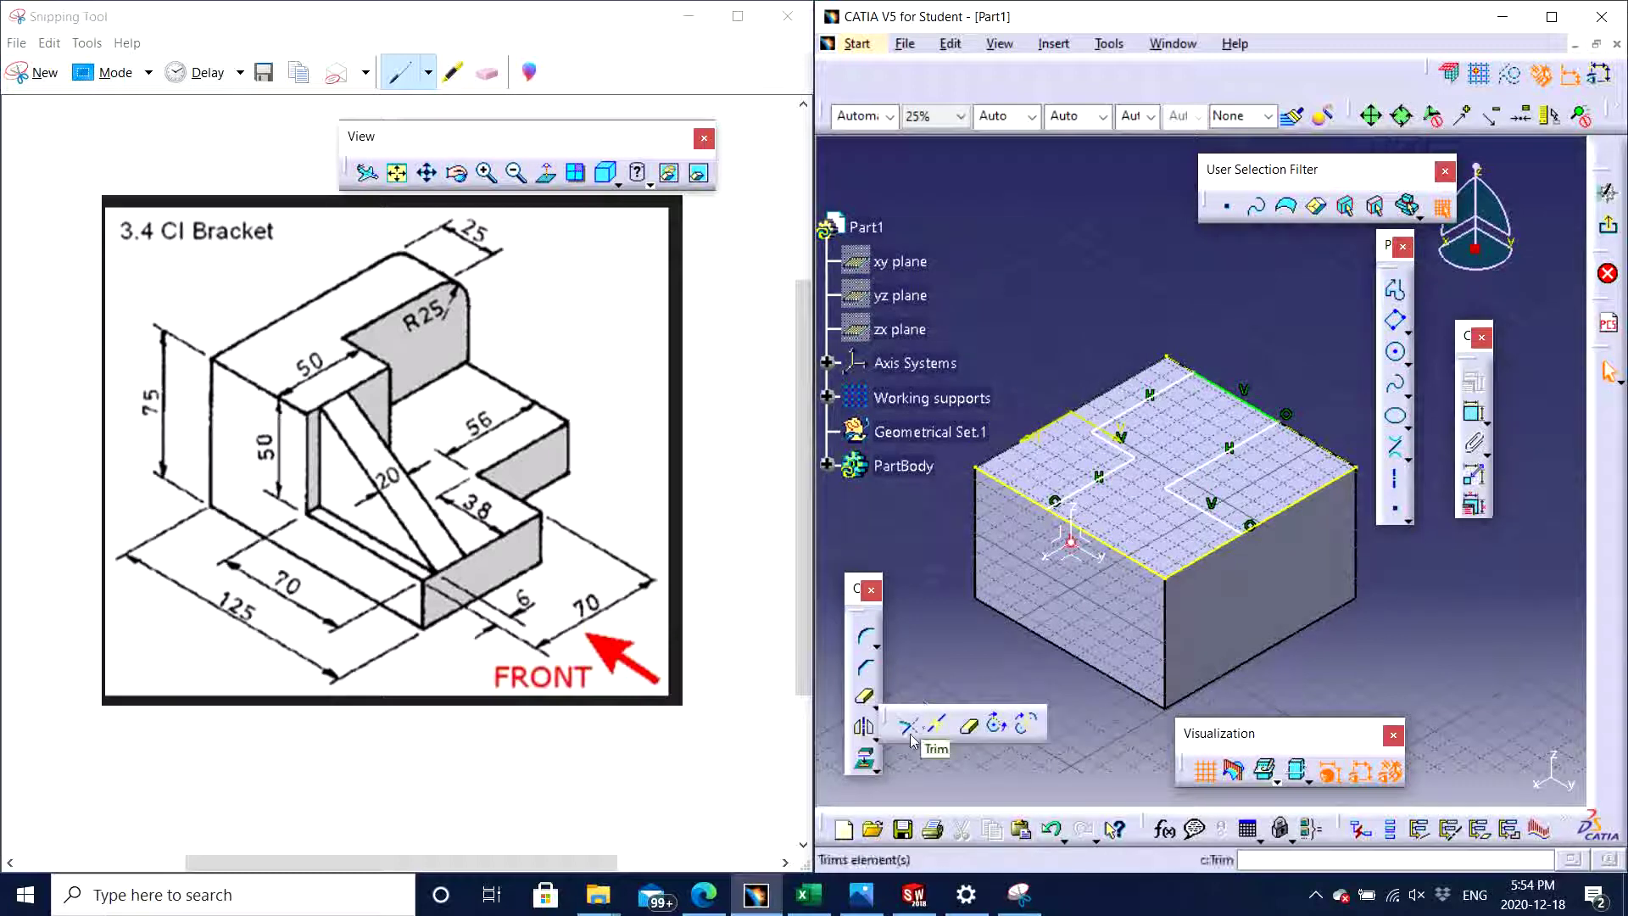
left_click(969, 724)
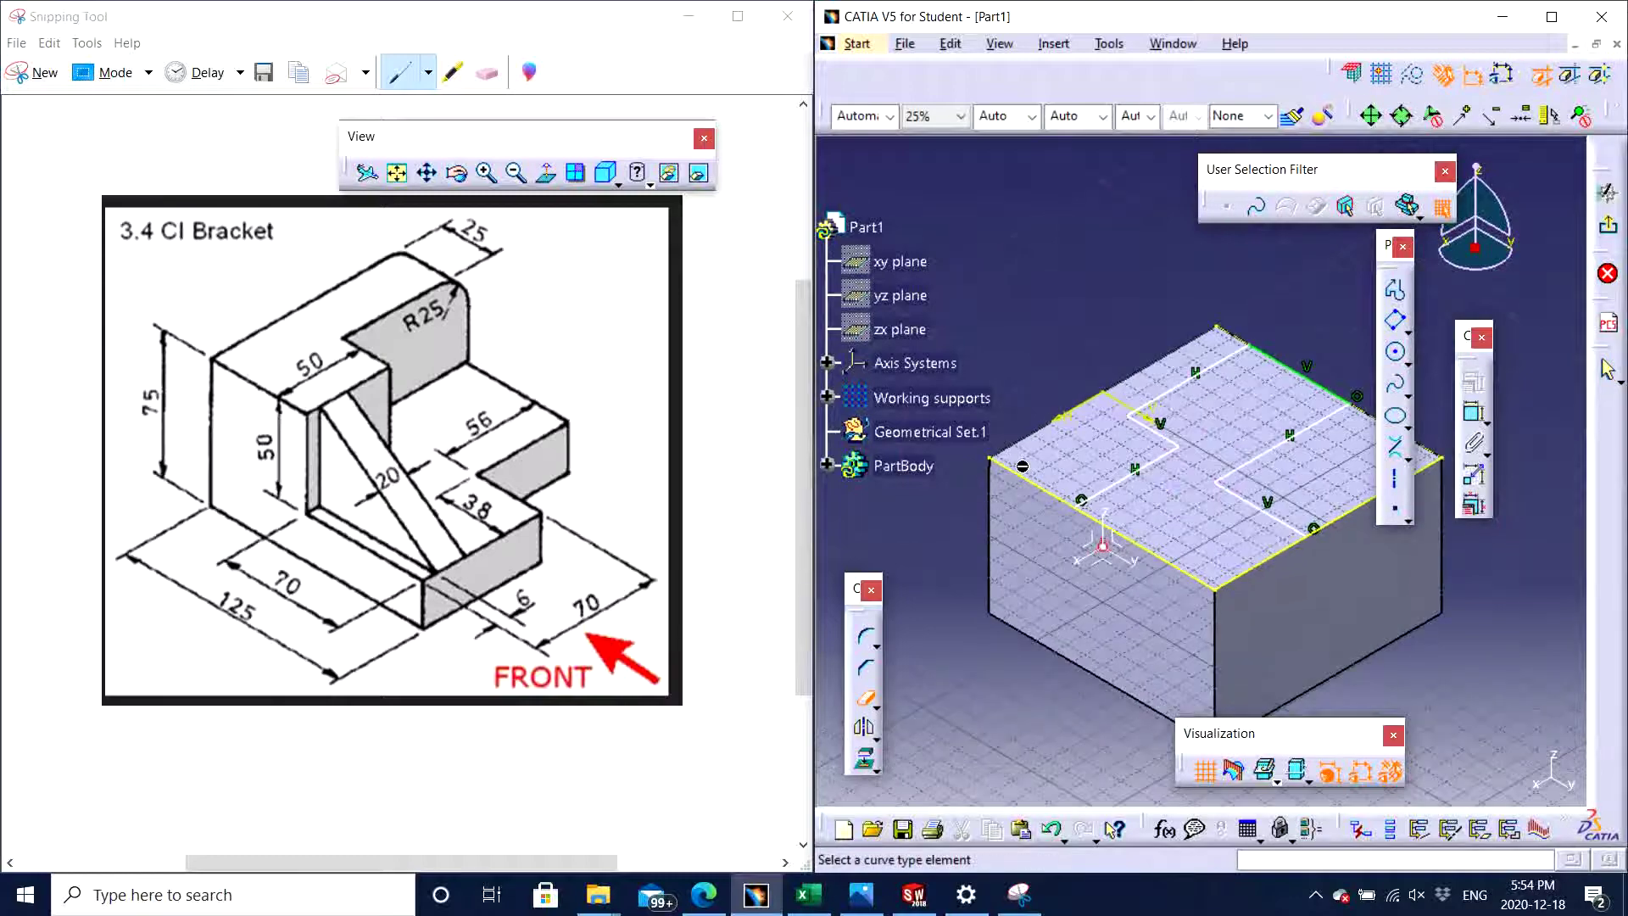
middle_click_drag(1221, 576, 1057, 619)
left_click(1148, 544)
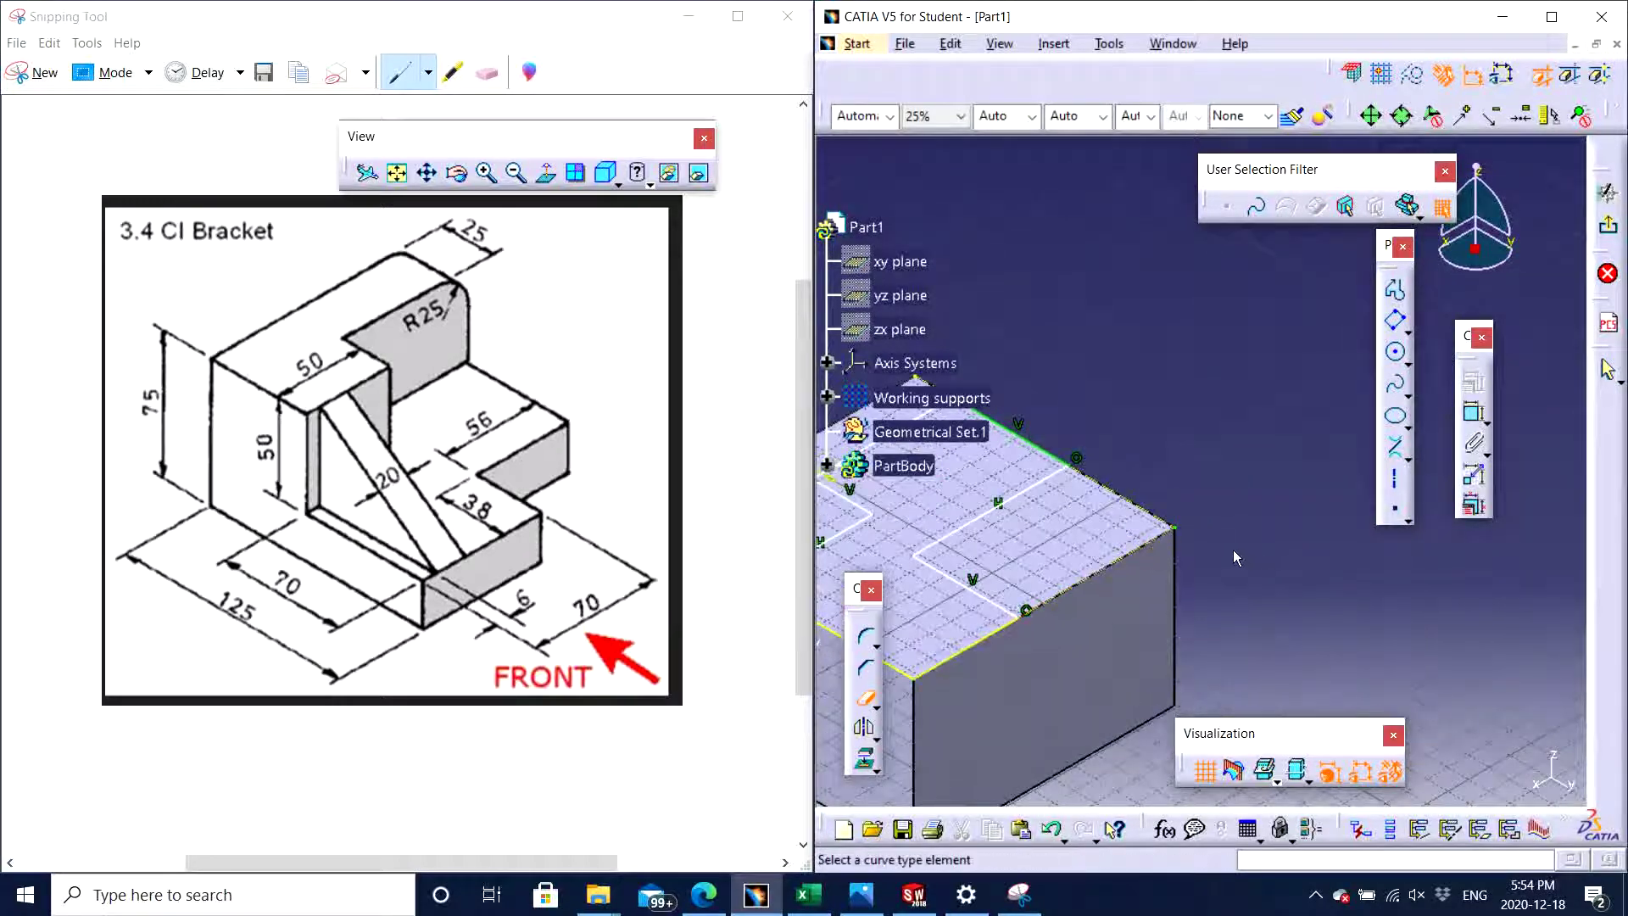
middle_click_drag(1208, 542, 1308, 607)
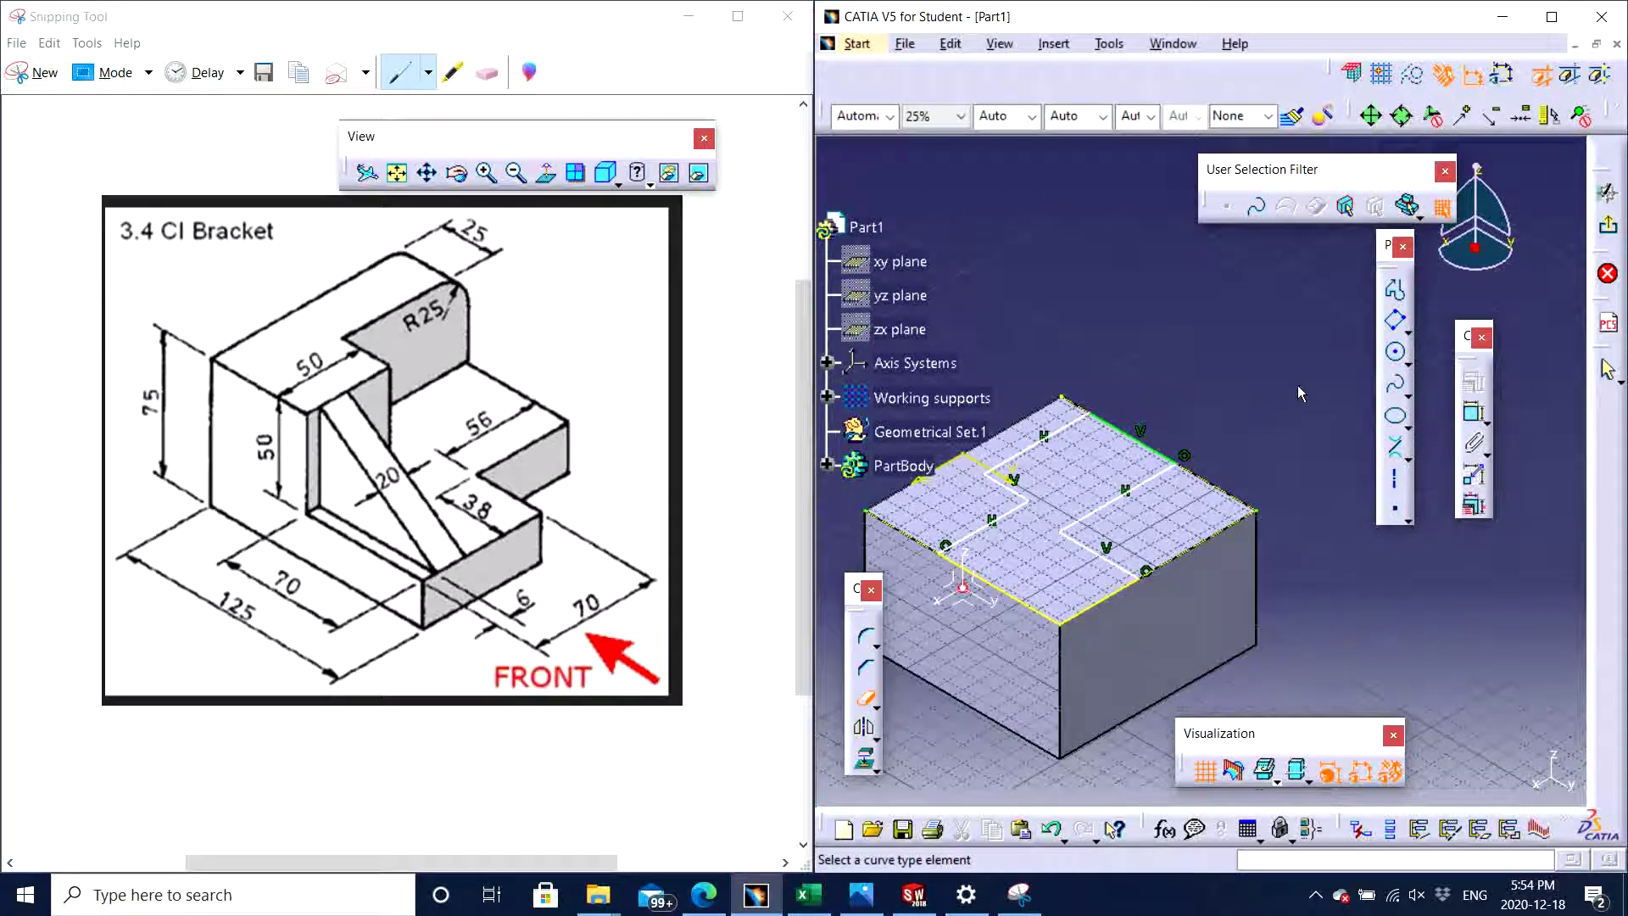
key("Escape")
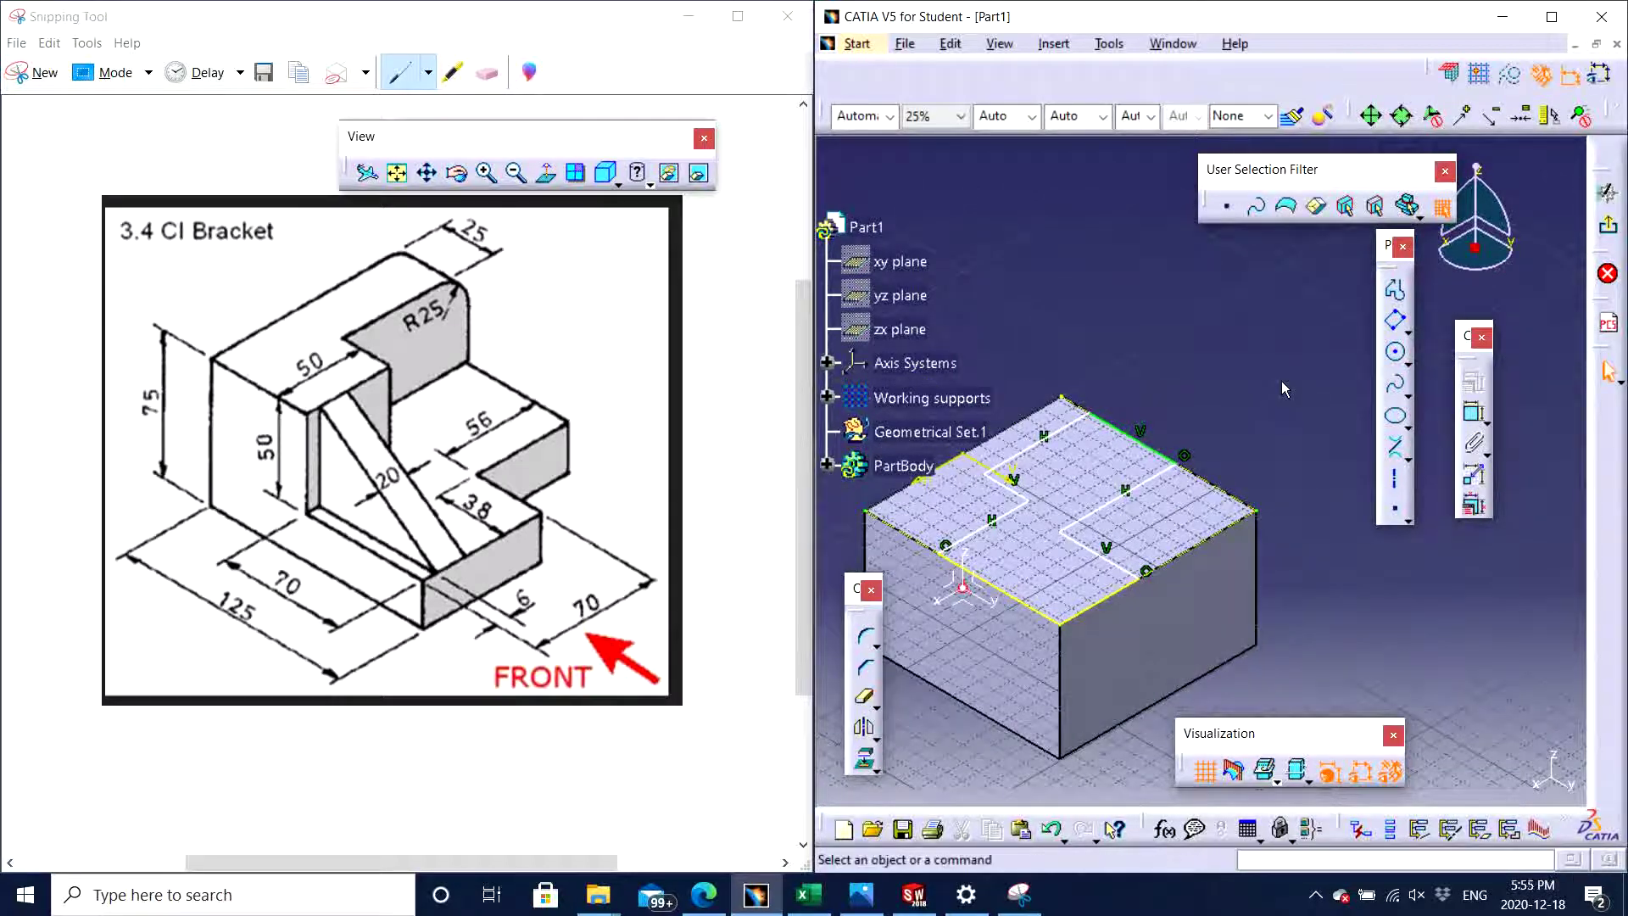
middle_click_drag(1294, 639, 1323, 474)
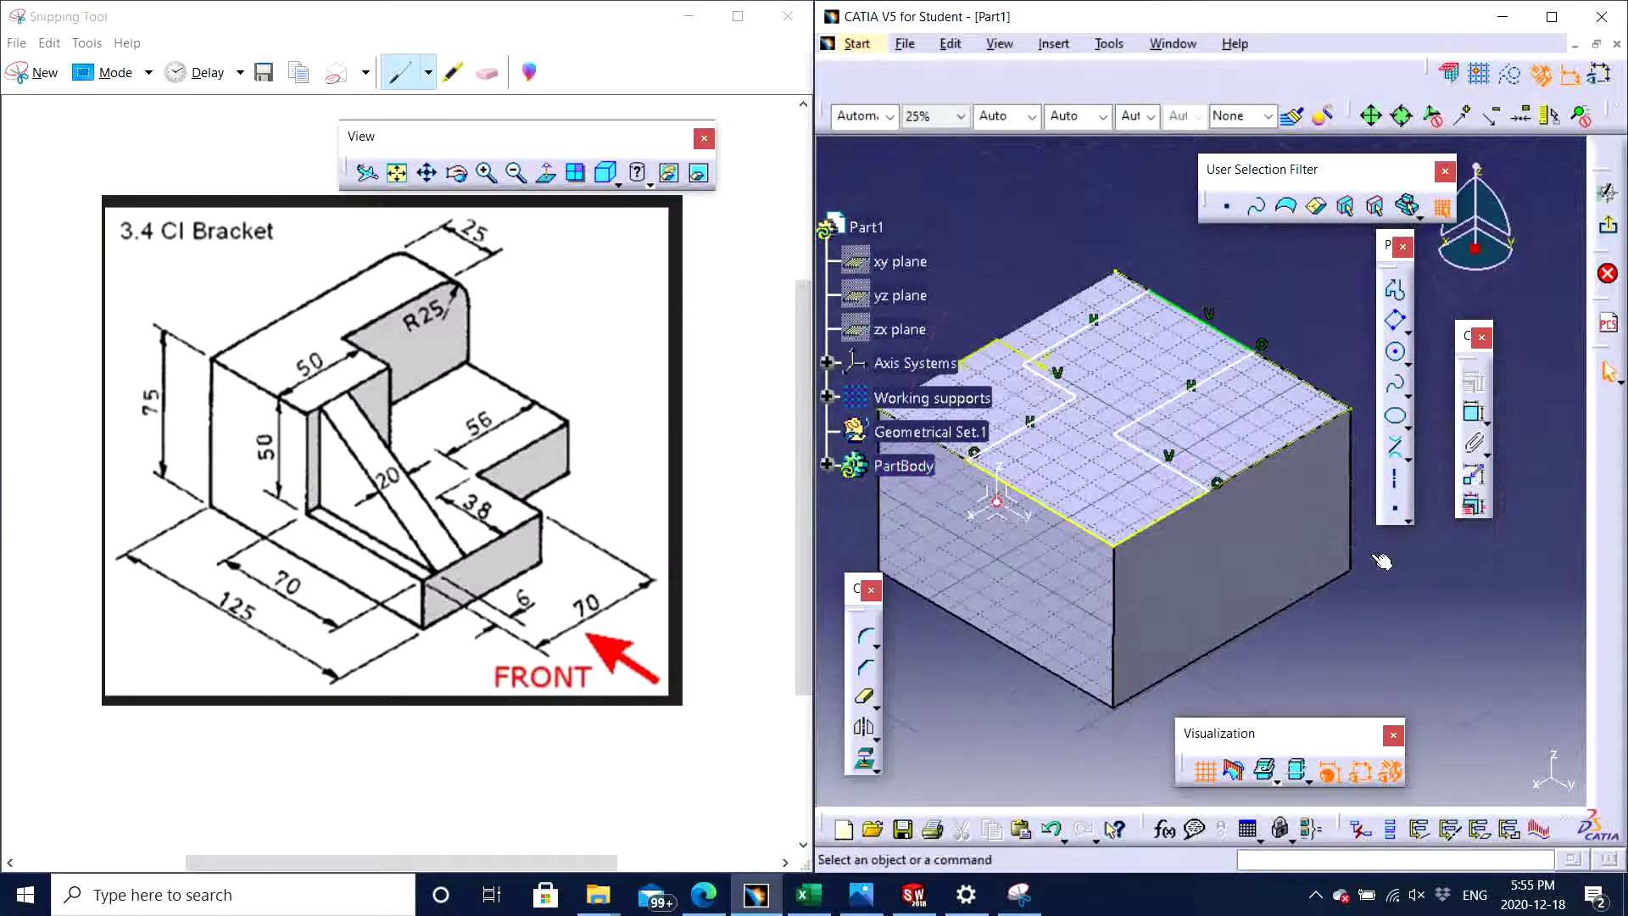
- Constrain the short profile line ending on the front-right edge to 70 mm from the front-left edge
left_click(1474, 413)
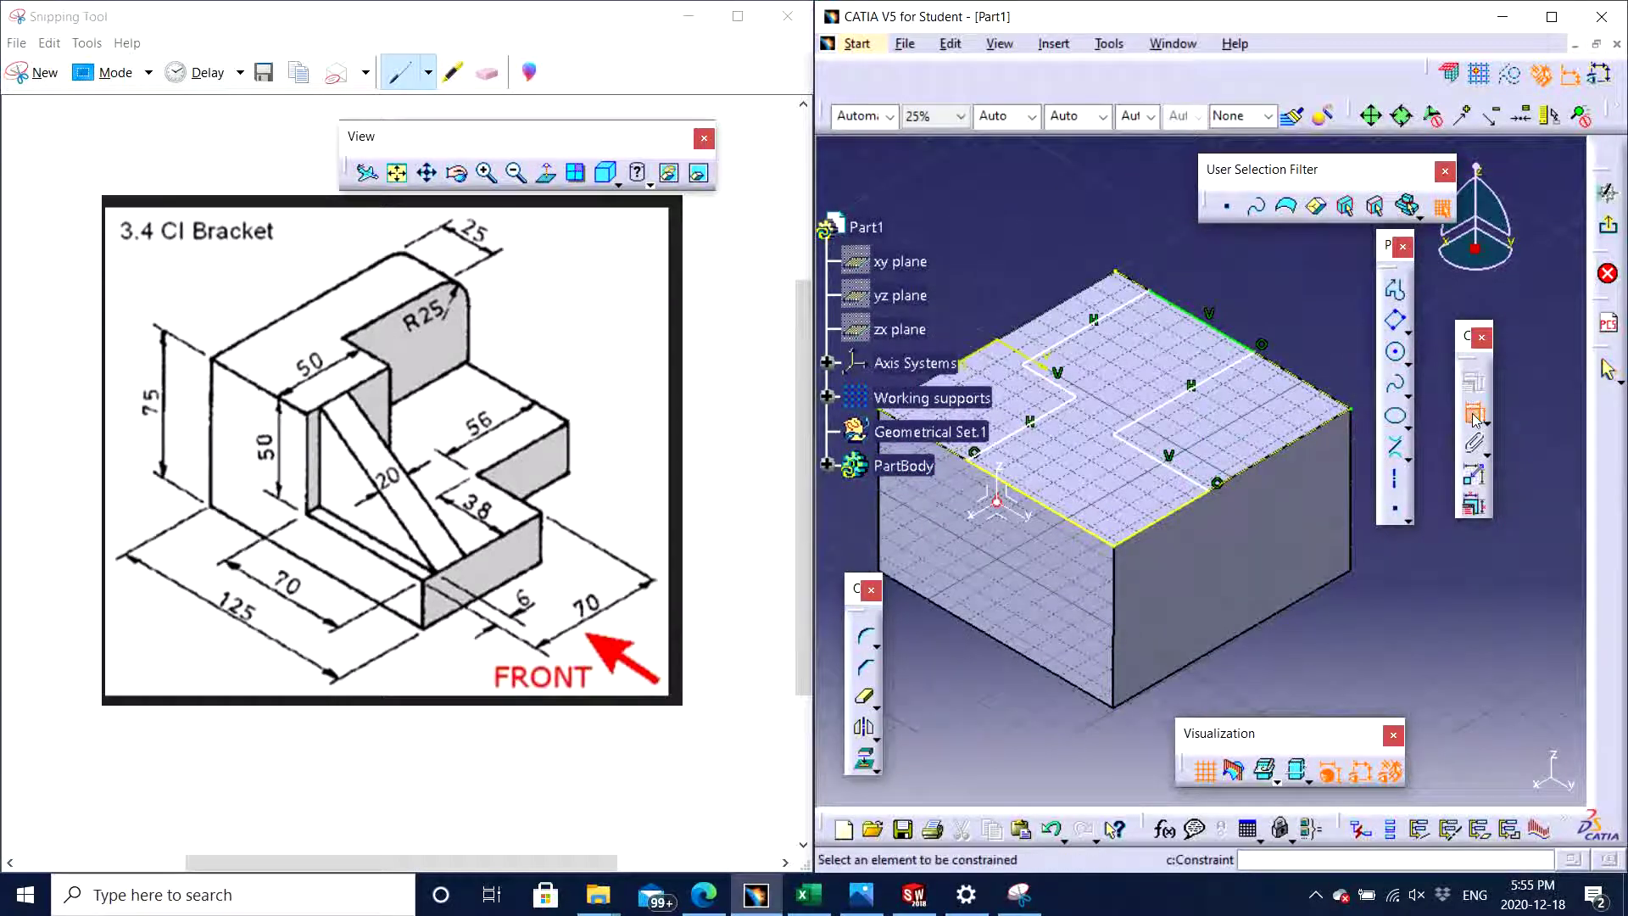
mouse_move(1172, 554)
middle_mouse_down()
mouse_move(1206, 508)
mouse_move(1152, 545)
middle_mouse_up()
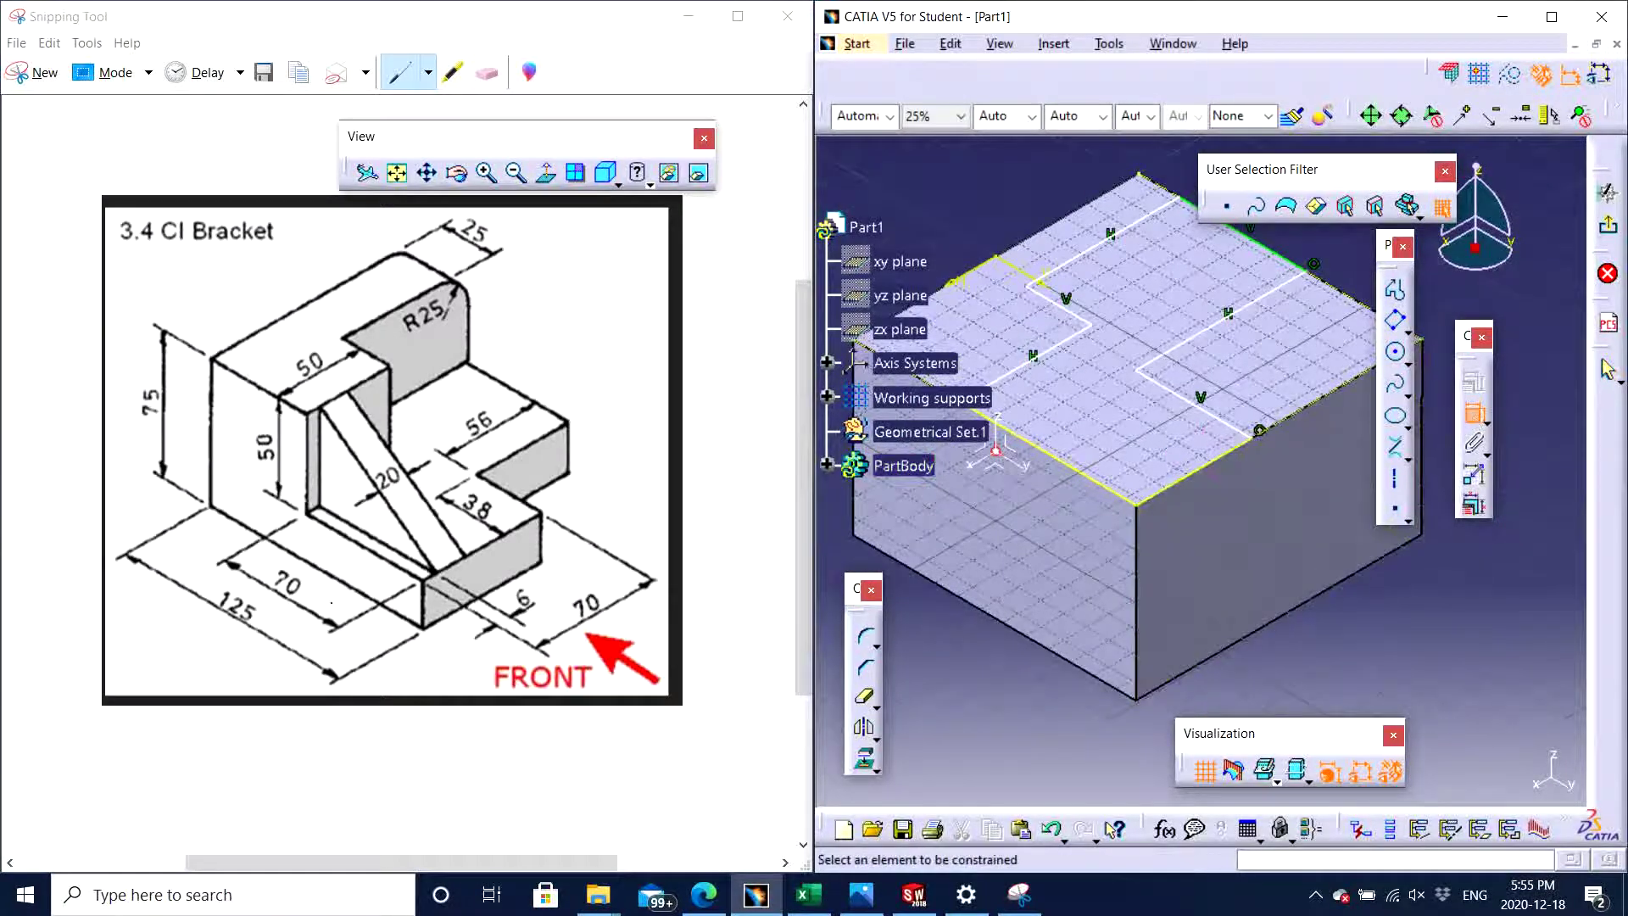
left_click(1203, 409)
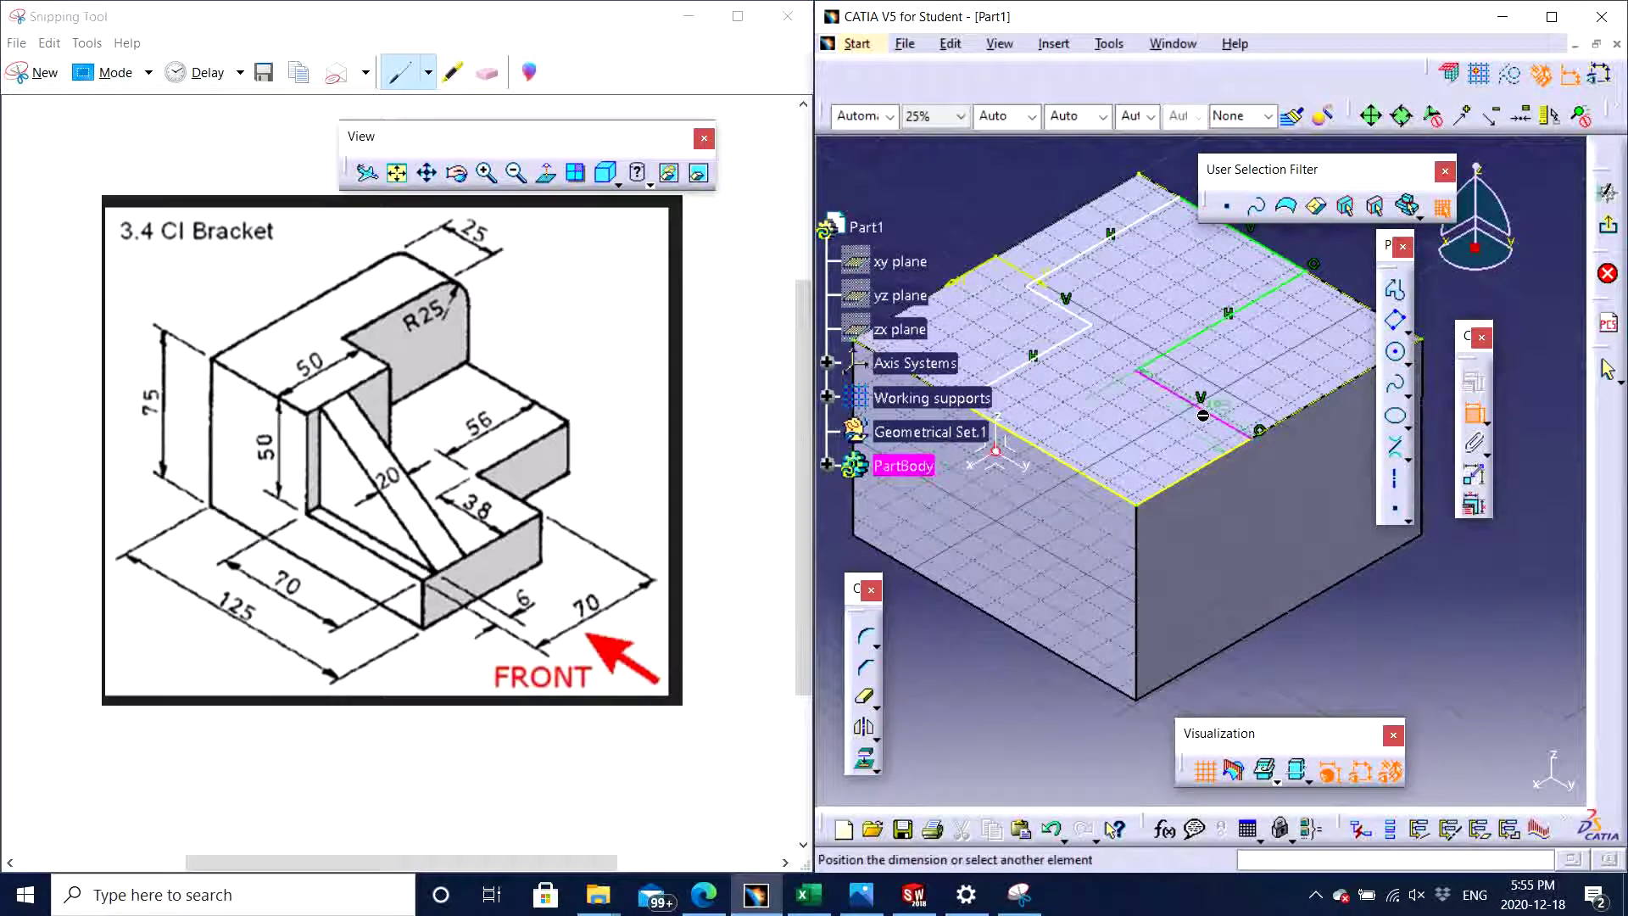
left_click(1060, 460)
double_click(1356, 592)
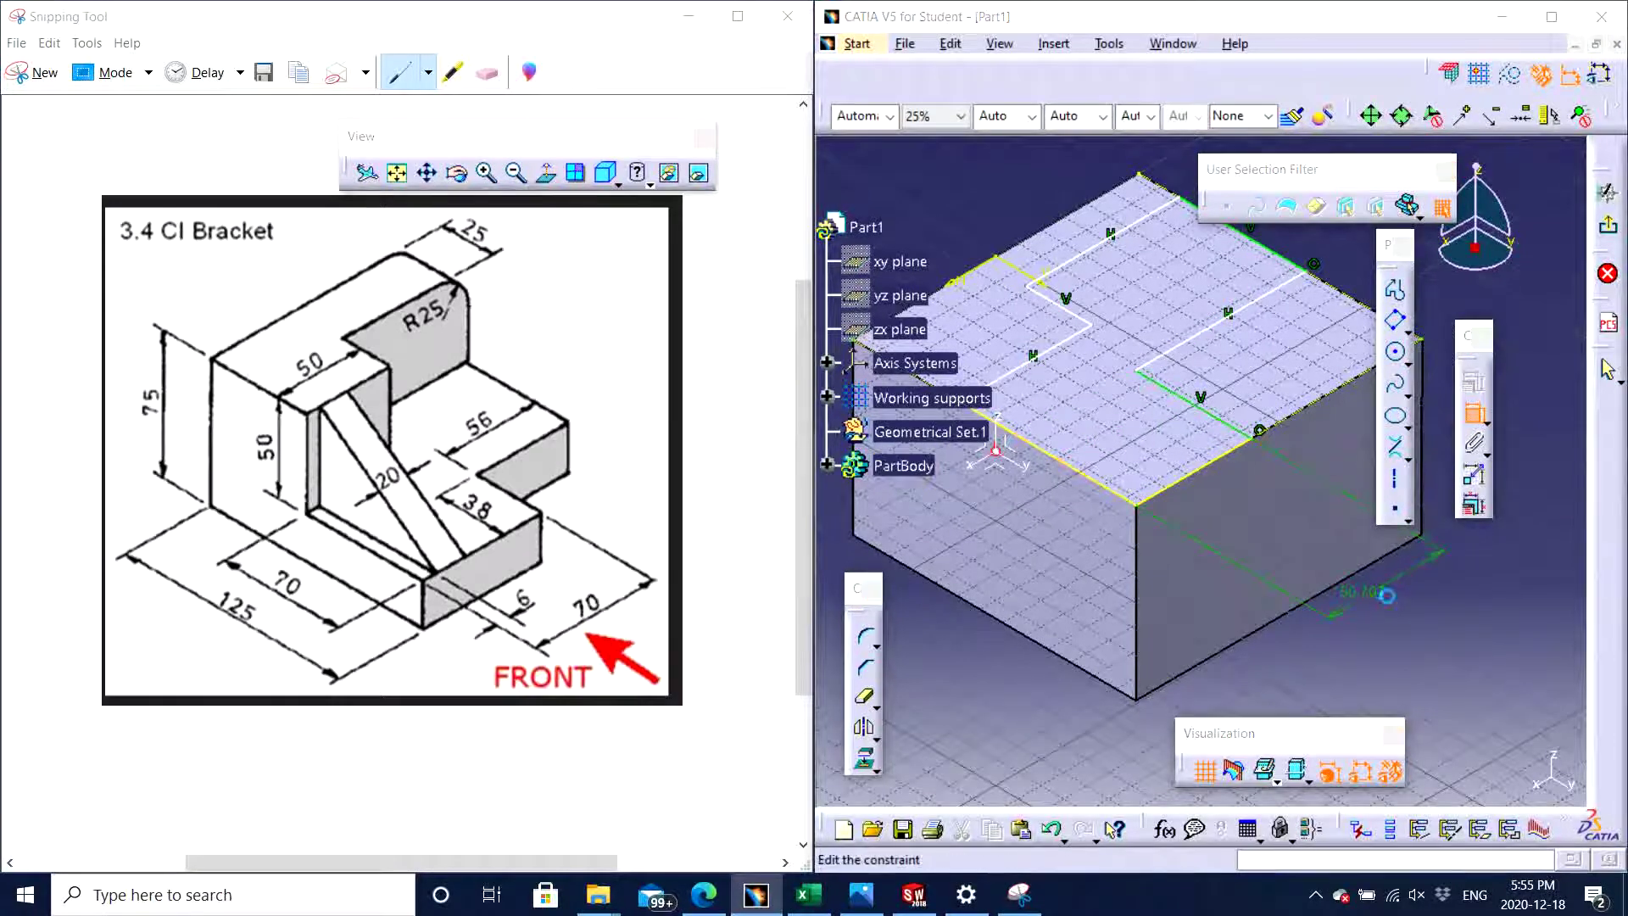
type("70")
key("Return")
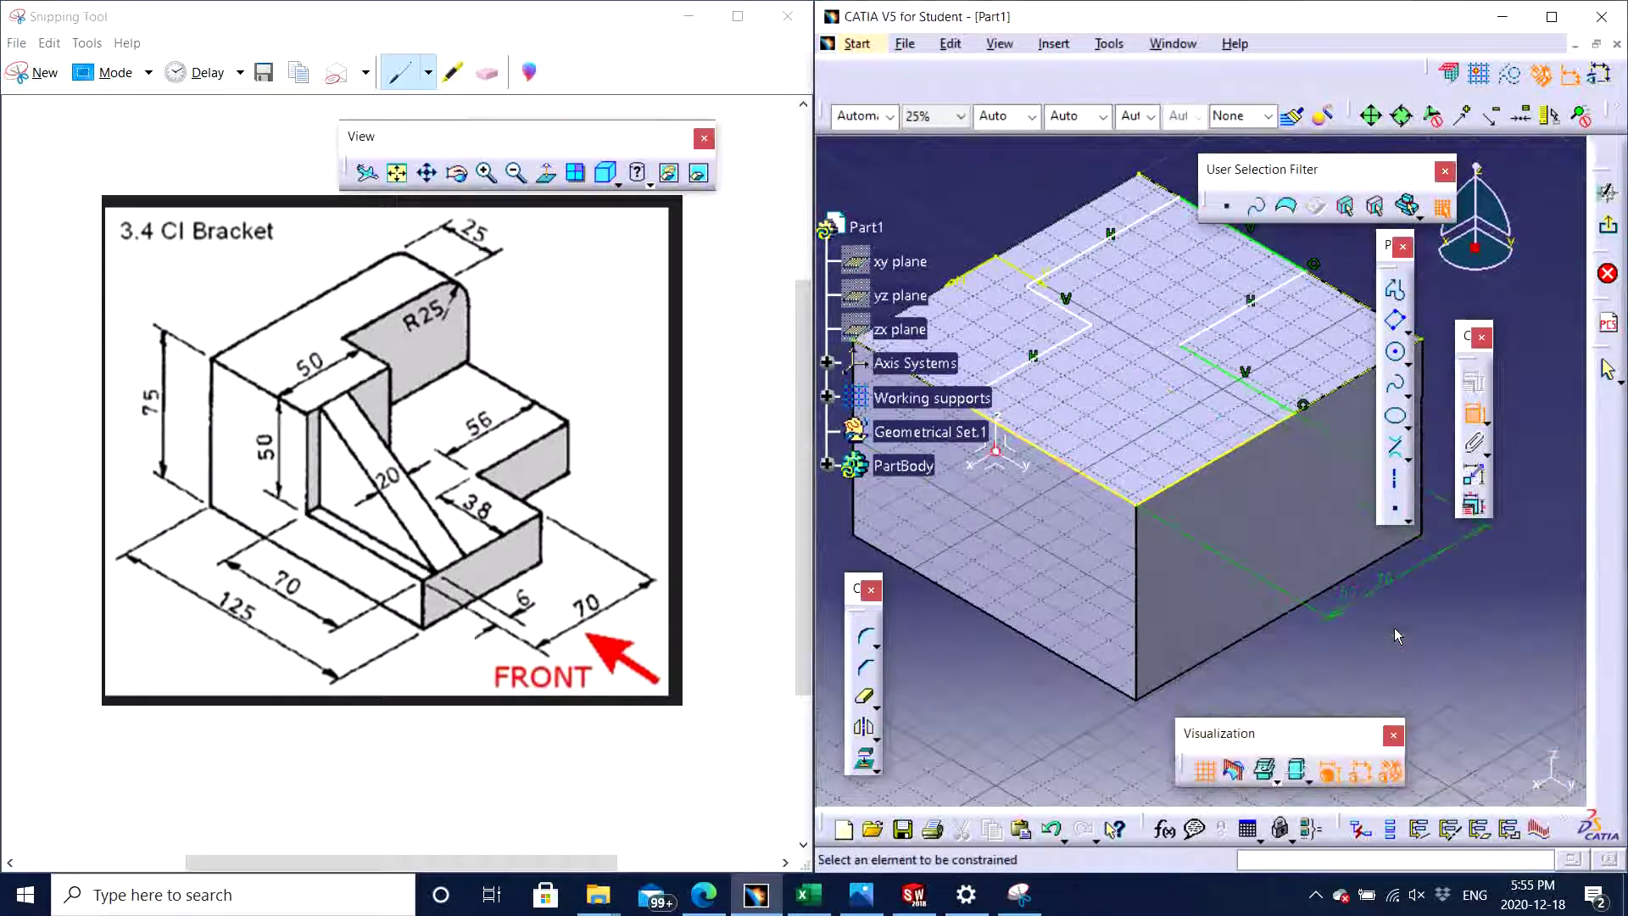
- Constrain the profile line that runs to the back-right edge, parallel to the front-right edge, to 38 mm from that front-right edge
middle_click_drag(1336, 575, 1248, 702)
left_click(1246, 658)
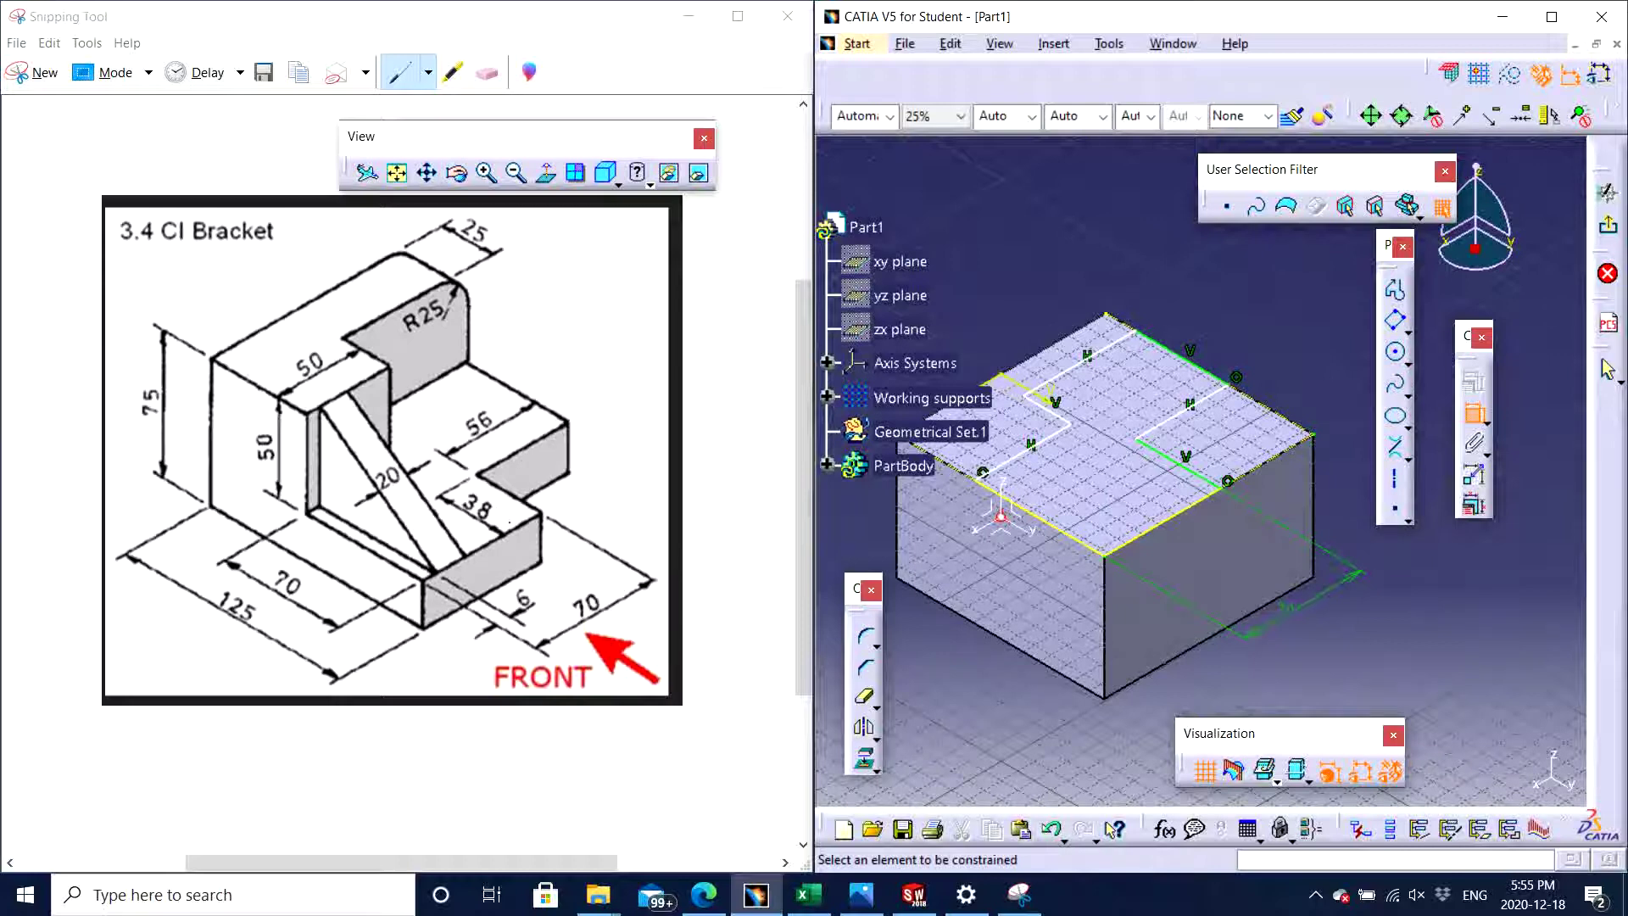
left_click(1213, 396)
left_click(1281, 453)
left_click(1337, 392)
left_click(1312, 390)
double_click(1322, 384)
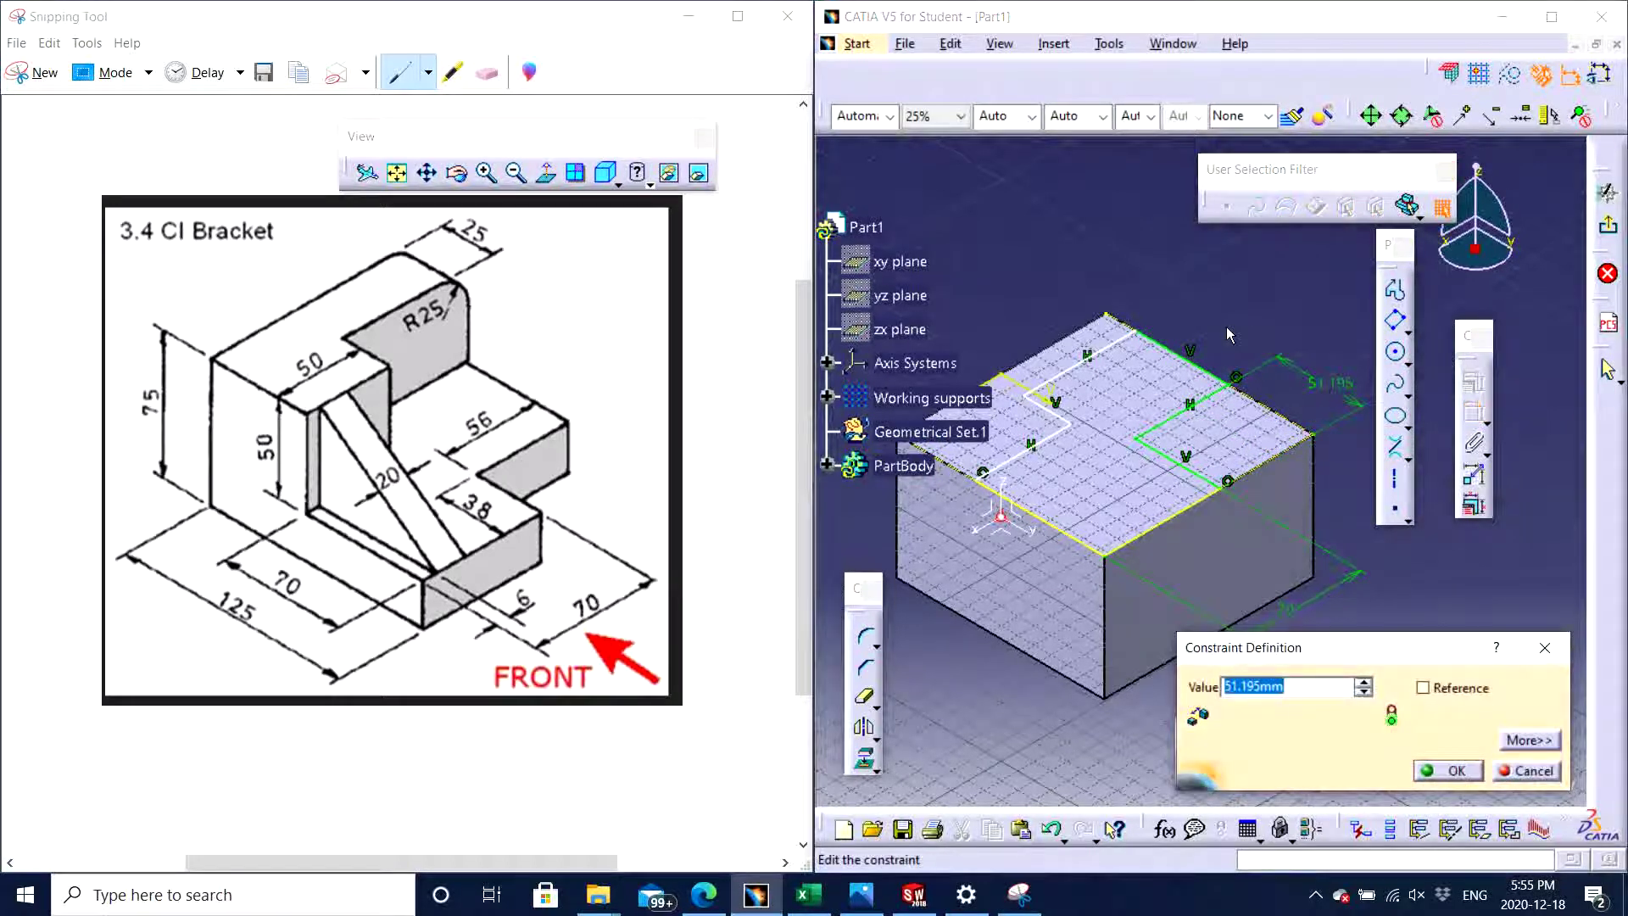
type("38")
key("Return")
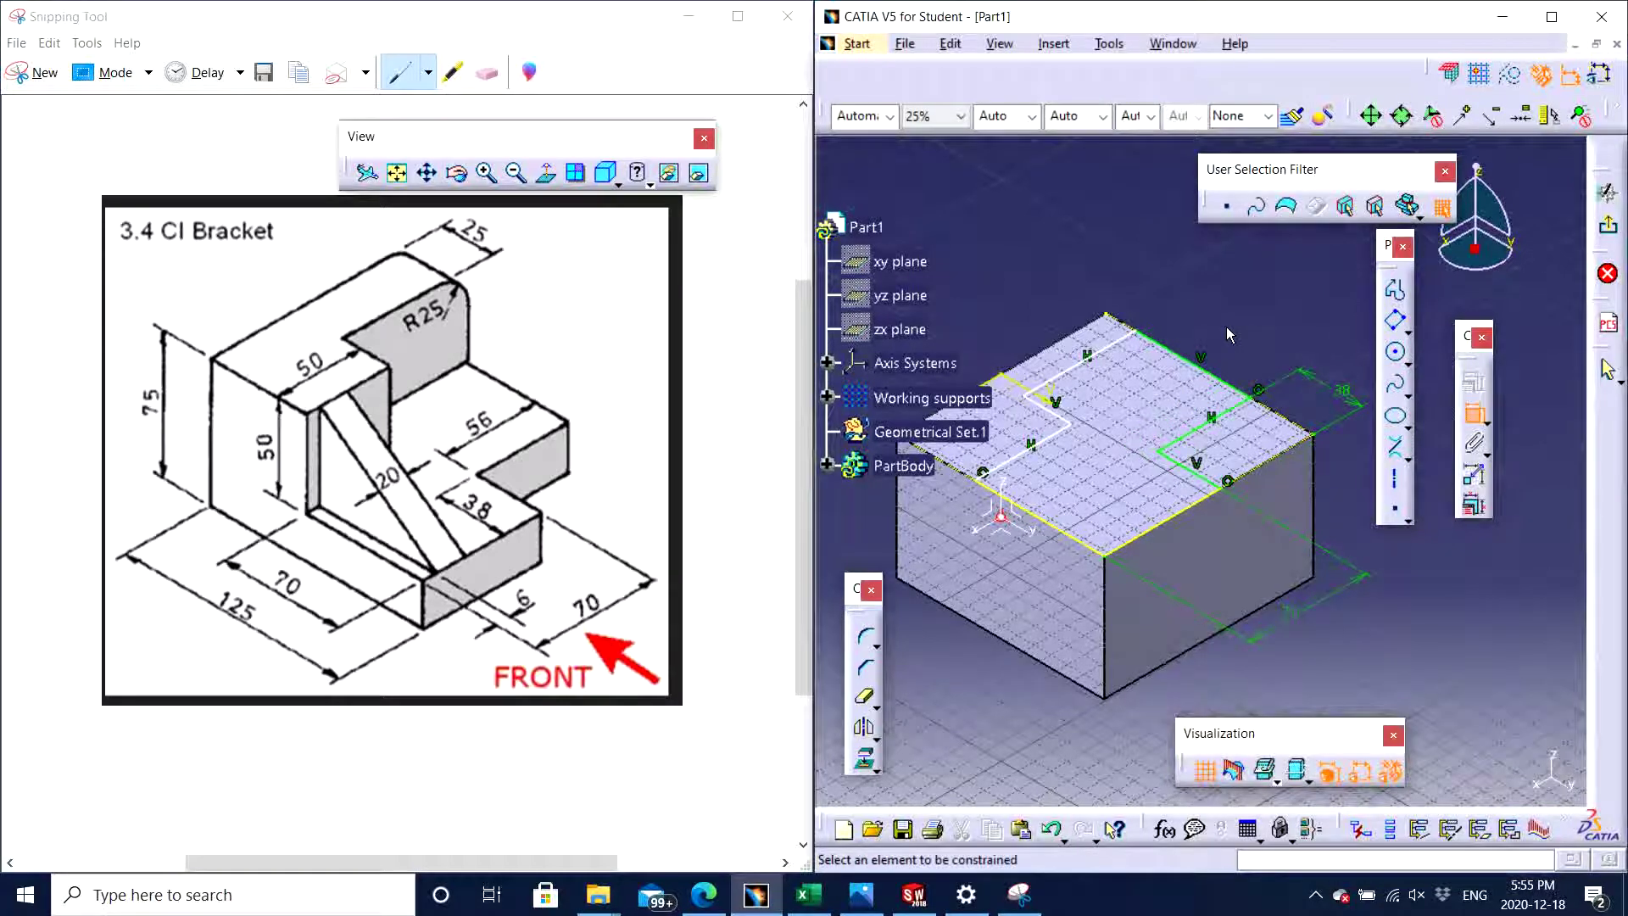
- Constrain the long profile line nearest the back-left edge to 25 mm from that edge
mouse_move(1191, 342)
middle_mouse_down()
mouse_move(1228, 364)
mouse_move(1235, 353)
mouse_move(1300, 429)
mouse_move(1212, 373)
mouse_move(1308, 412)
mouse_move(1258, 430)
middle_mouse_up()
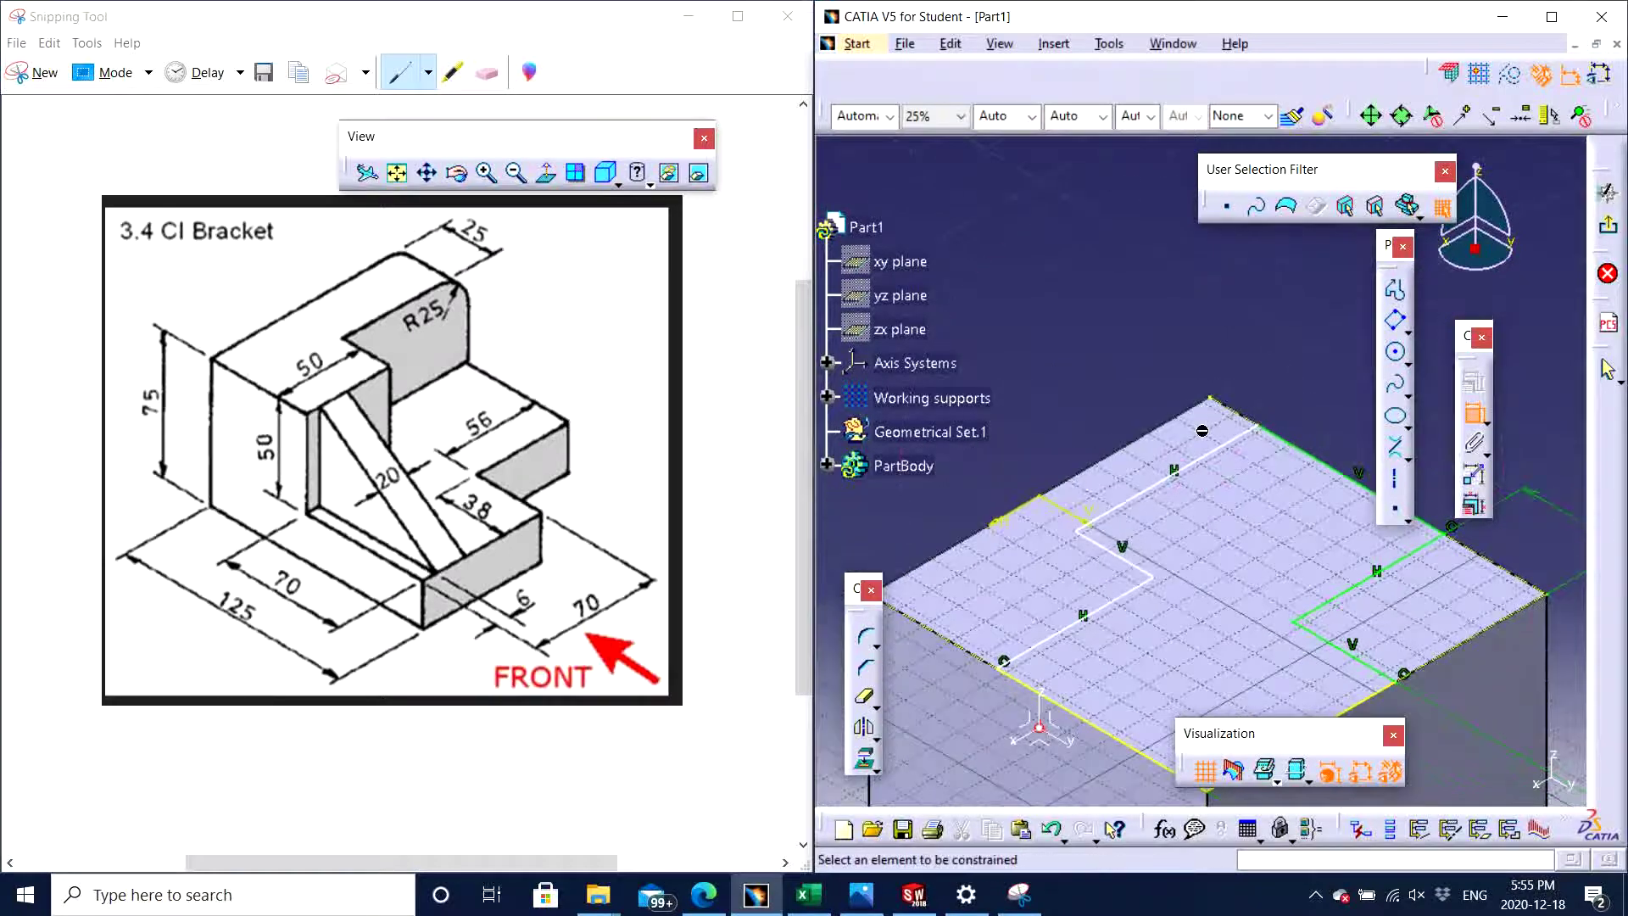
left_click(1218, 461)
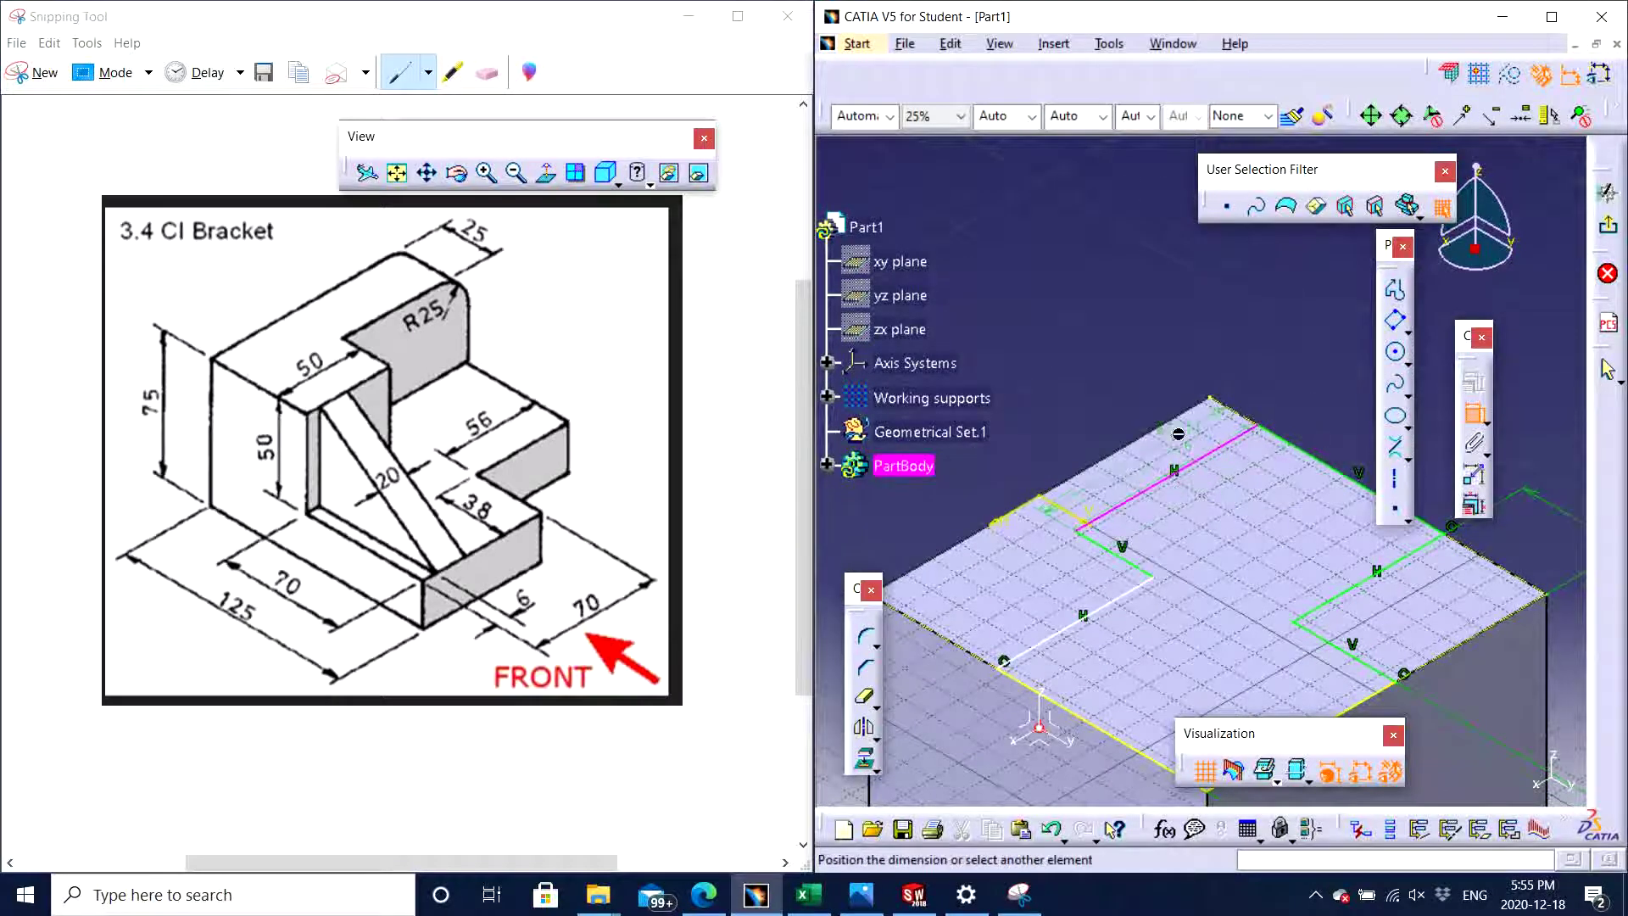
left_click(1194, 415)
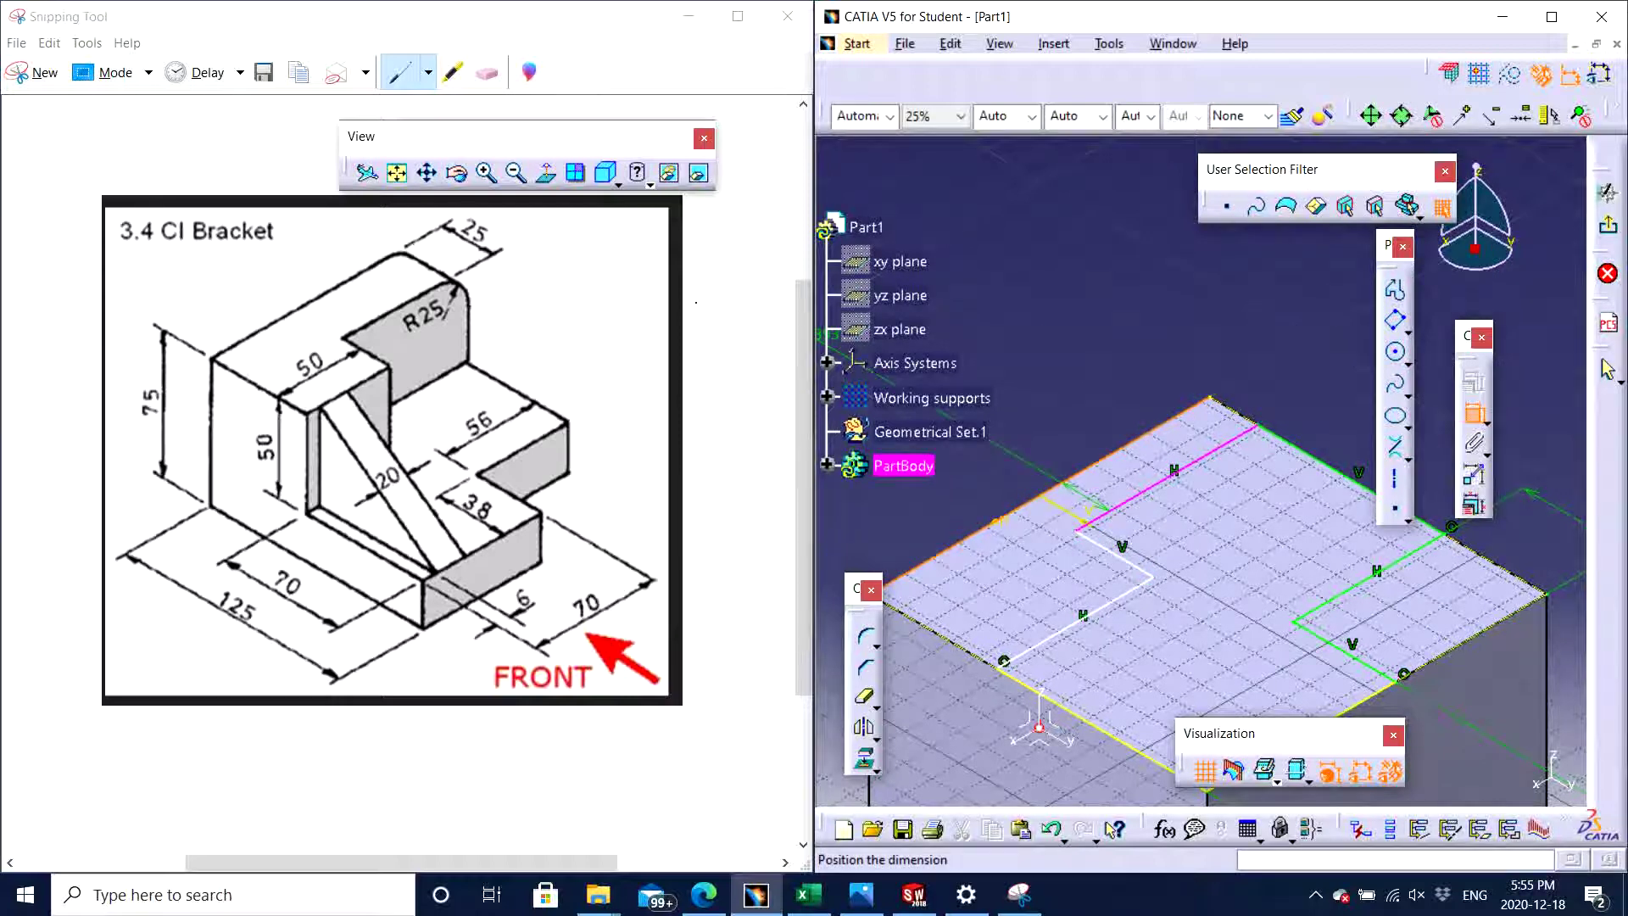
left_click(1319, 364)
double_click(1318, 360)
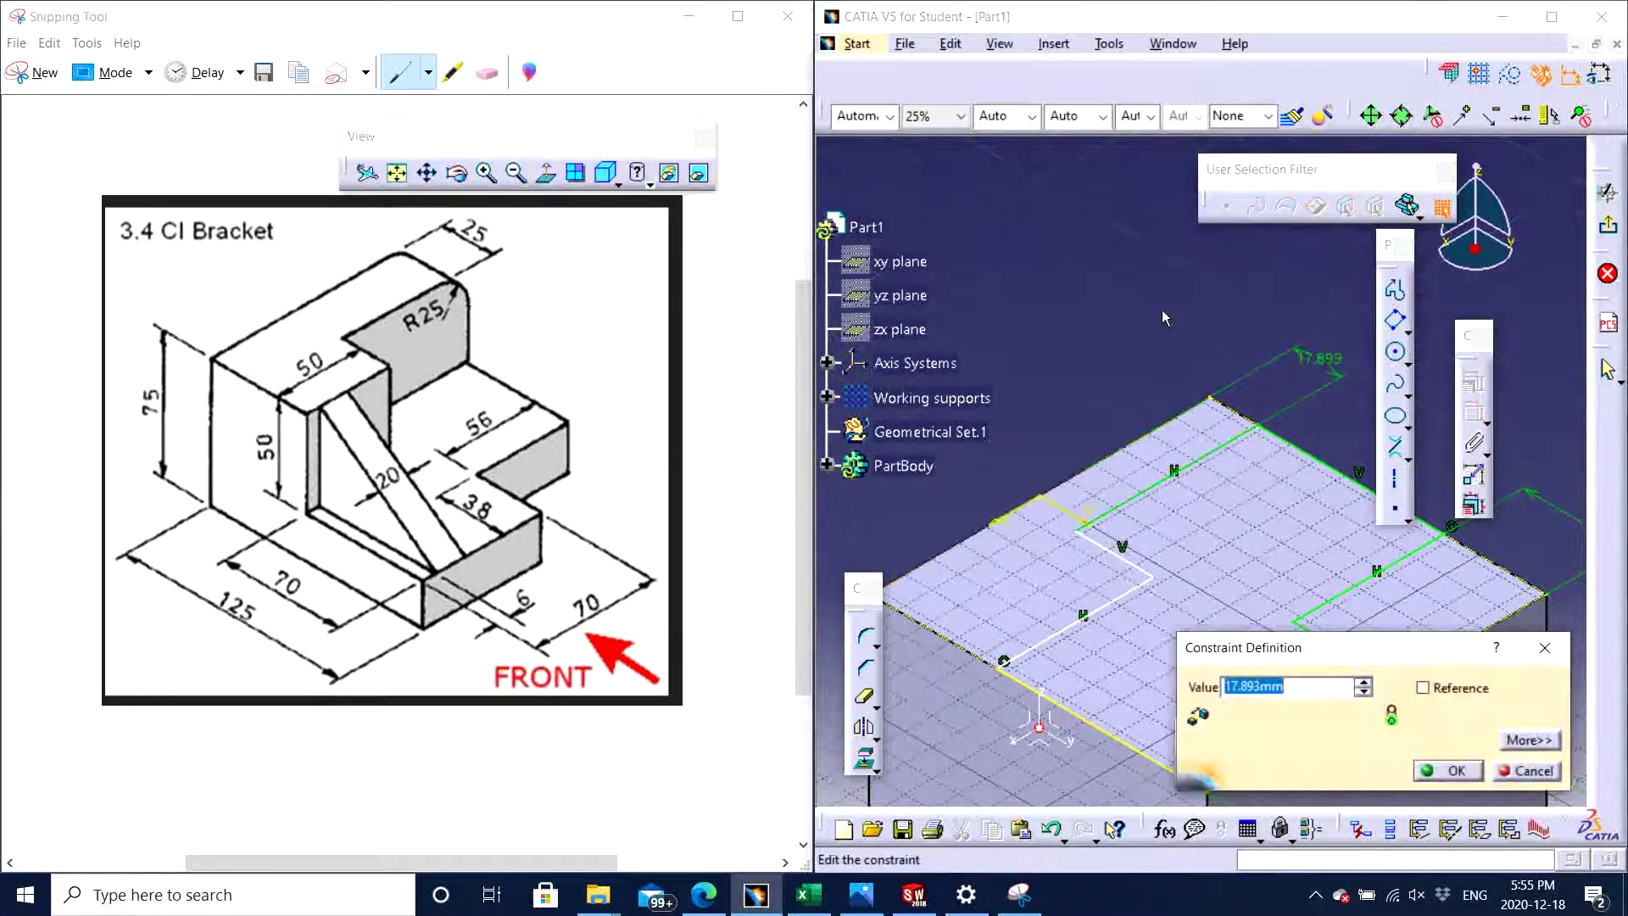
type("25")
key("Return")
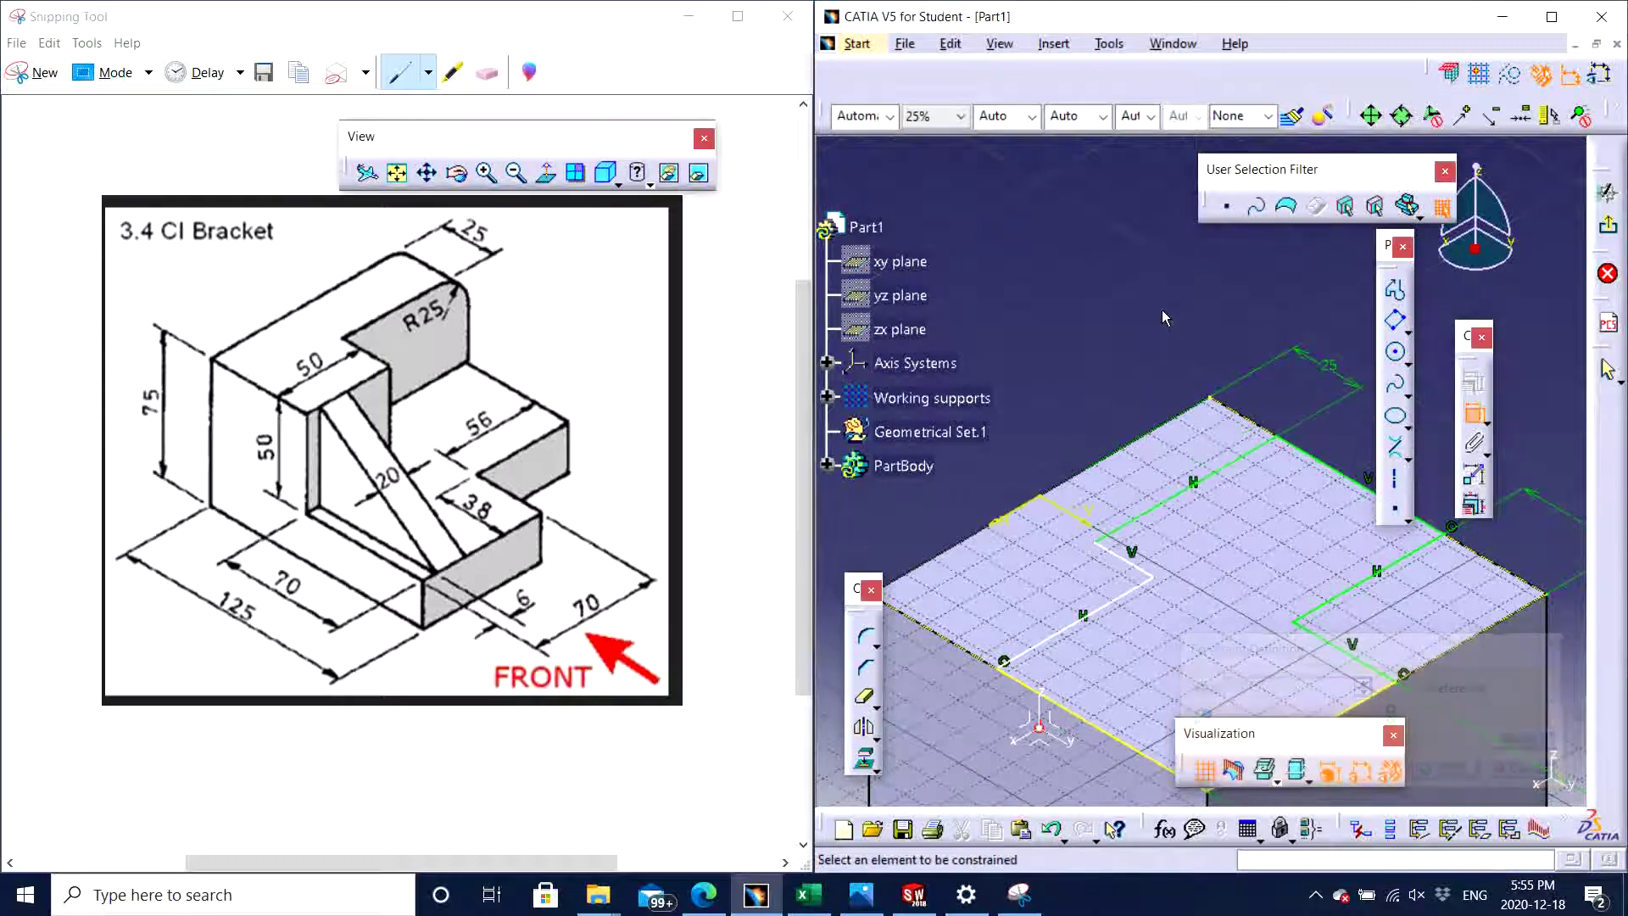
- Constrain the short step line between the two left-hand profile lines to 50 mm from the front-left edge
middle_click_drag(1078, 328, 1185, 170)
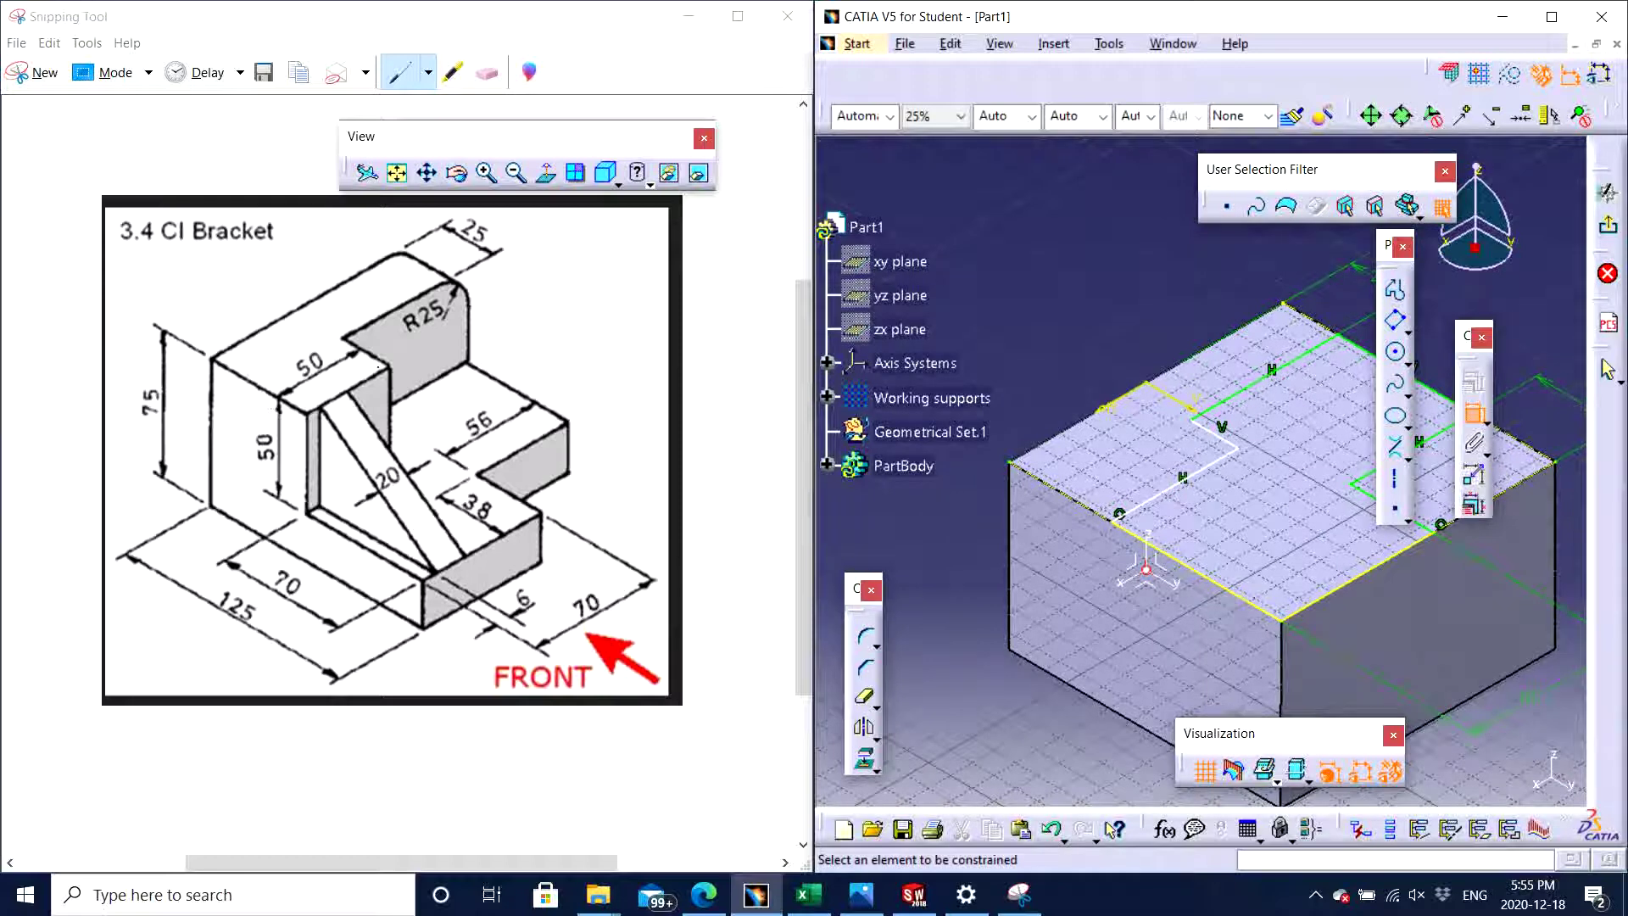
left_click(1395, 445)
left_click(1474, 416)
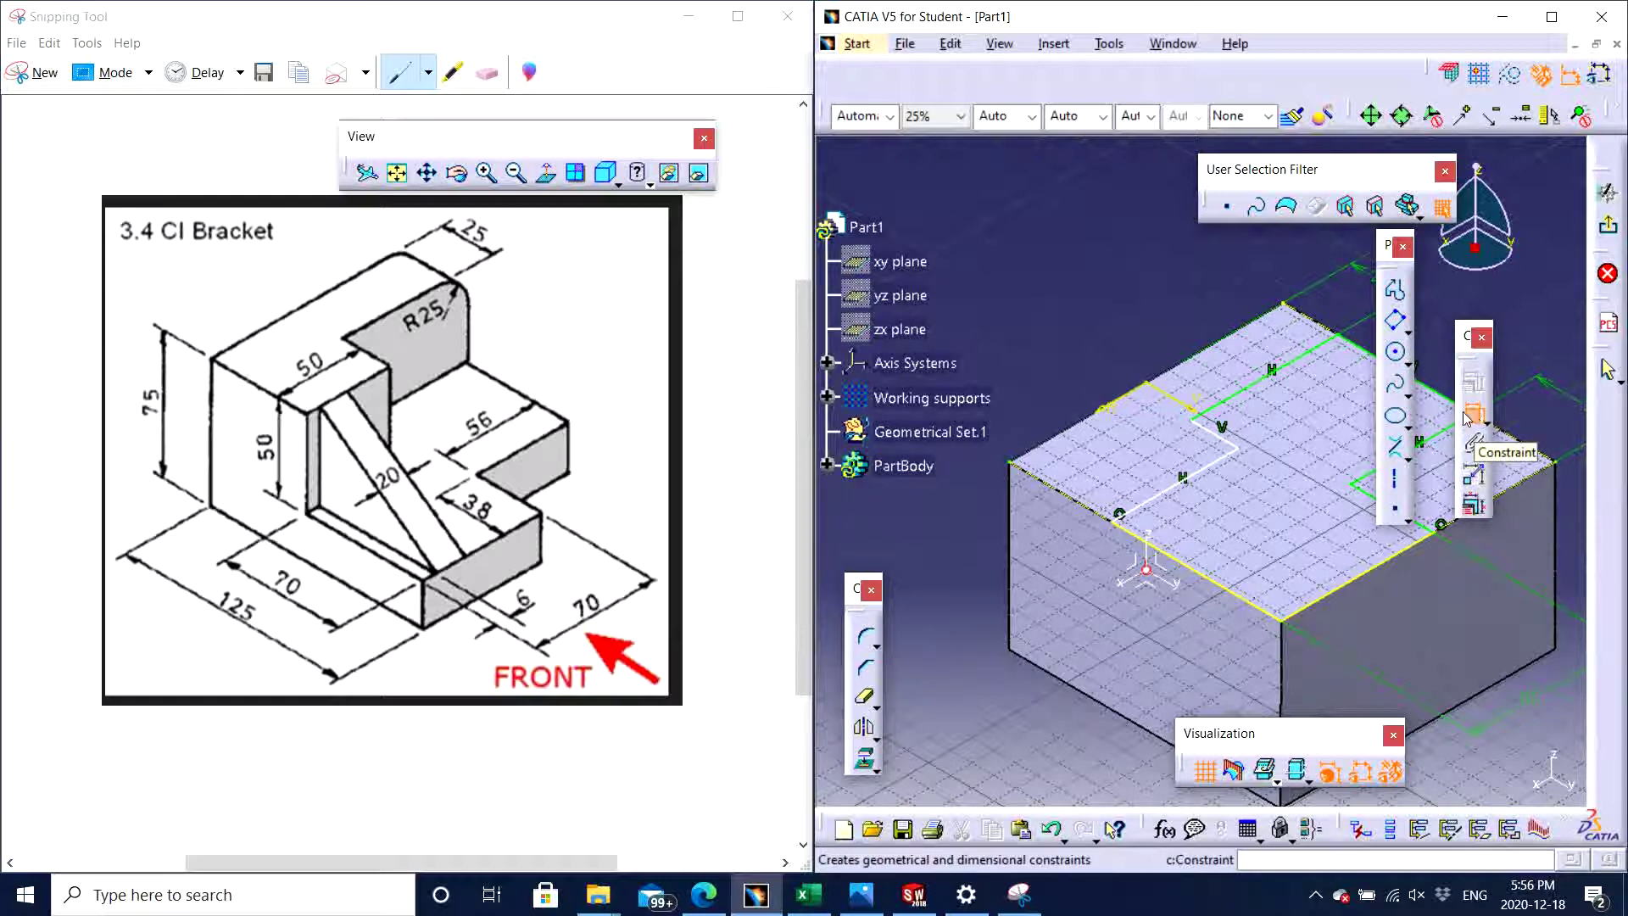
left_click(1221, 436)
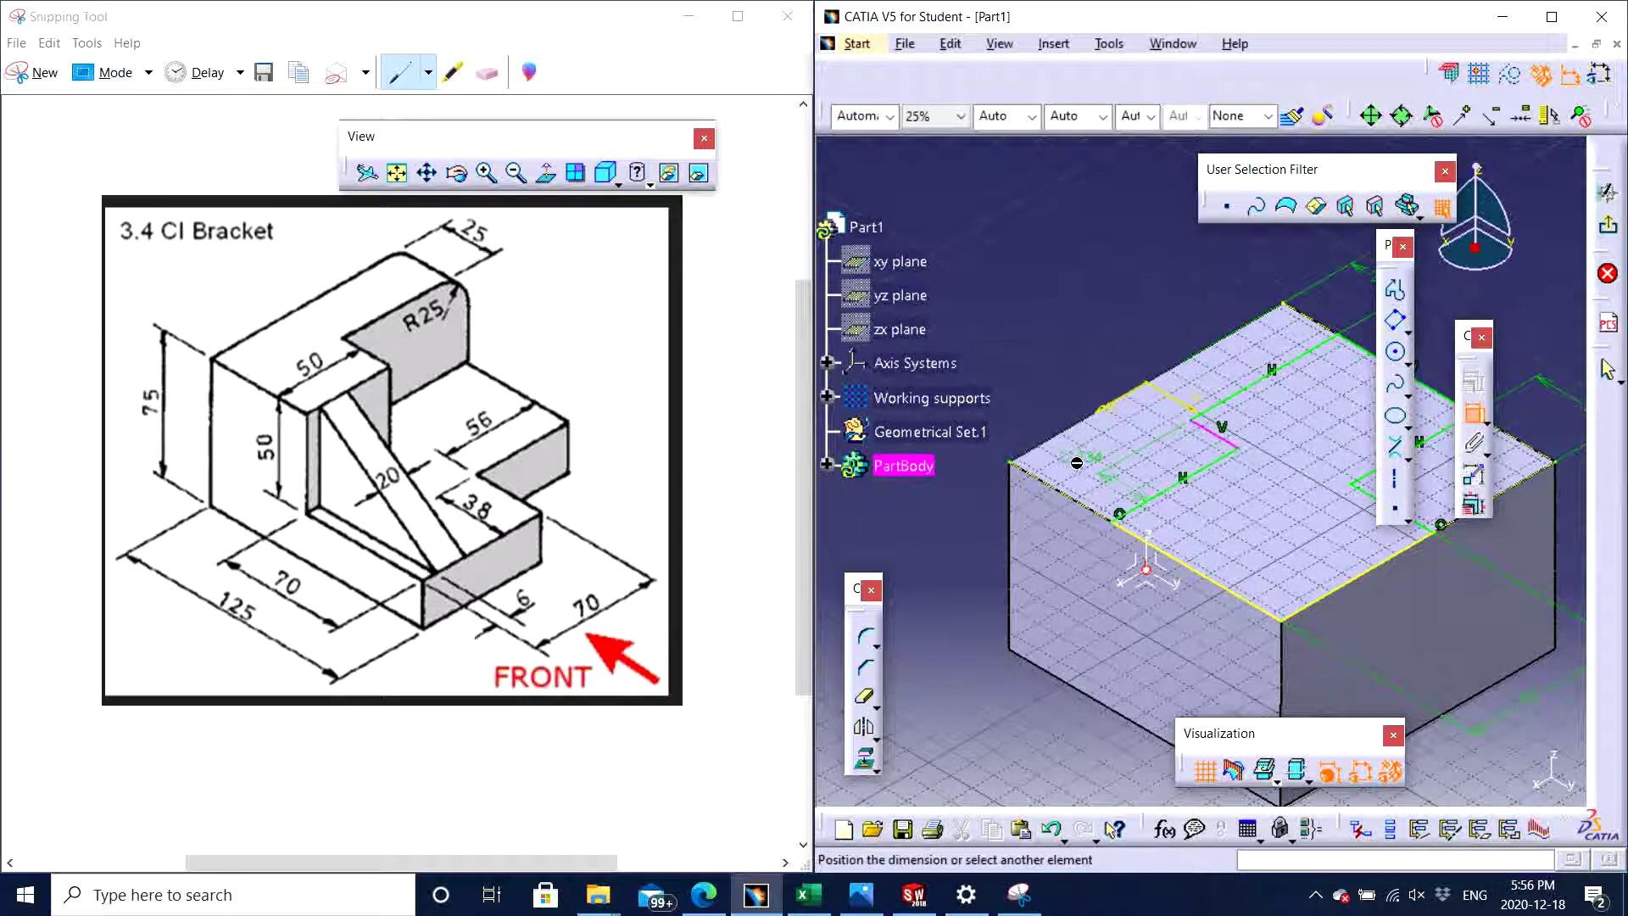
left_click(1043, 481)
left_click(1021, 397)
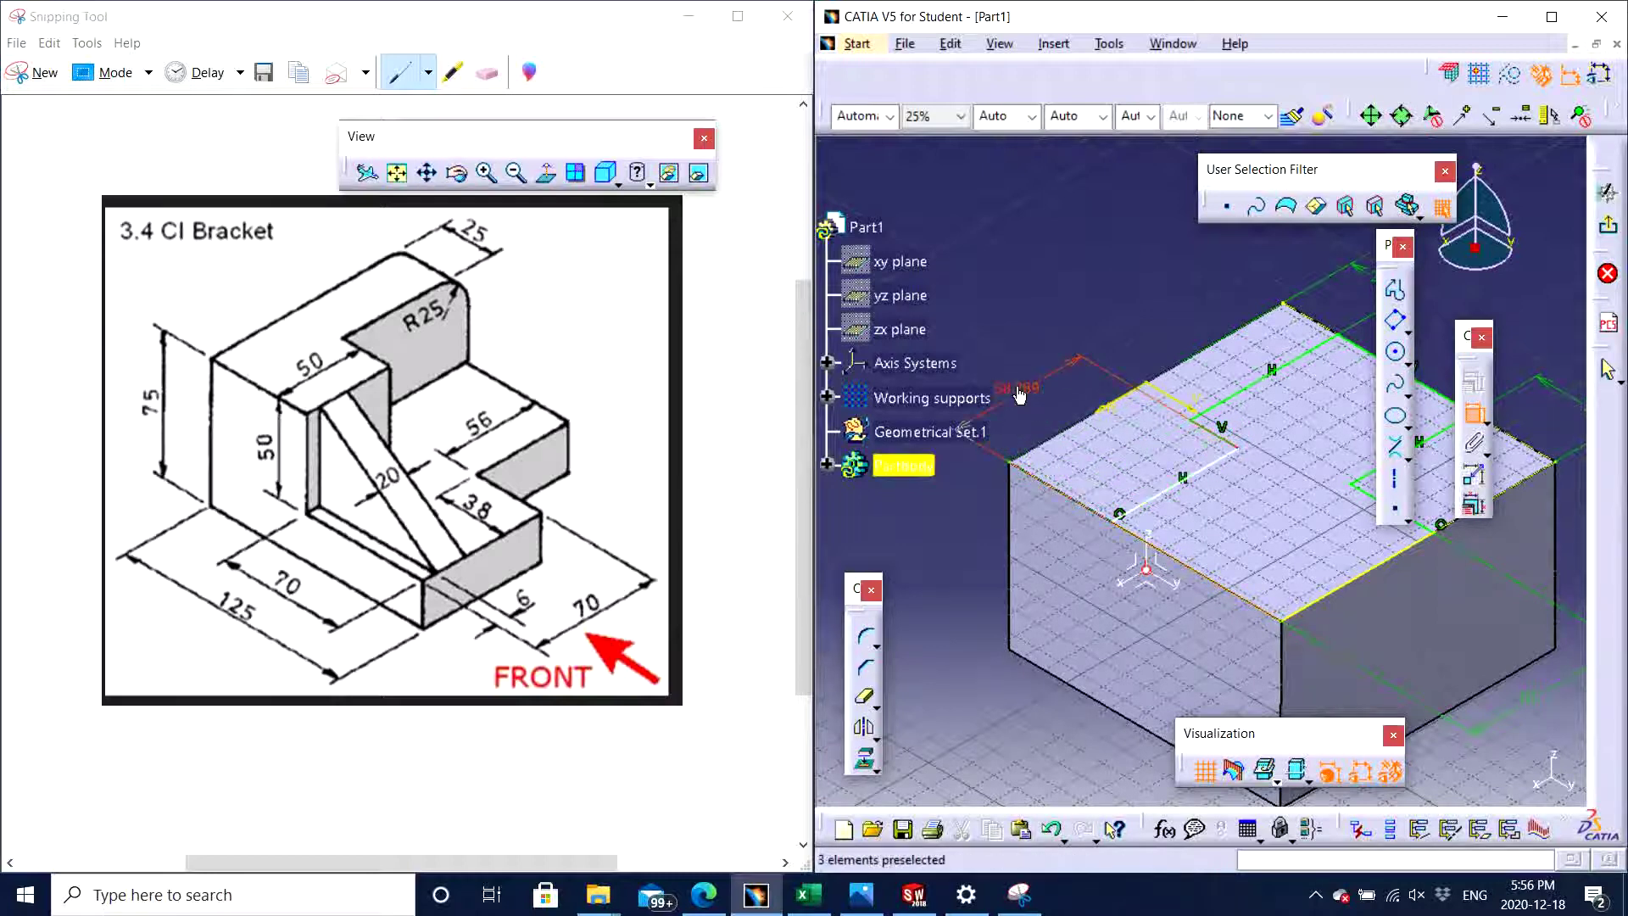
double_click(1021, 396)
type("50")
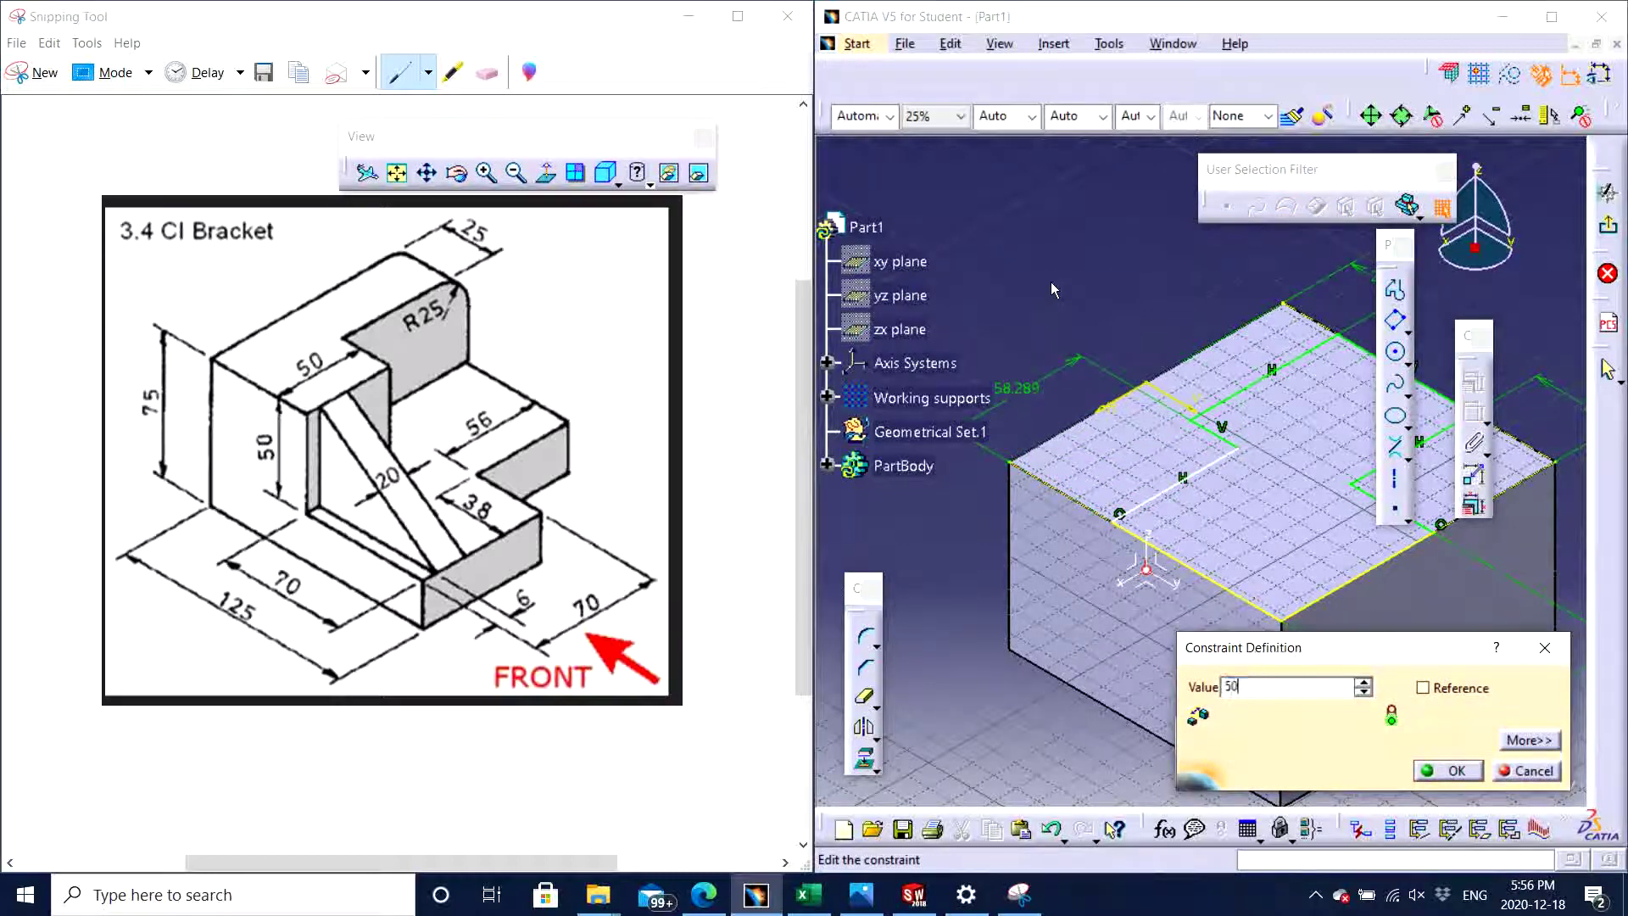
key("Return")
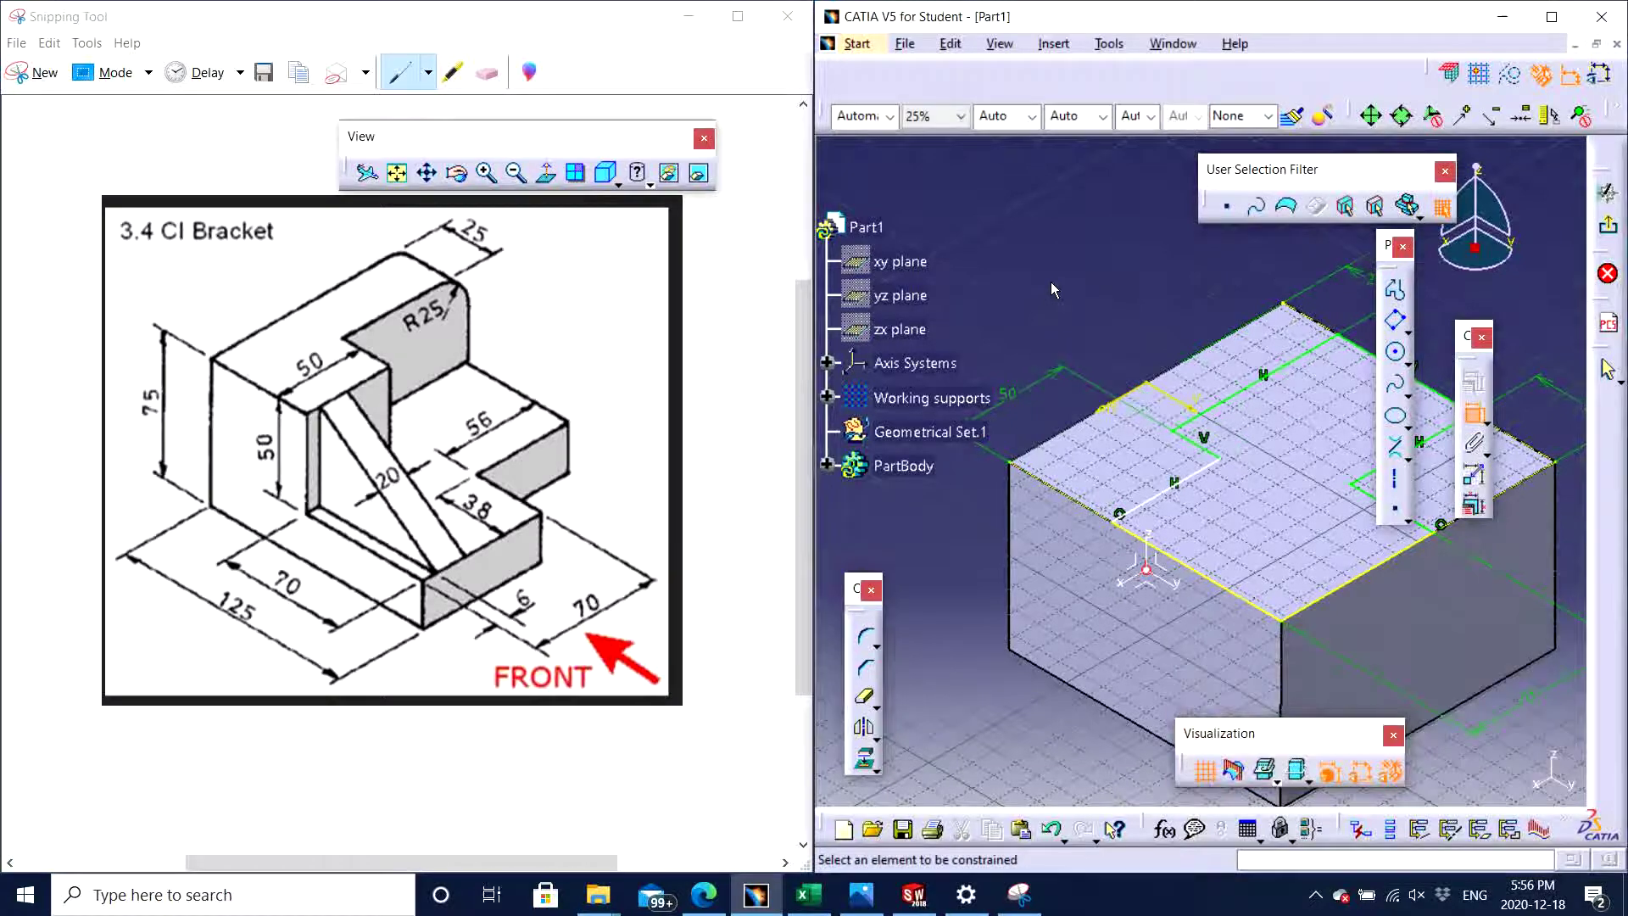
- Constrain the profile line that ends on the front-left edge to 70 mm from the front-right edge
middle_click_drag(1245, 616, 1170, 583)
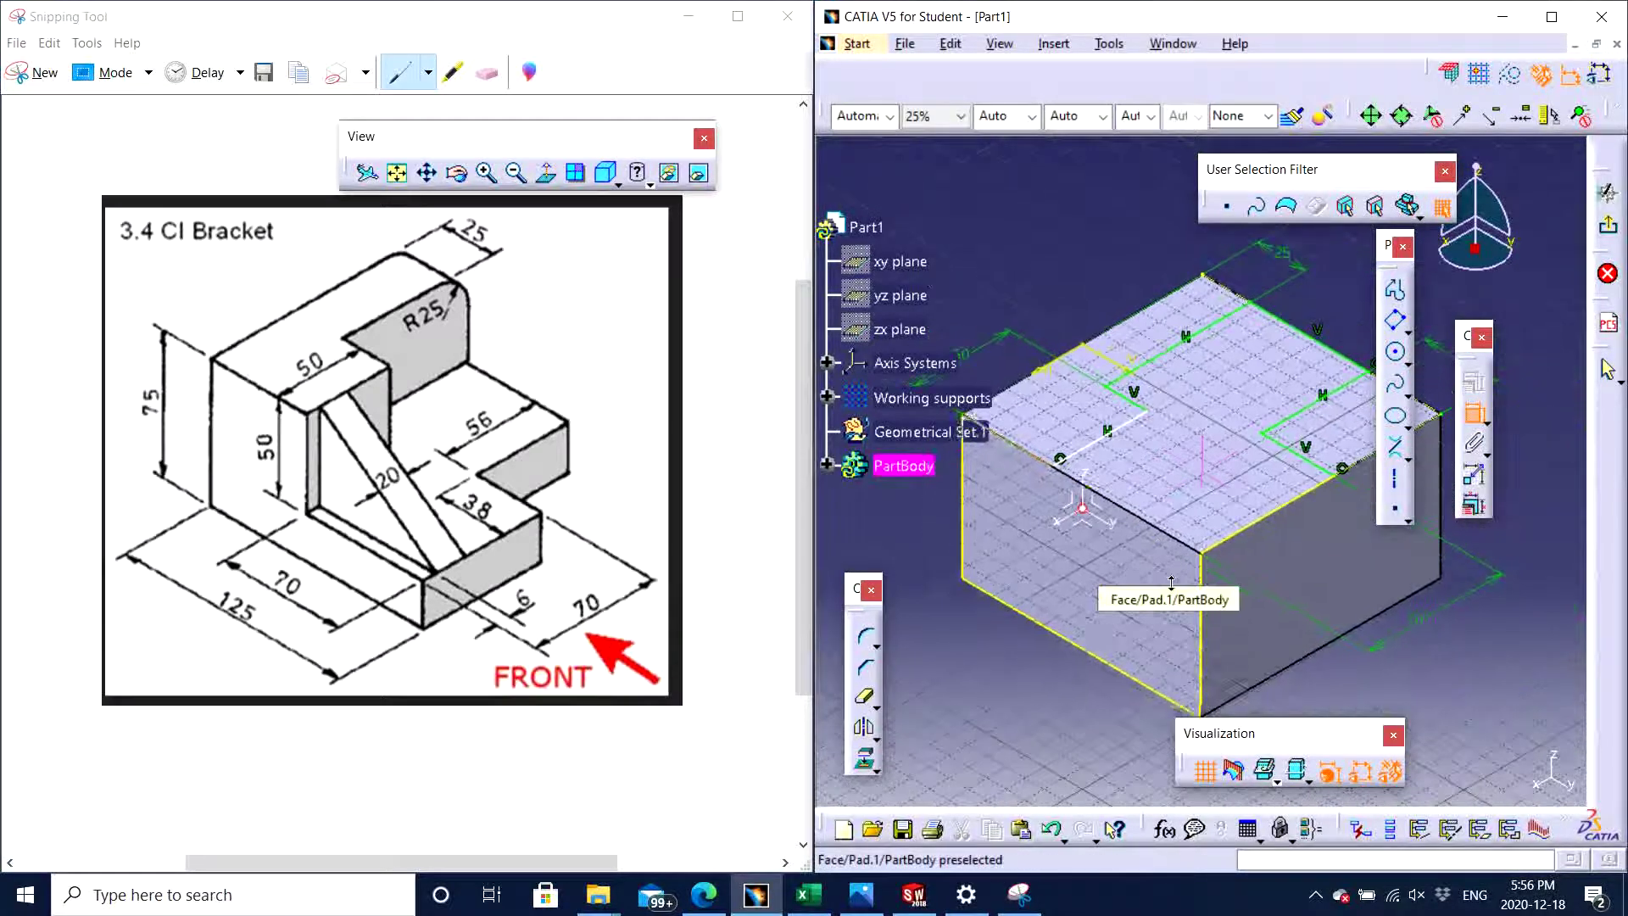
left_click(1141, 425)
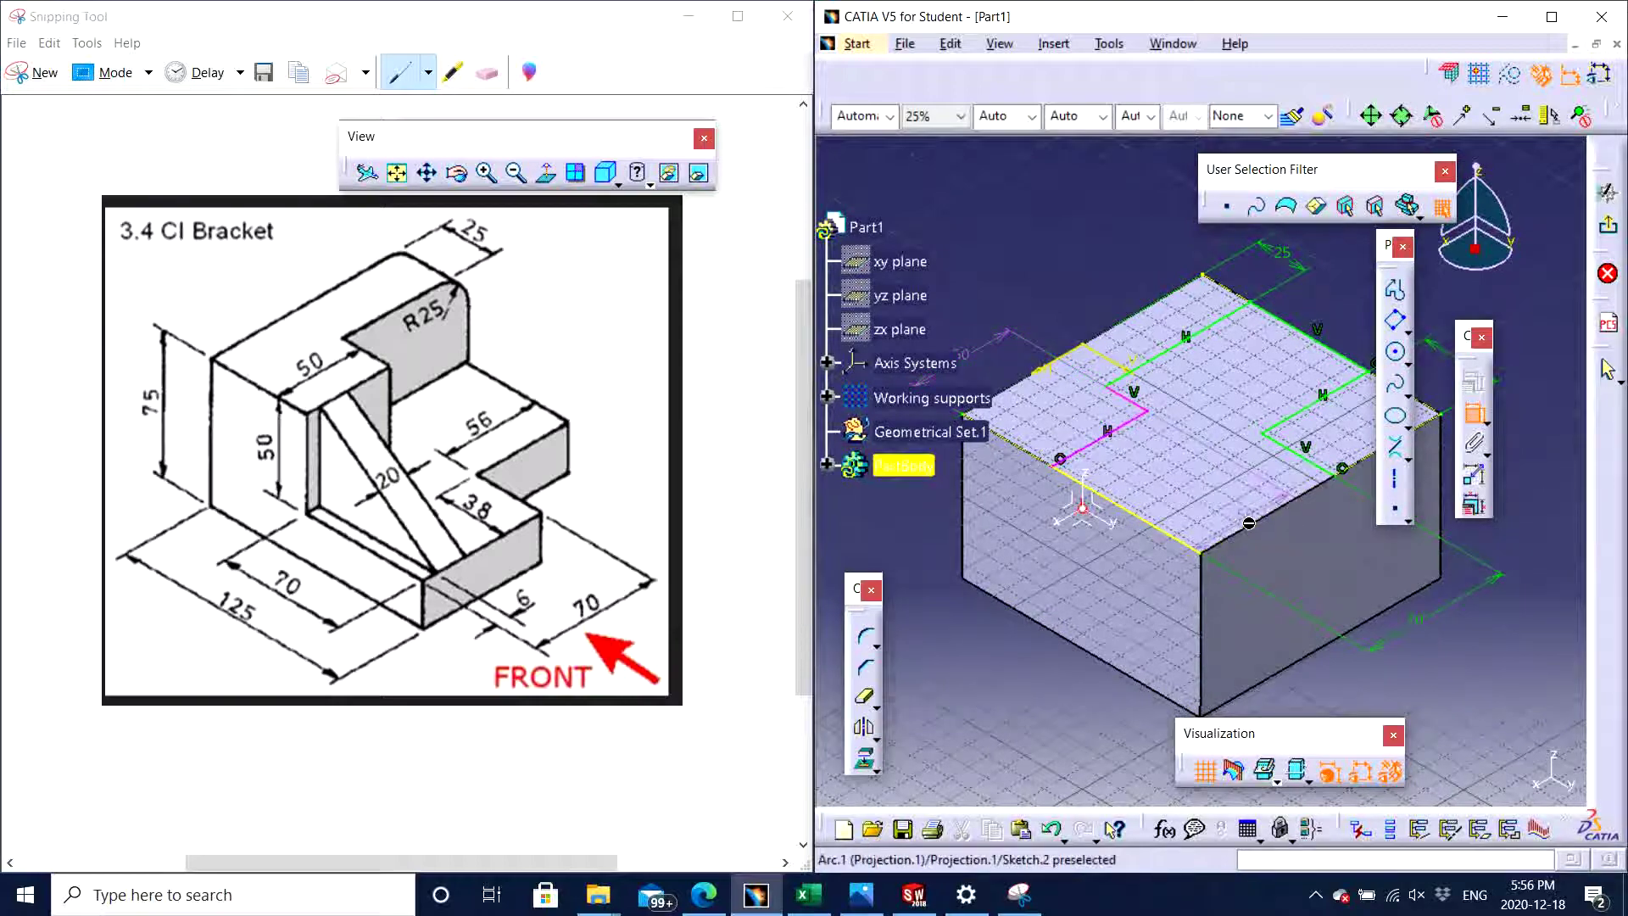
middle_click_drag(1000, 642, 1093, 556)
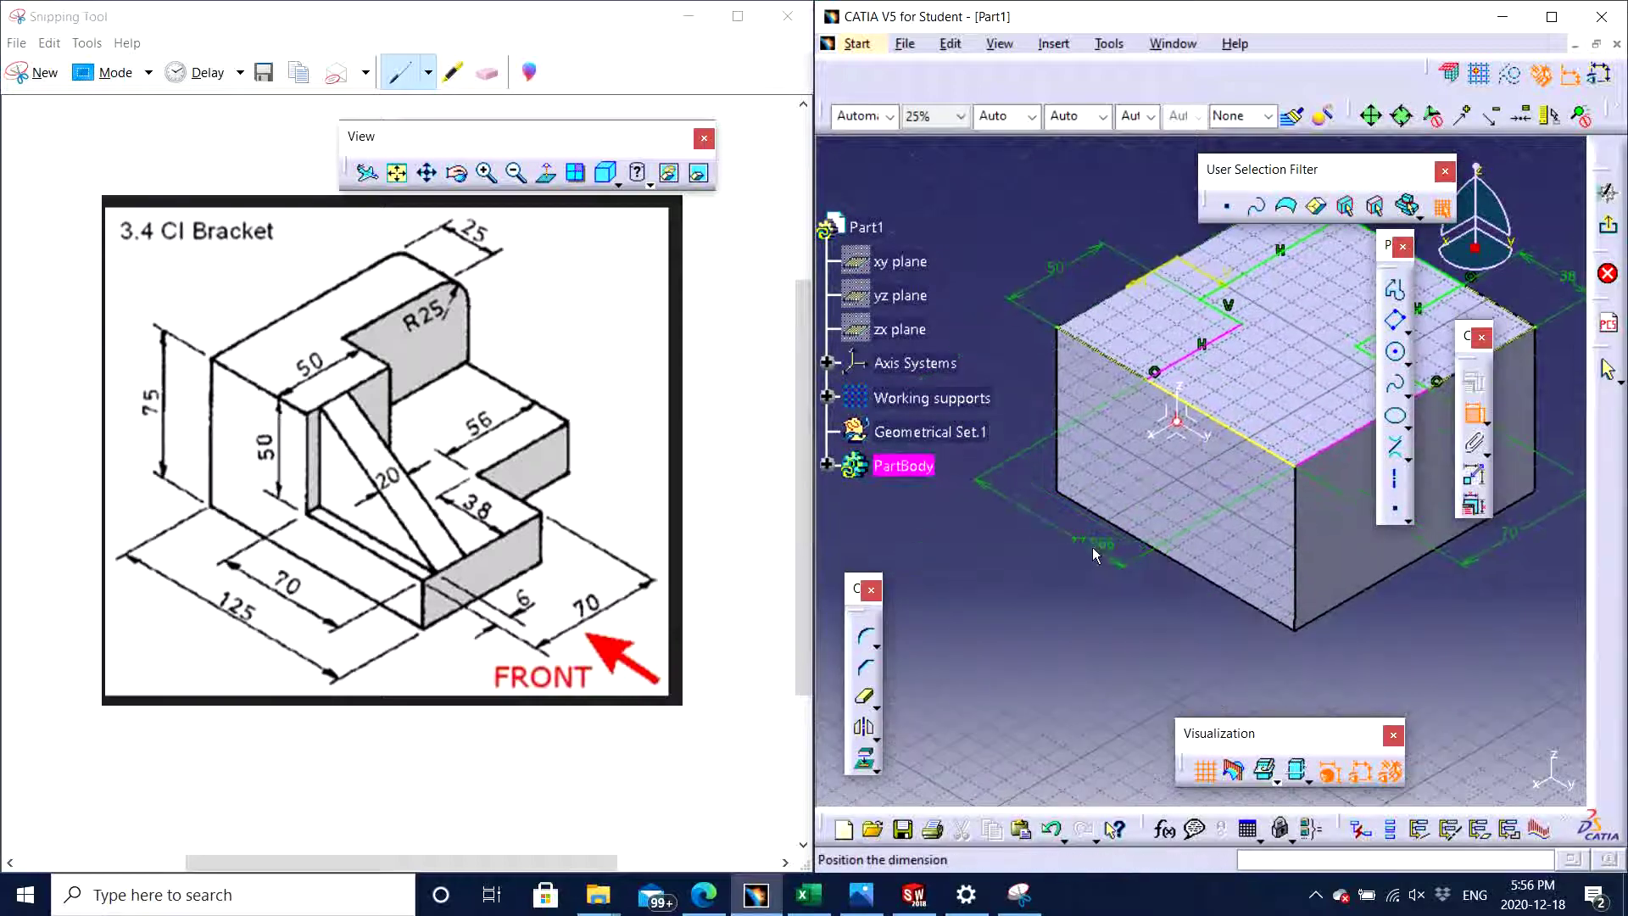
double_click(1064, 549)
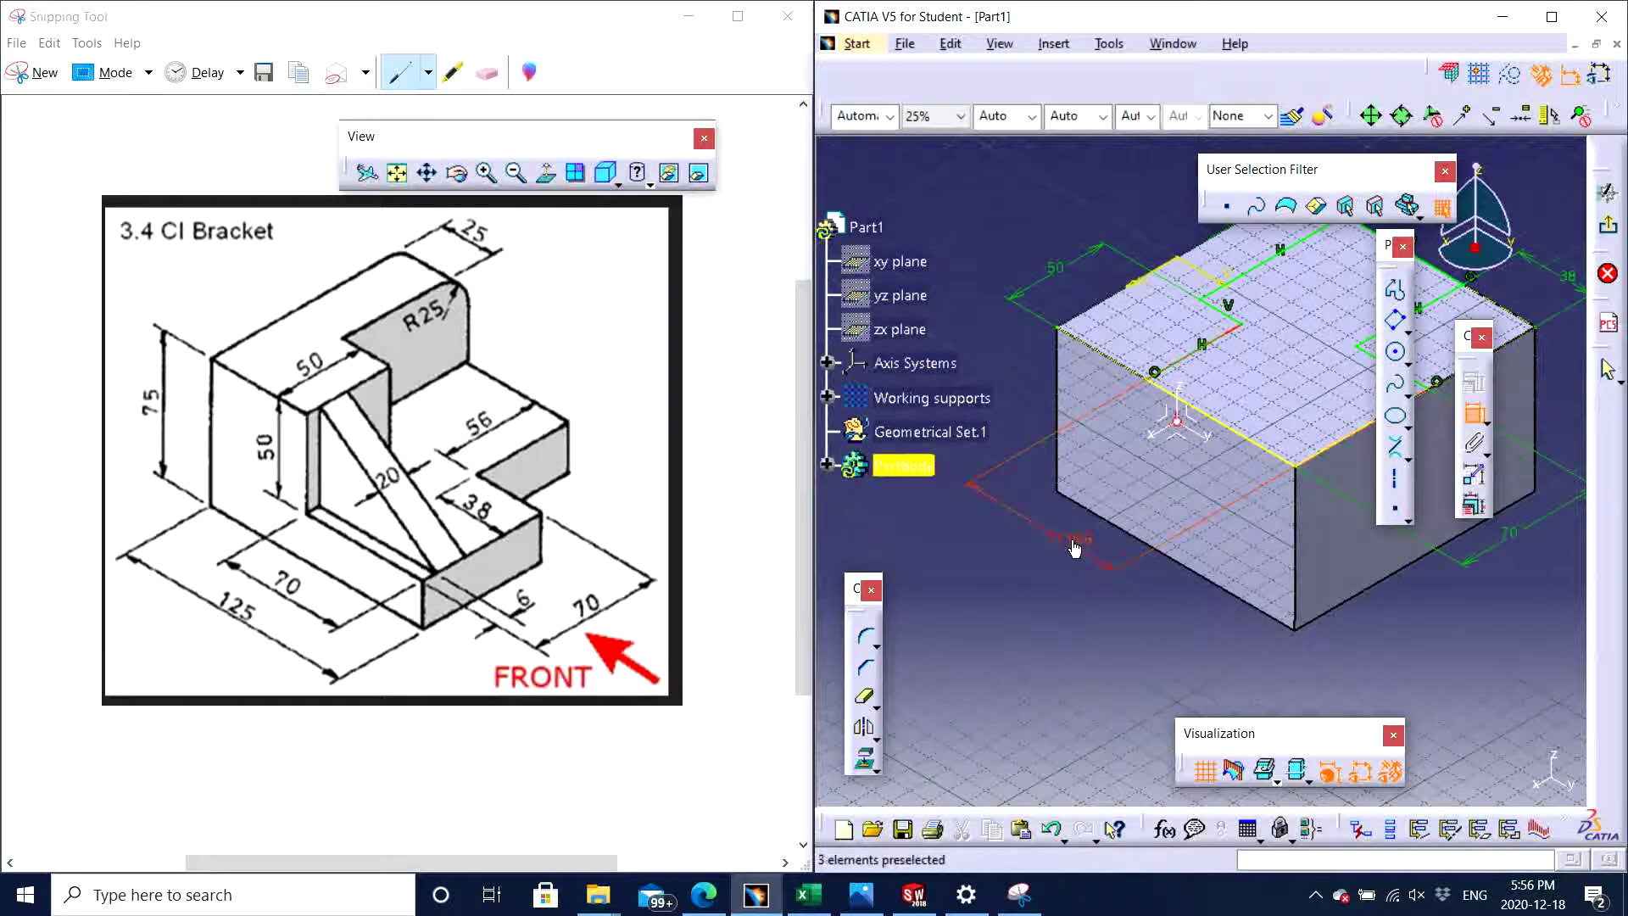
type("70")
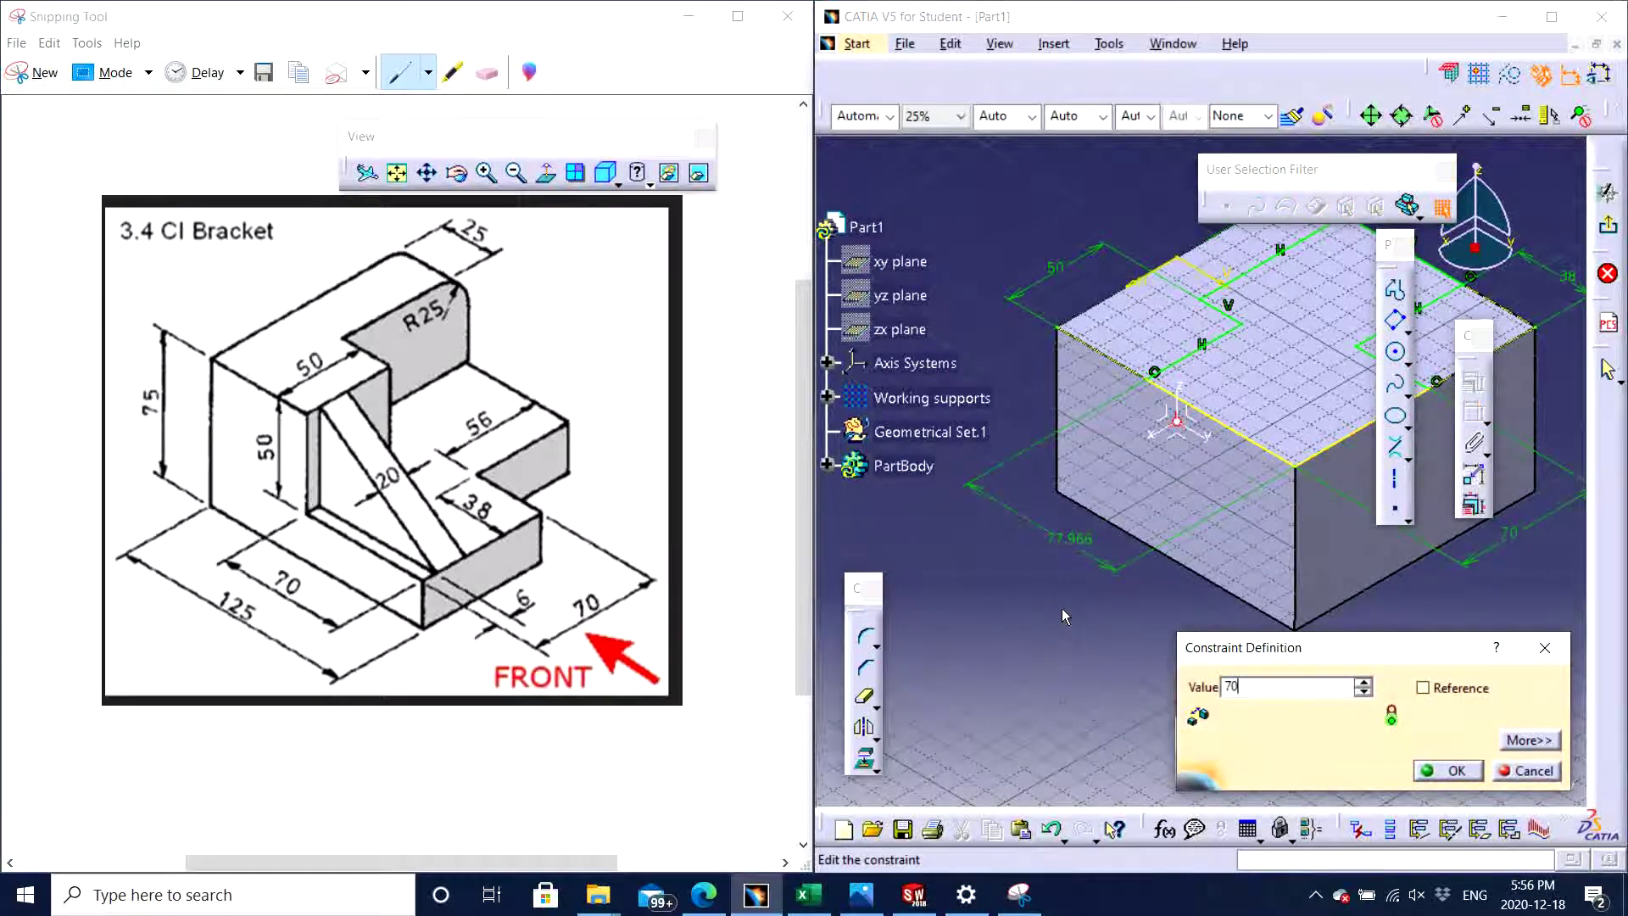
key("Return")
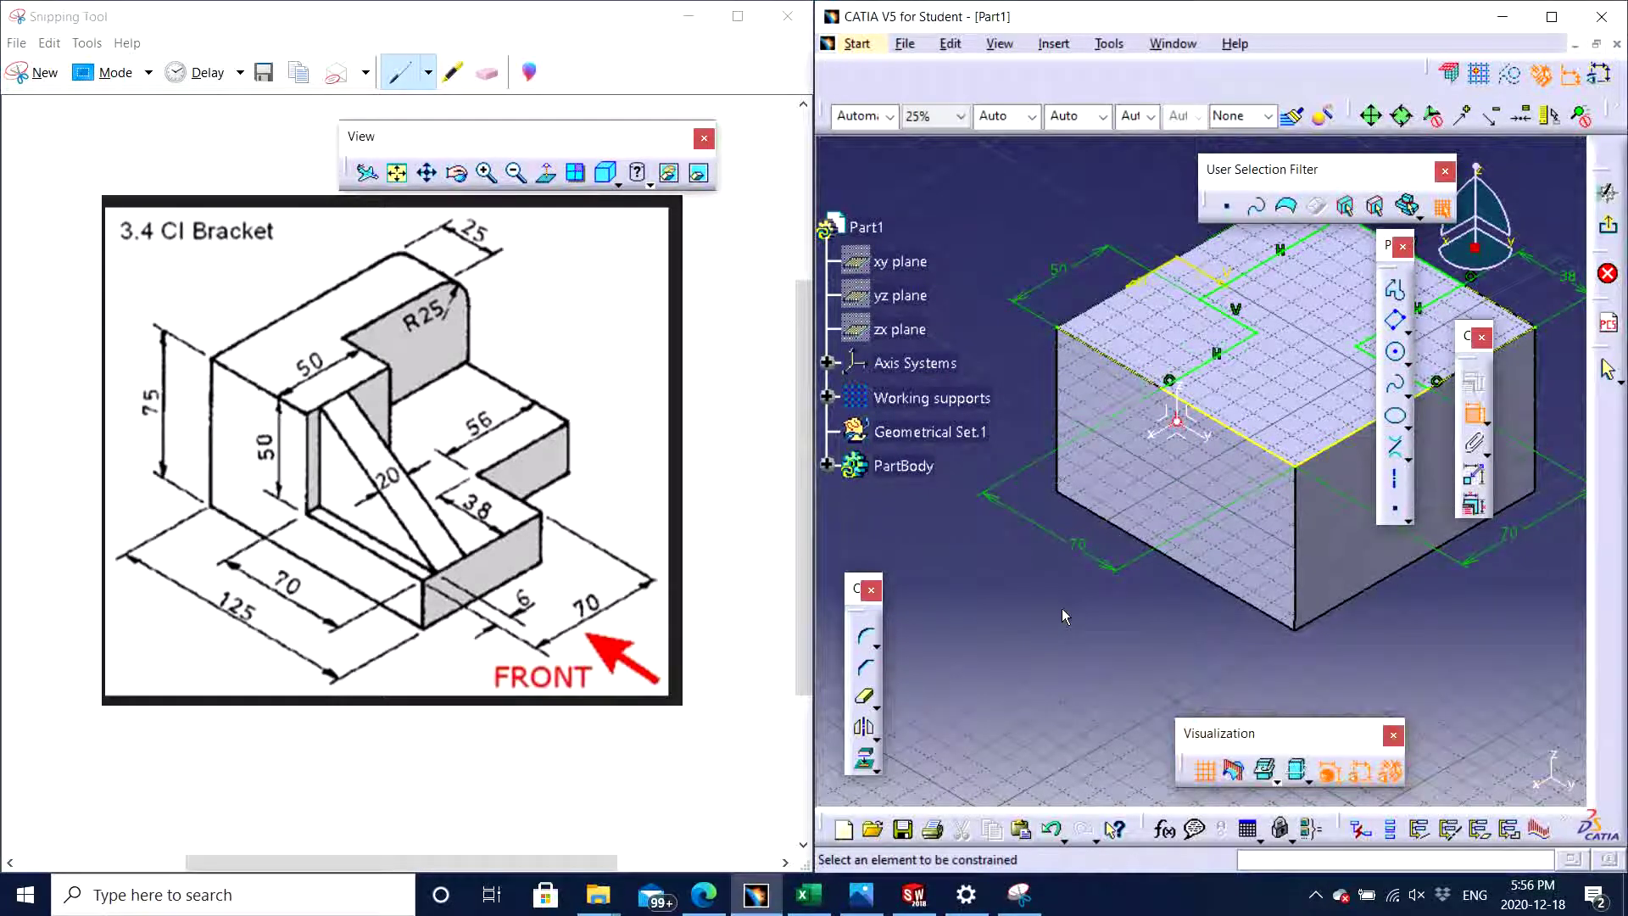
- Exit the fully dimensioned stepped-profile sketch and return to the part
middle_click_drag(1198, 561, 1229, 614)
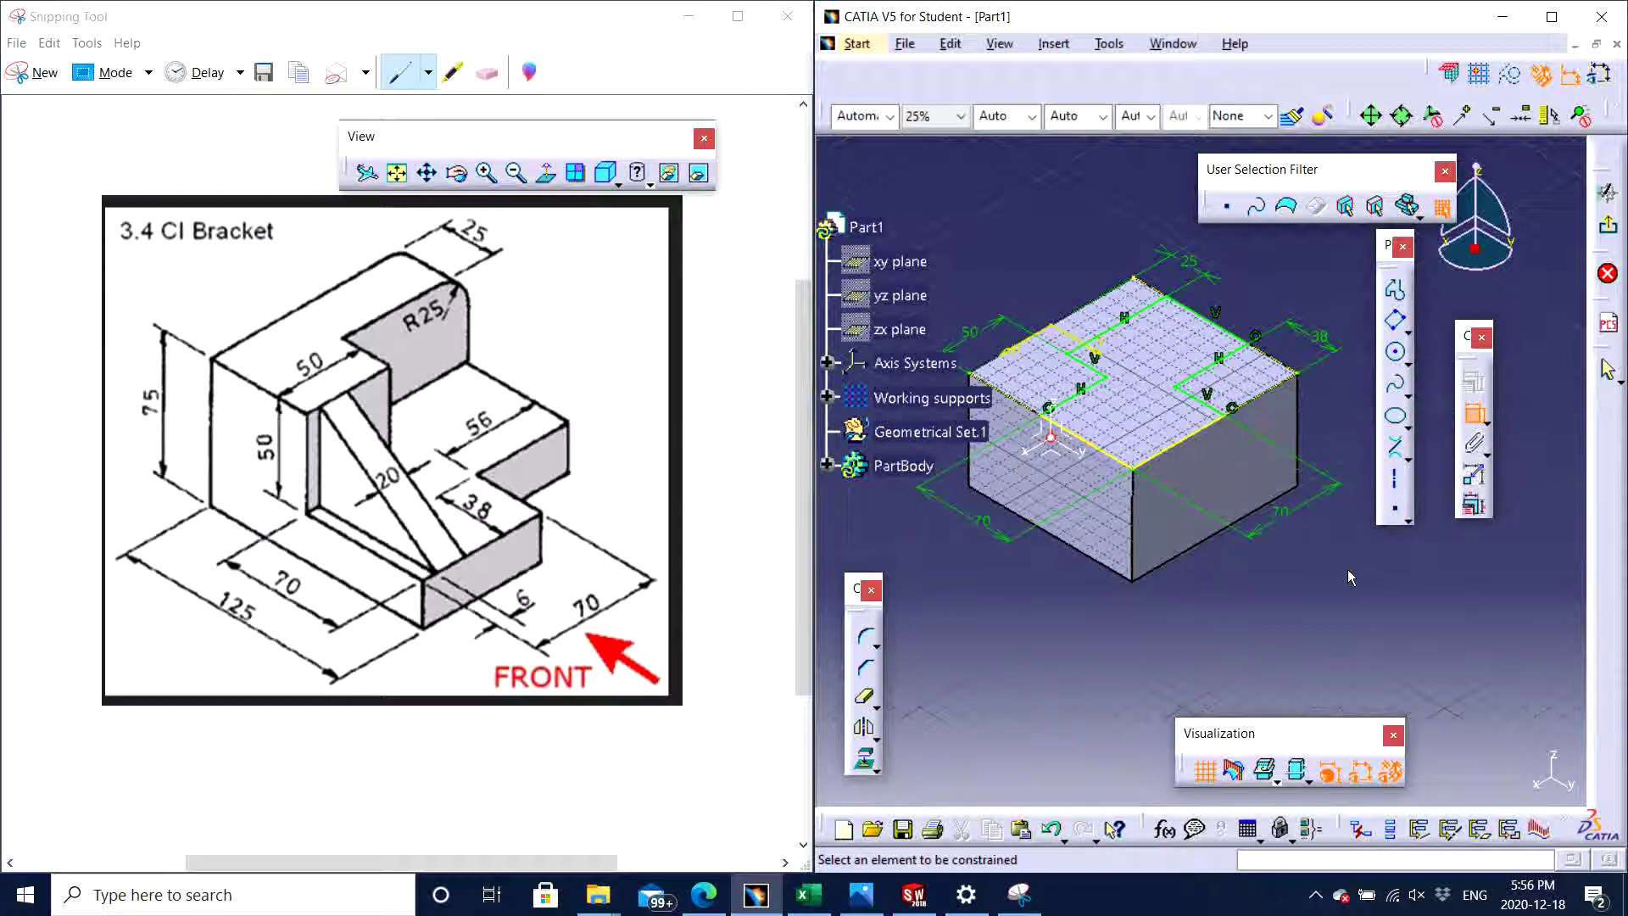
mouse_move(1226, 439)
middle_mouse_down("ctrl")
mouse_move(1204, 503)
mouse_move(1216, 440)
middle_mouse_up("ctrl")
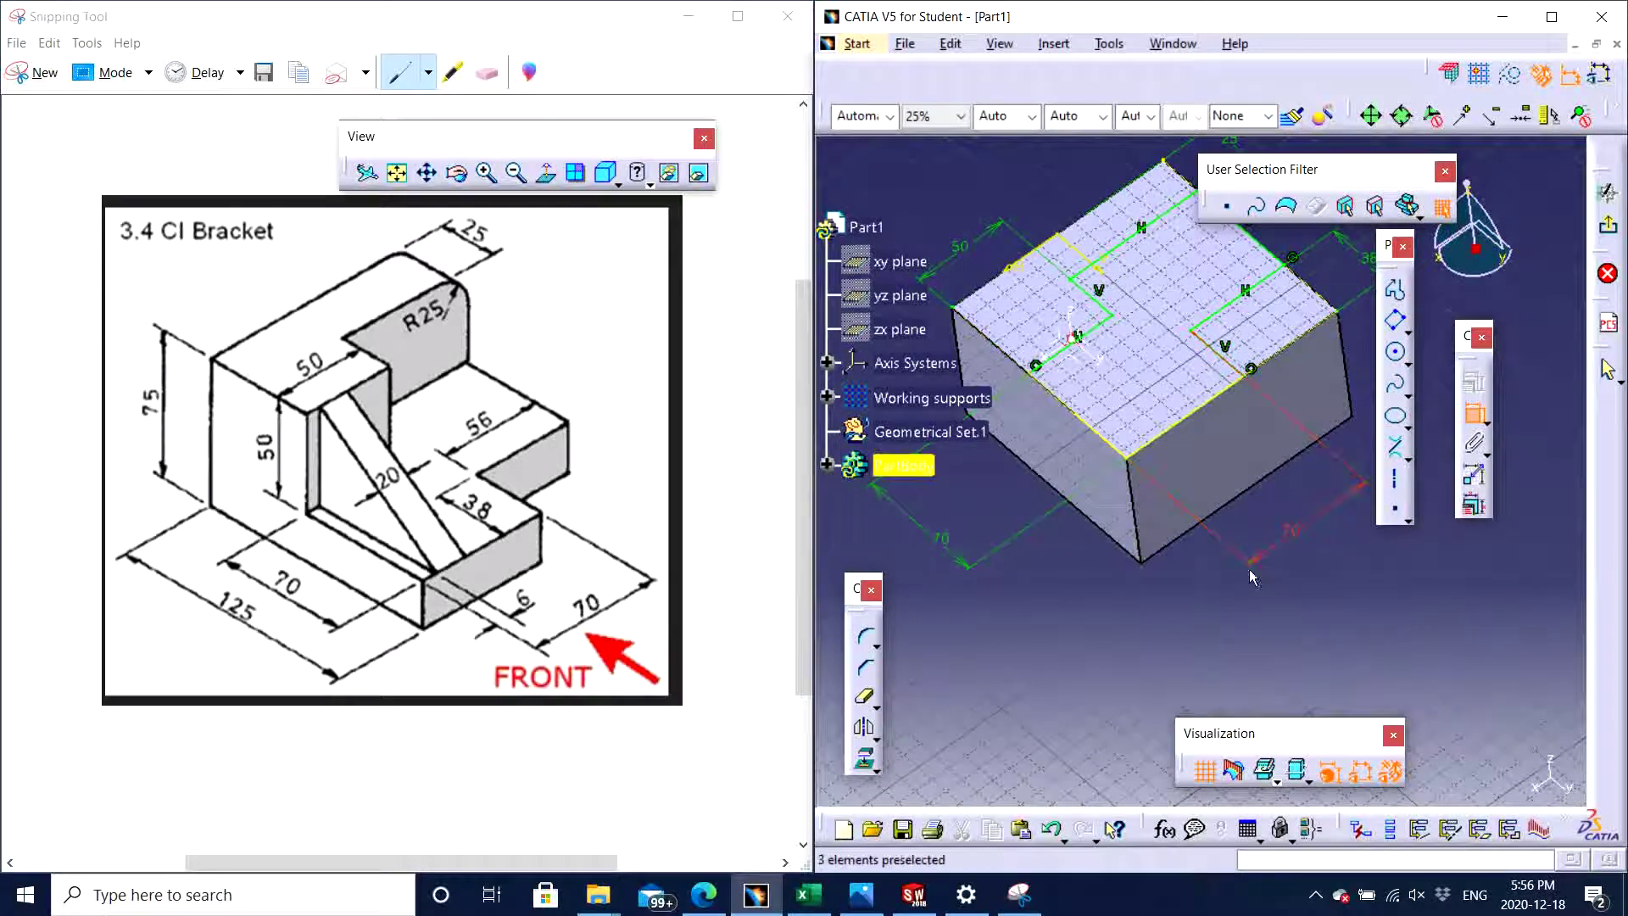
middle_click_drag(1147, 593, 1193, 595, "ctrl")
scroll(1194, 595, "down", 1)
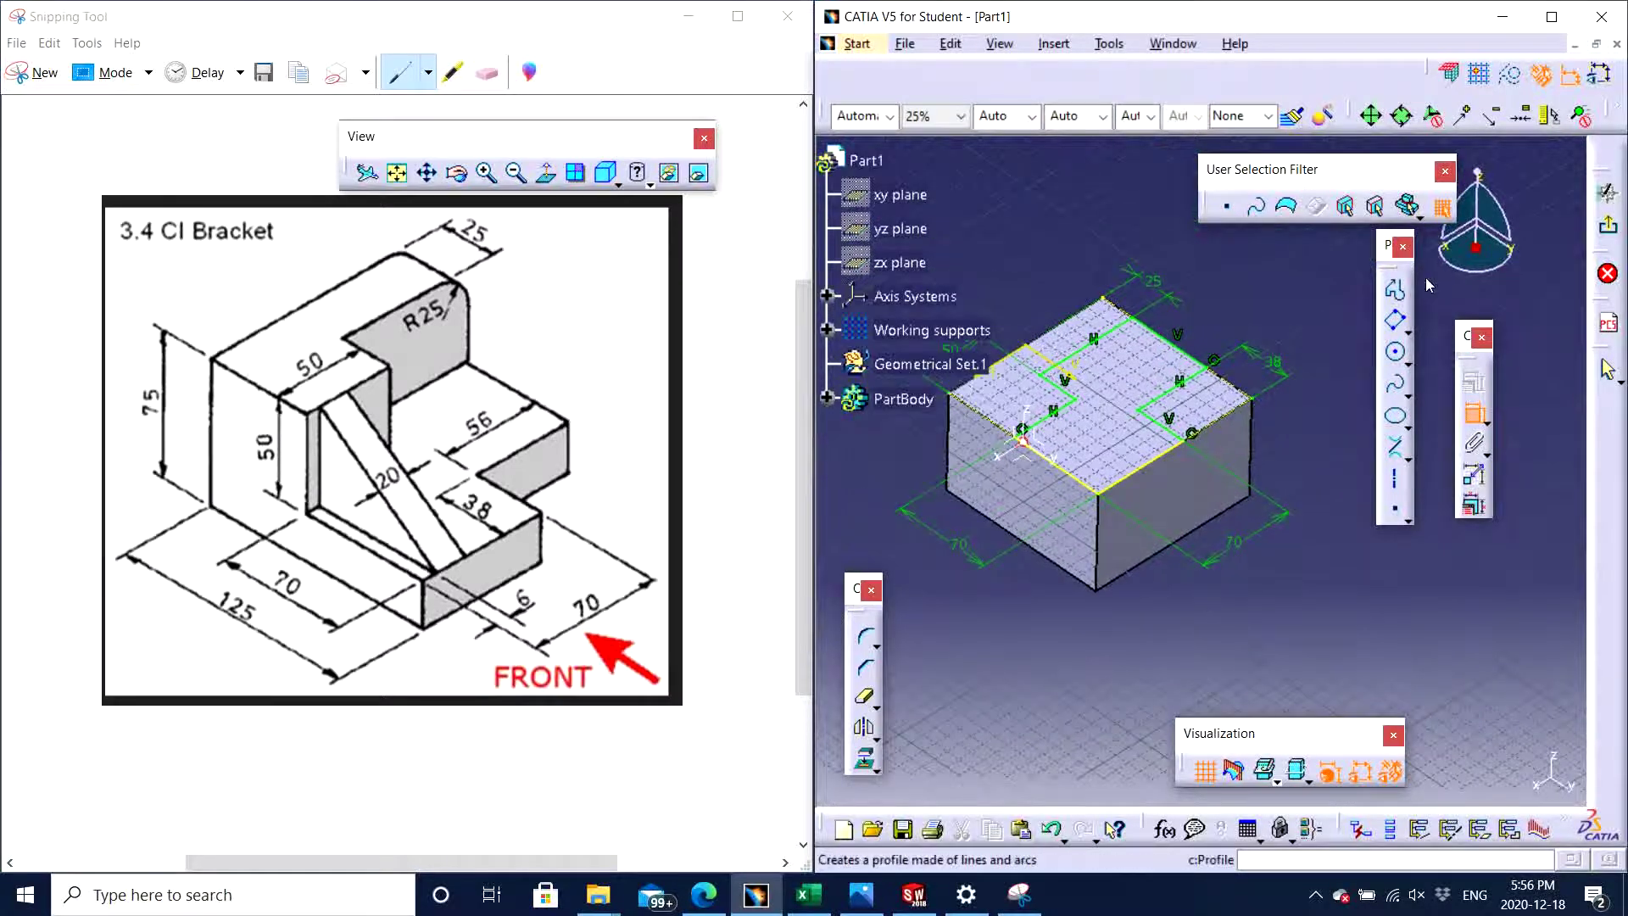
left_click(1609, 231)
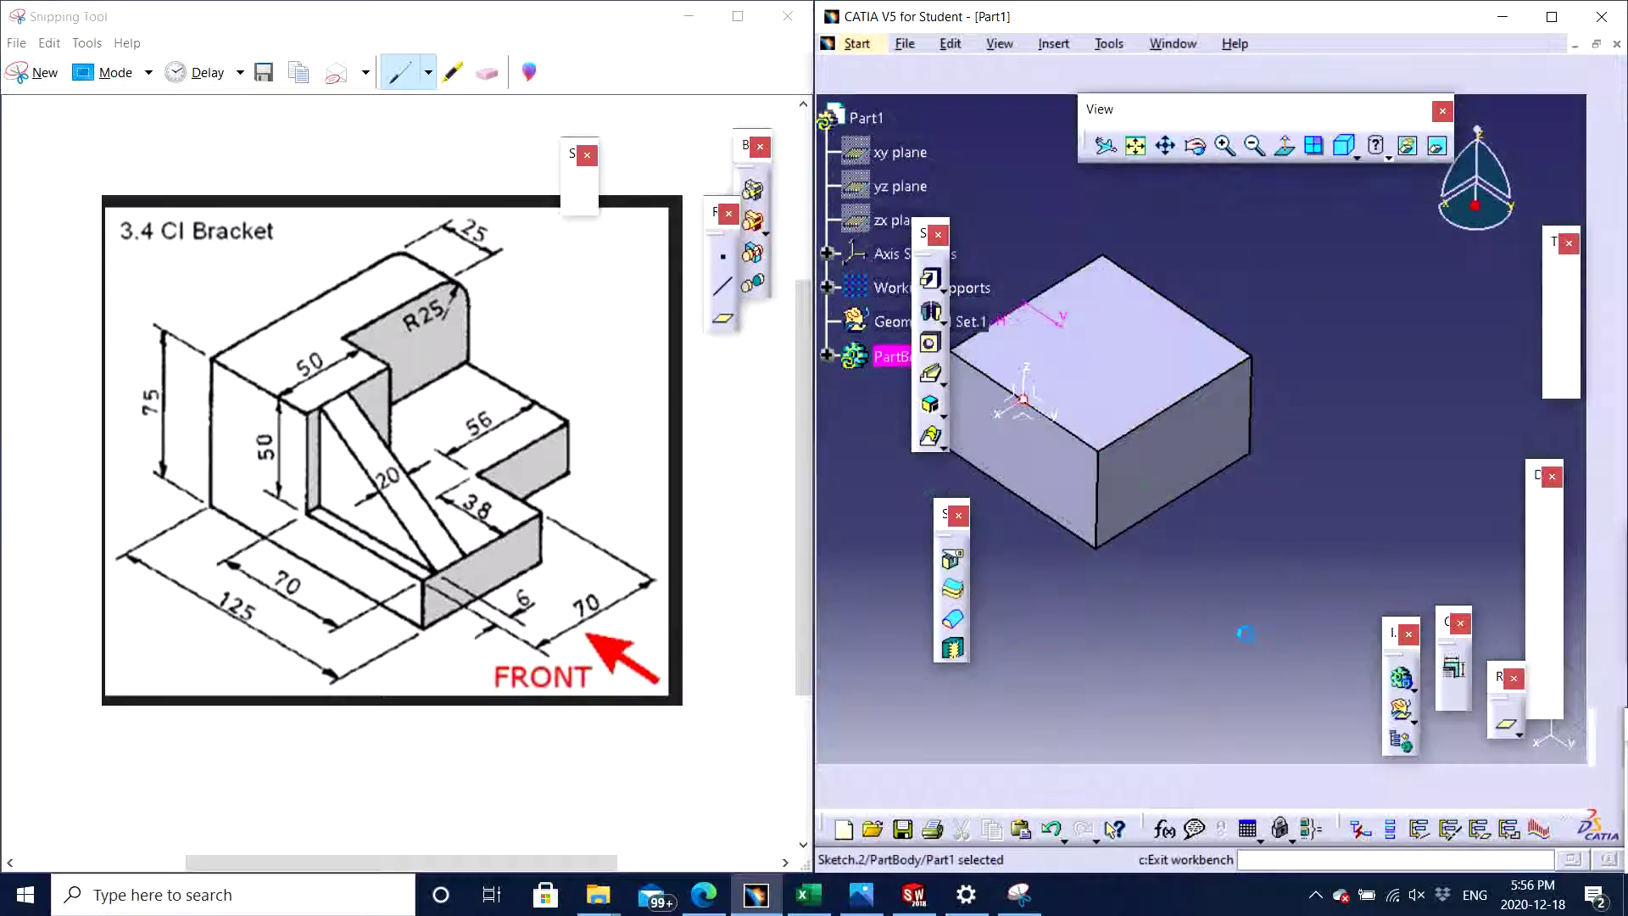
- Cut a 50 mm deep Pocket into the block from the stepped profile sketch on its upper face
mouse_move(1236, 639)
middle_mouse_down()
mouse_move(1207, 537)
mouse_move(1224, 505)
mouse_move(1246, 551)
middle_mouse_up()
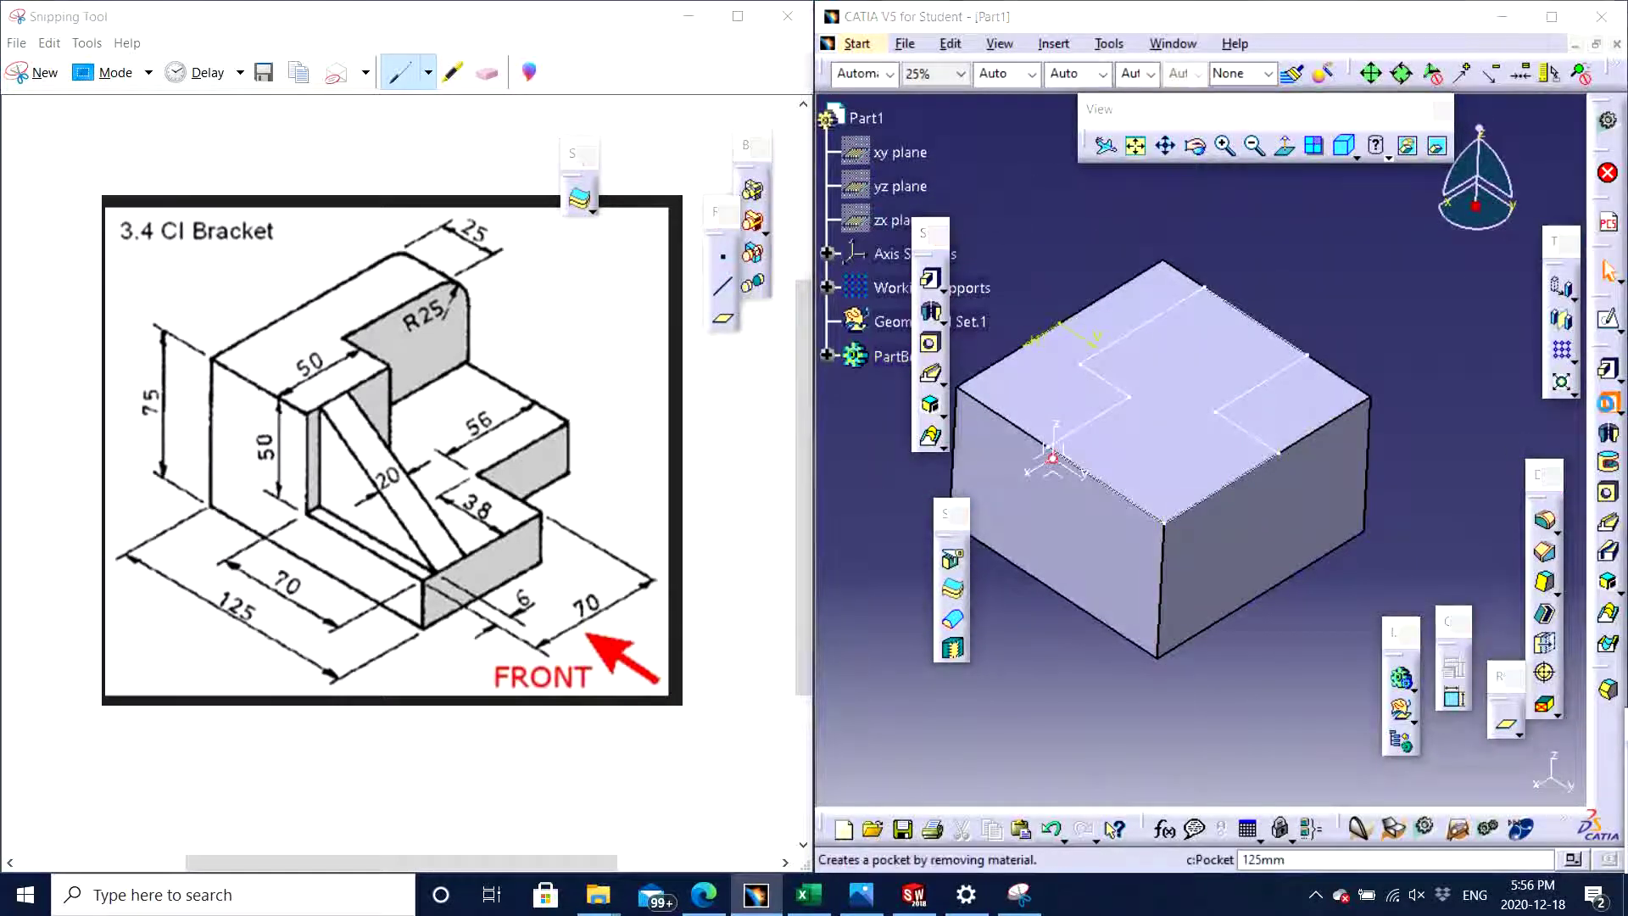
left_click(1611, 405)
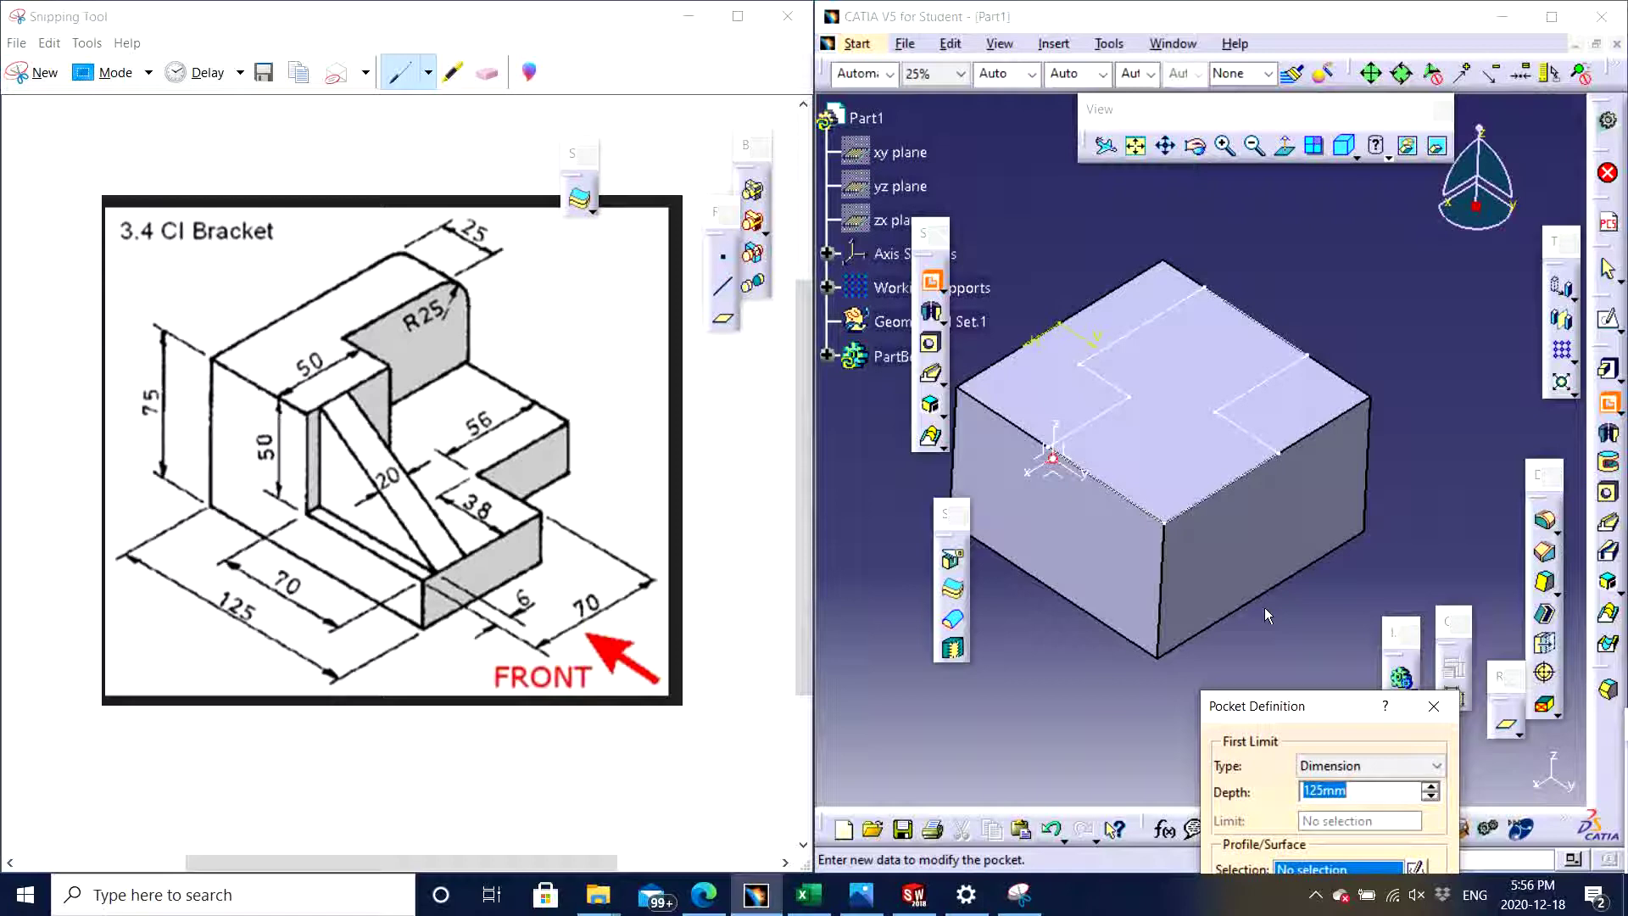
left_click_drag(1301, 713, 1259, 545)
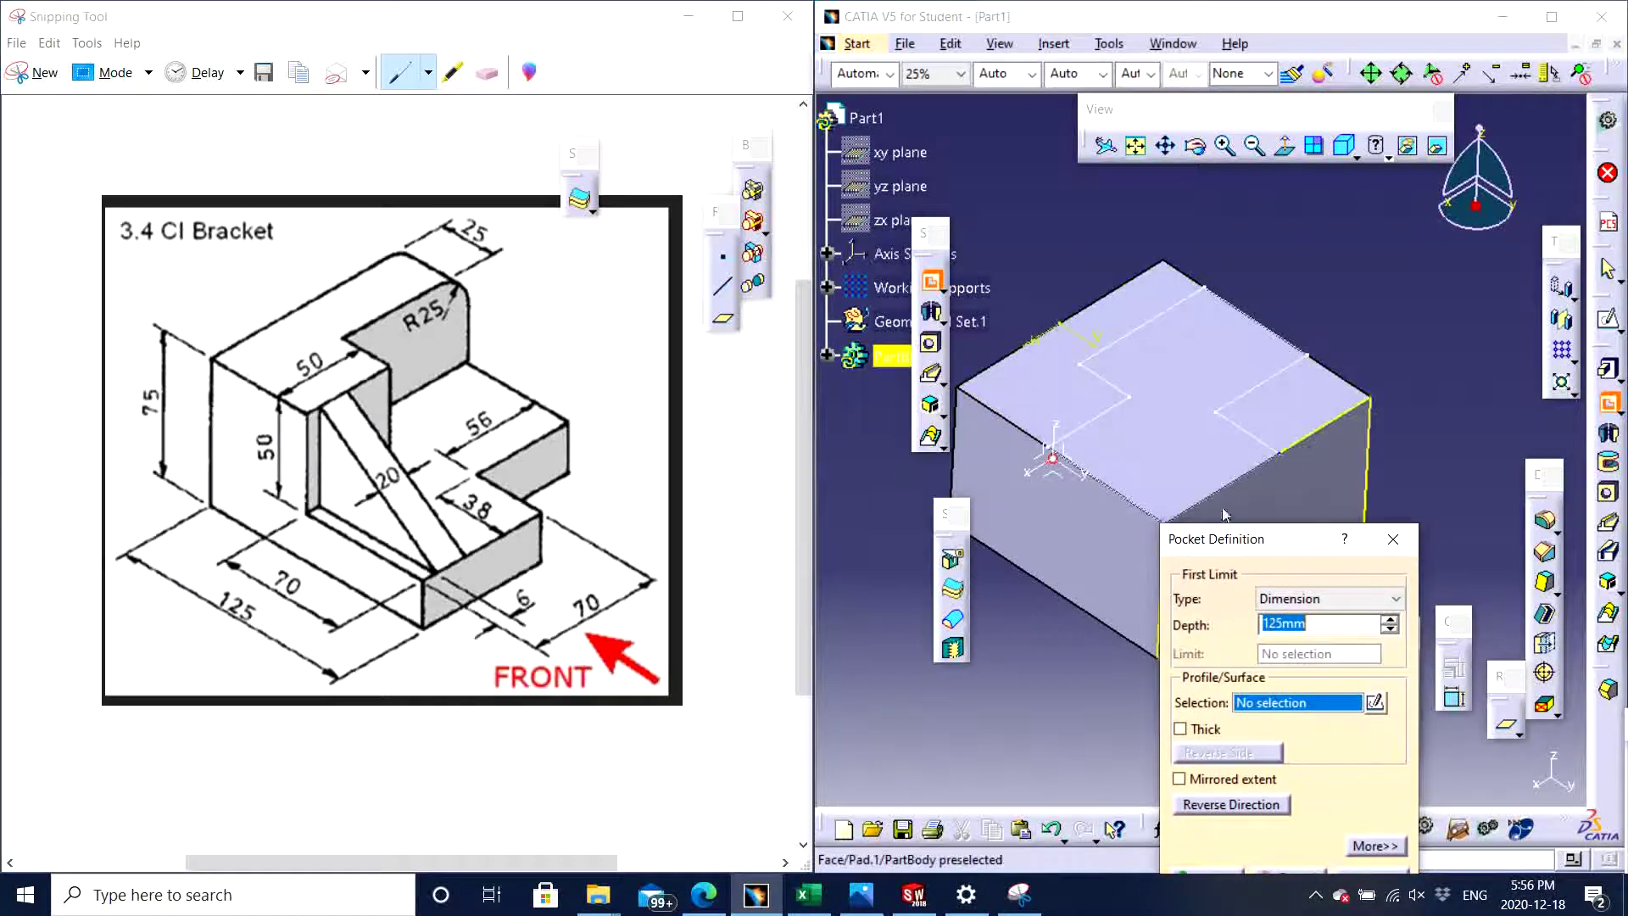
left_click(1252, 408)
mouse_move(1195, 432)
middle_mouse_down()
mouse_move(1113, 201)
mouse_move(1132, 212)
middle_mouse_up()
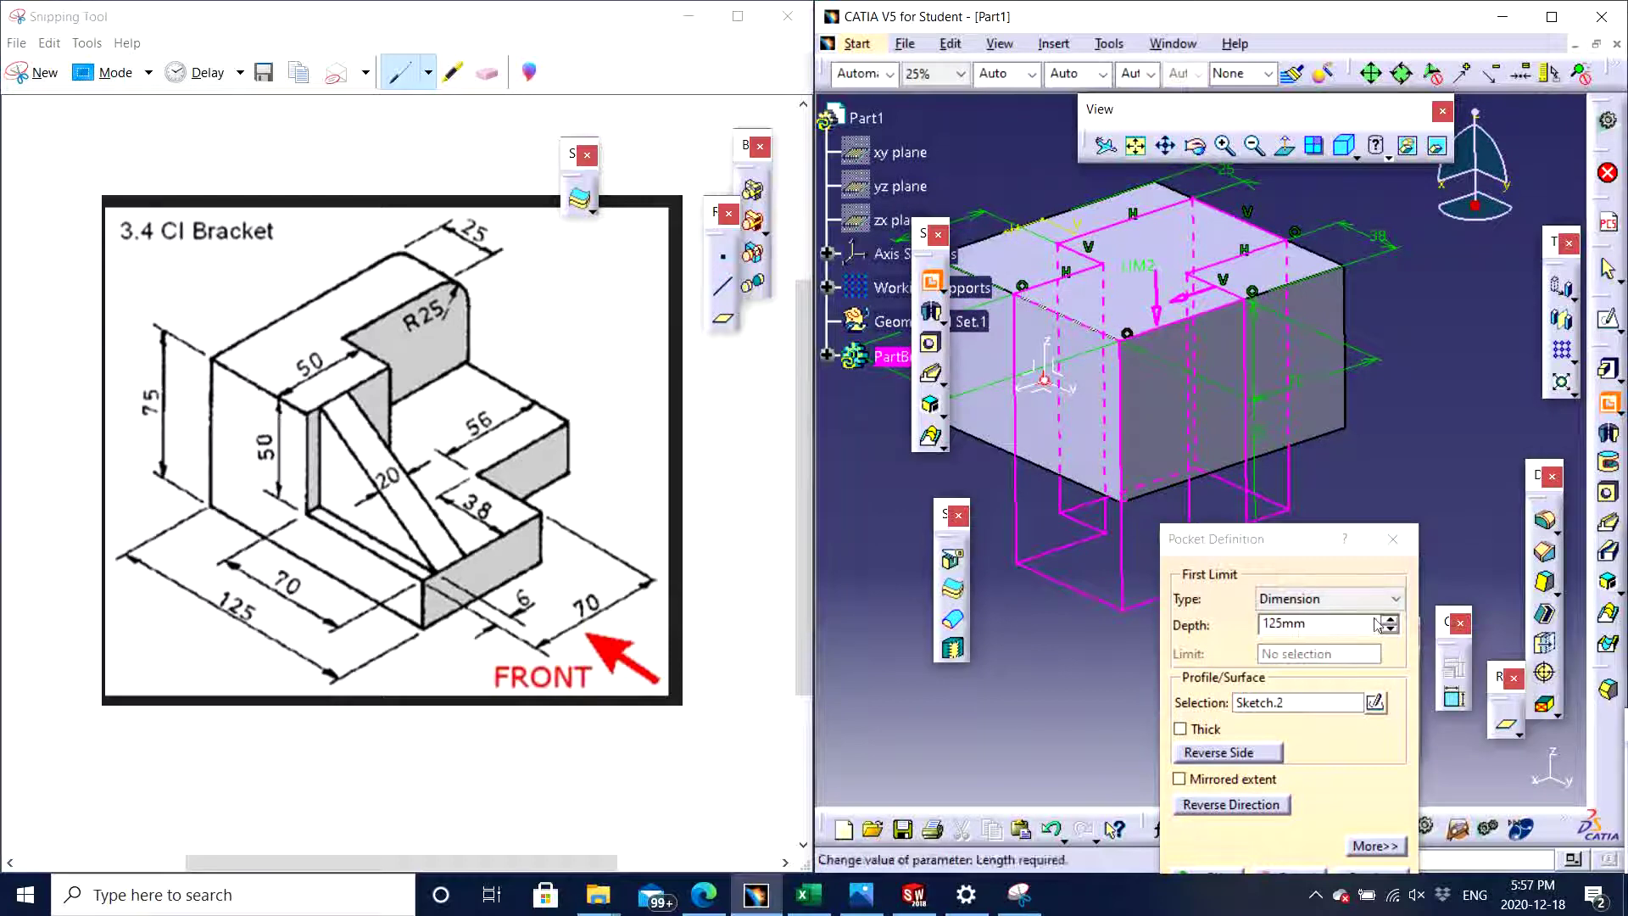
left_click(1180, 619)
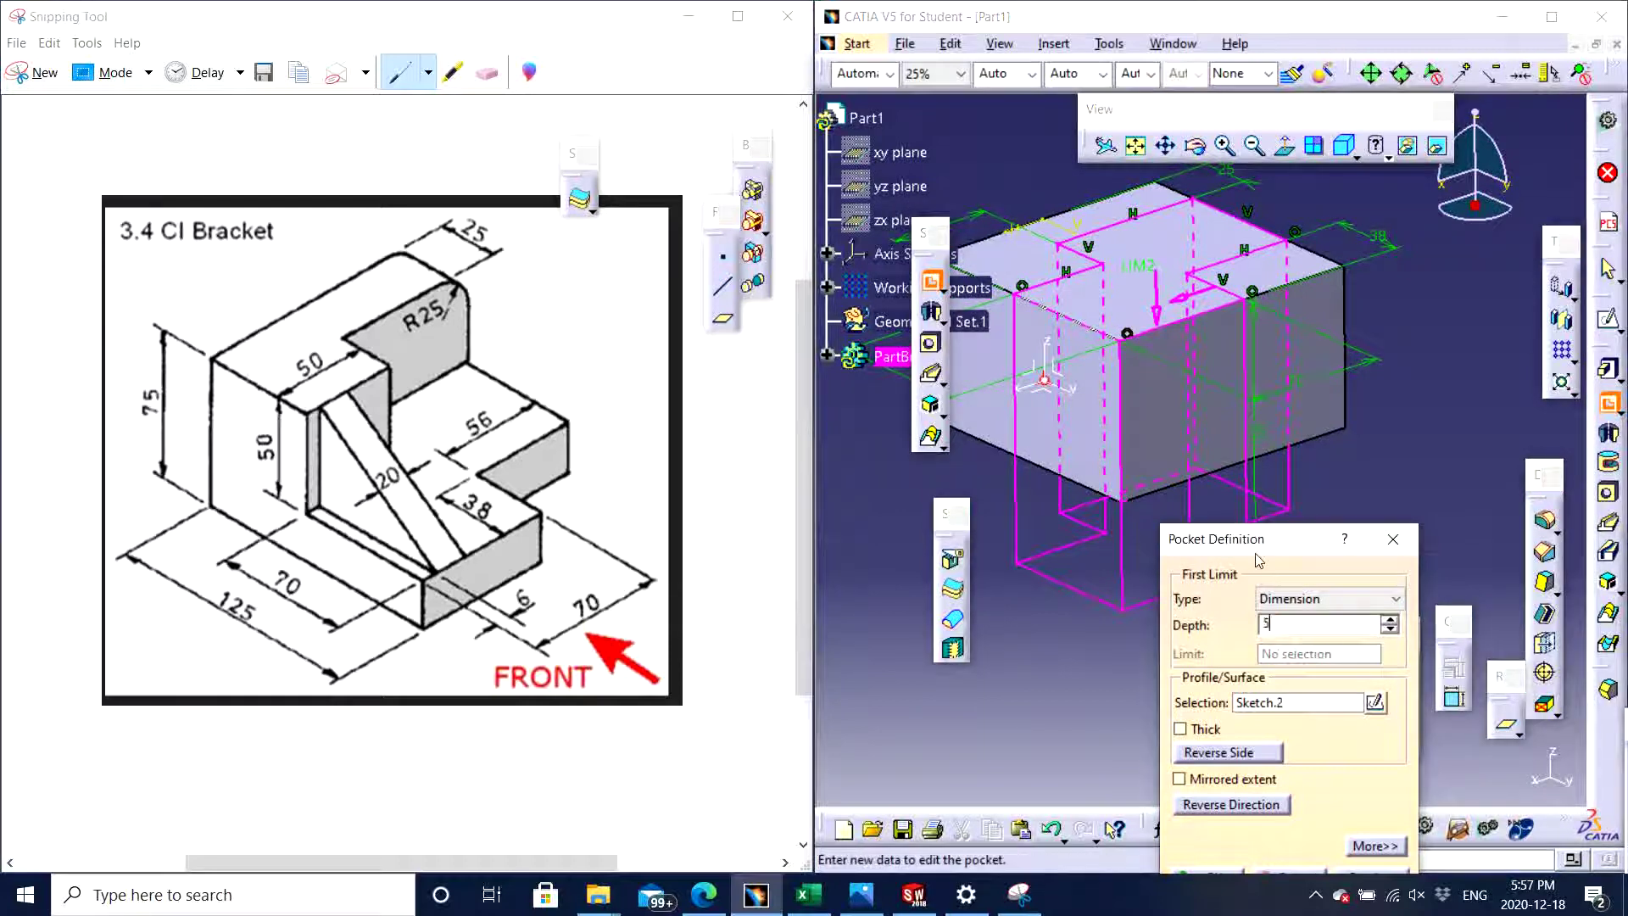
key("Return")
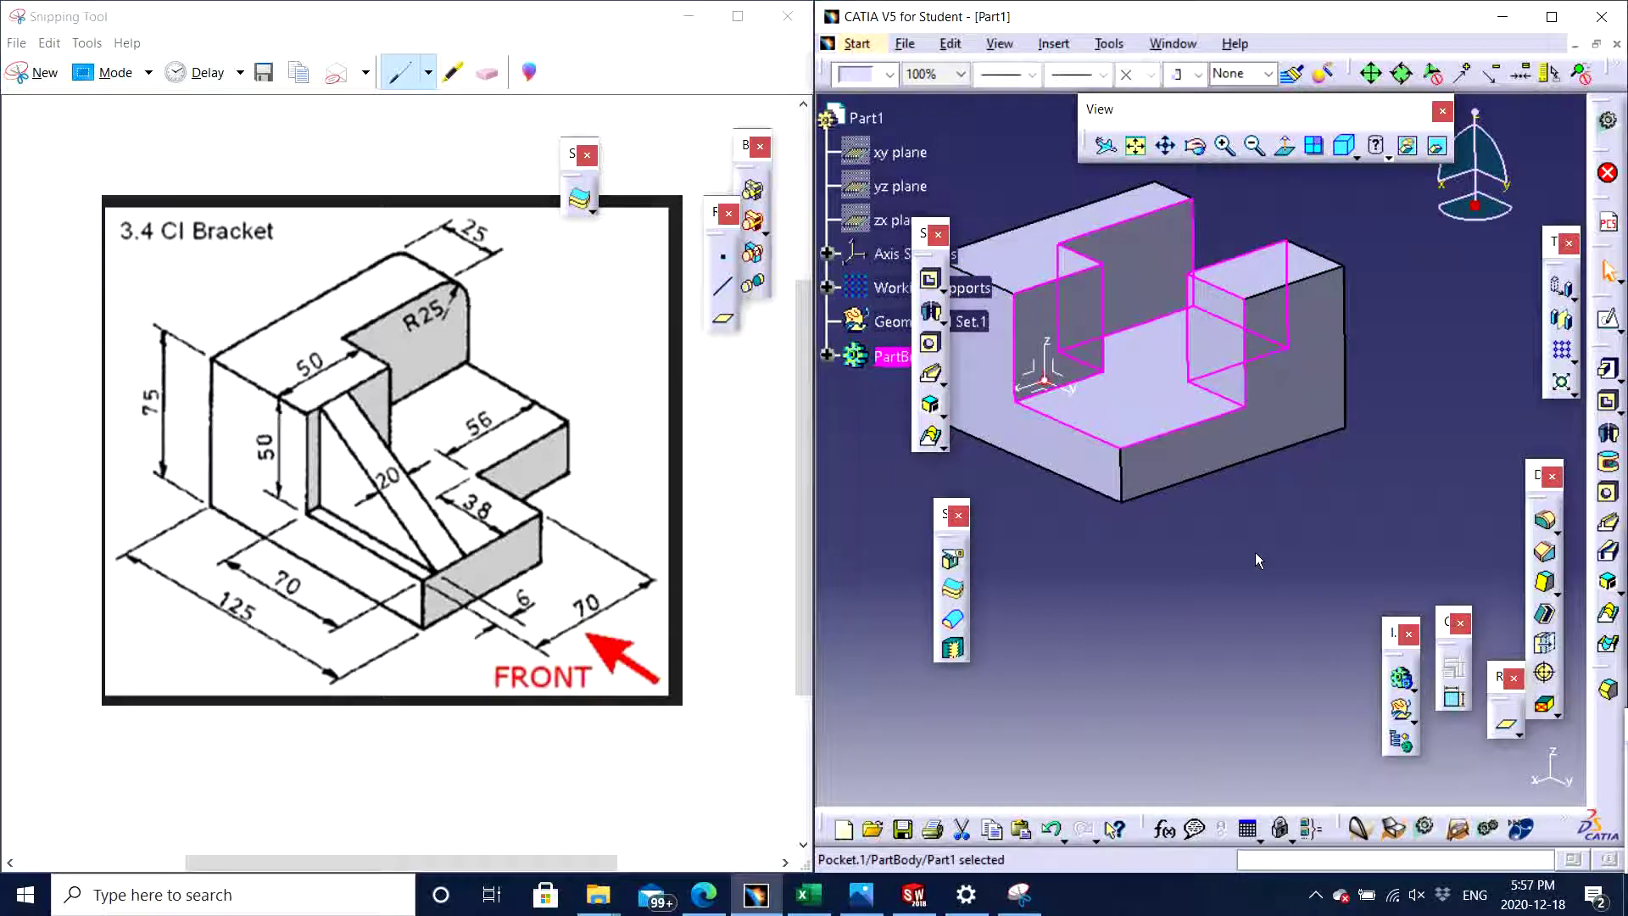
- Examine the dimensioned stepped-profile sketch behind the first pocket and return to the part
left_click(1280, 582)
middle_click_drag(1203, 497, 1240, 603)
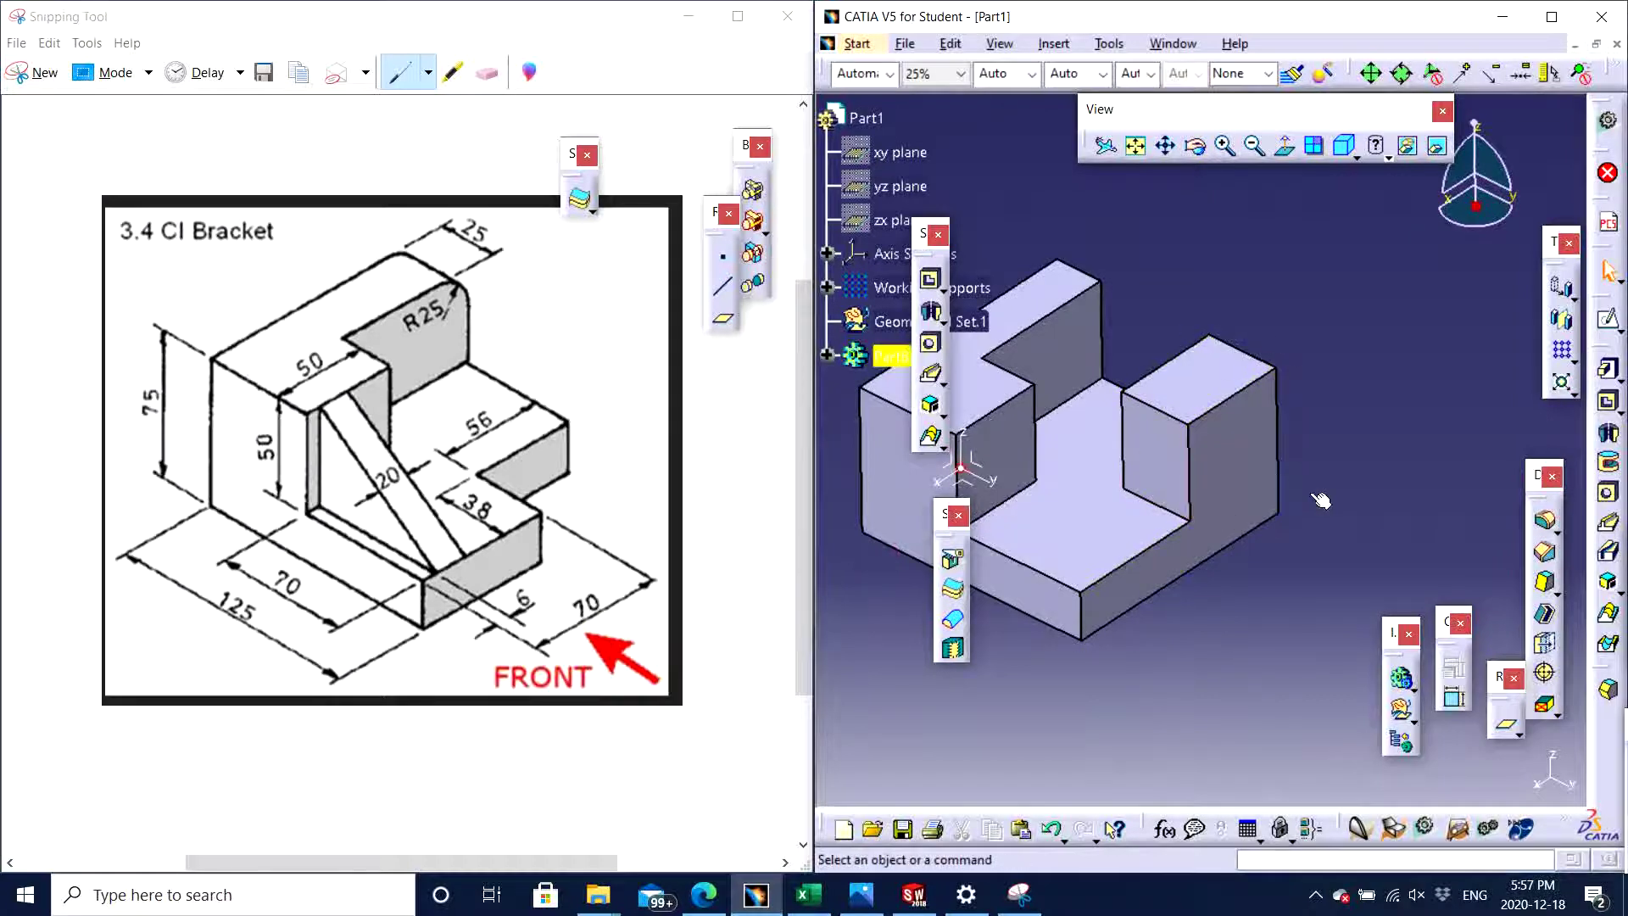
middle_click_drag(1196, 533, 1155, 490)
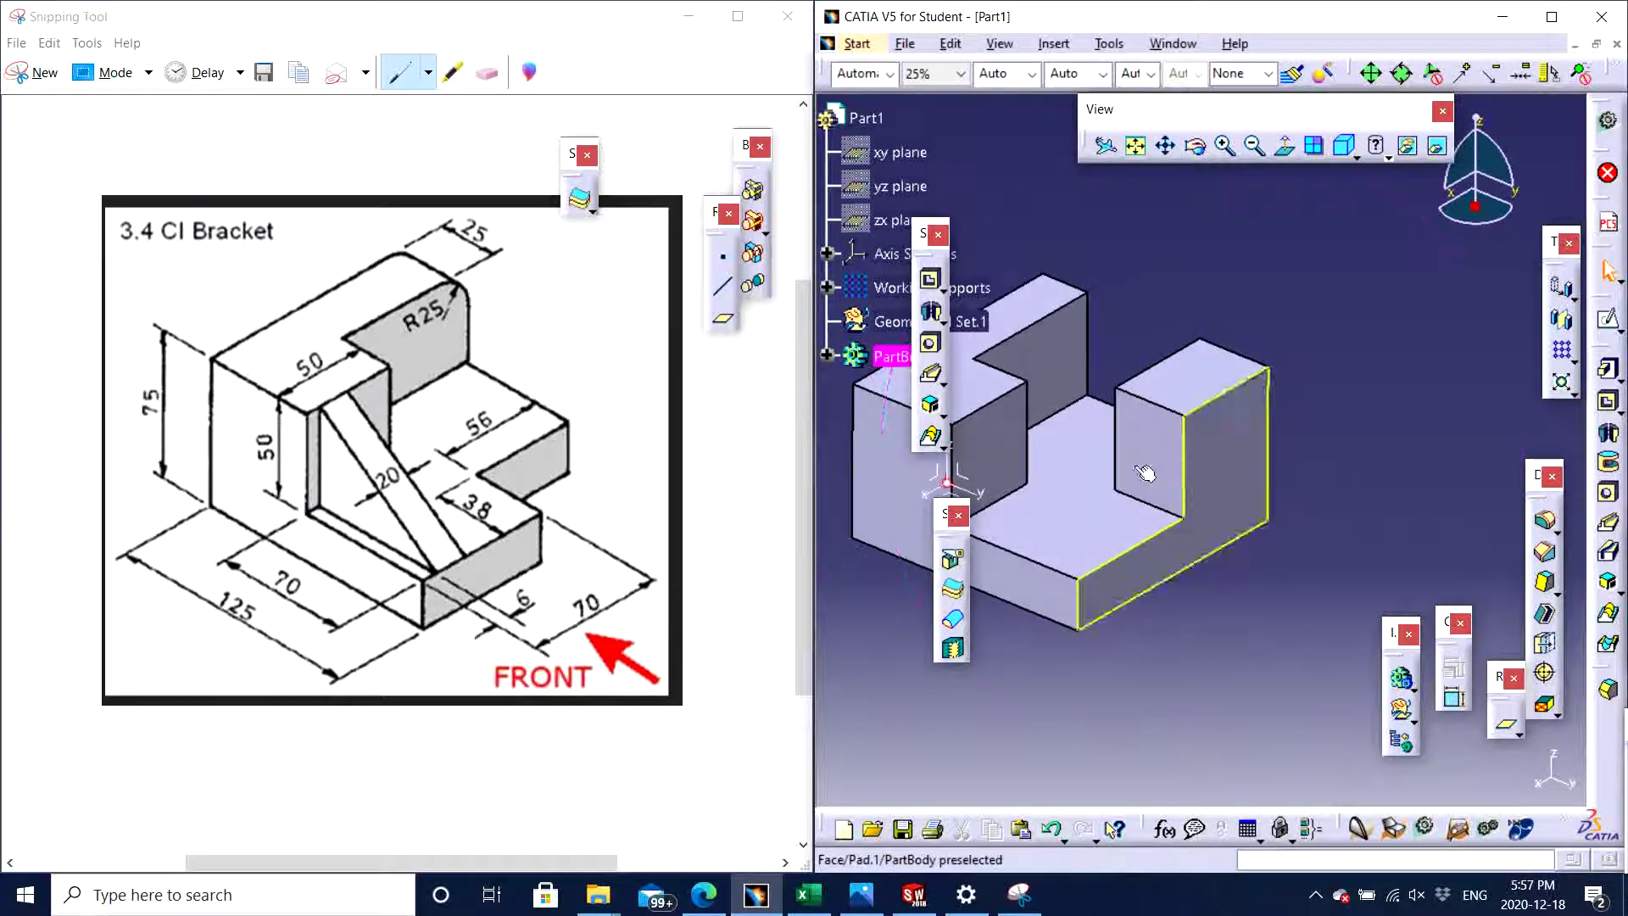
left_click(827, 354)
double_click(924, 532)
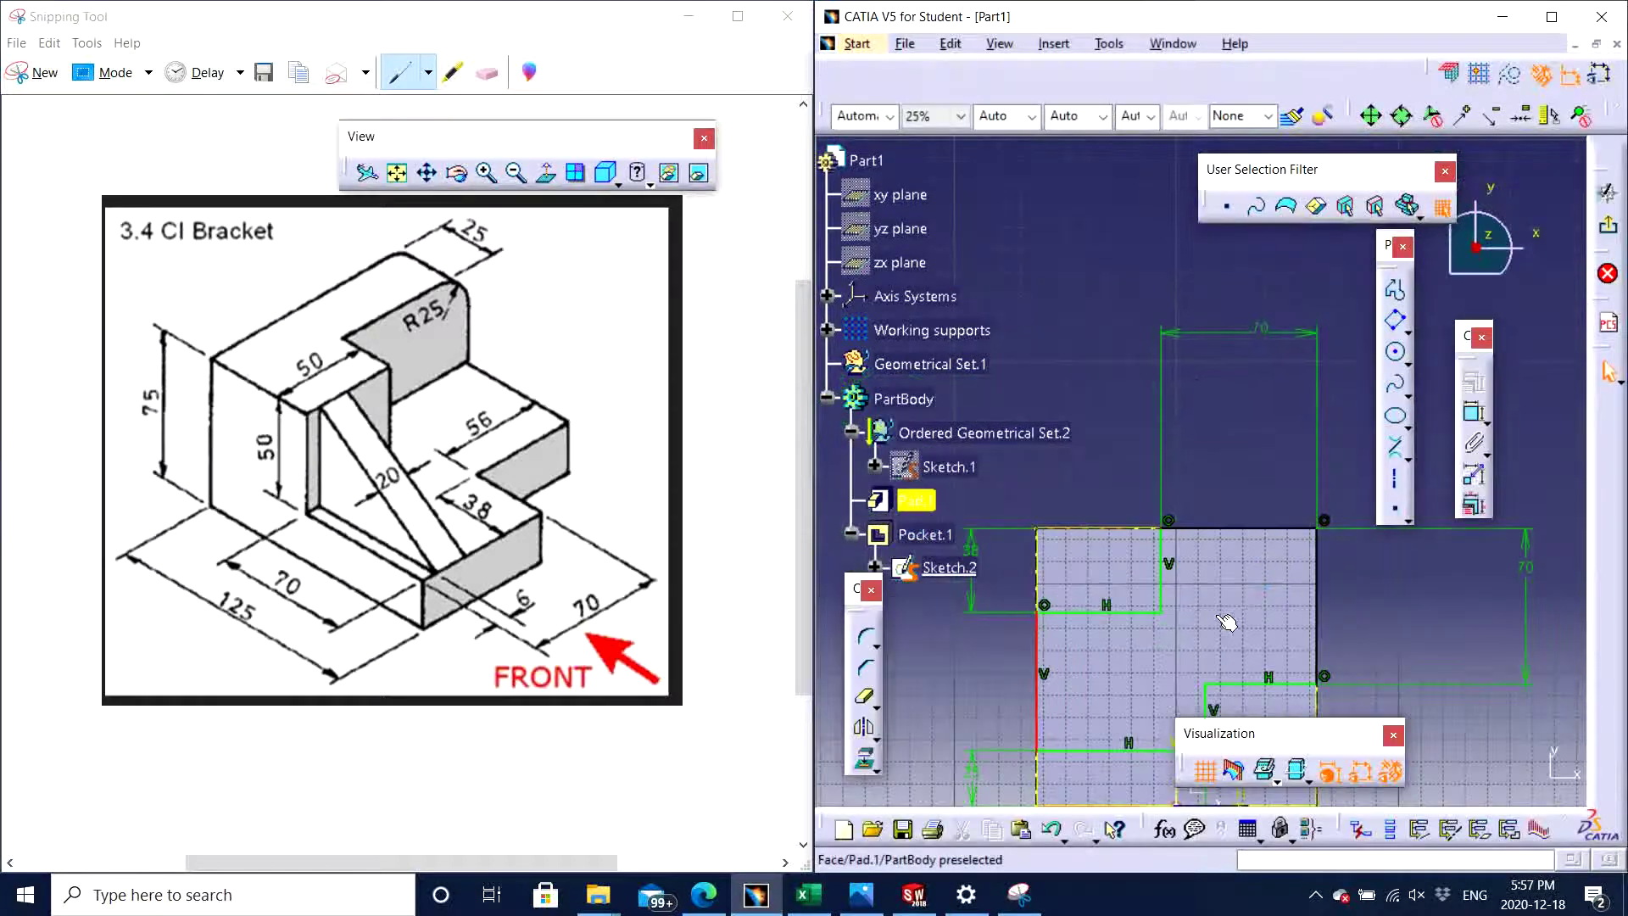
scroll(1225, 622, "down", 3)
mouse_move(1230, 678)
middle_mouse_down()
mouse_move(996, 508)
mouse_move(975, 551)
middle_mouse_up()
middle_click_drag(1221, 594, 1009, 703)
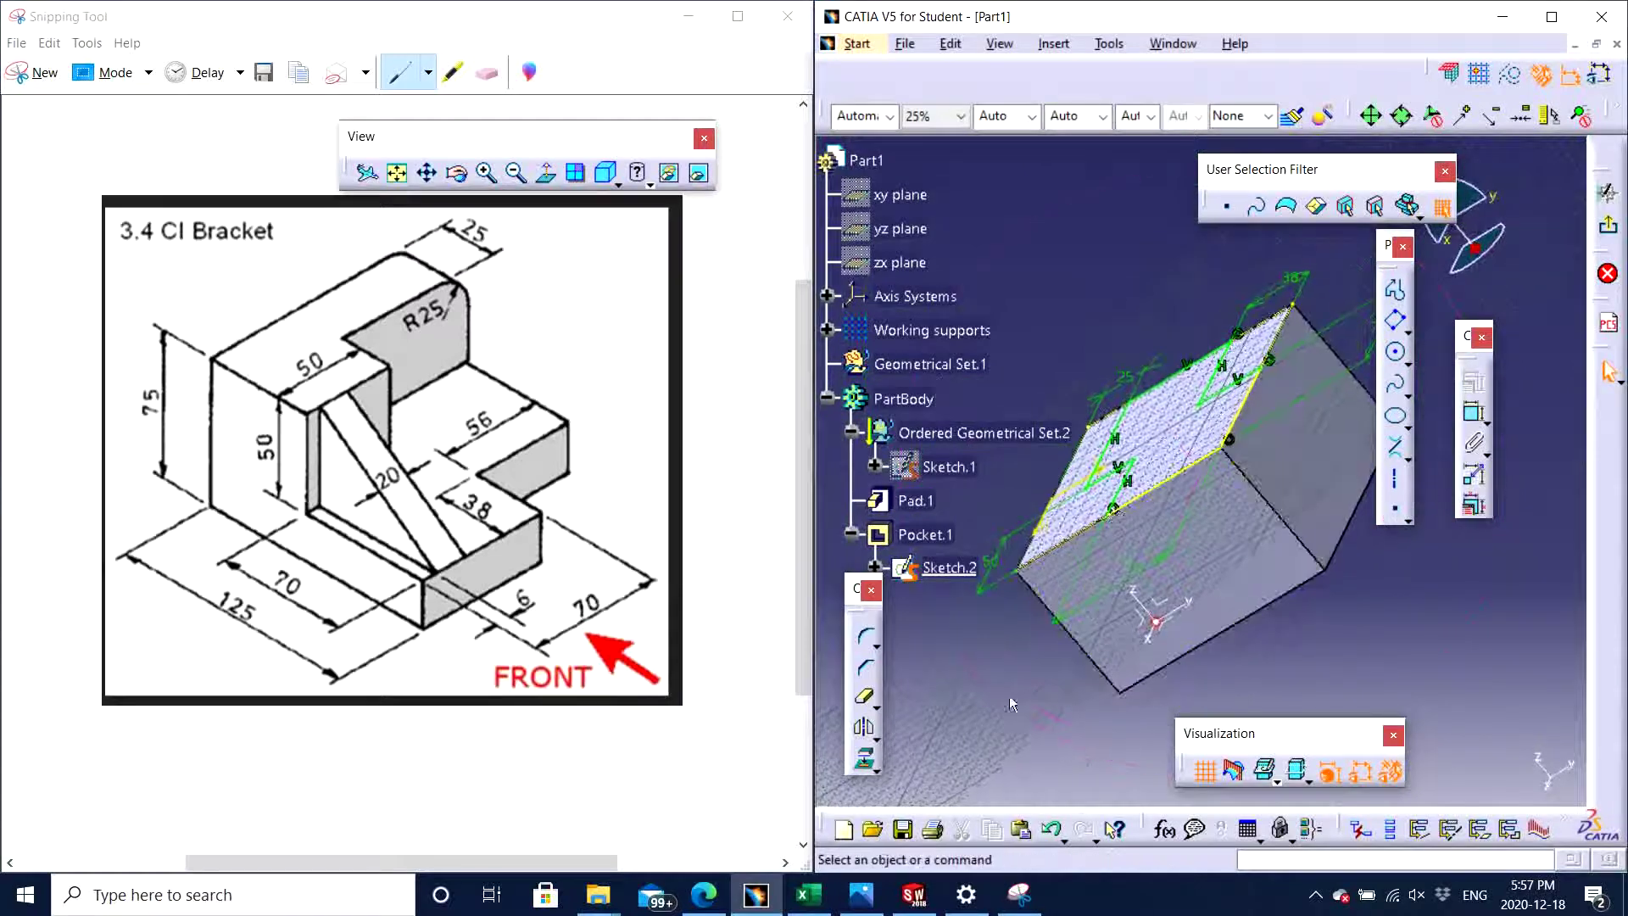
left_click(605, 172)
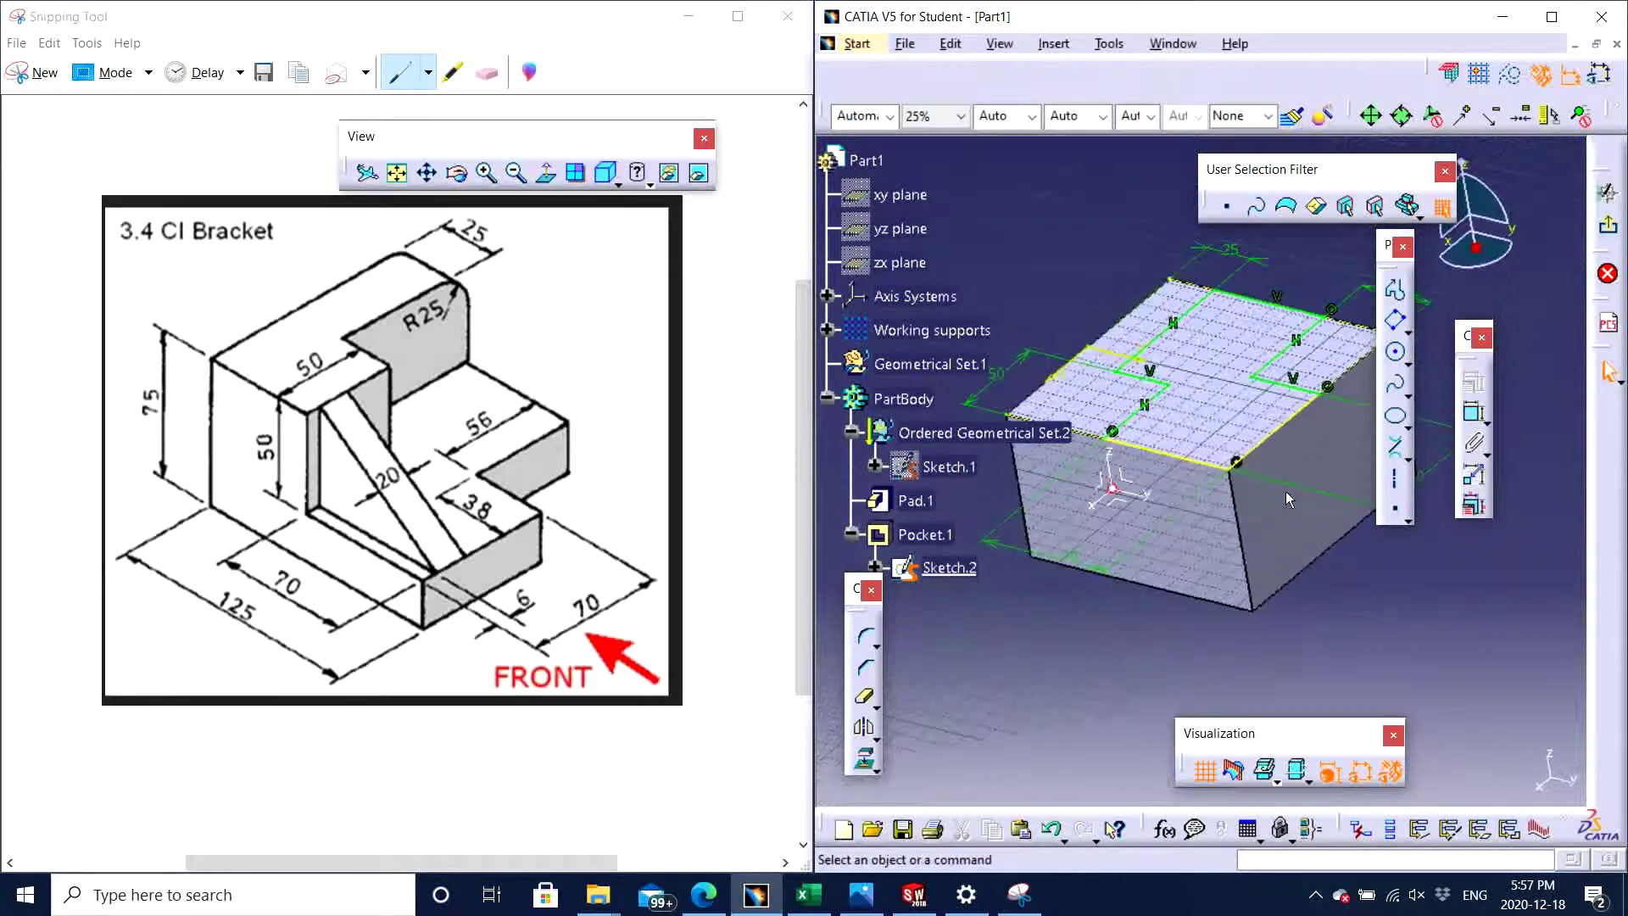
mouse_move(1114, 572)
middle_mouse_down()
mouse_move(1065, 581)
mouse_move(1017, 509)
middle_mouse_up()
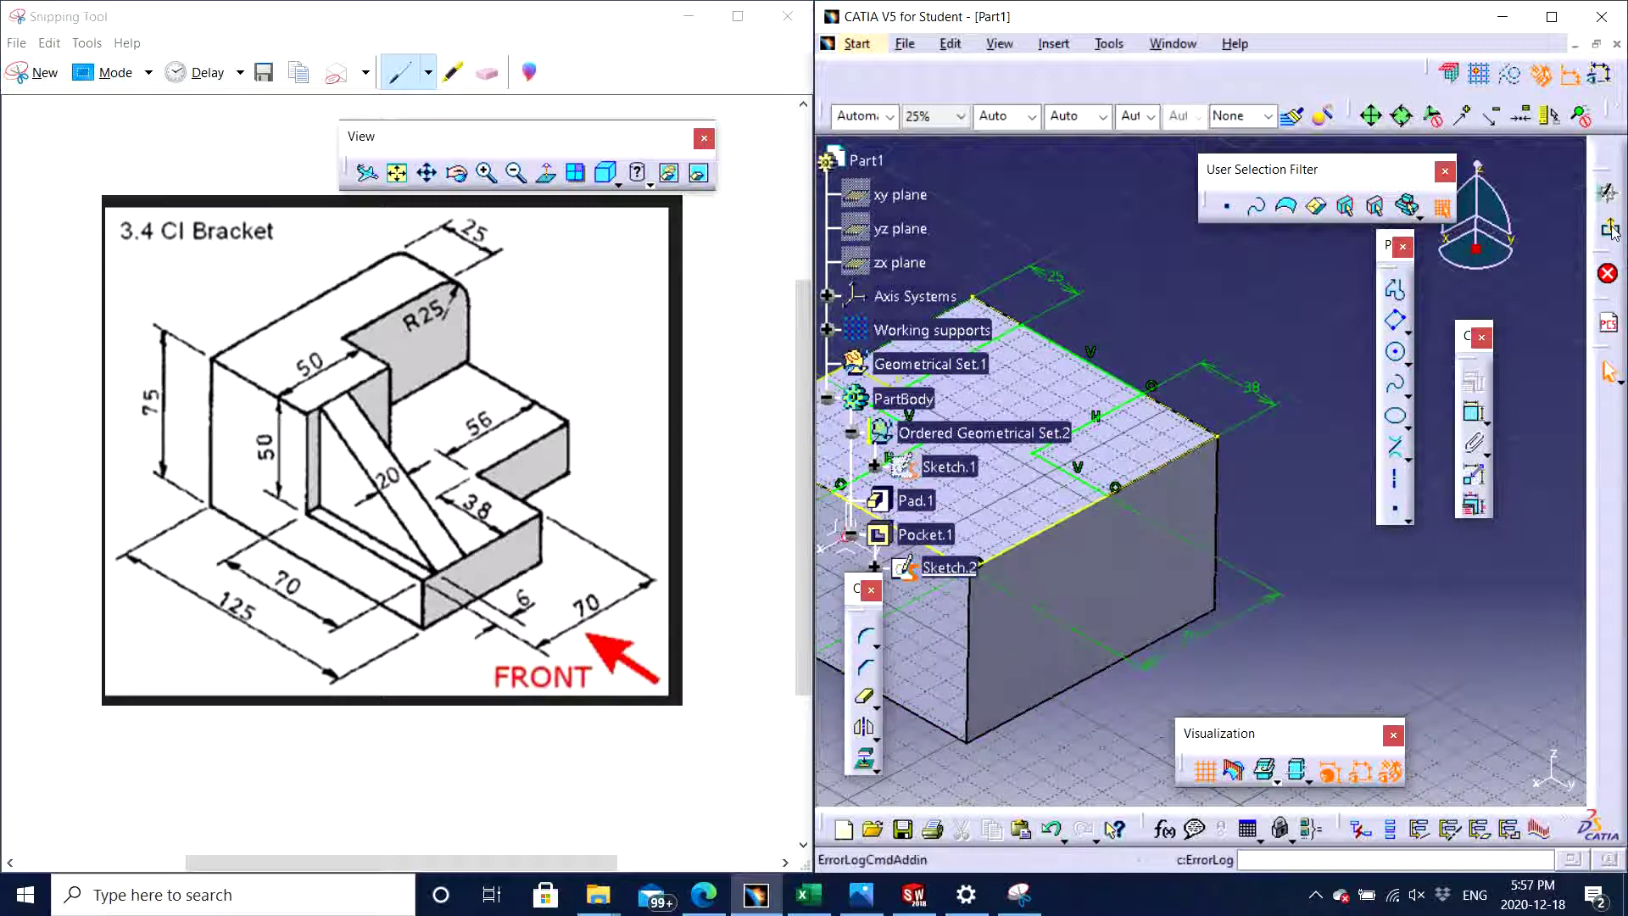
left_click(1607, 194)
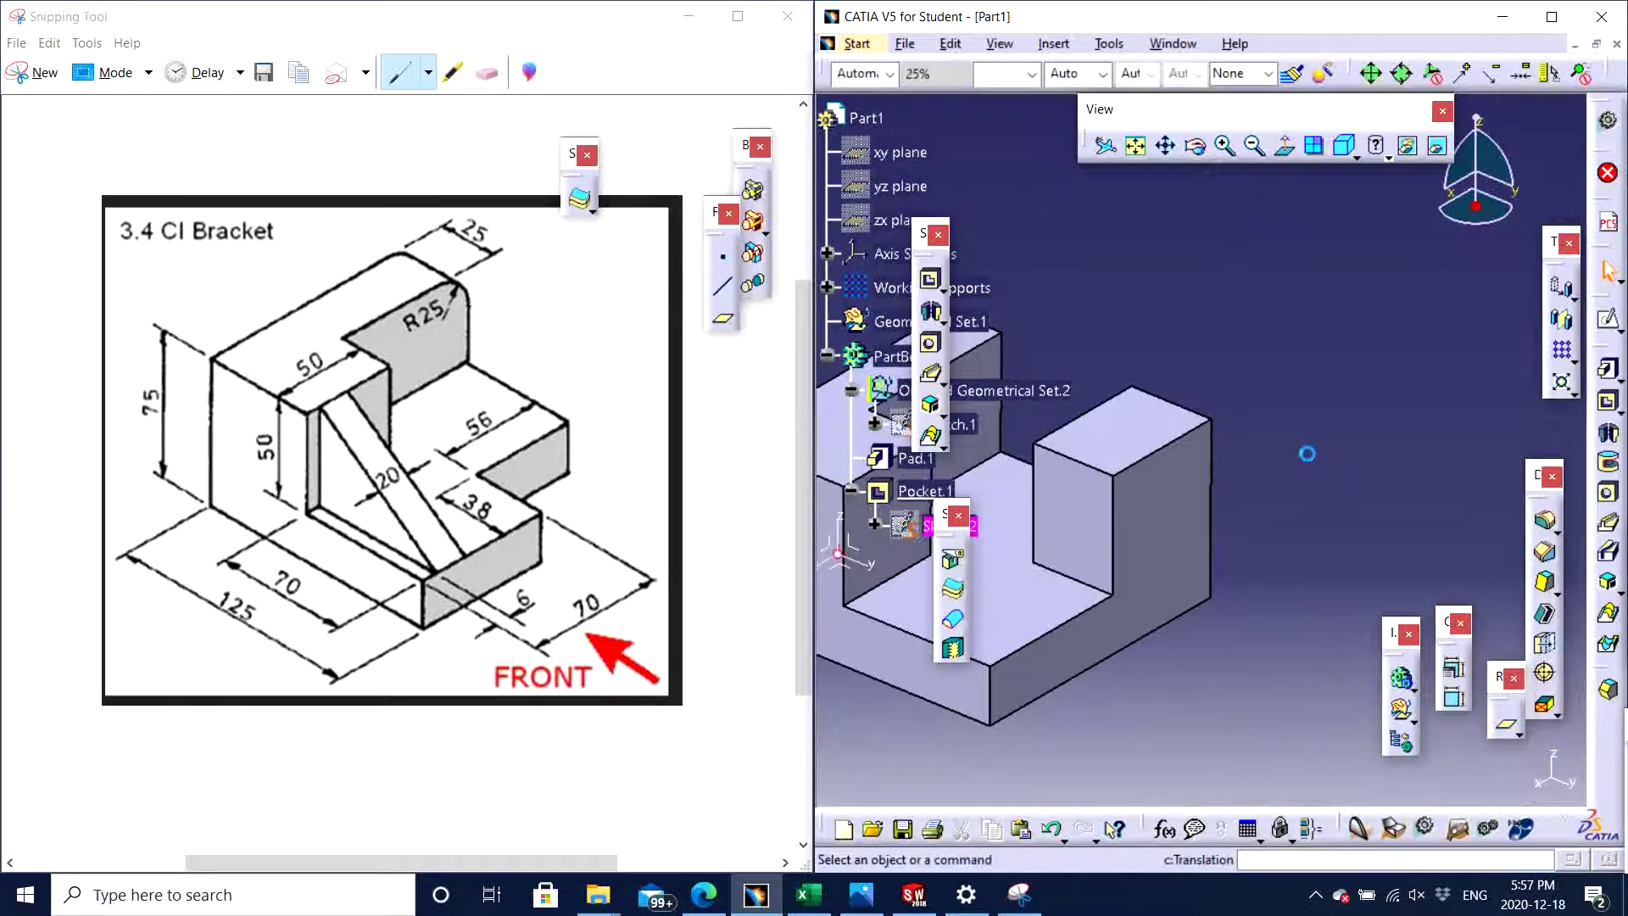
middle_click_drag(1261, 454, 1282, 580)
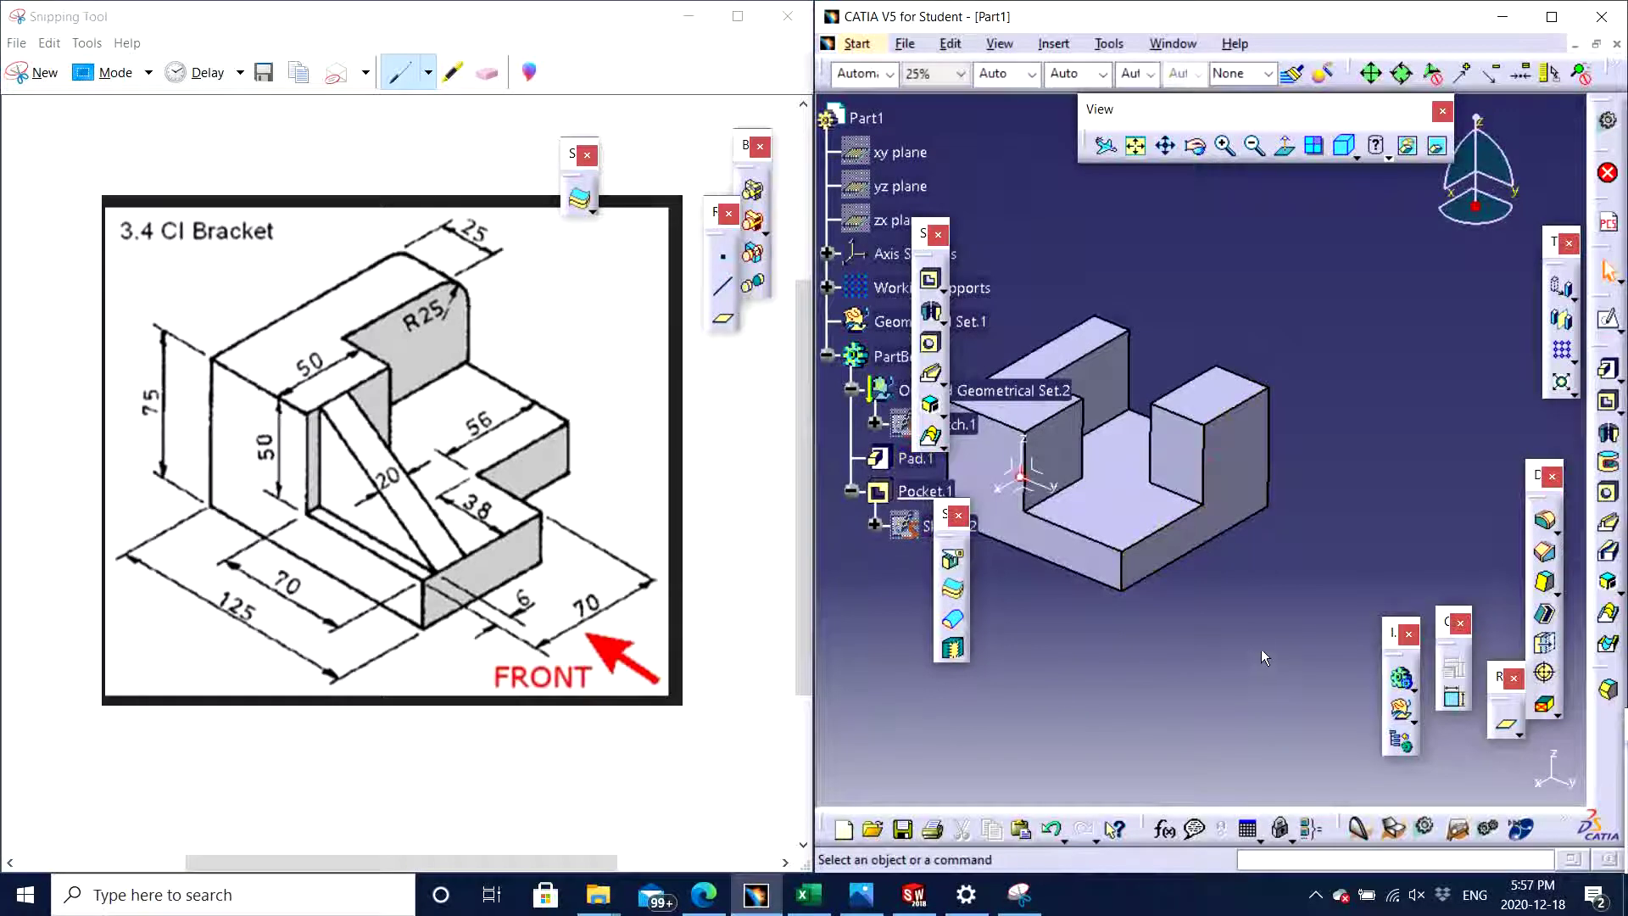
- Sketch on the upper face of the raised corner block and project that face's outline into the sketch
mouse_move(1314, 429)
middle_mouse_down()
mouse_move(1298, 485)
mouse_move(1299, 449)
middle_mouse_up()
left_click(1608, 319)
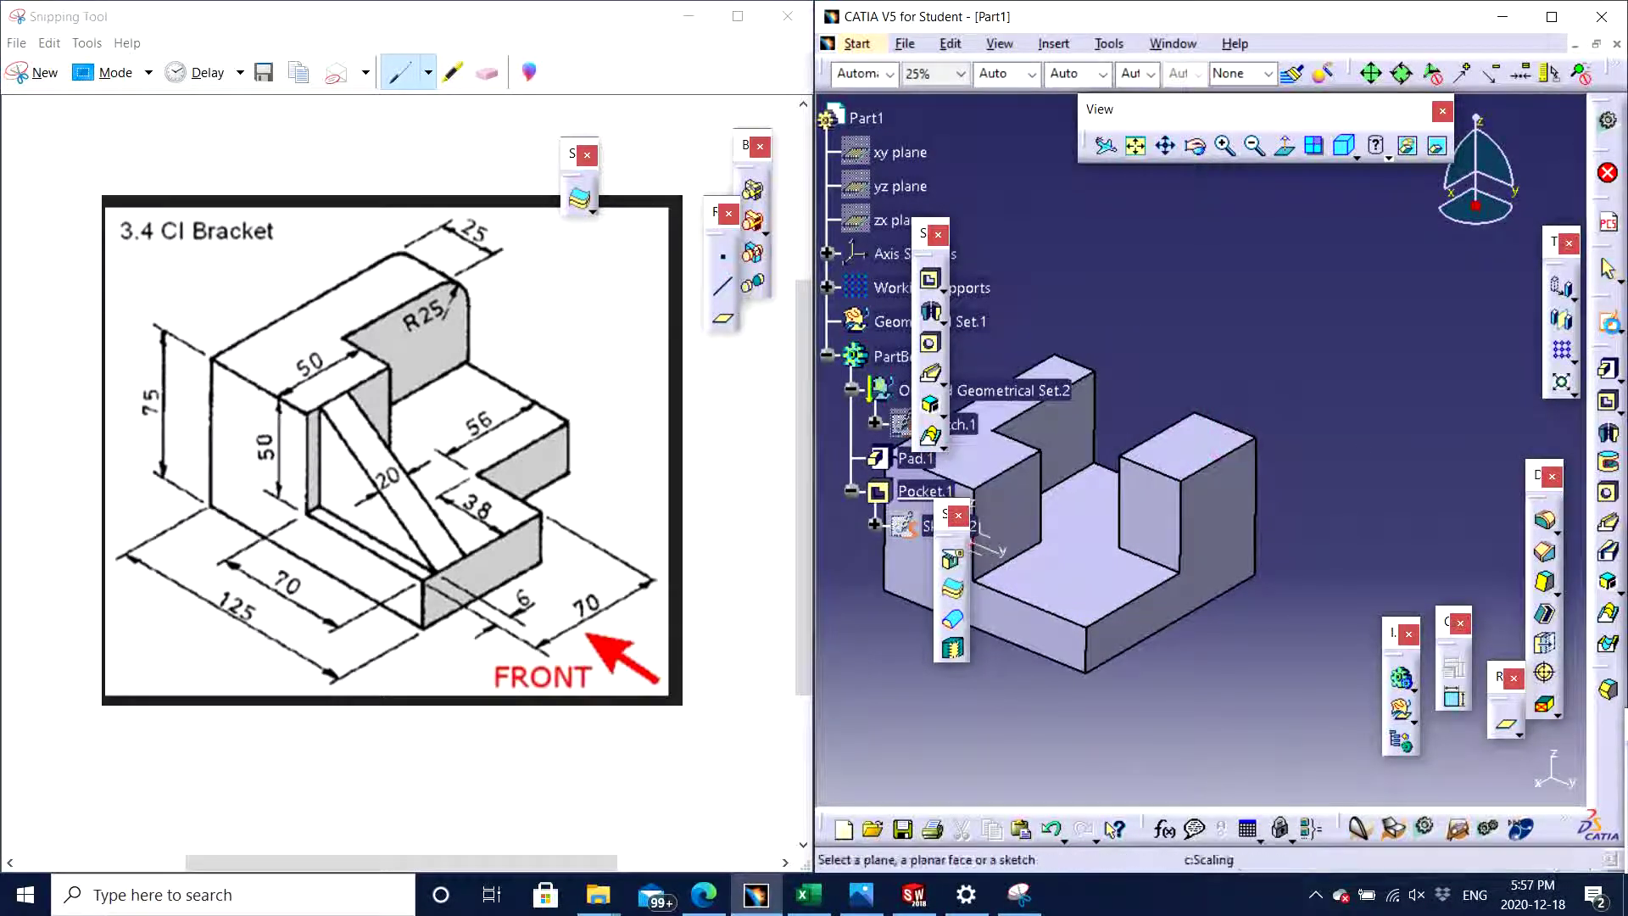
left_click(1195, 446)
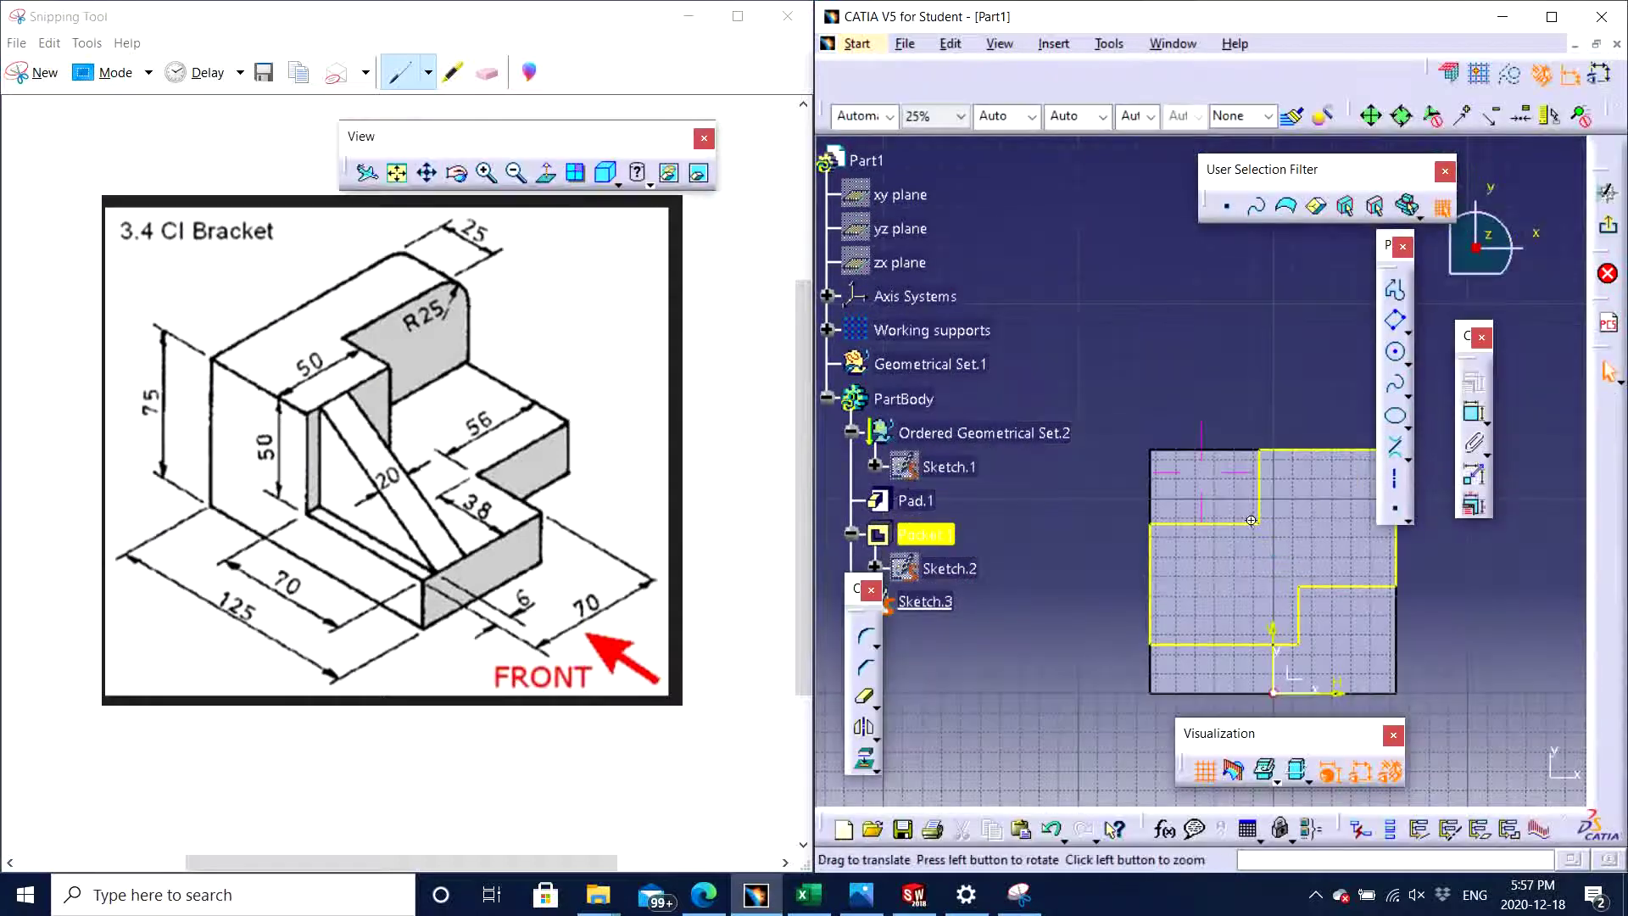
left_click(604, 173)
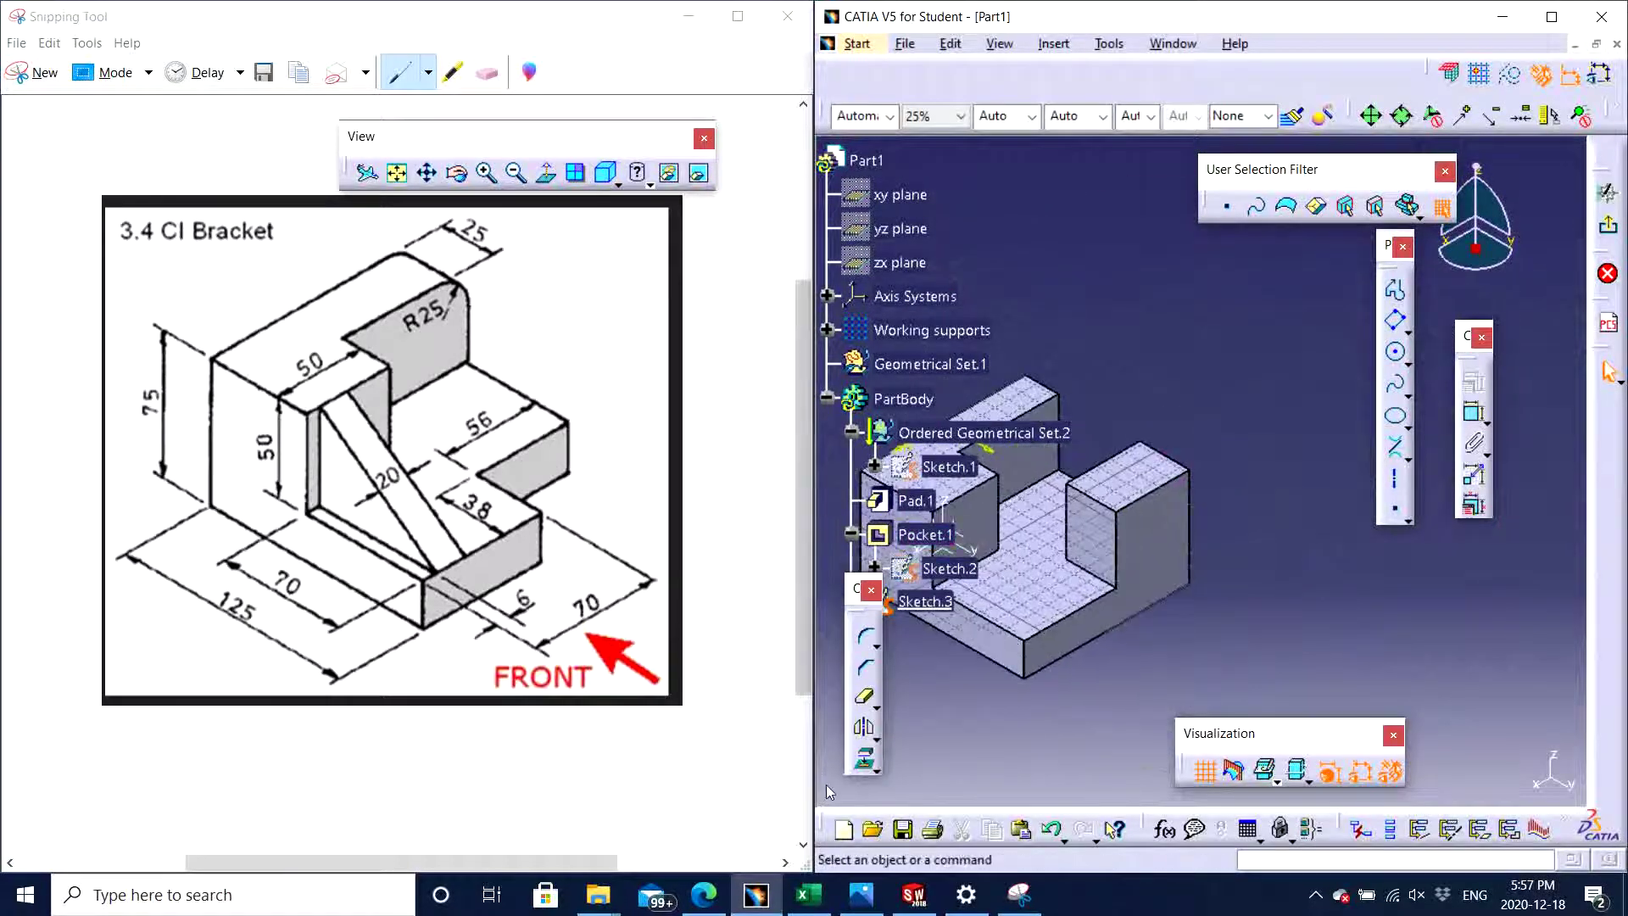
left_click(865, 764)
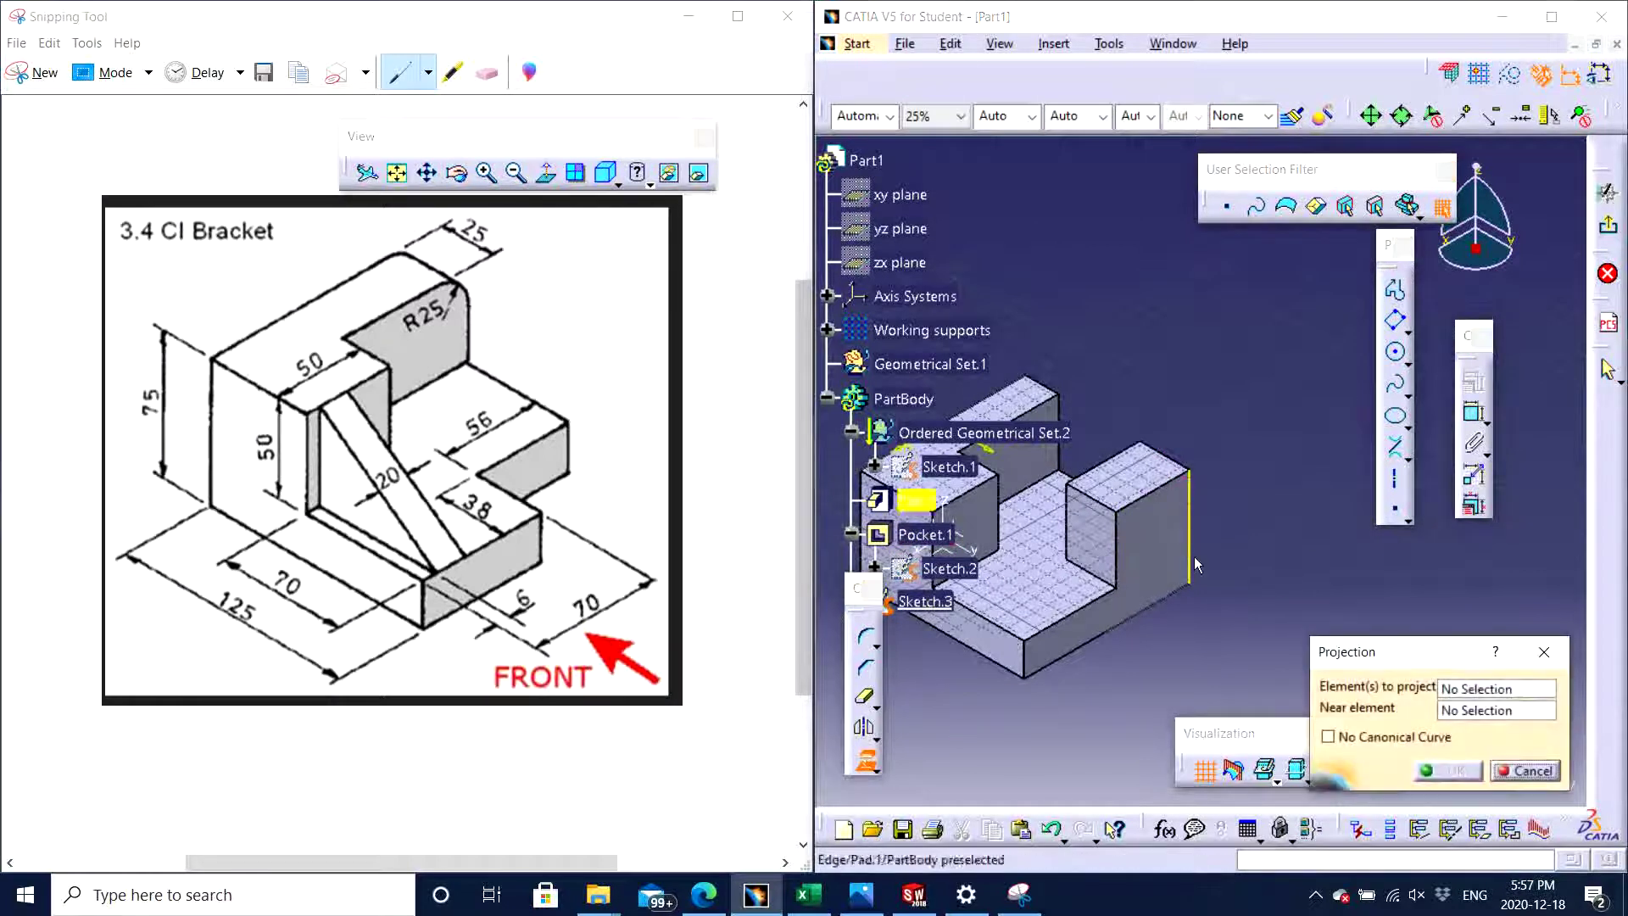
left_click(1156, 466)
left_click(1455, 771)
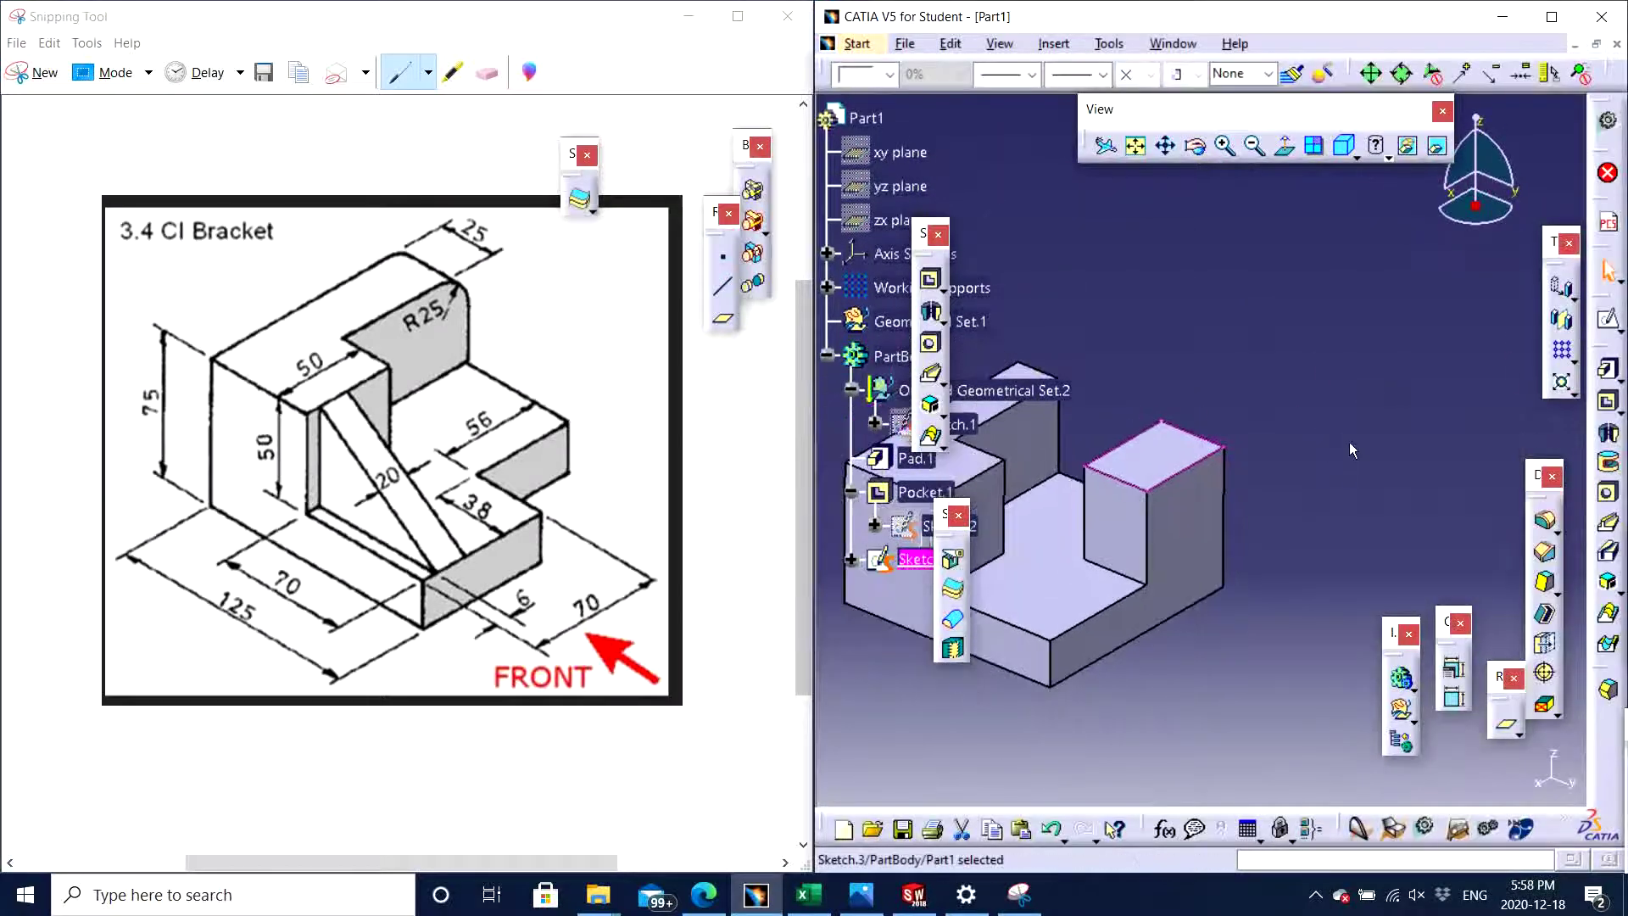
- Remove the raised corner block with a Pocket from the projected outline, limited Up to last
left_click(1608, 400)
left_click(1298, 565)
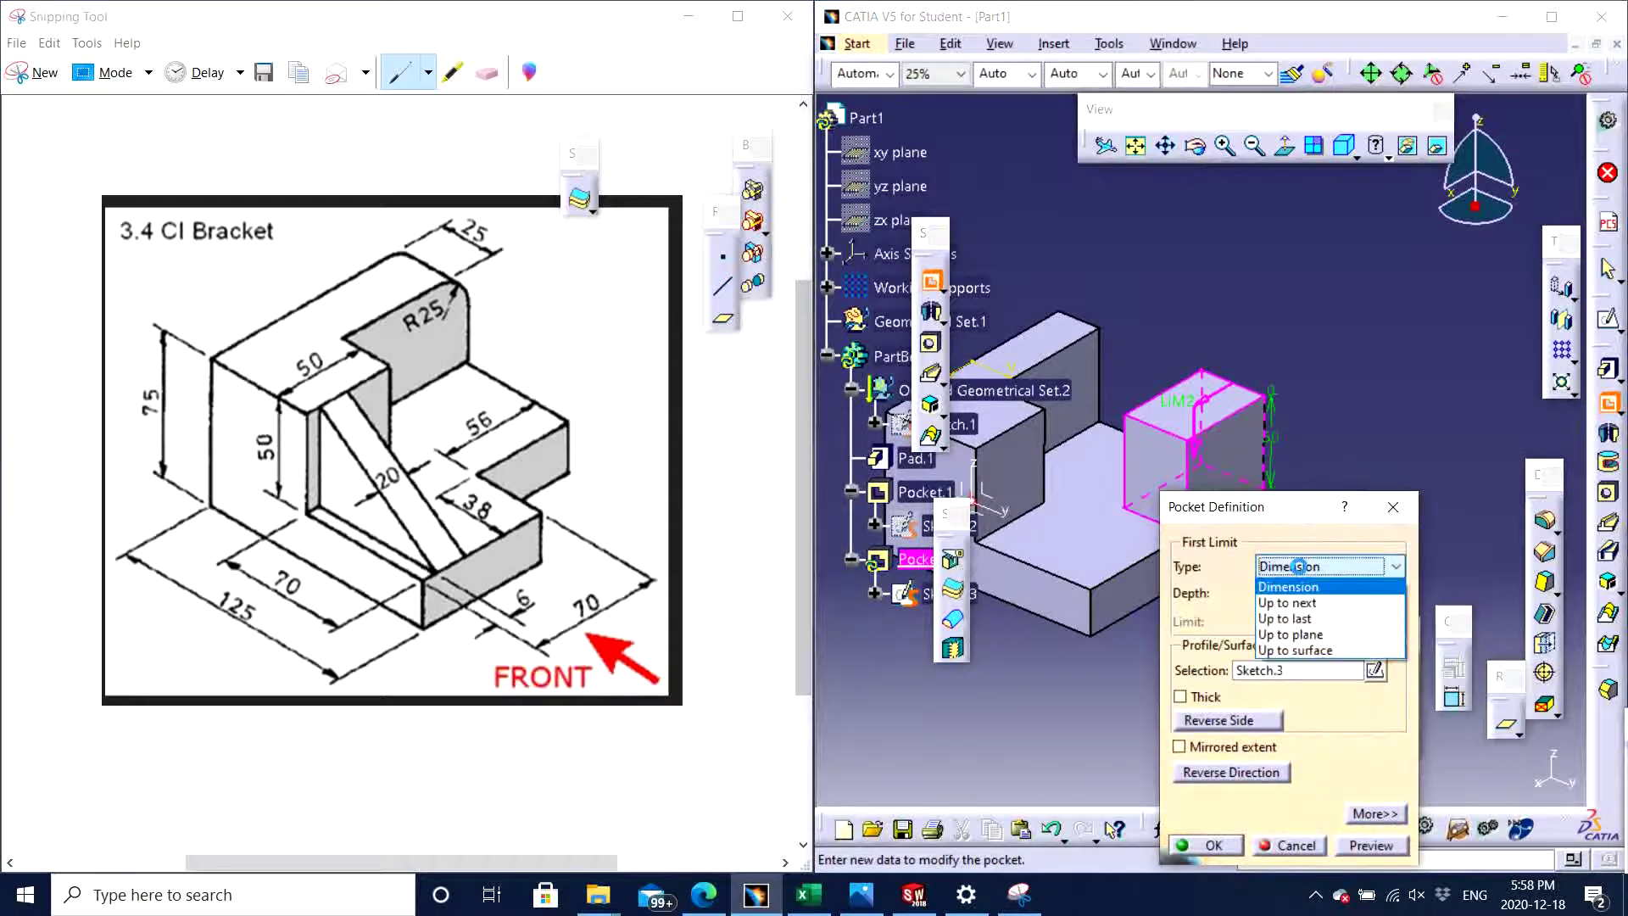
left_click(1297, 618)
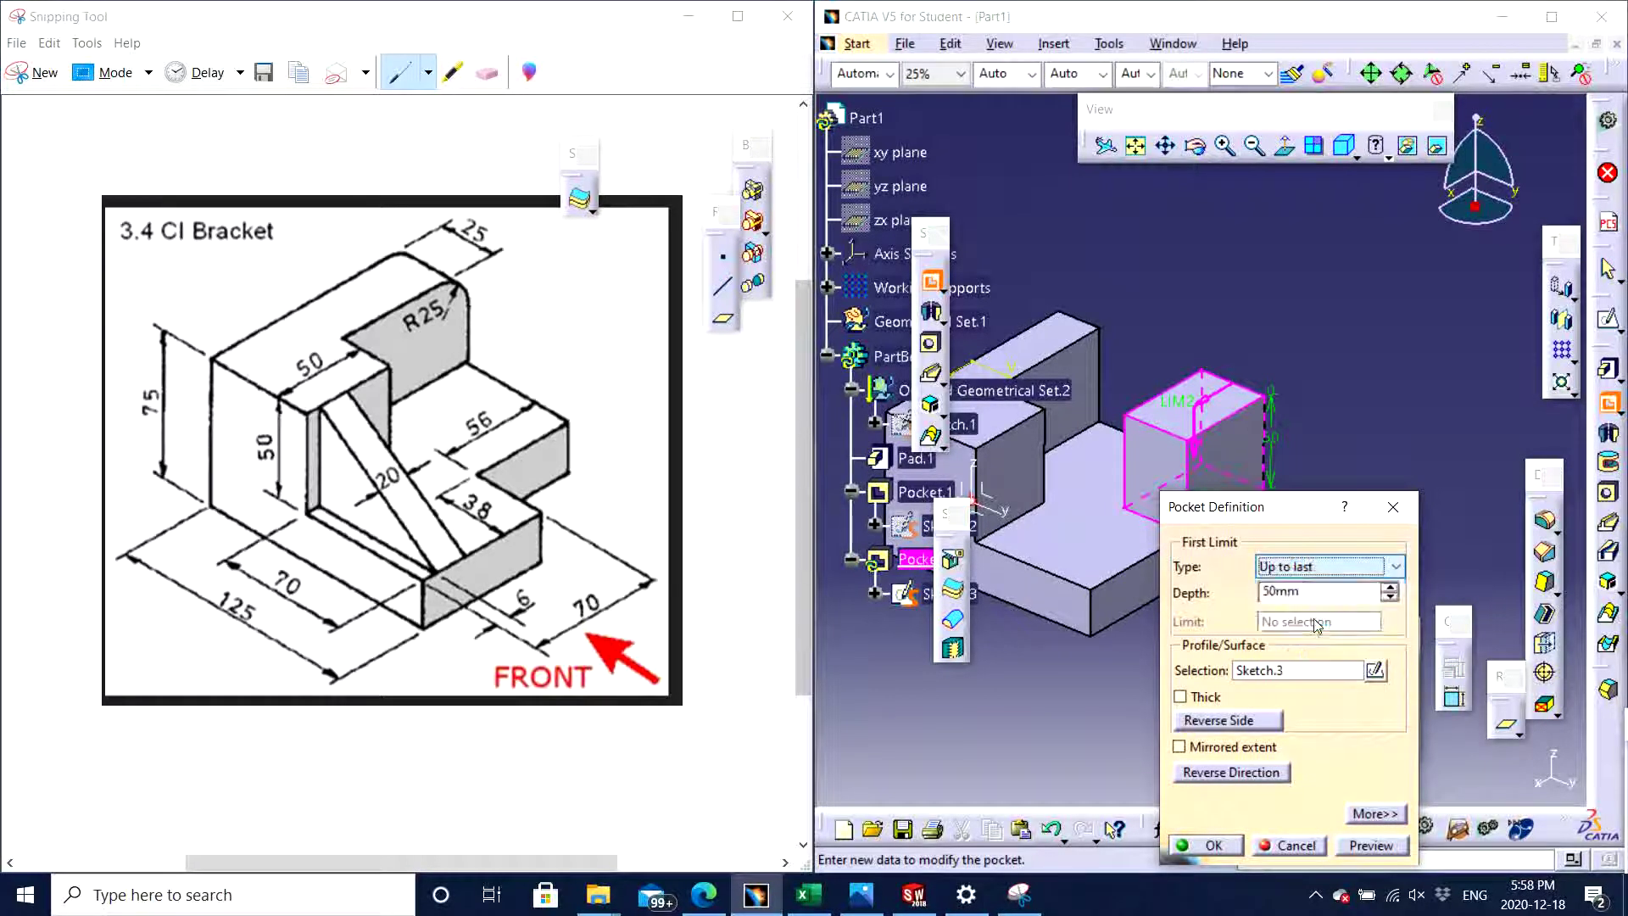
left_click(1214, 845)
left_click(1239, 625)
middle_click_drag(1240, 624, 1310, 658)
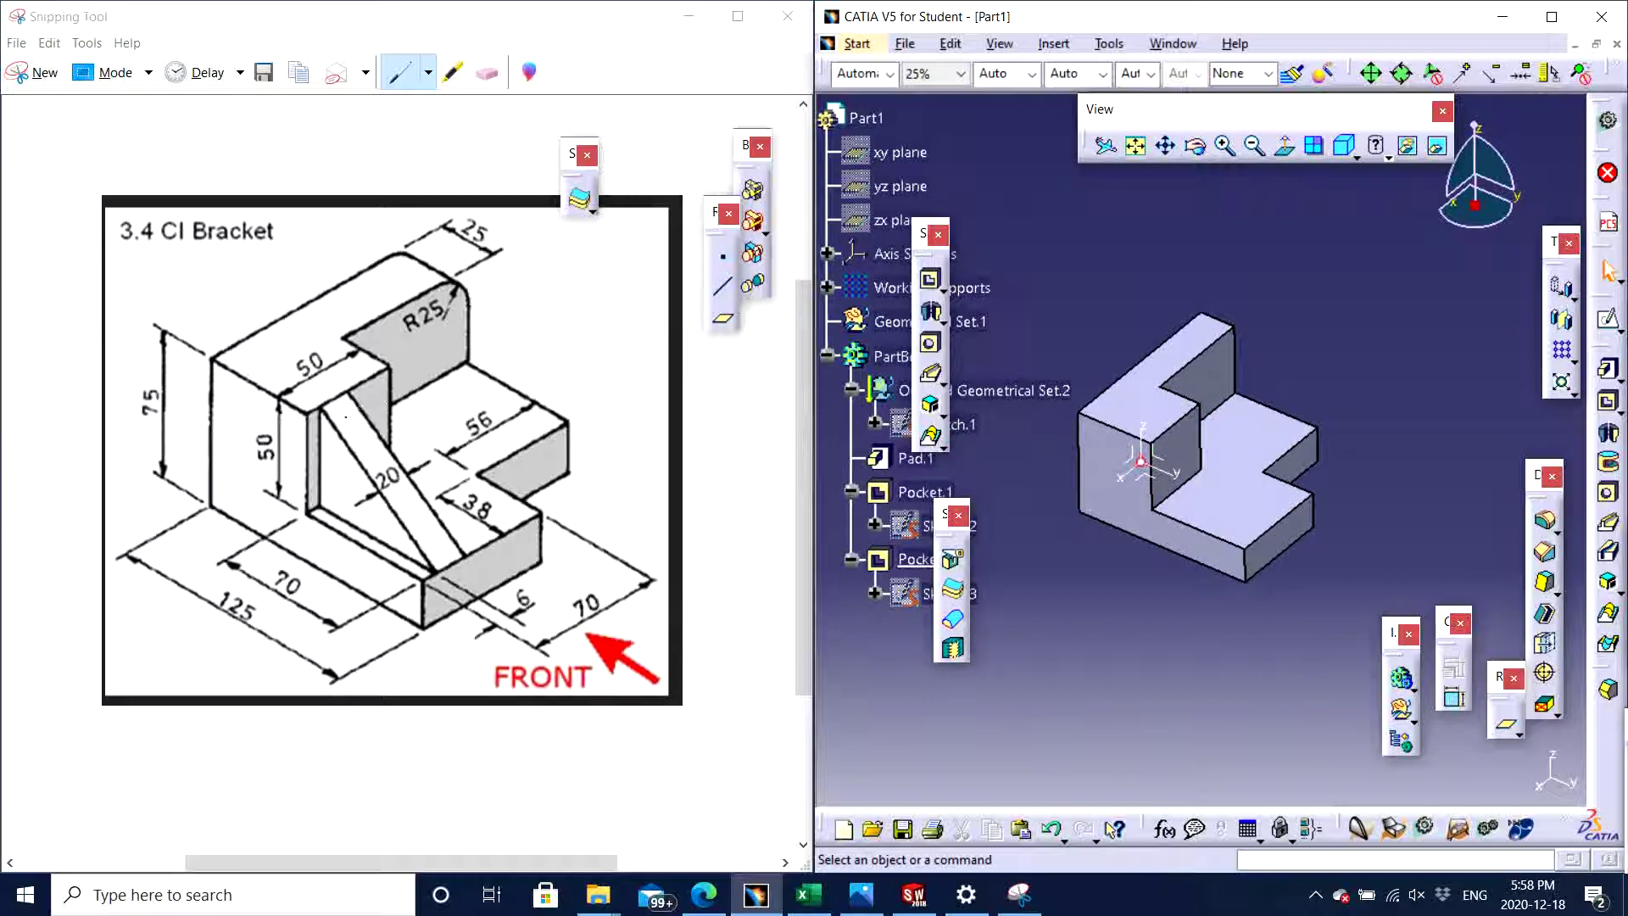
- Start a plane offset from the L-shaped side face of the bracket
middle_click_drag(1233, 624, 1268, 555)
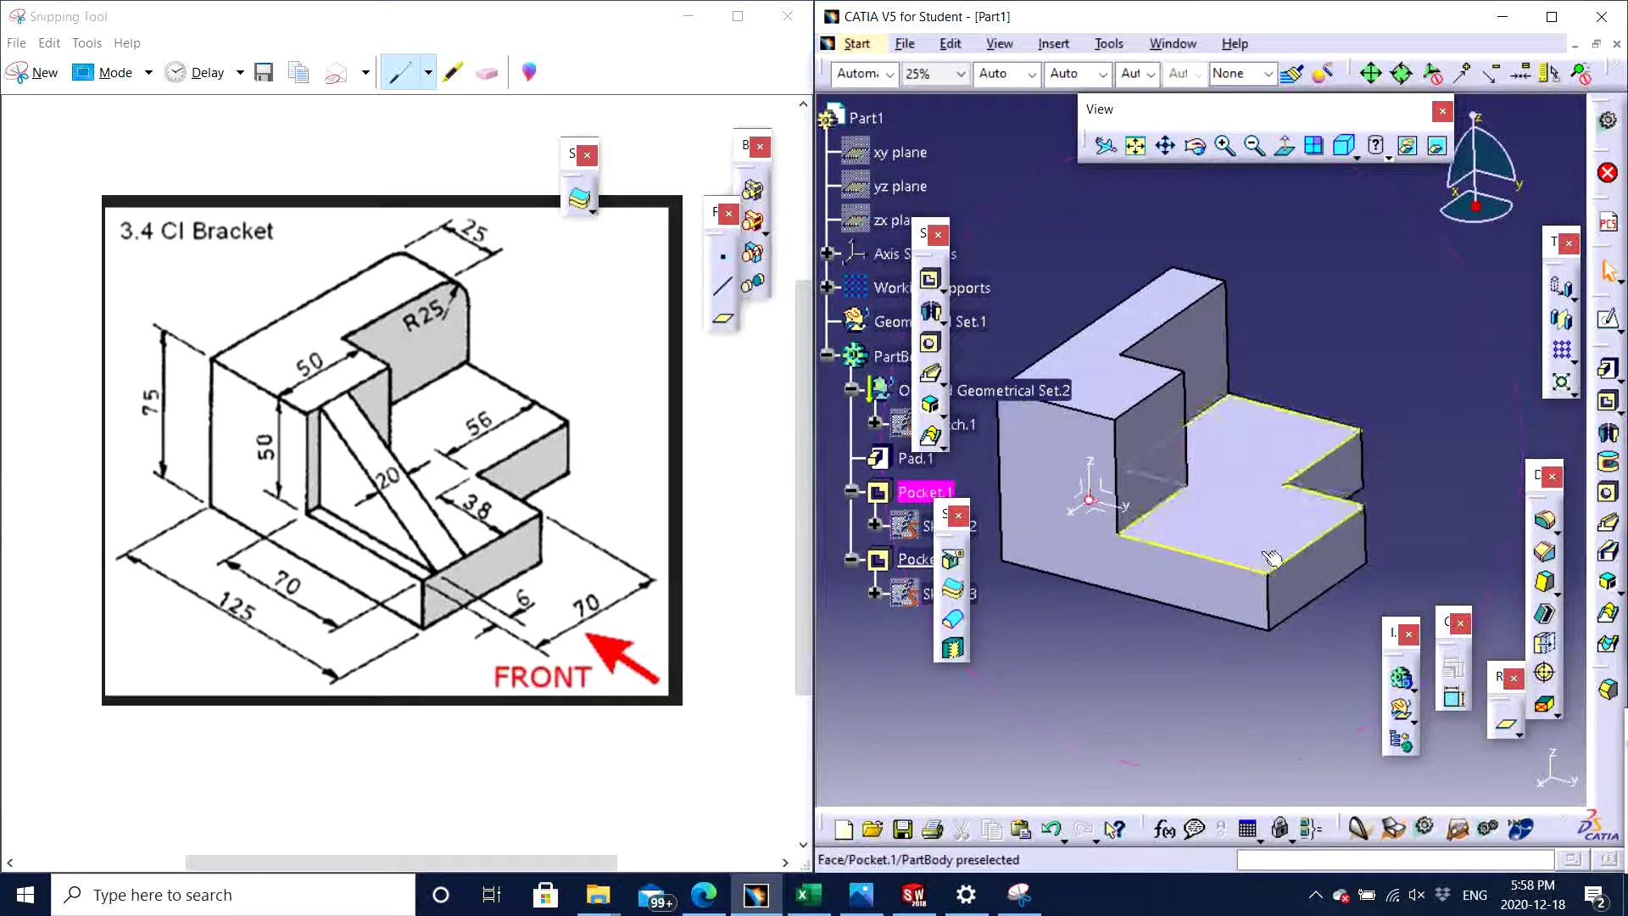
left_click(1508, 731)
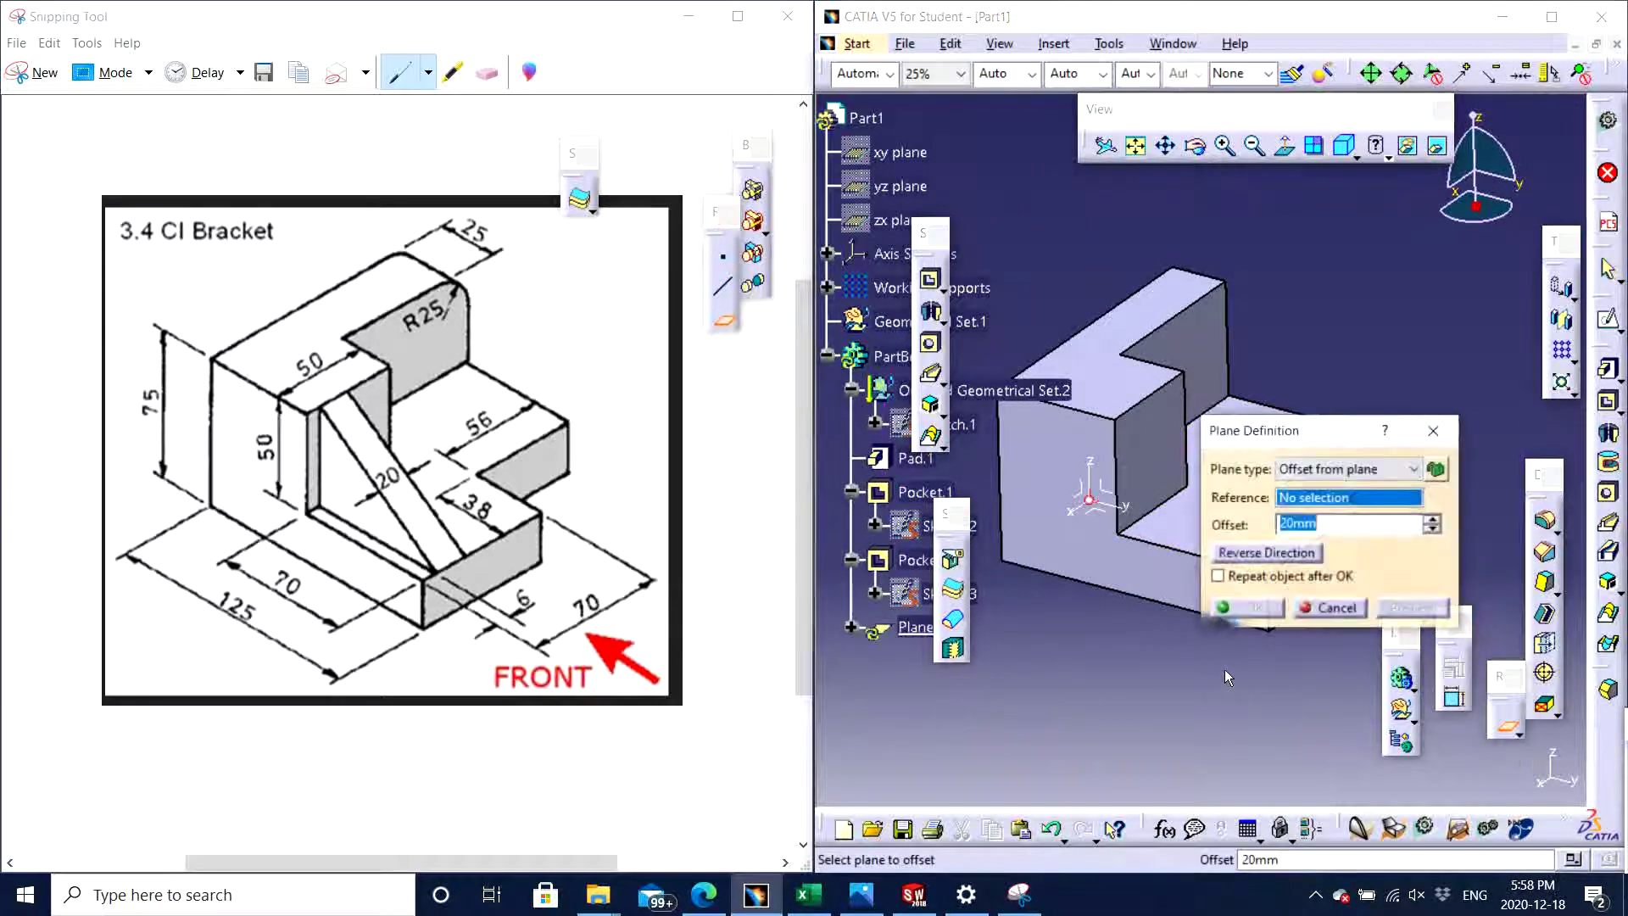
left_click_drag(1297, 434, 1355, 199)
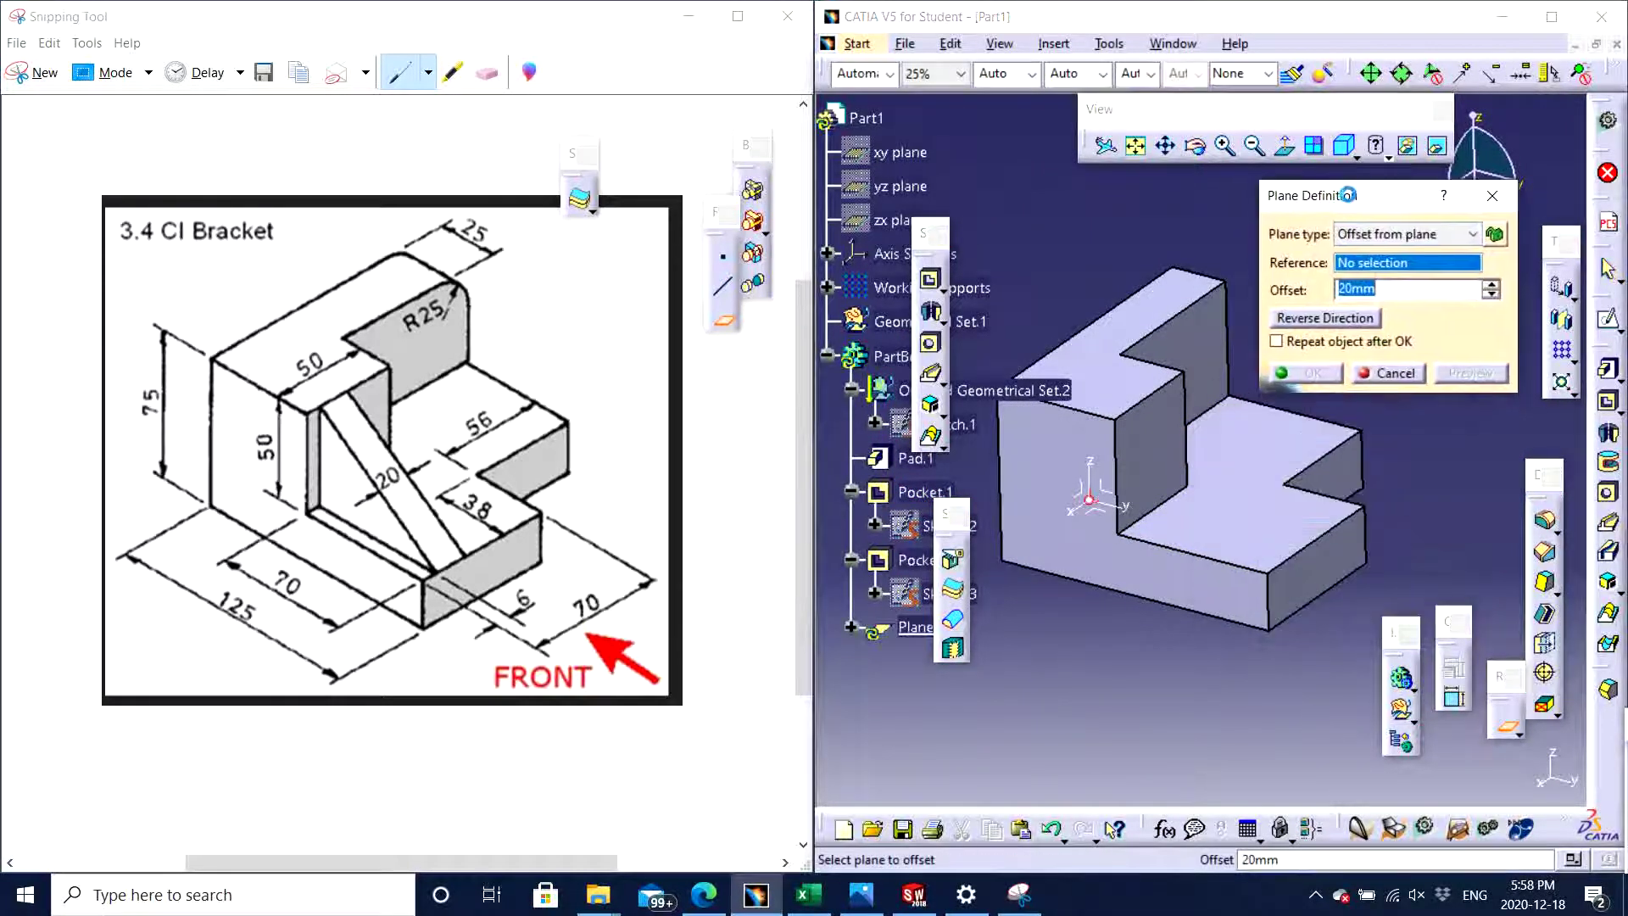
left_click(1403, 234)
left_click(1398, 232)
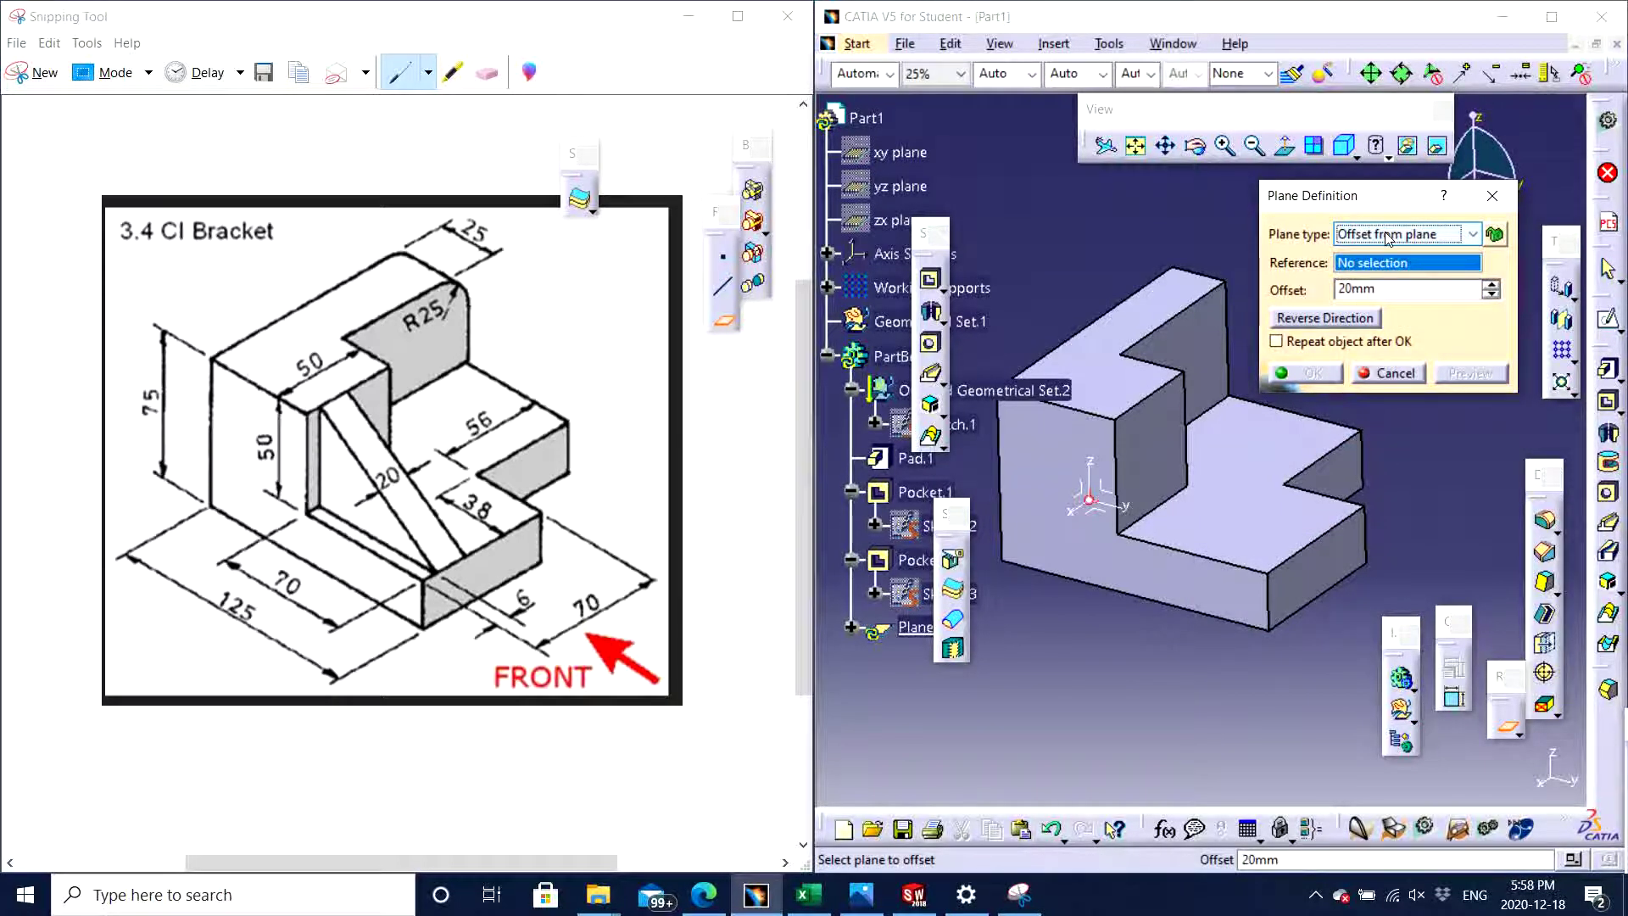
middle_click_drag(1215, 625, 1161, 651)
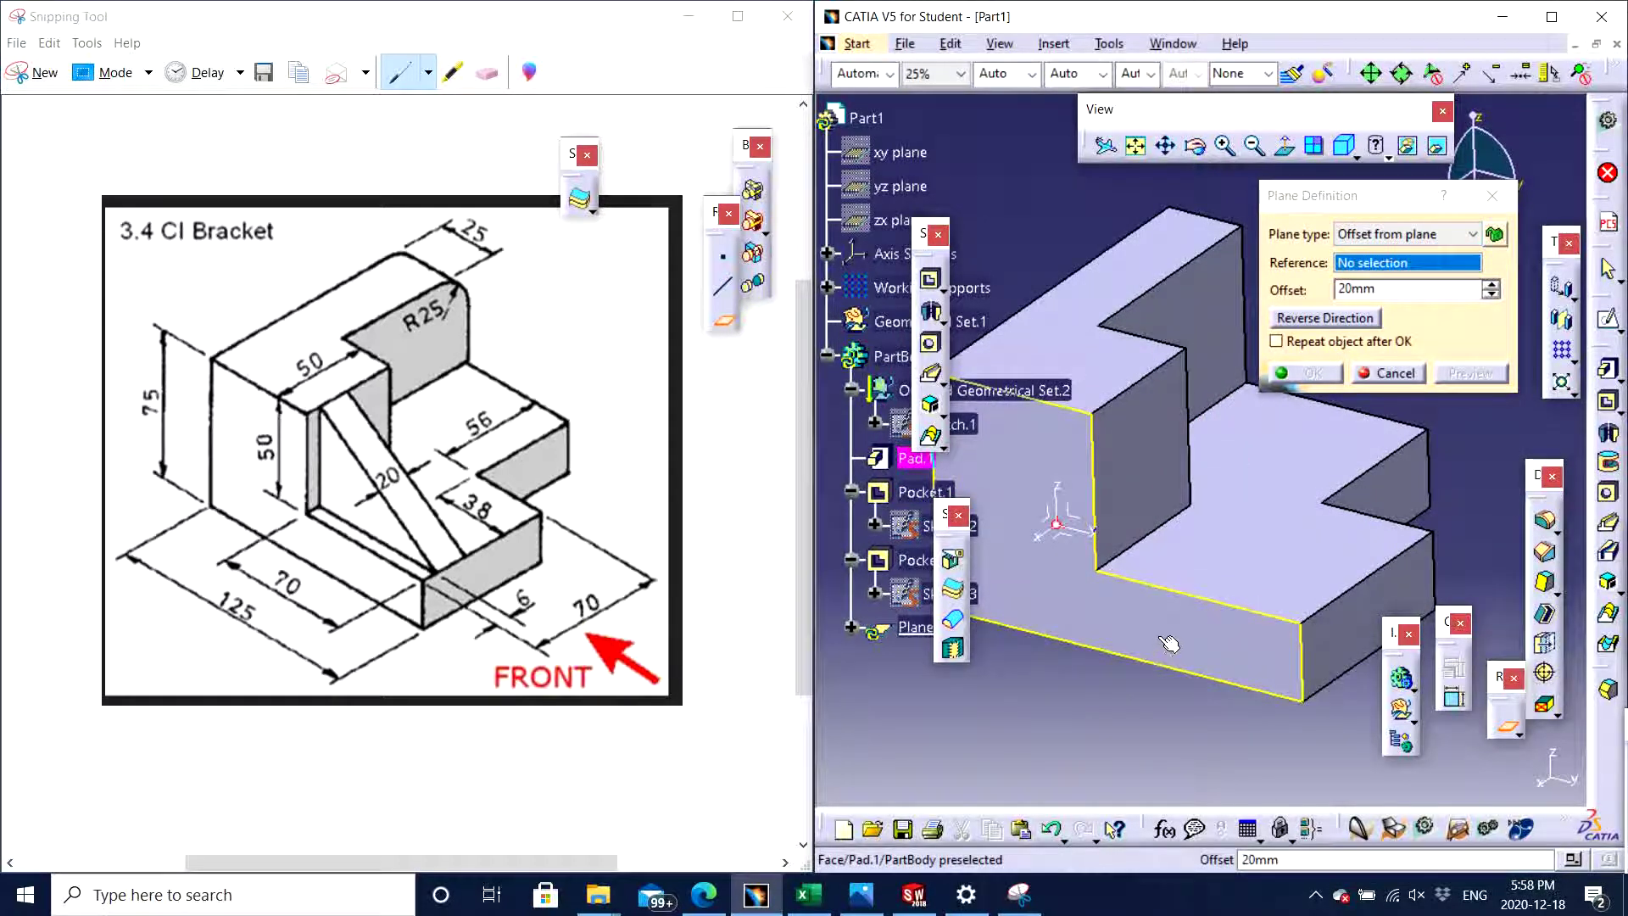
left_click(1173, 638)
middle_click_drag(1172, 638, 1229, 570)
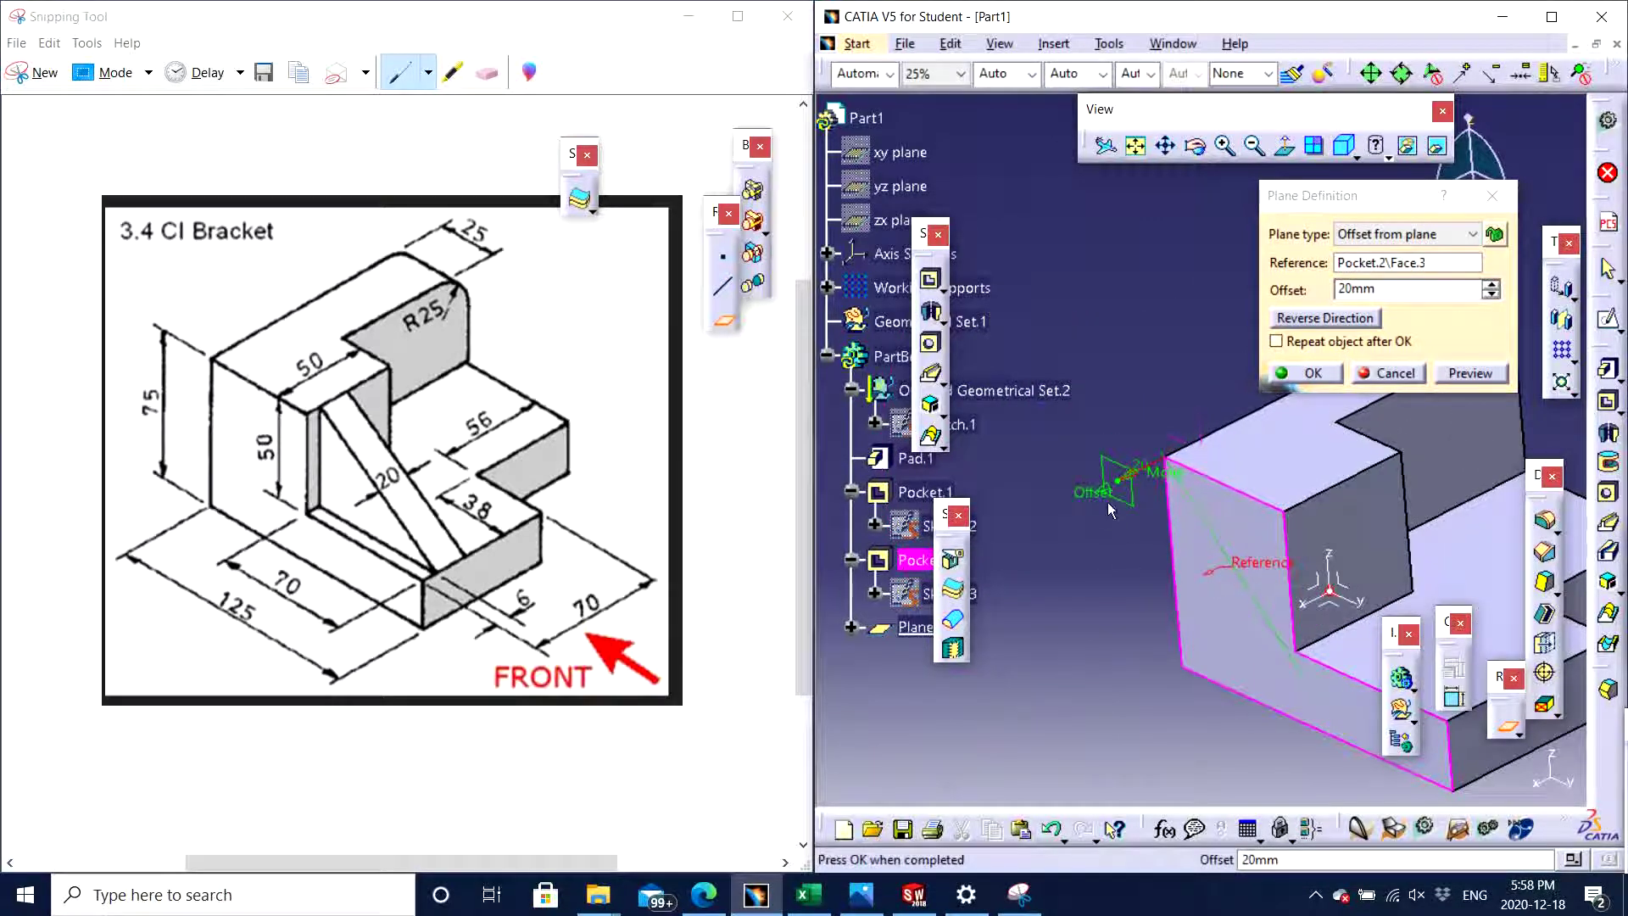
- Try a 49 mm outward offset for the plane from the L-shaped side face
left_click_drag(1100, 503, 1097, 411)
middle_click_drag(1159, 551, 1120, 551)
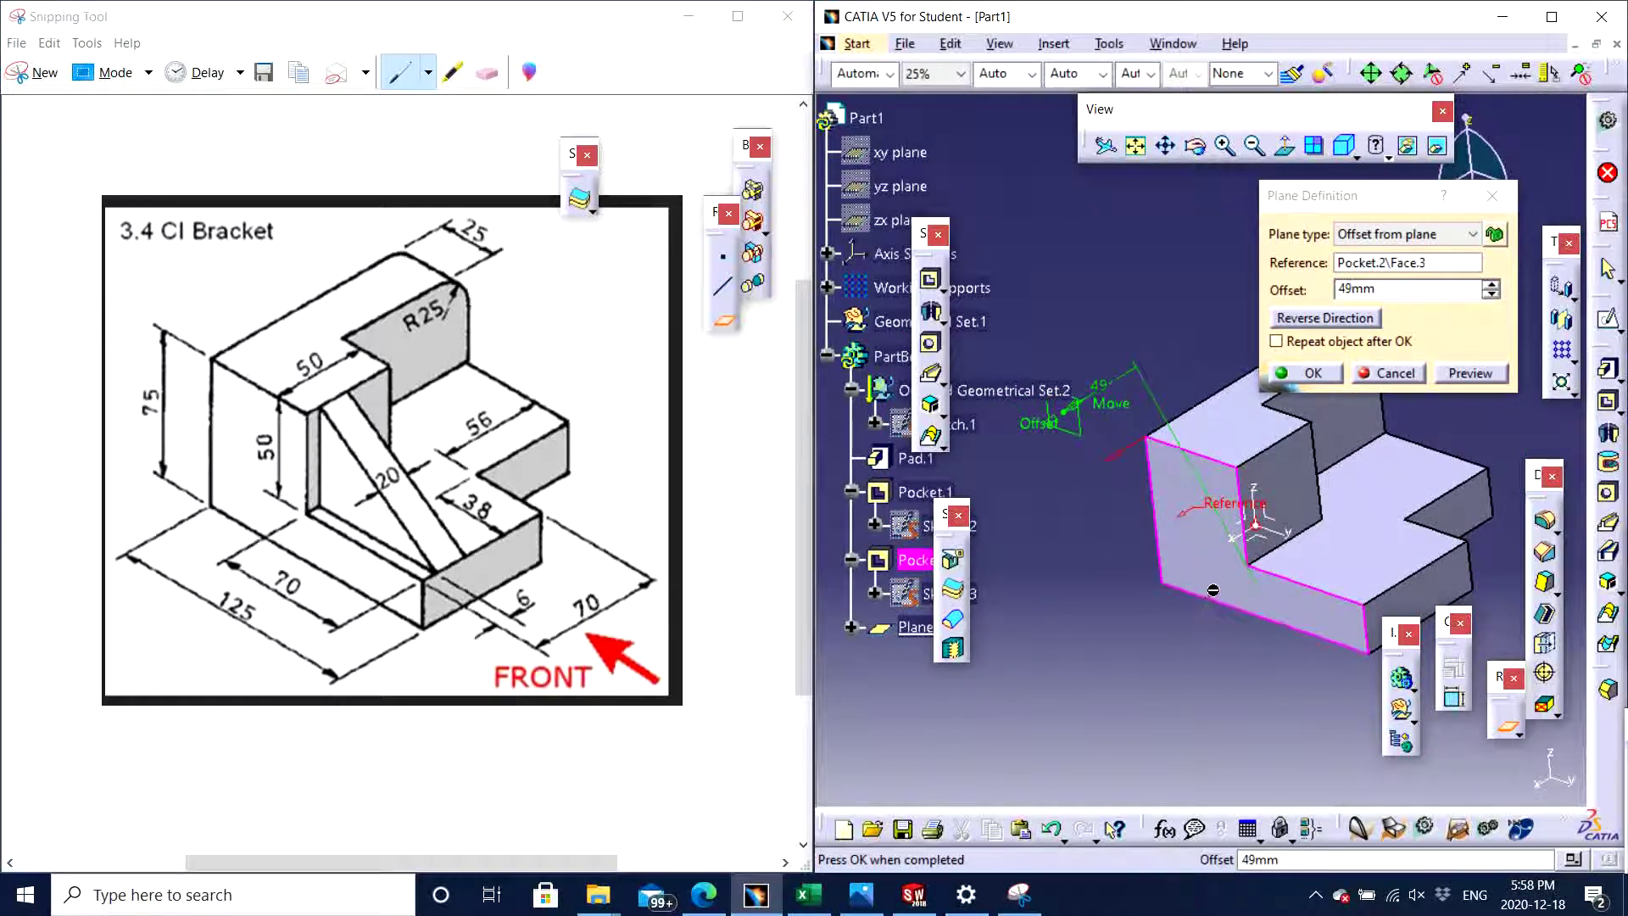
middle_click_drag(1221, 586, 1198, 632)
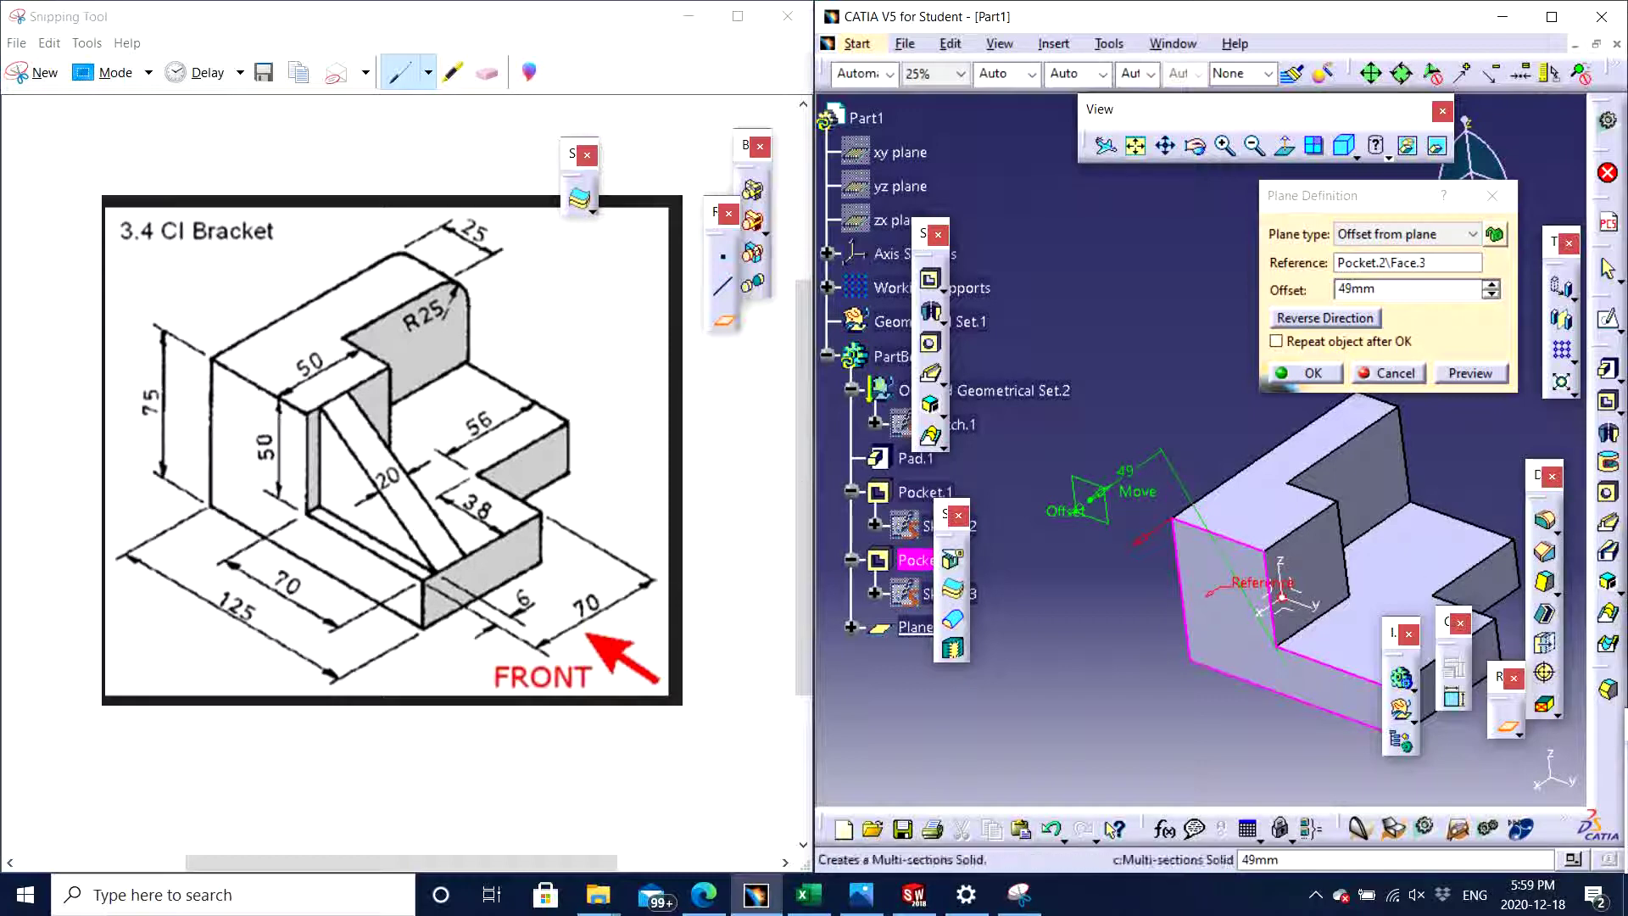
left_click(1619, 593)
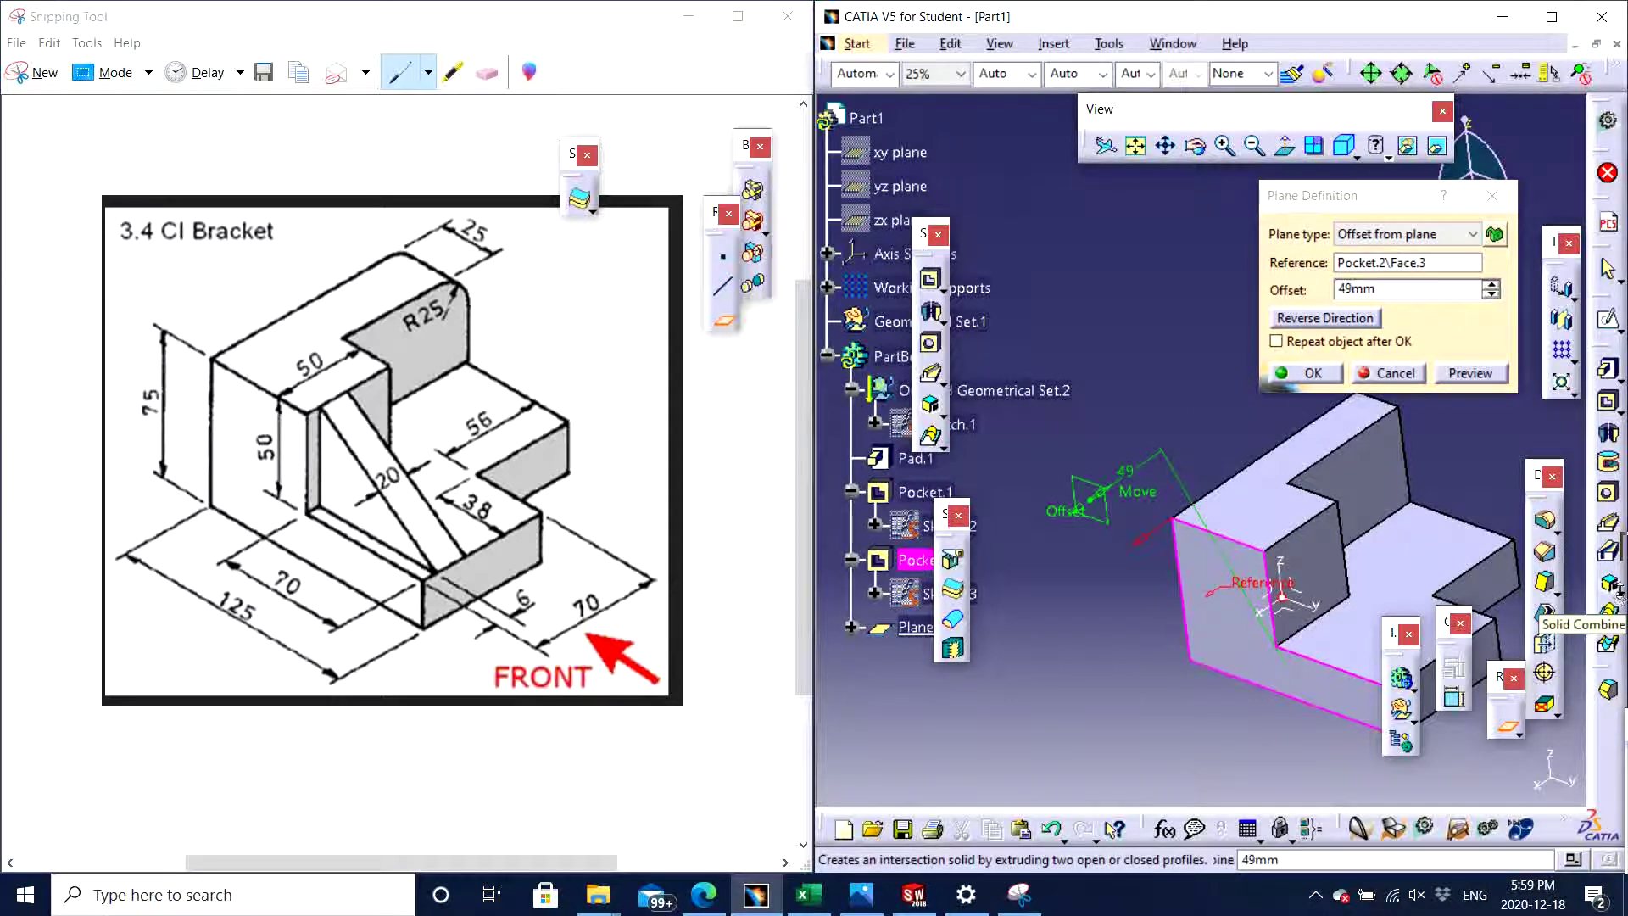
left_click(1620, 607)
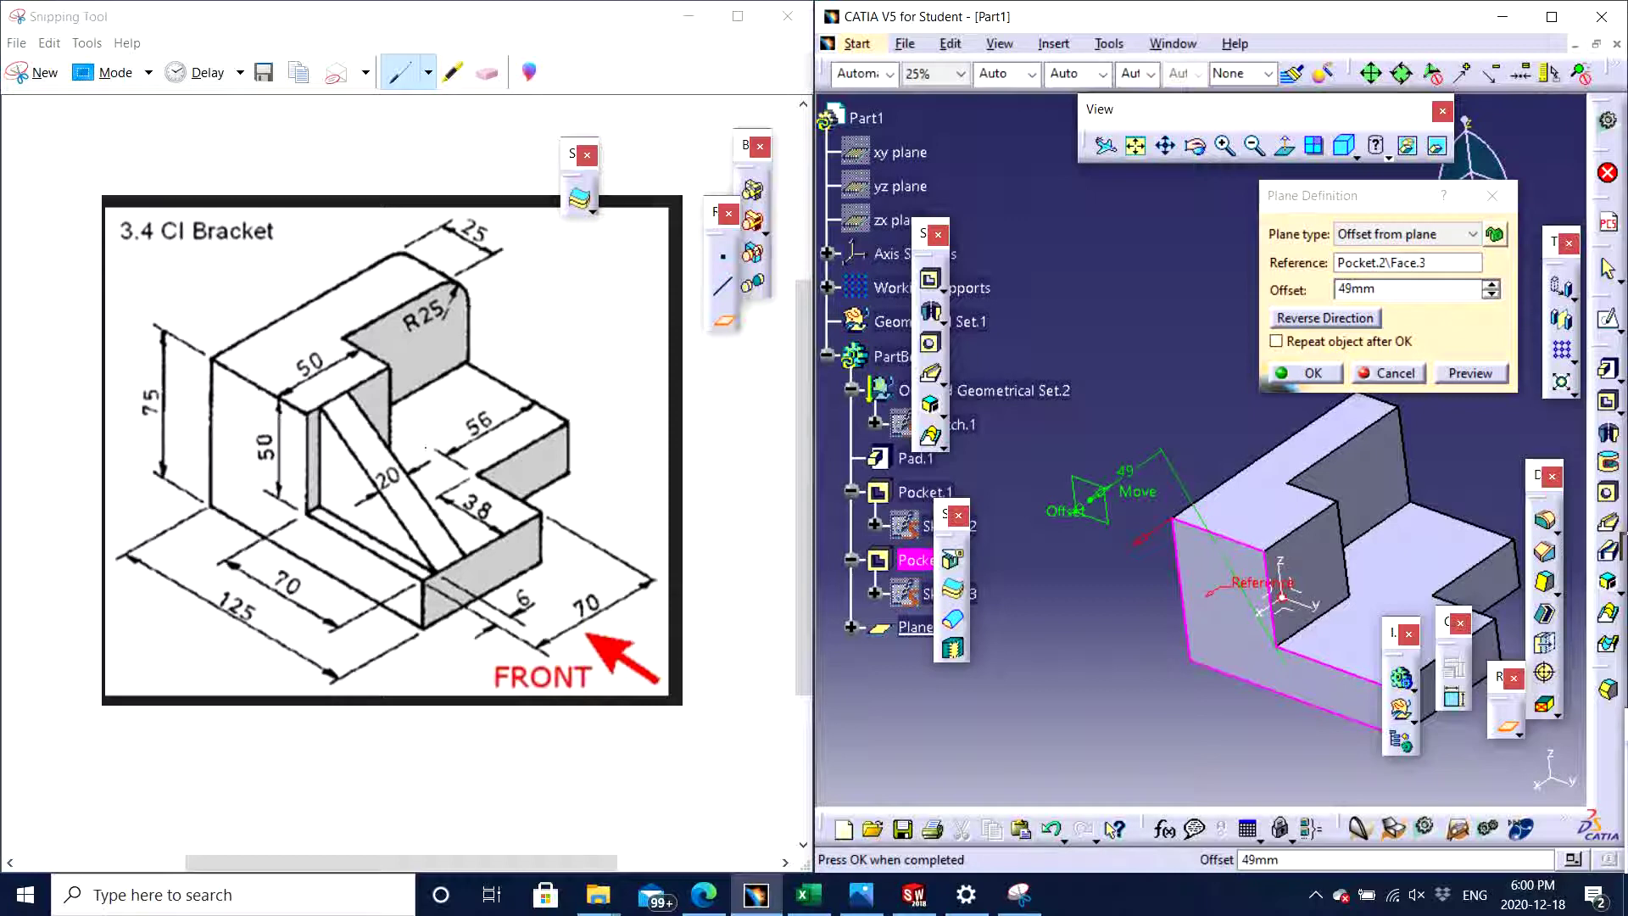
mouse_move(1179, 609)
middle_mouse_down("ctrl")
mouse_move(1214, 660)
mouse_move(1161, 593)
middle_mouse_up("ctrl")
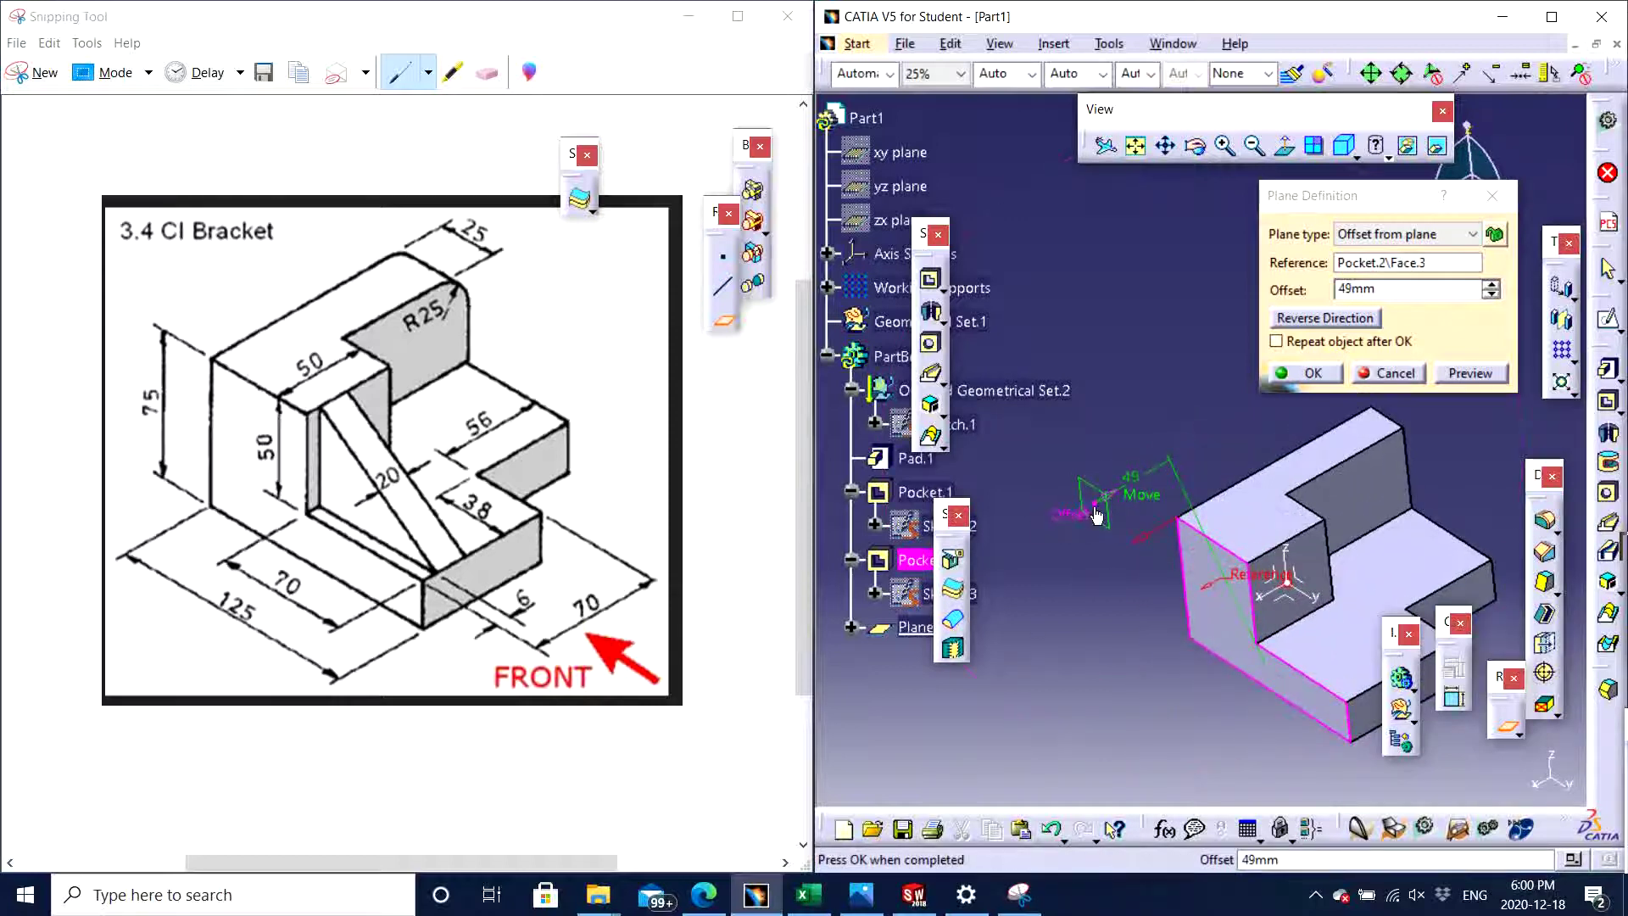
middle_click_drag(1240, 632, 1269, 553)
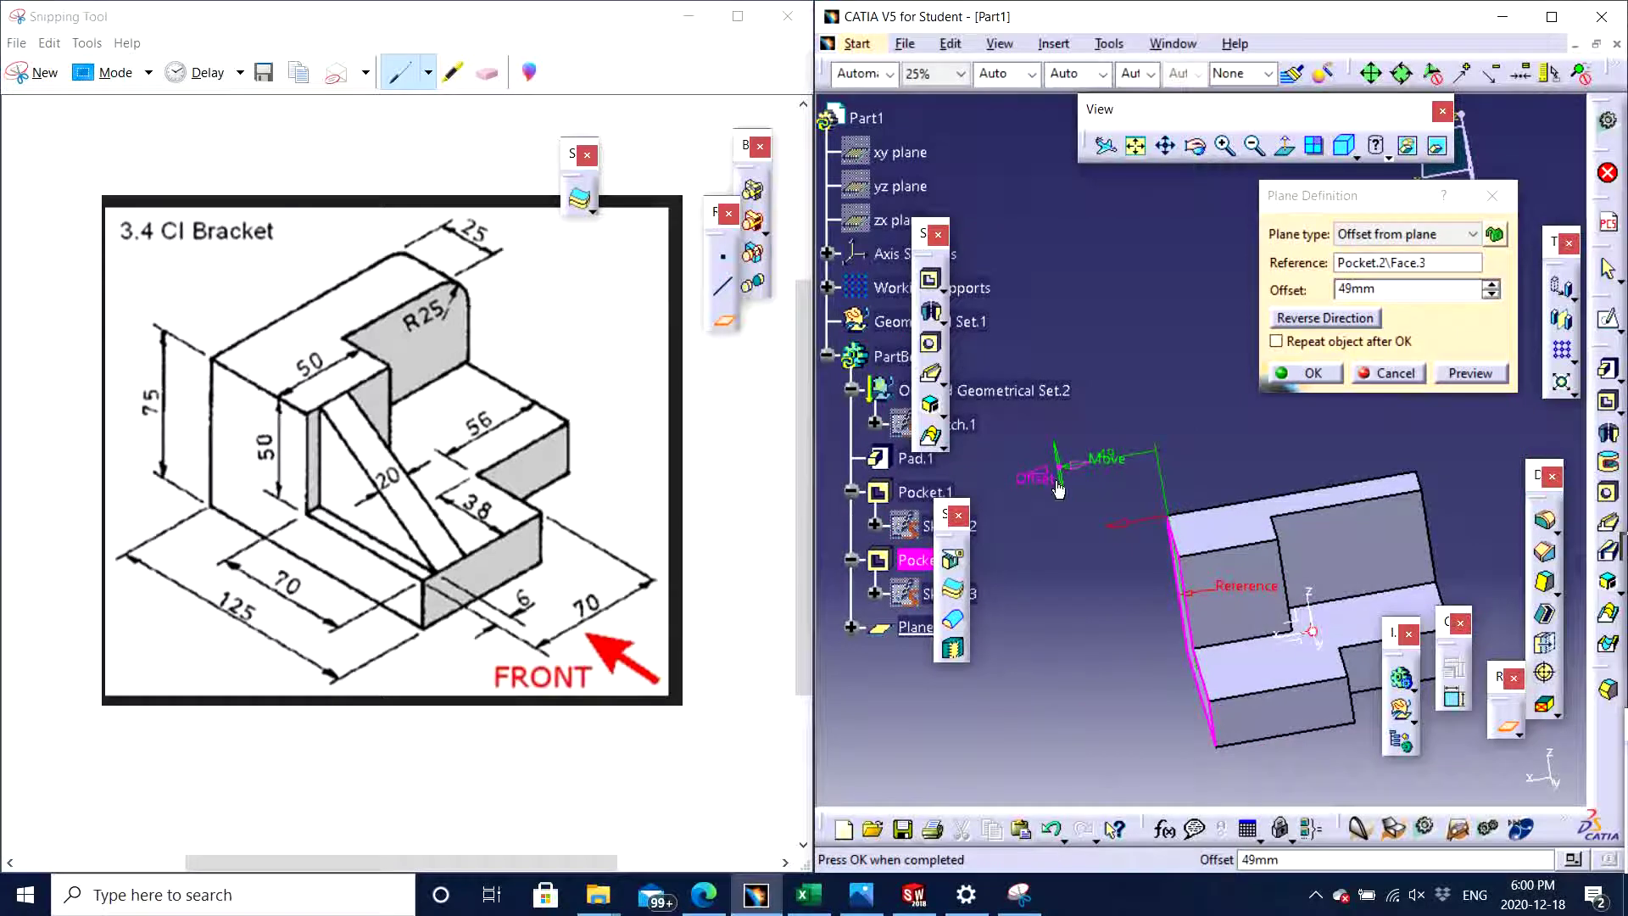
- Reverse the plane's offset direction into the bracket, set the offset to 16 mm and create the plane
left_click(1333, 320)
middle_click_drag(1192, 630, 1322, 573)
middle_click_drag(1306, 492, 1217, 515)
left_click_drag(1382, 289, 1255, 300)
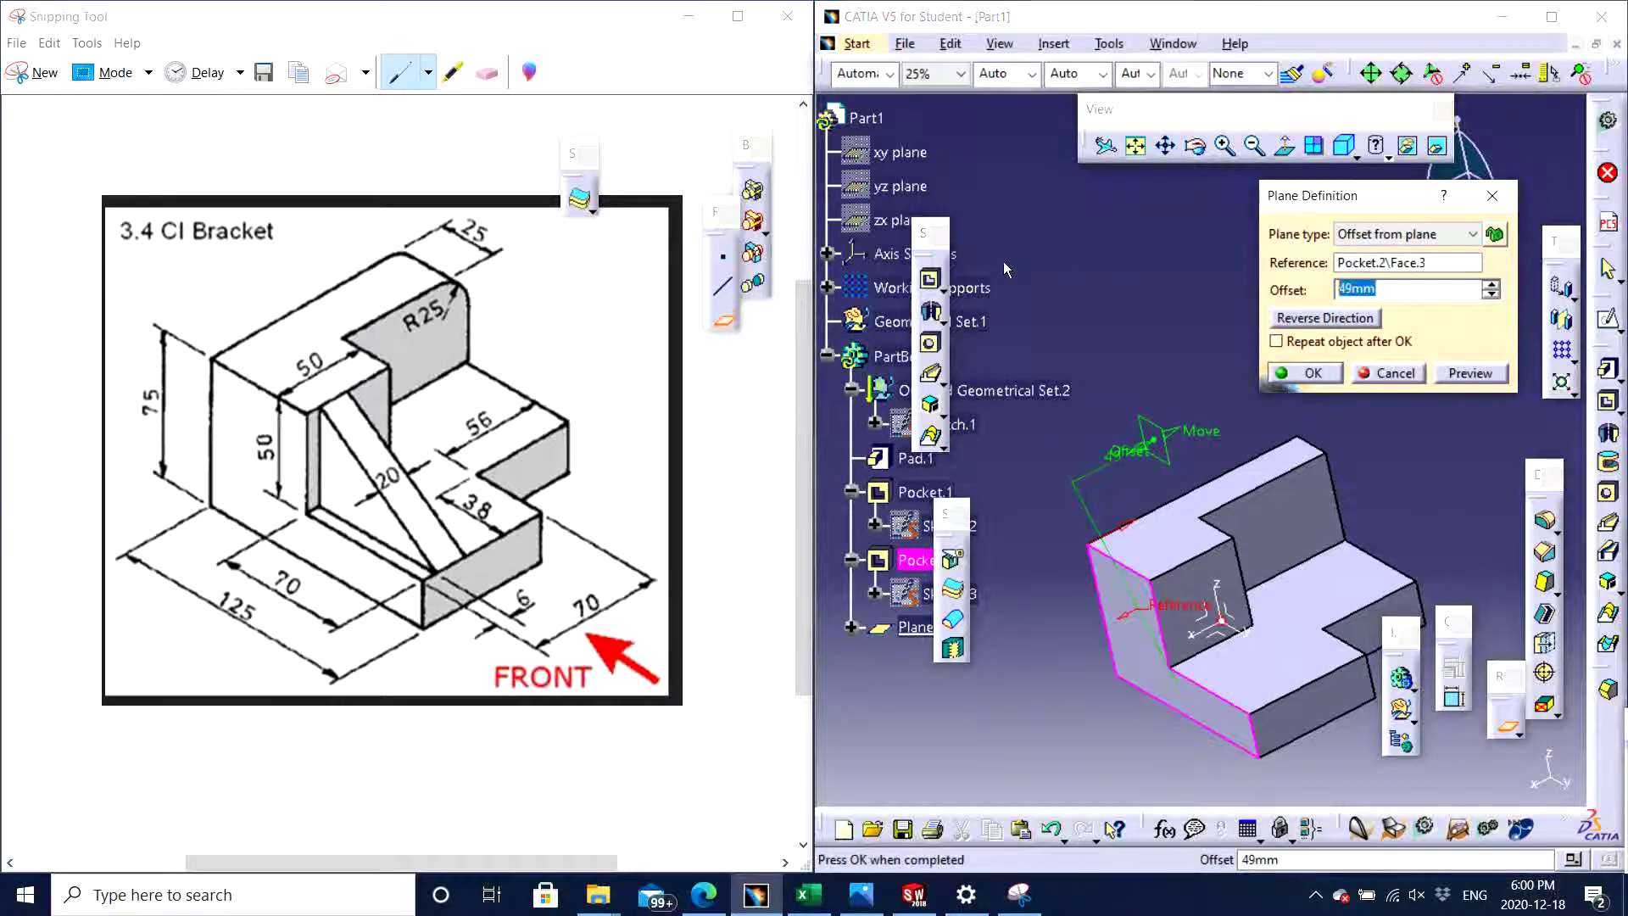
type("16")
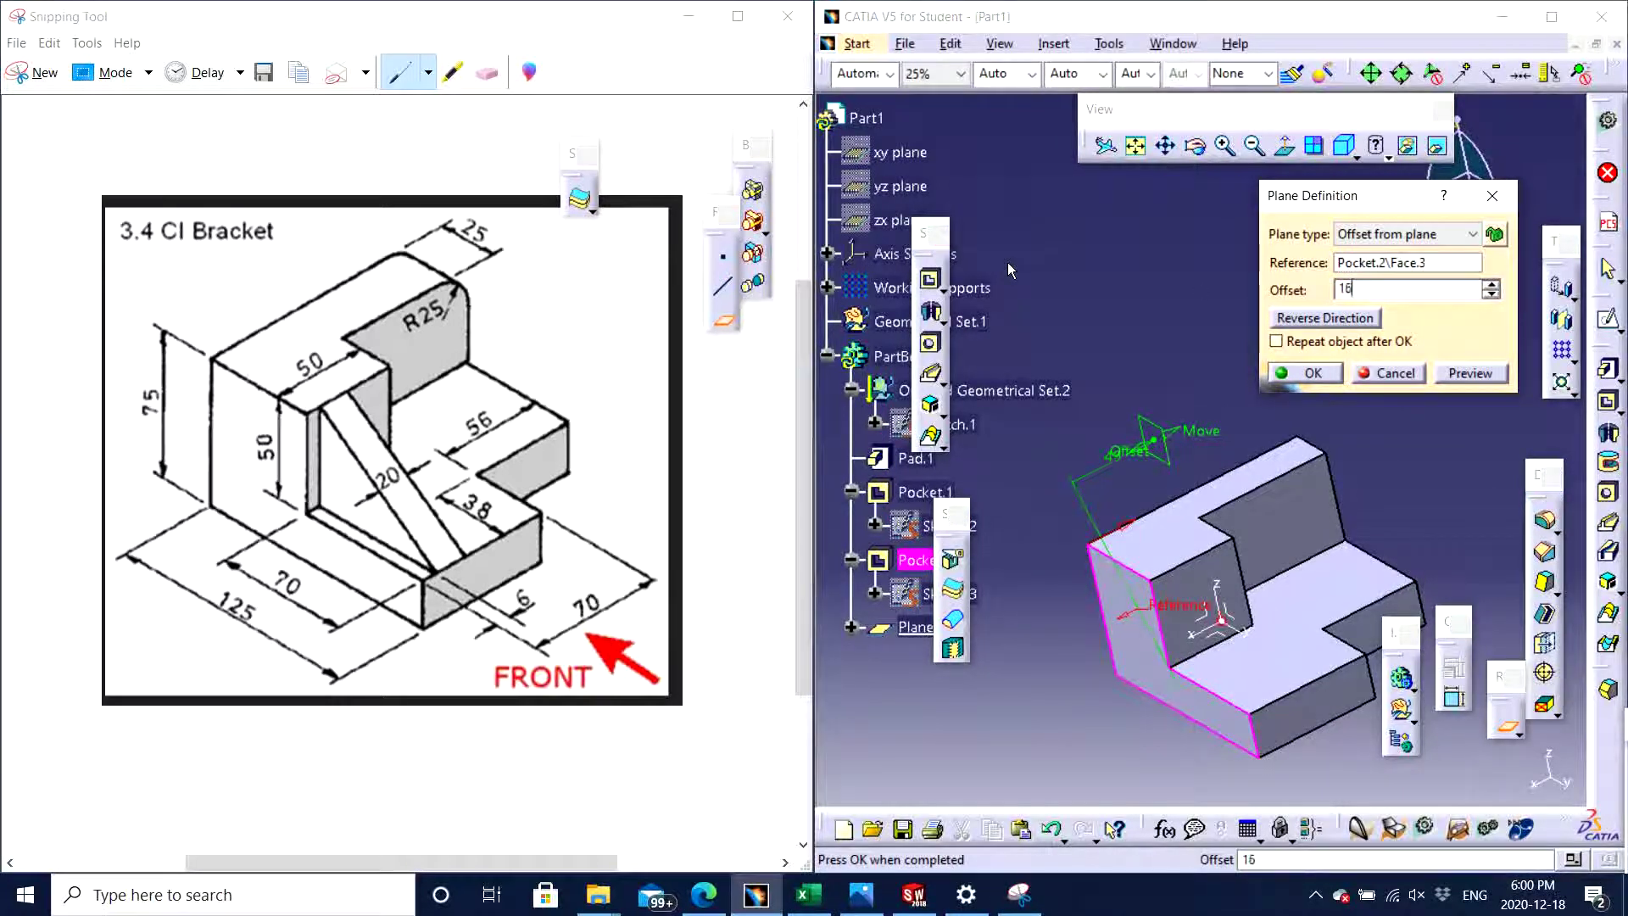
key("Return")
- Open a new sketch on the plane offset inward from the L-shaped side face
middle_click_drag(1204, 593, 1080, 445)
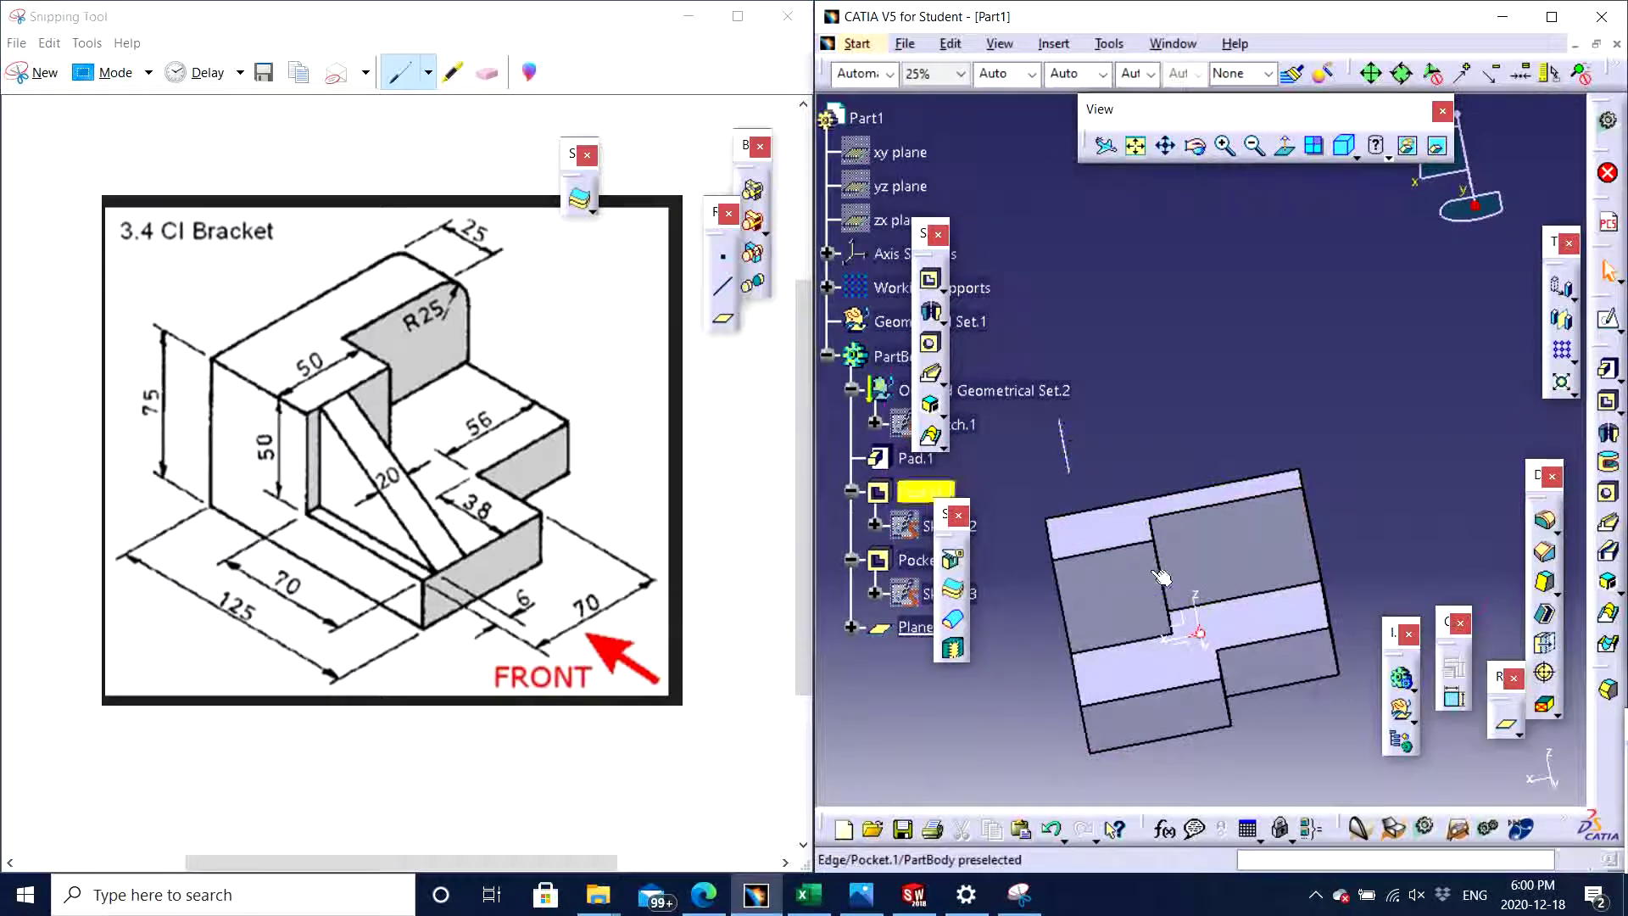
middle_click_drag(1162, 574, 1290, 618)
middle_click_drag(1292, 686, 1242, 683)
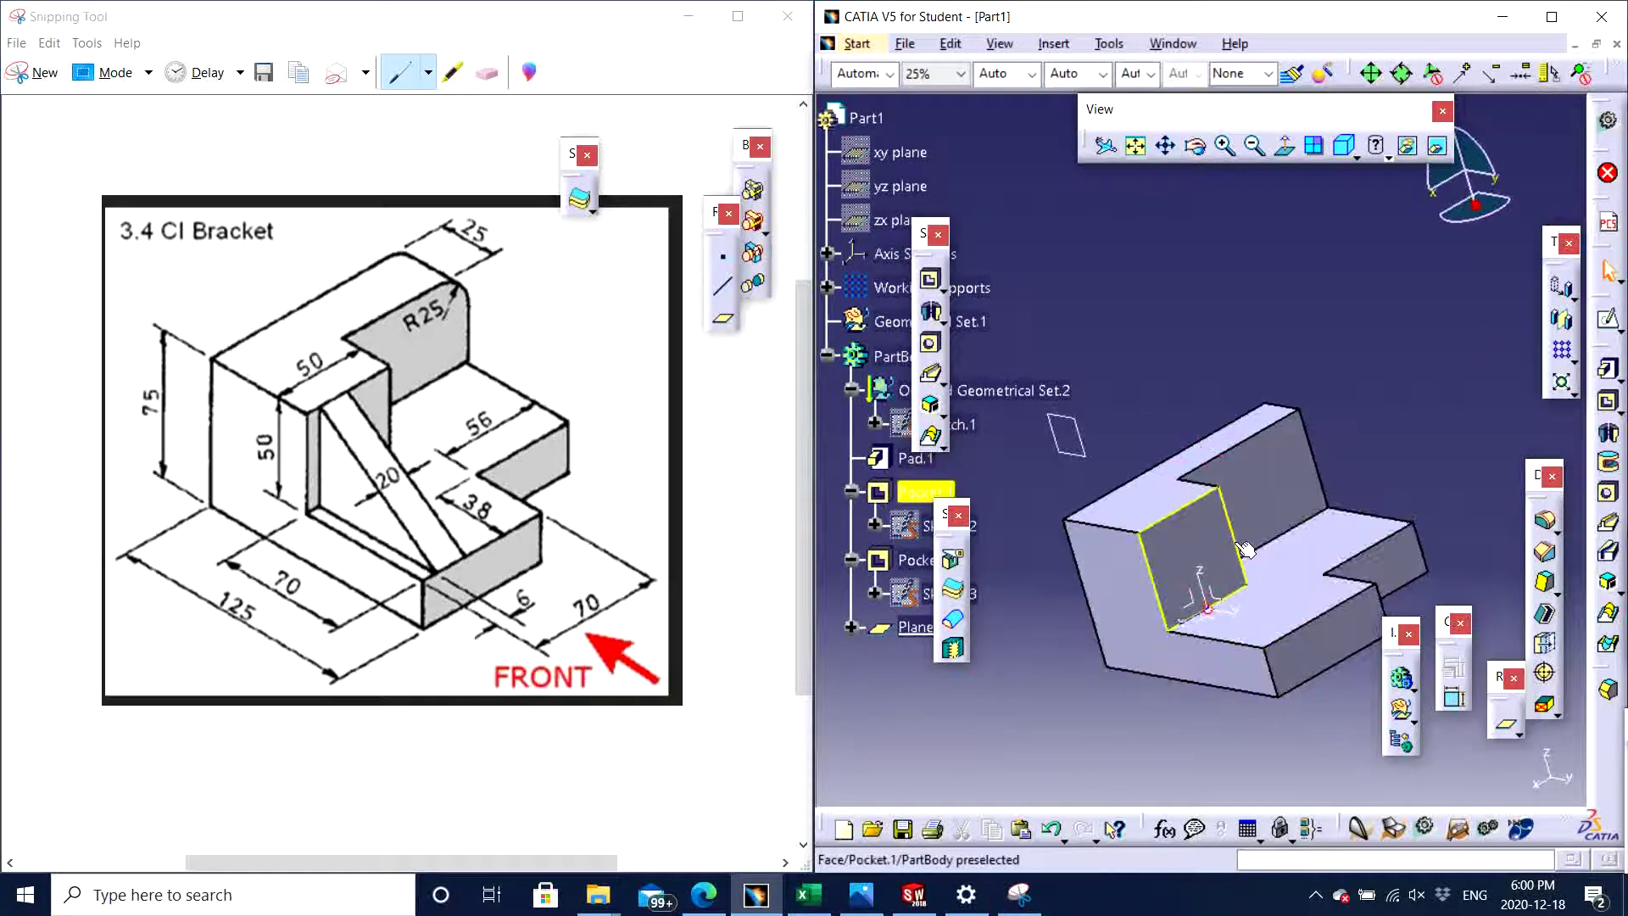
middle_click_drag(1158, 407, 1303, 462)
left_click(1125, 432)
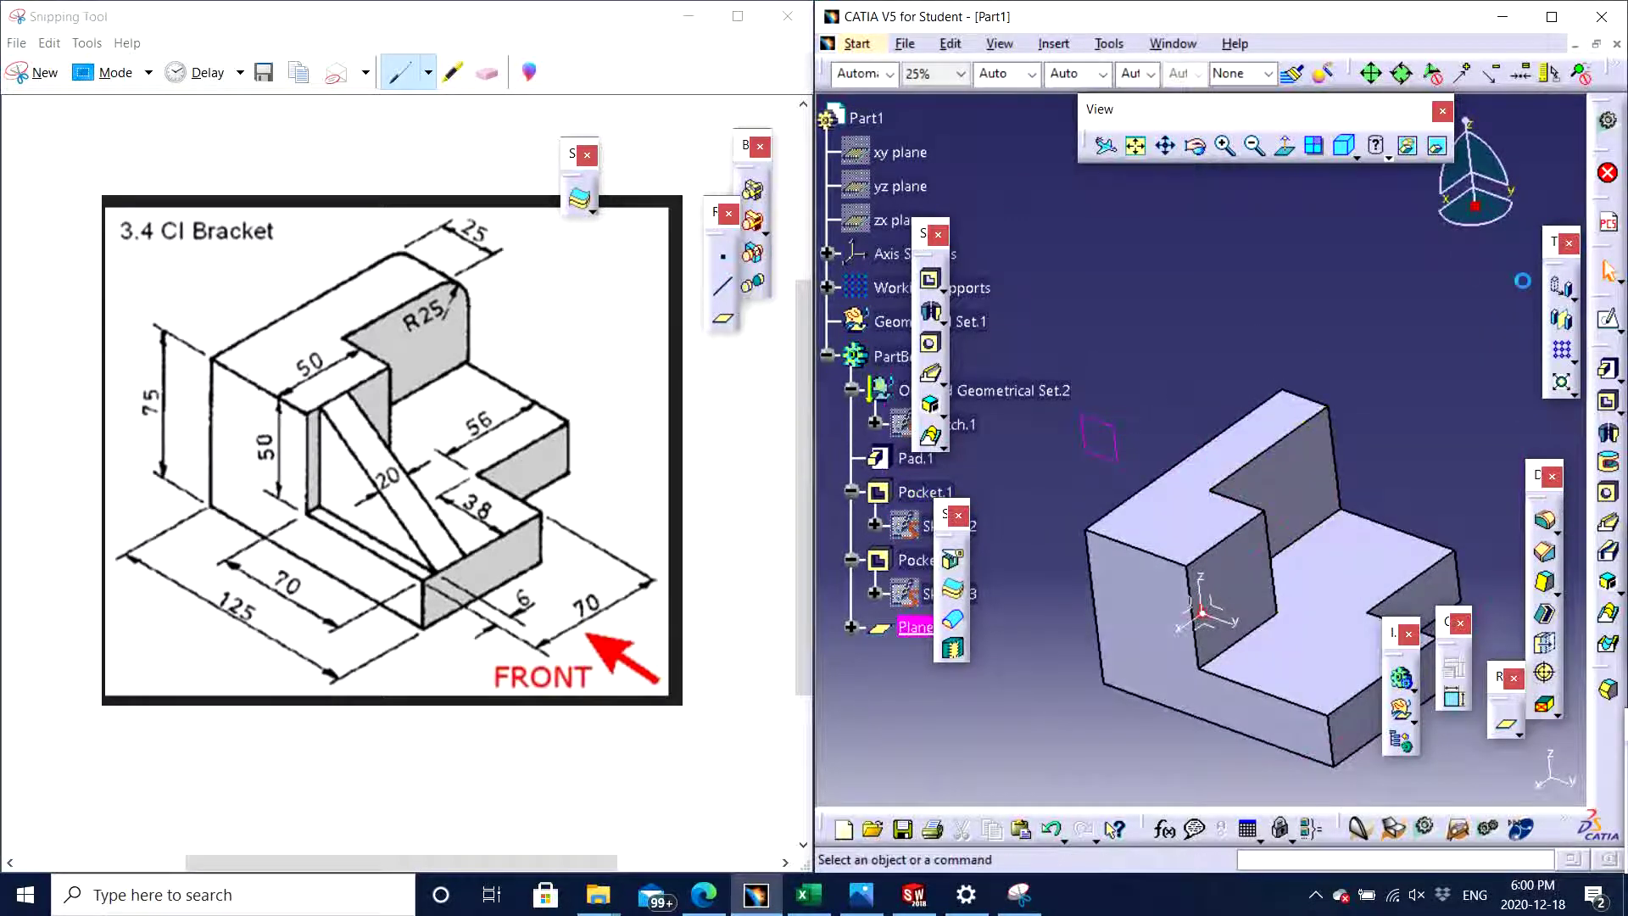
left_click(1609, 321)
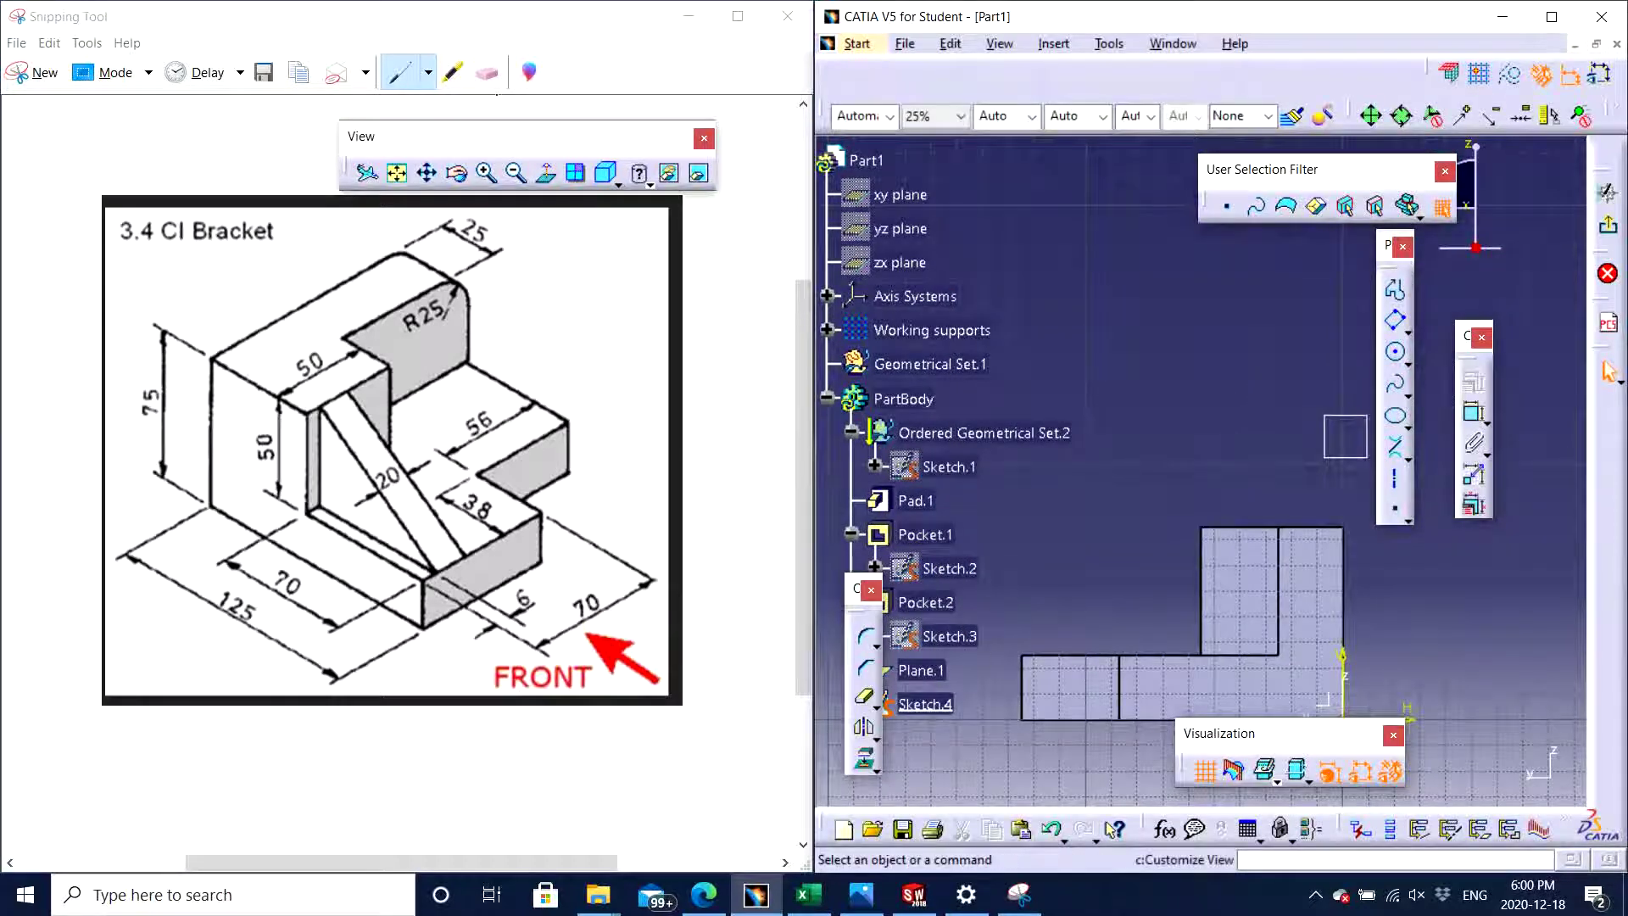
left_click(605, 172)
mouse_move(1108, 514)
middle_mouse_down()
mouse_move(1152, 581)
mouse_move(1214, 545)
mouse_move(1116, 585)
middle_mouse_up()
middle_click_drag(1222, 581, 1180, 591)
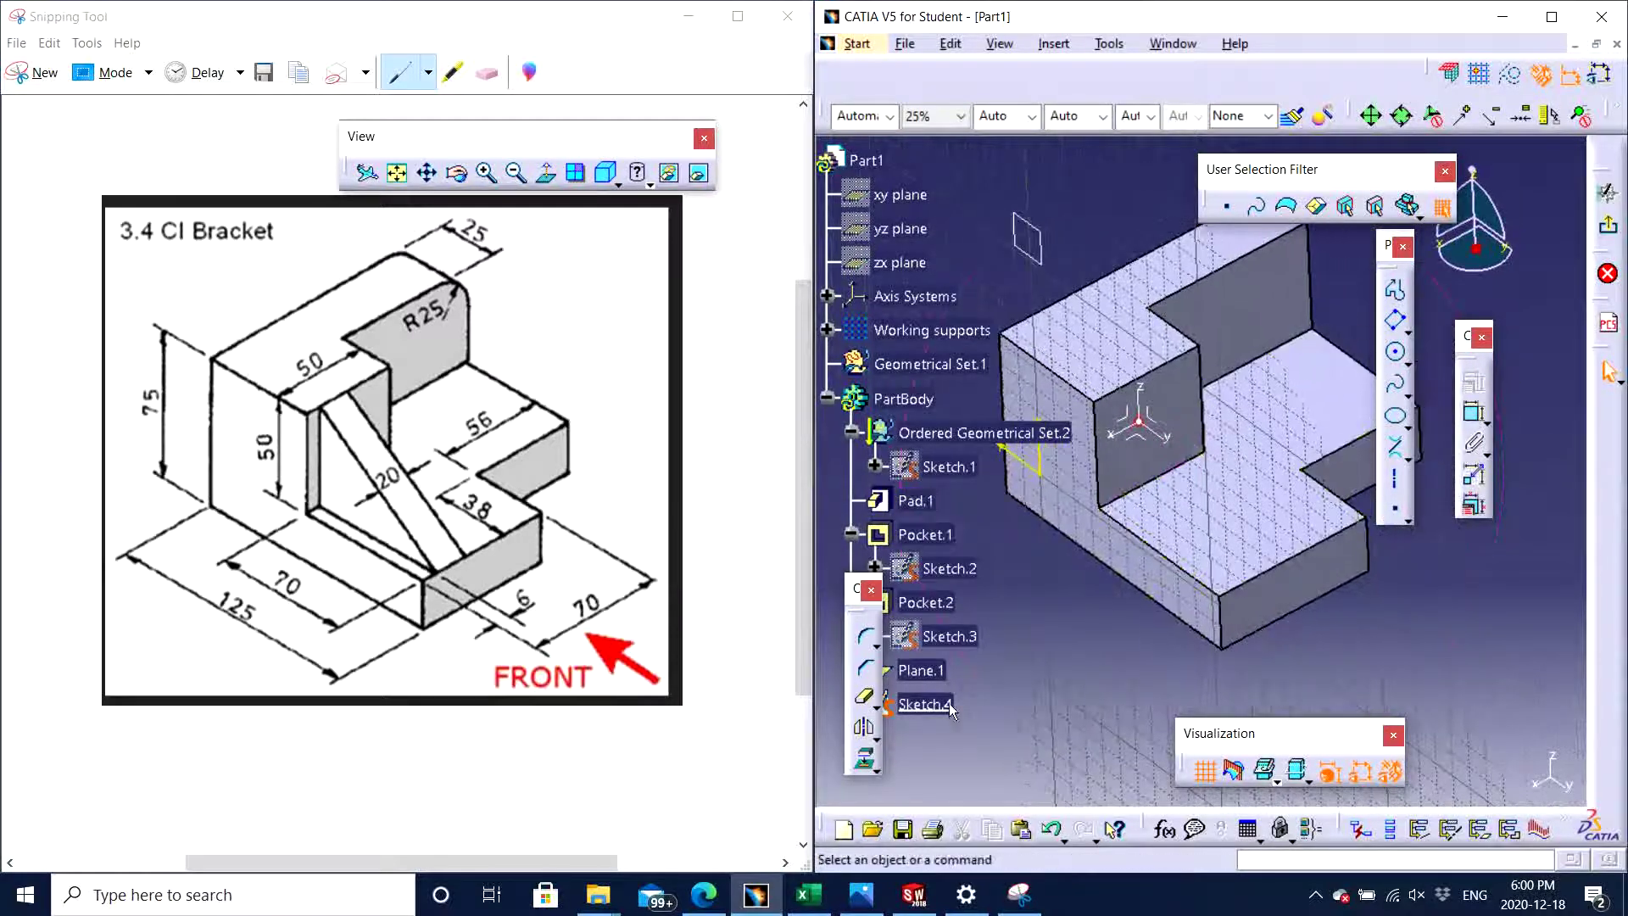
- Project the front top edge of the upright block and the outer top edge of the base step onto the sketch plane
left_click(865, 761)
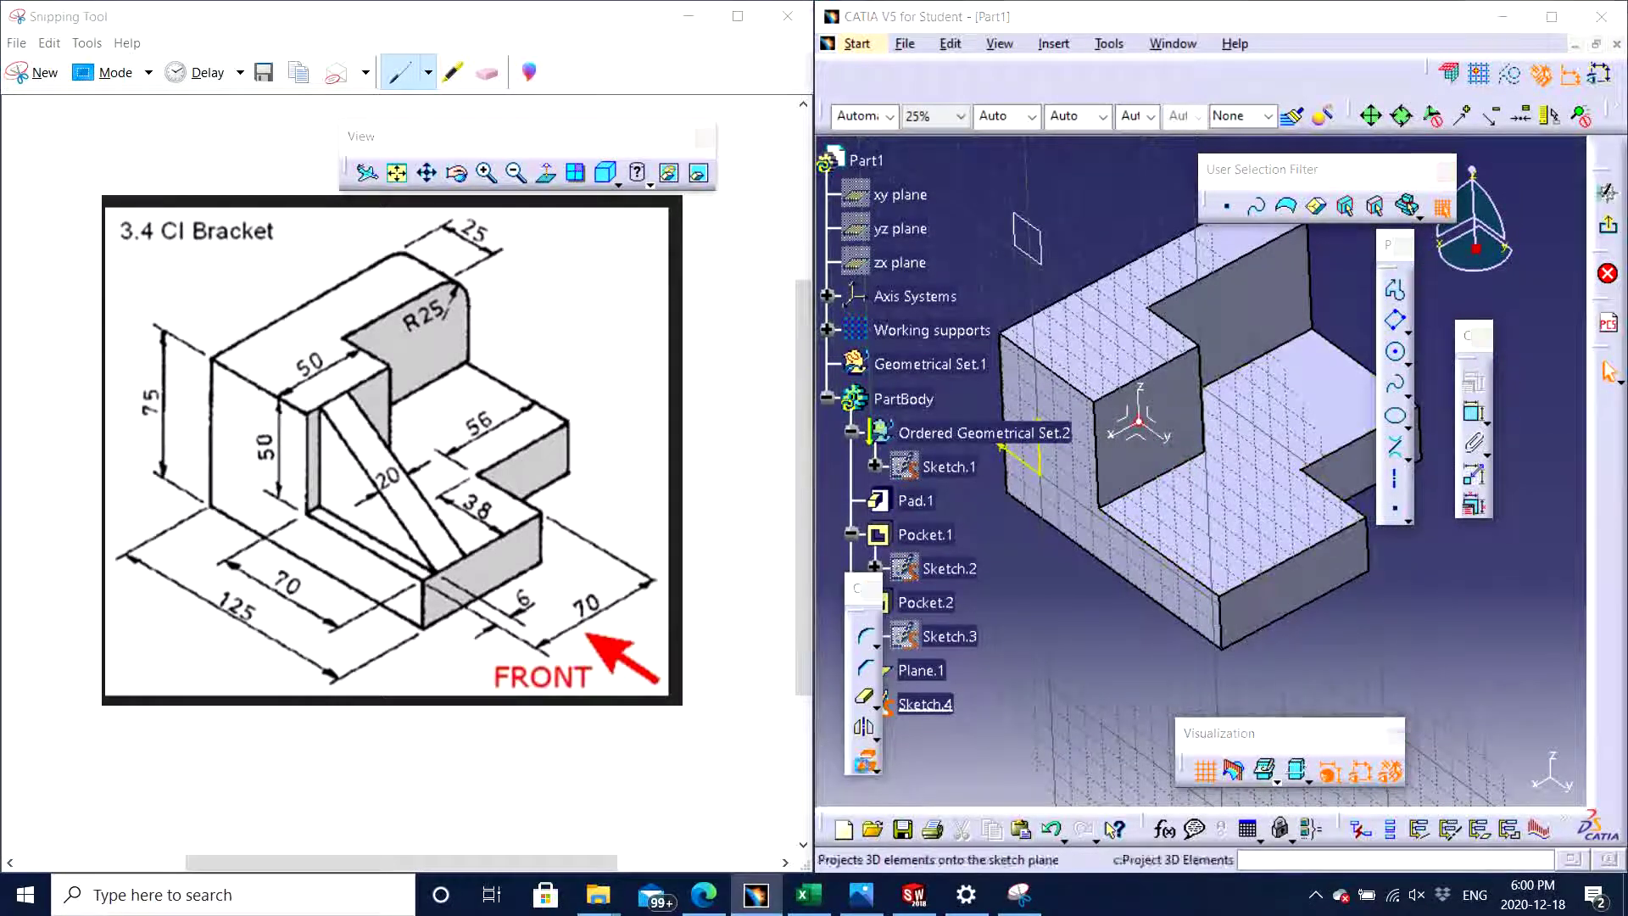
left_click(1172, 379)
middle_click_drag(1065, 595, 1128, 531)
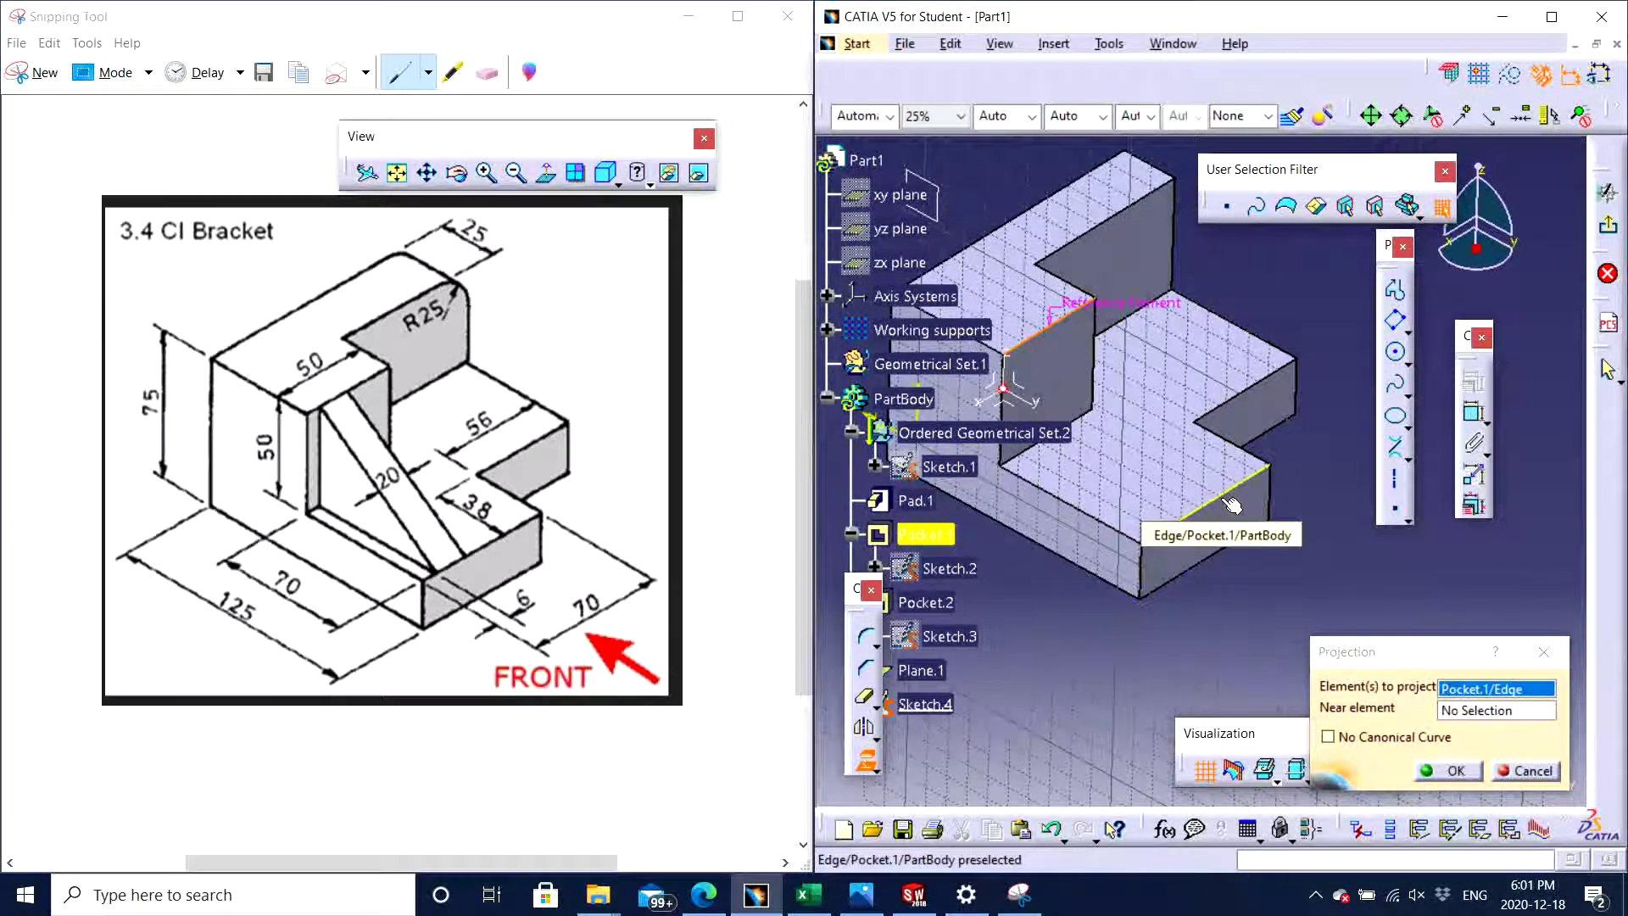
left_click(1224, 499)
middle_click_drag(1249, 506, 1354, 520)
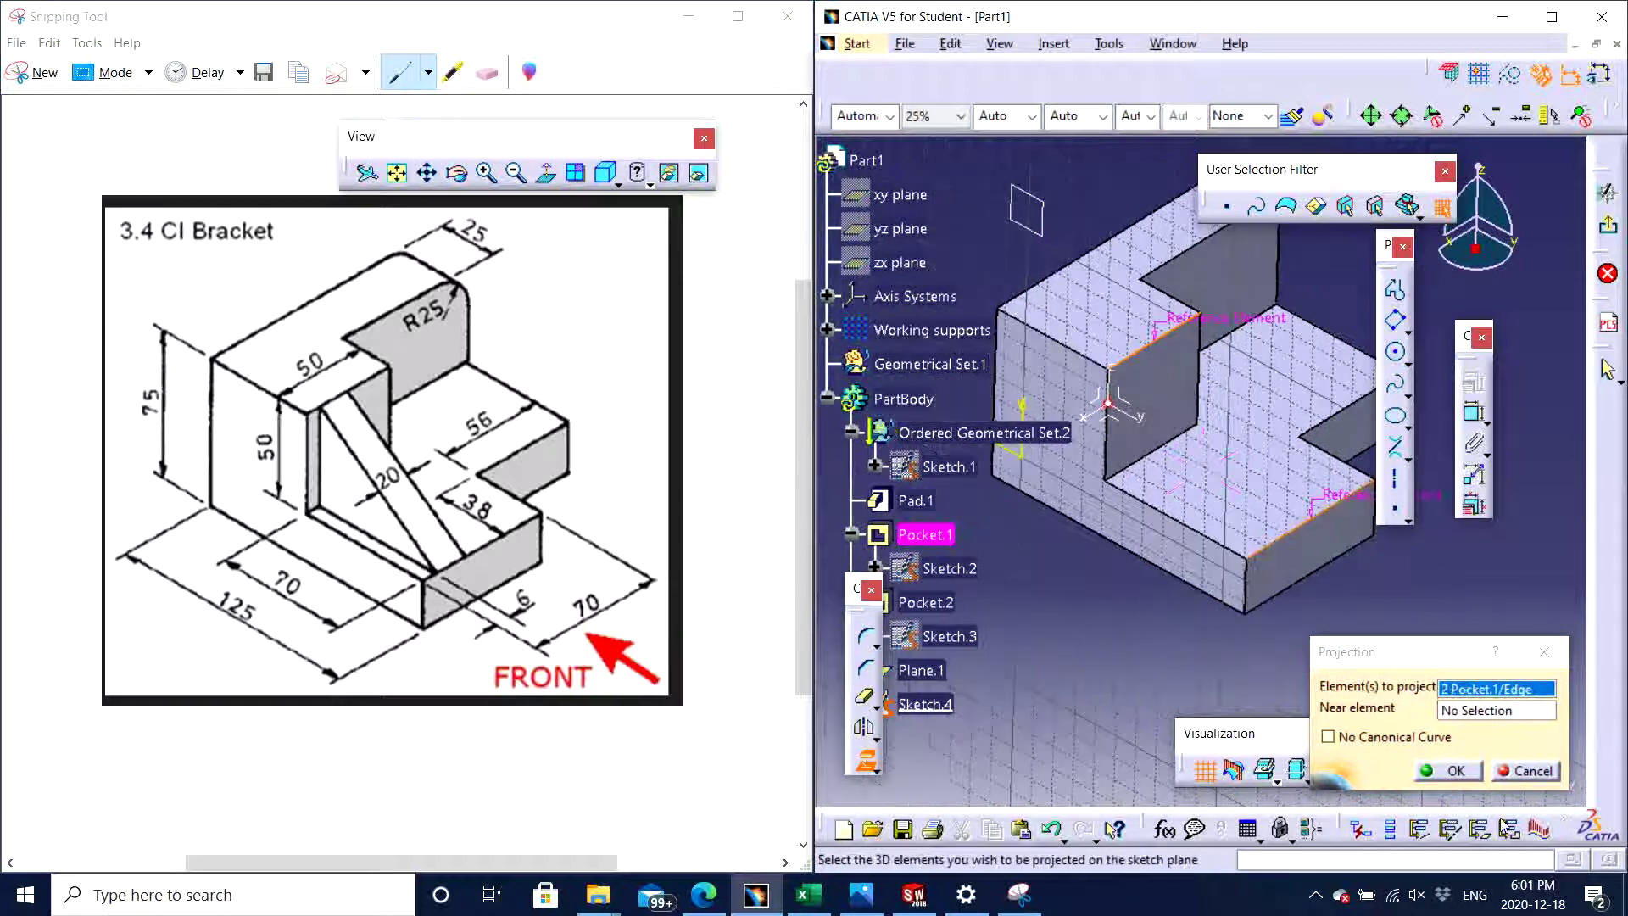
left_click(1446, 770)
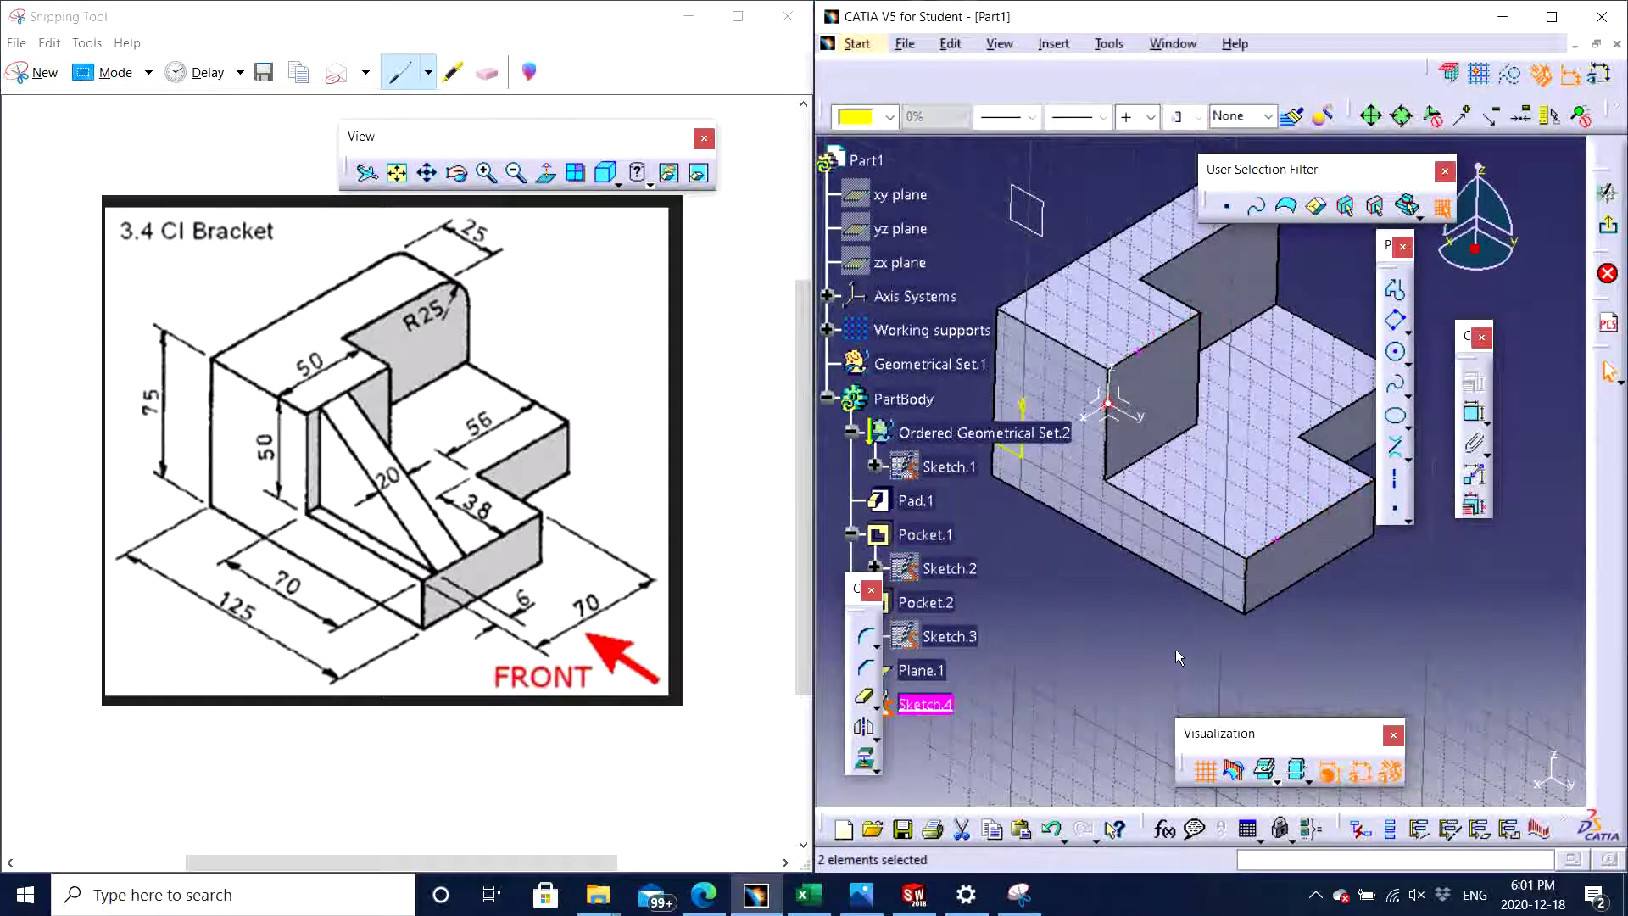
- View the sketch plane head-on and convert the projected point at the upright block's top corner into a construction element
left_click(547, 174)
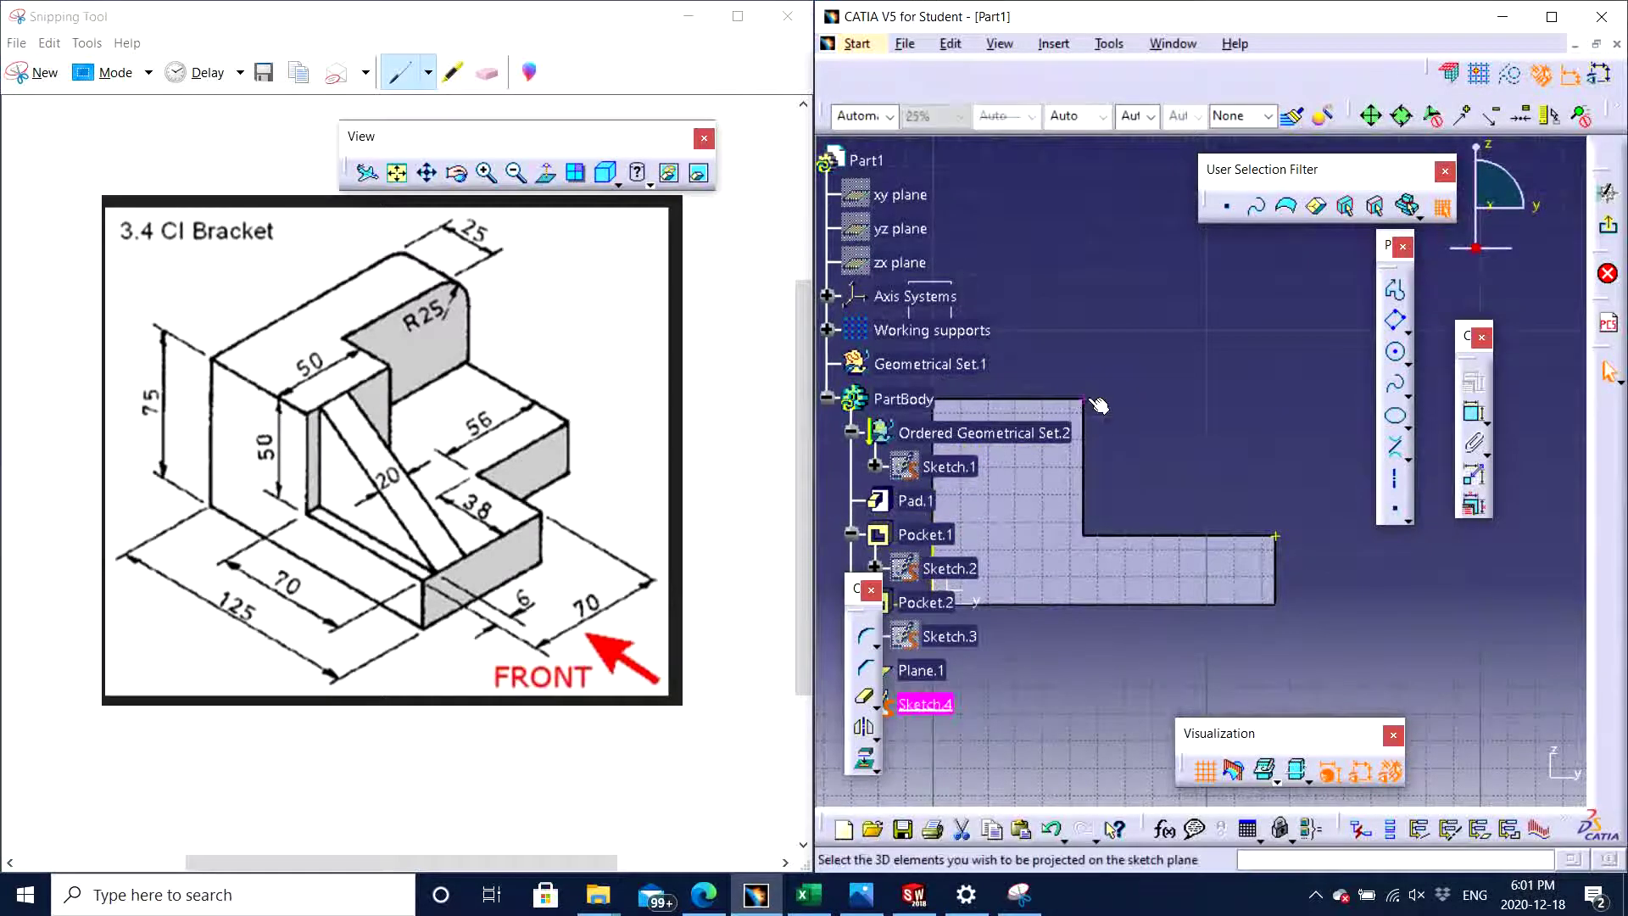
left_click(1096, 404)
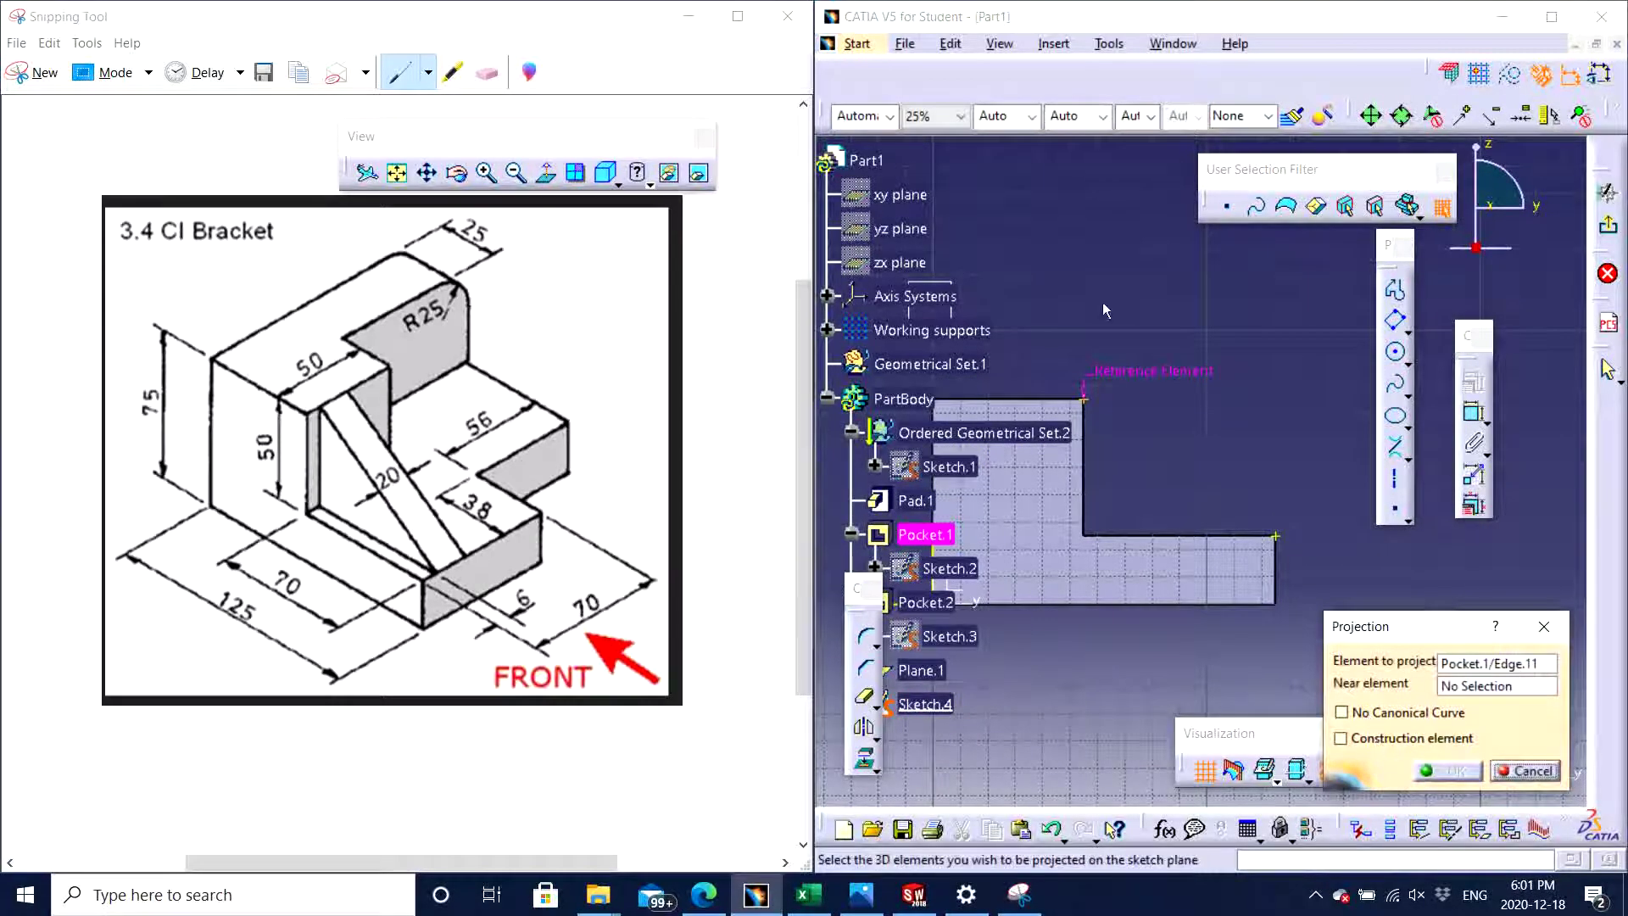
left_click(1399, 740)
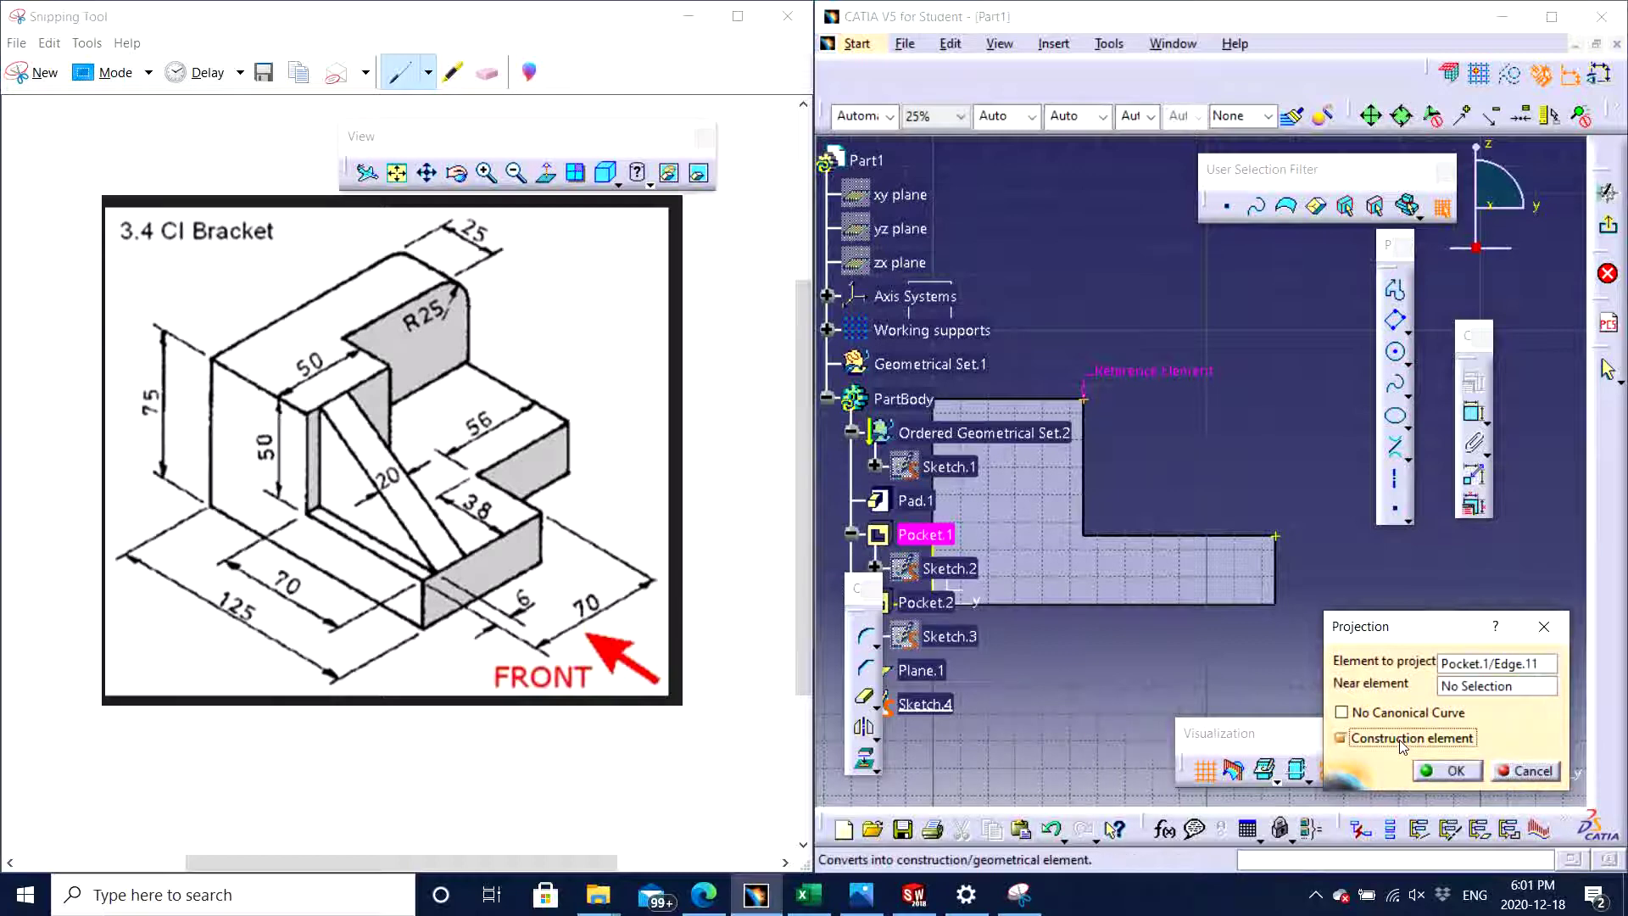
left_click(1451, 770)
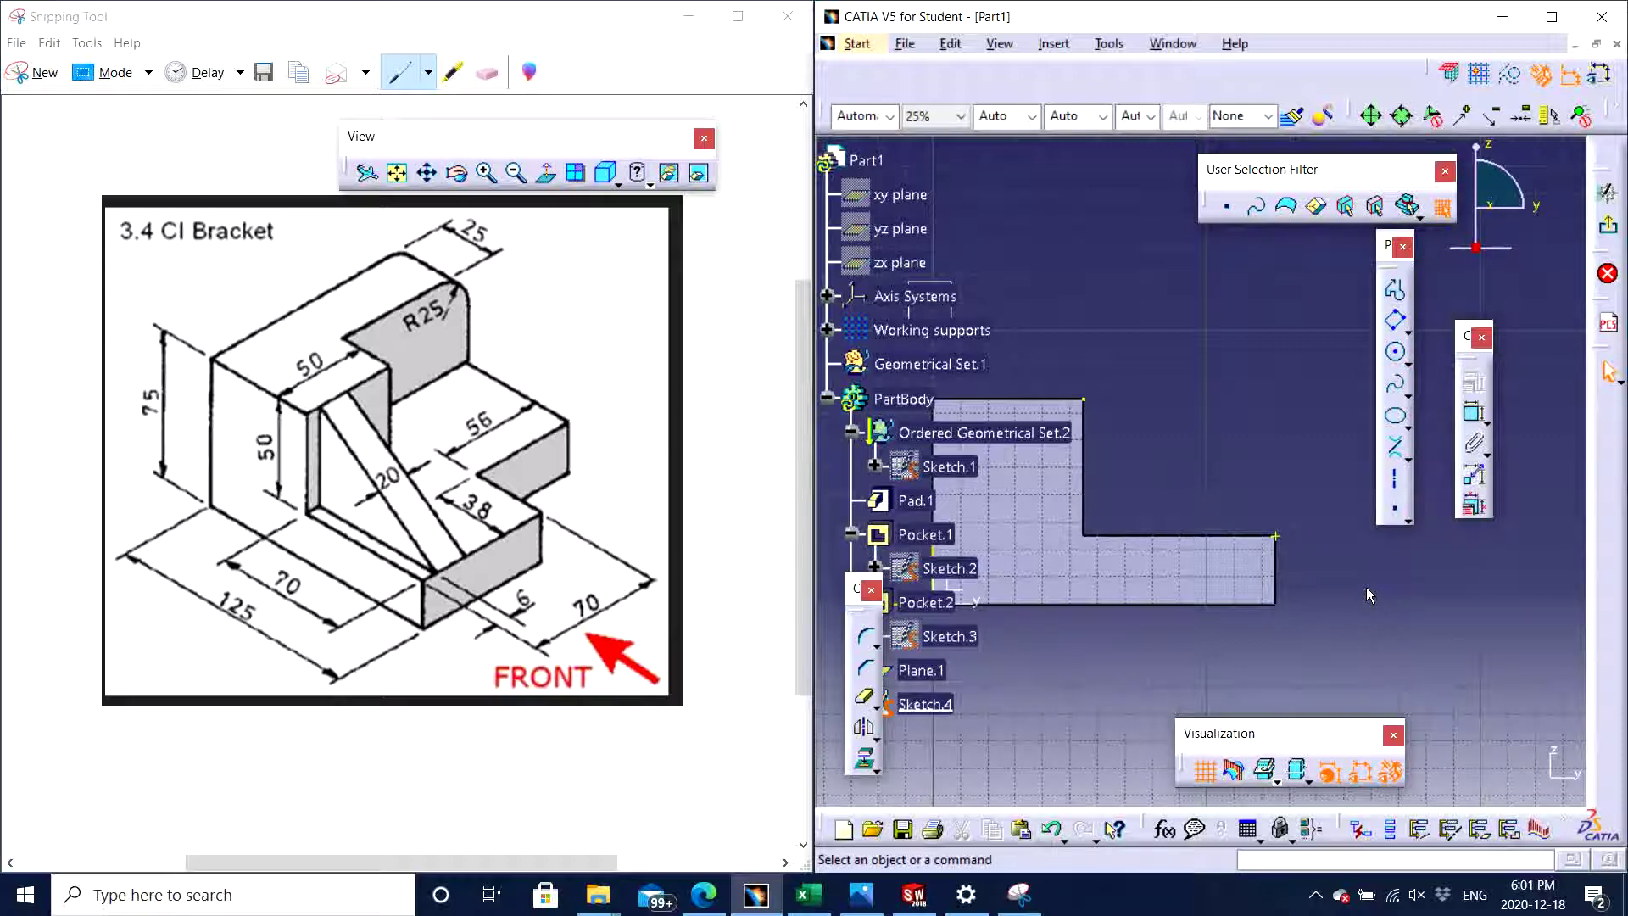
- Convert the projected point at the outer end of the base step into a construction element, keeping construction mode off for new geometry
middle_click_drag(1269, 593, 1237, 399)
middle_click_drag(1193, 551, 1264, 471)
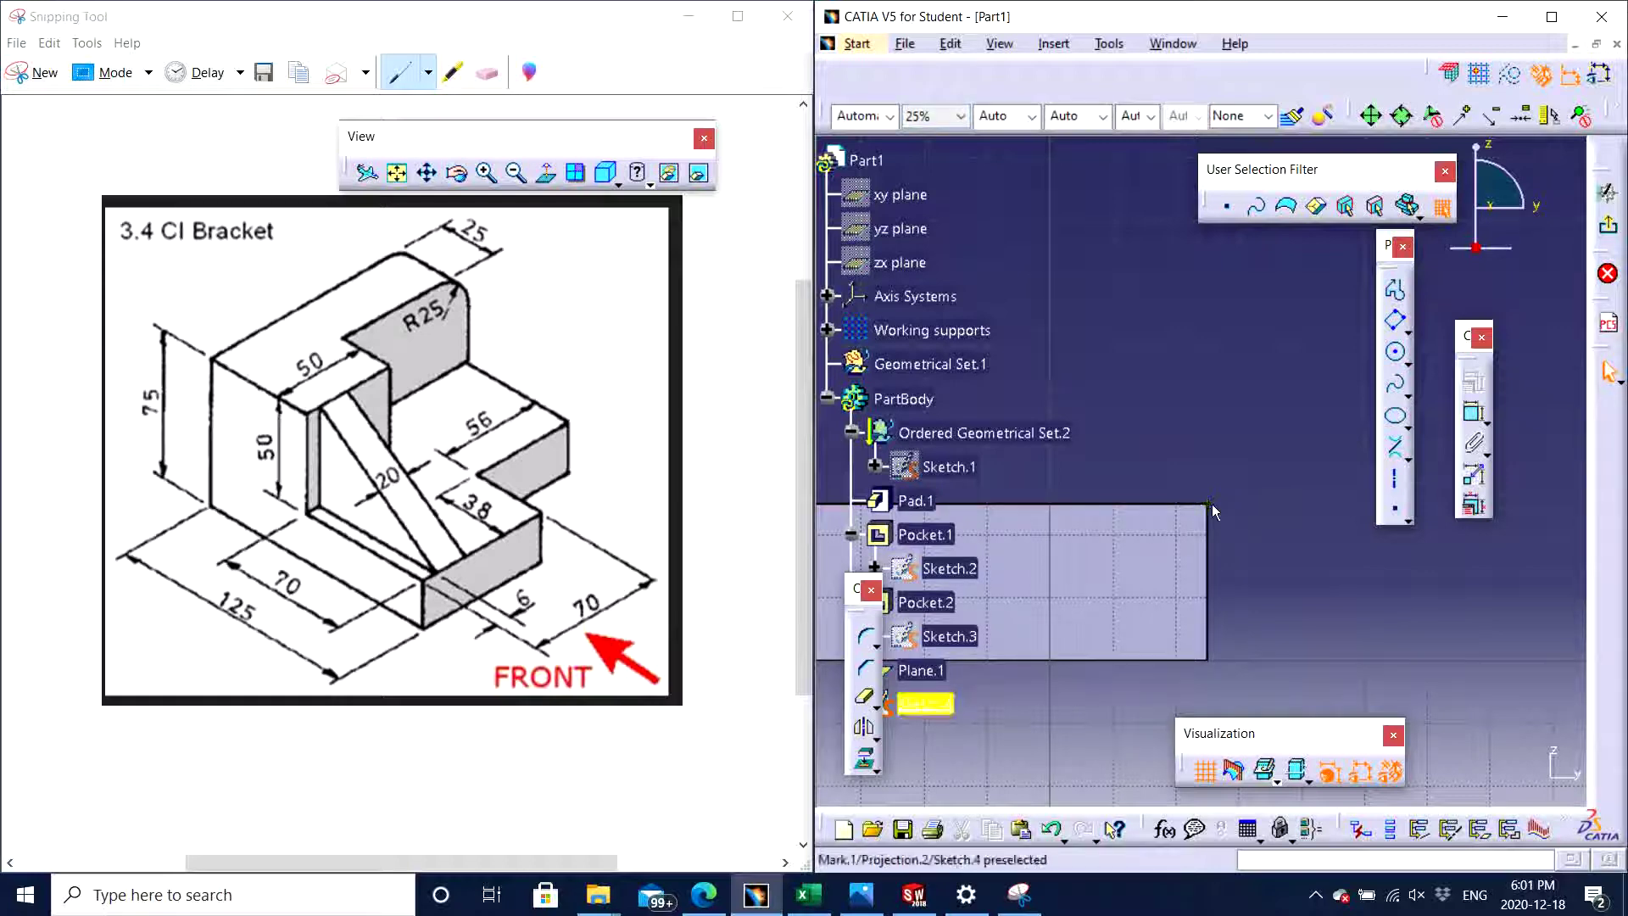
mouse_move(1235, 440)
middle_mouse_down()
mouse_move(1283, 472)
mouse_move(1315, 570)
middle_mouse_up()
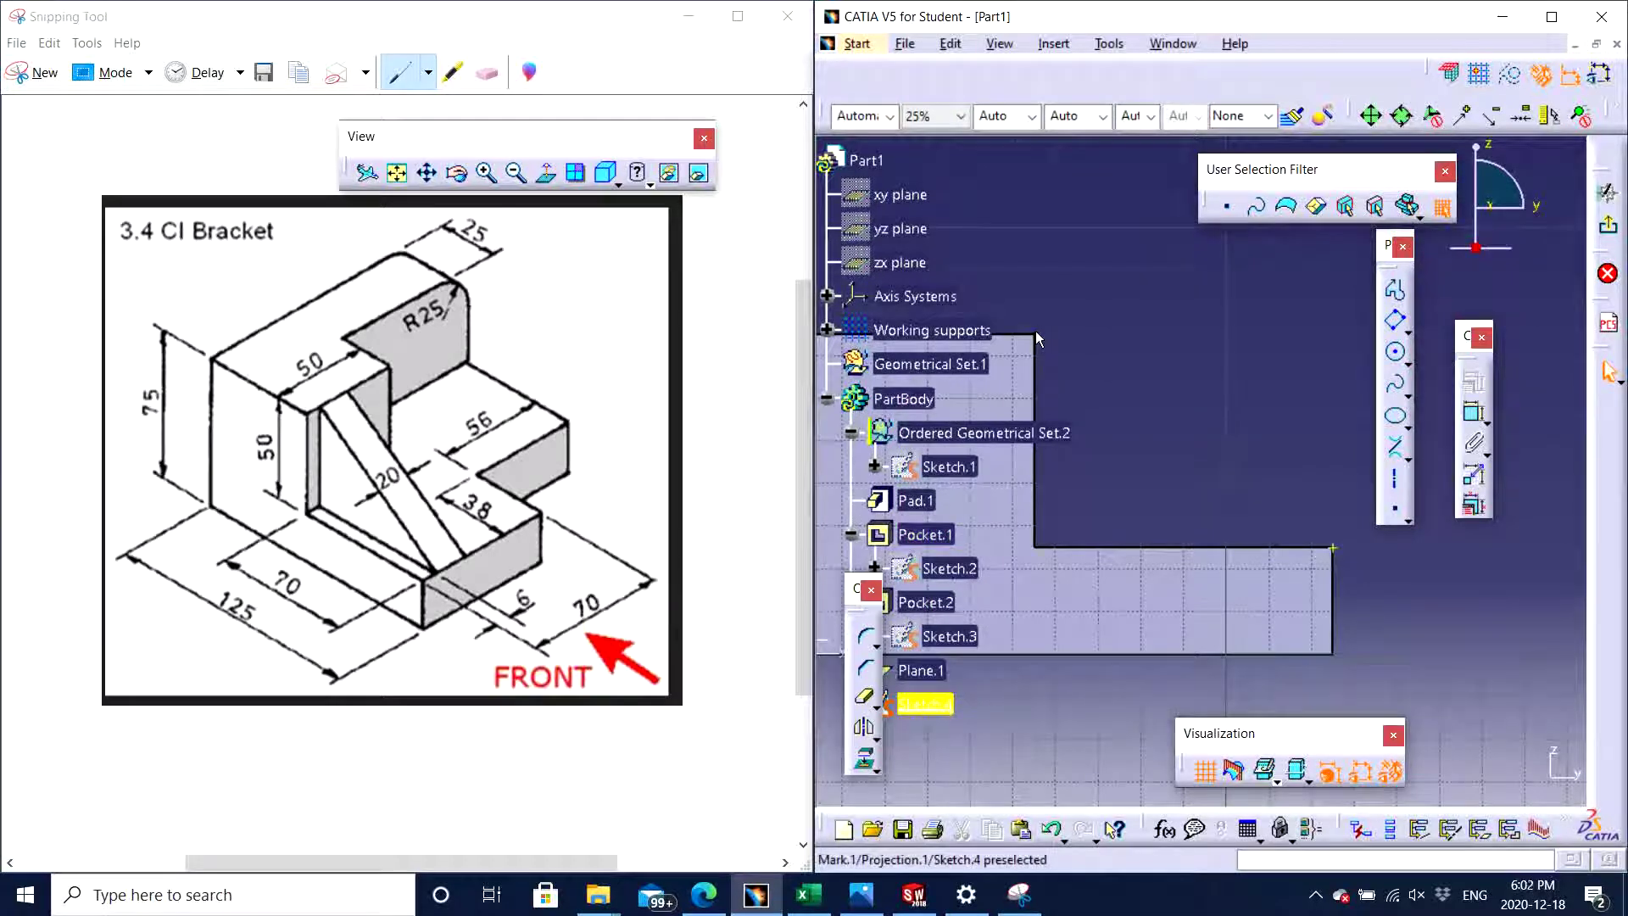
middle_click_drag(1122, 371, 1034, 333)
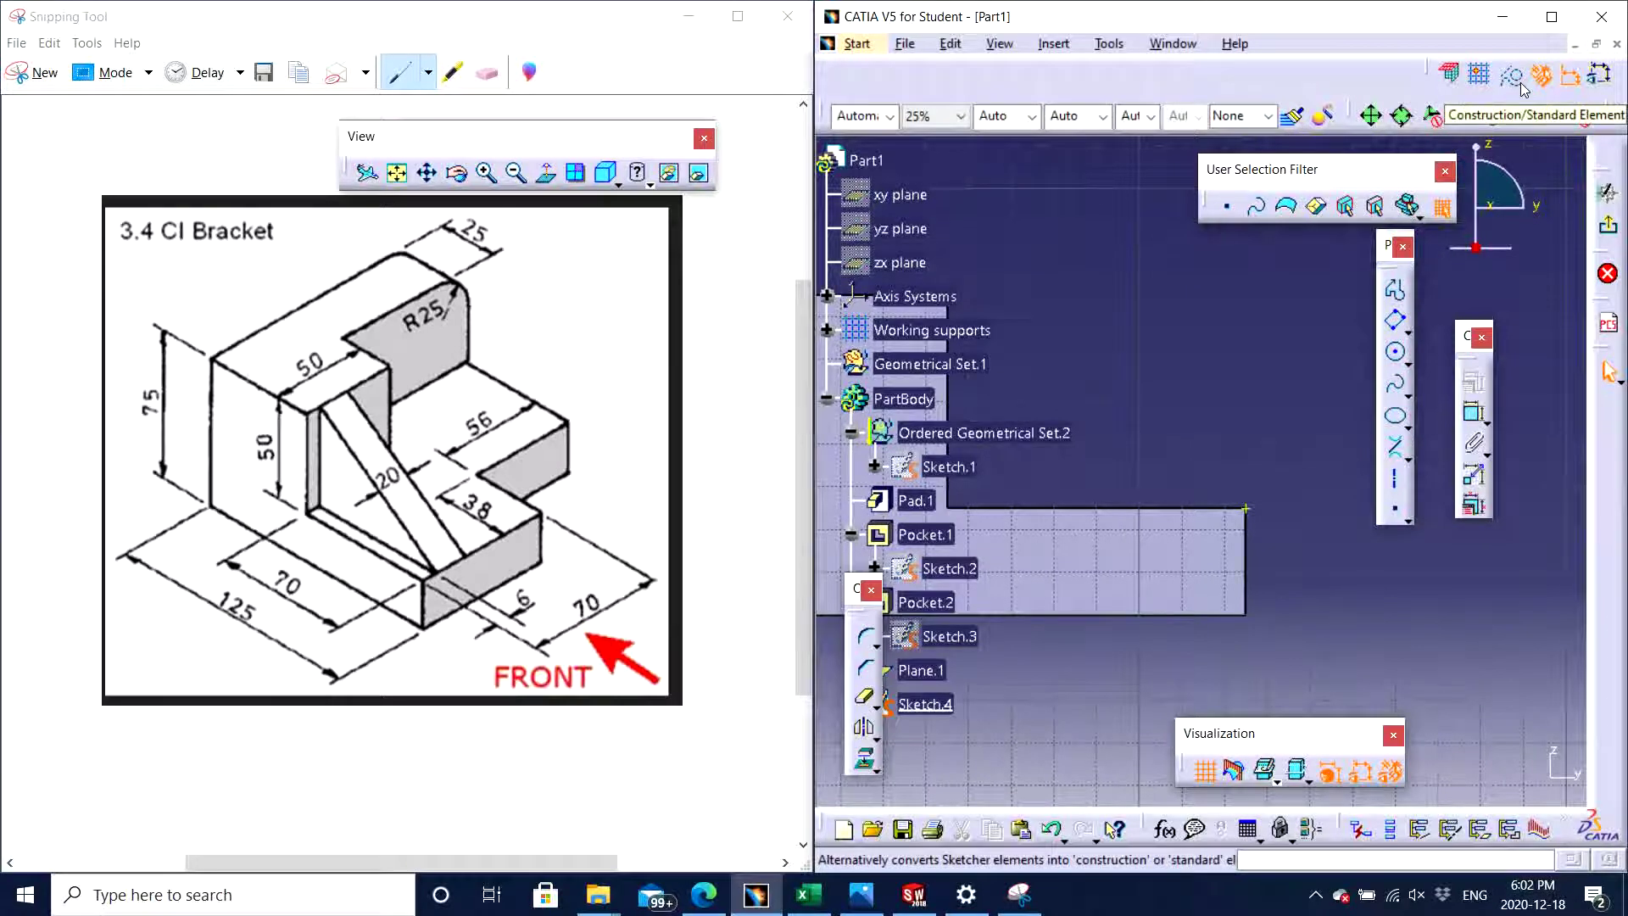
left_click(1246, 508)
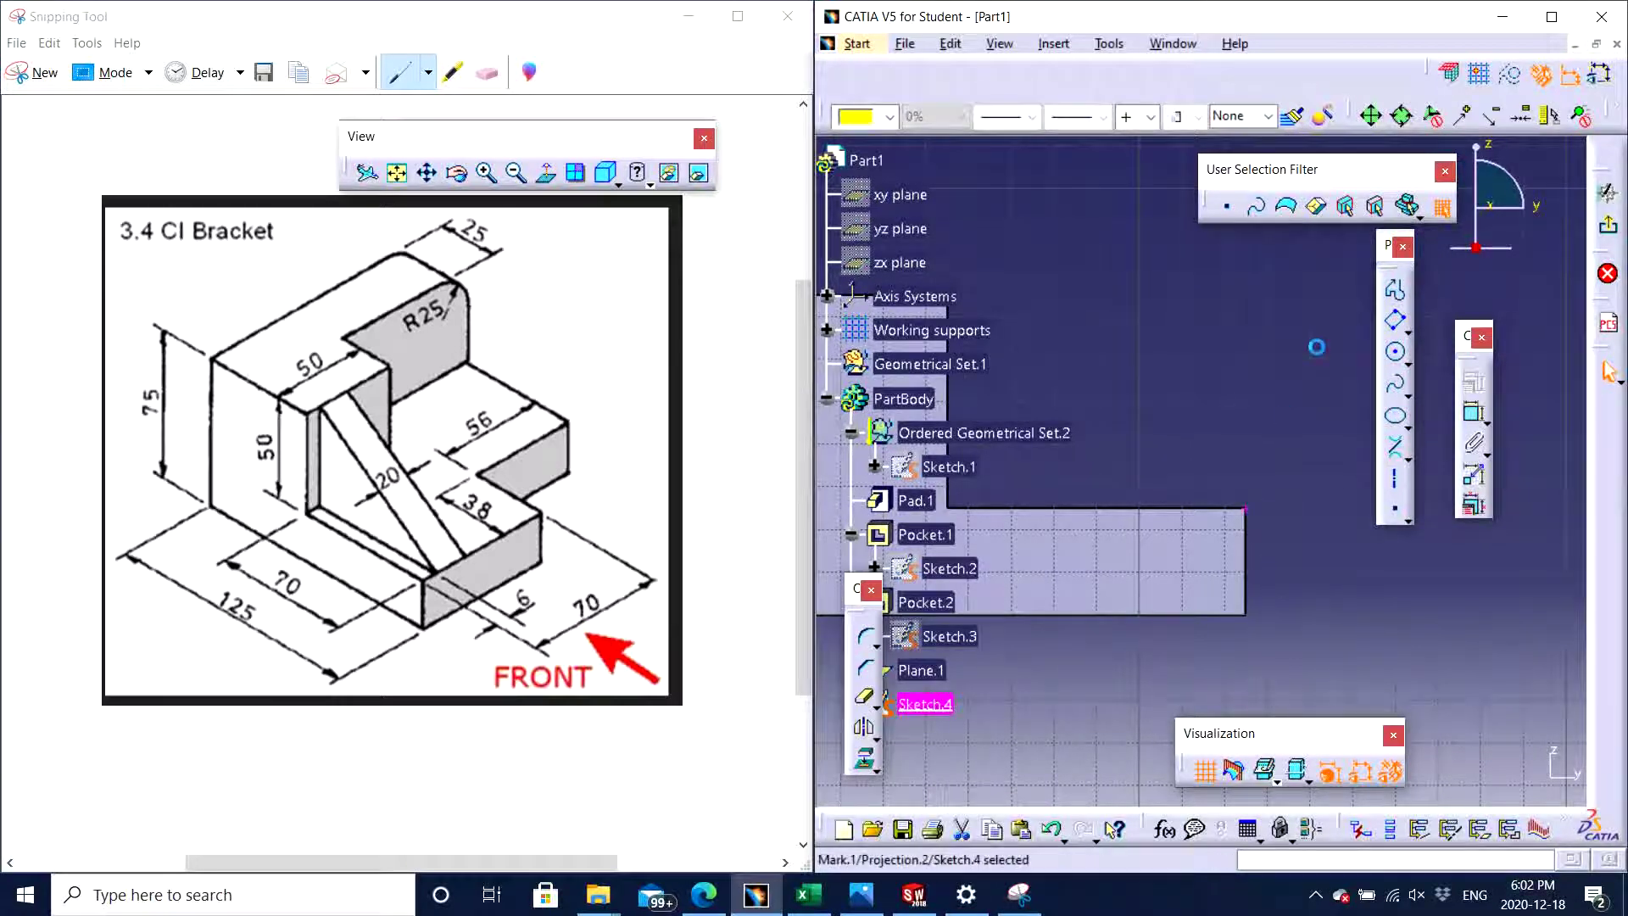
left_click(1510, 78)
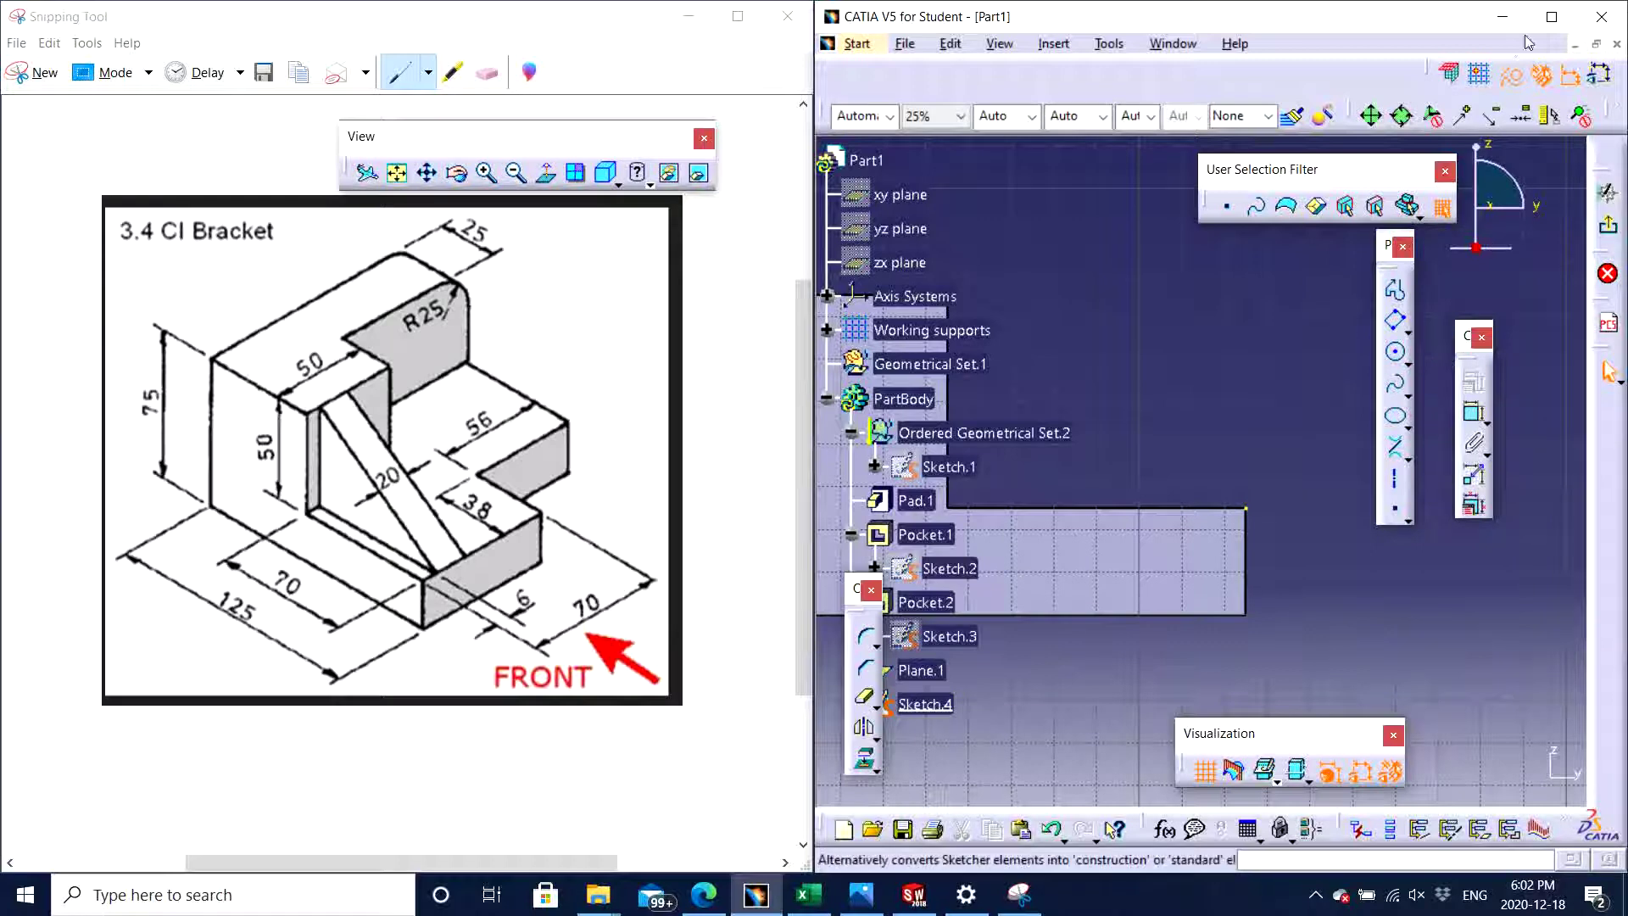
left_click(1510, 75)
- Sketch a diagonal profile line from the upright block's top corner point to the base step's outer corner point and exit the sketch
mouse_move(1226, 401)
middle_mouse_down()
mouse_move(1154, 535)
mouse_move(1214, 521)
middle_mouse_up()
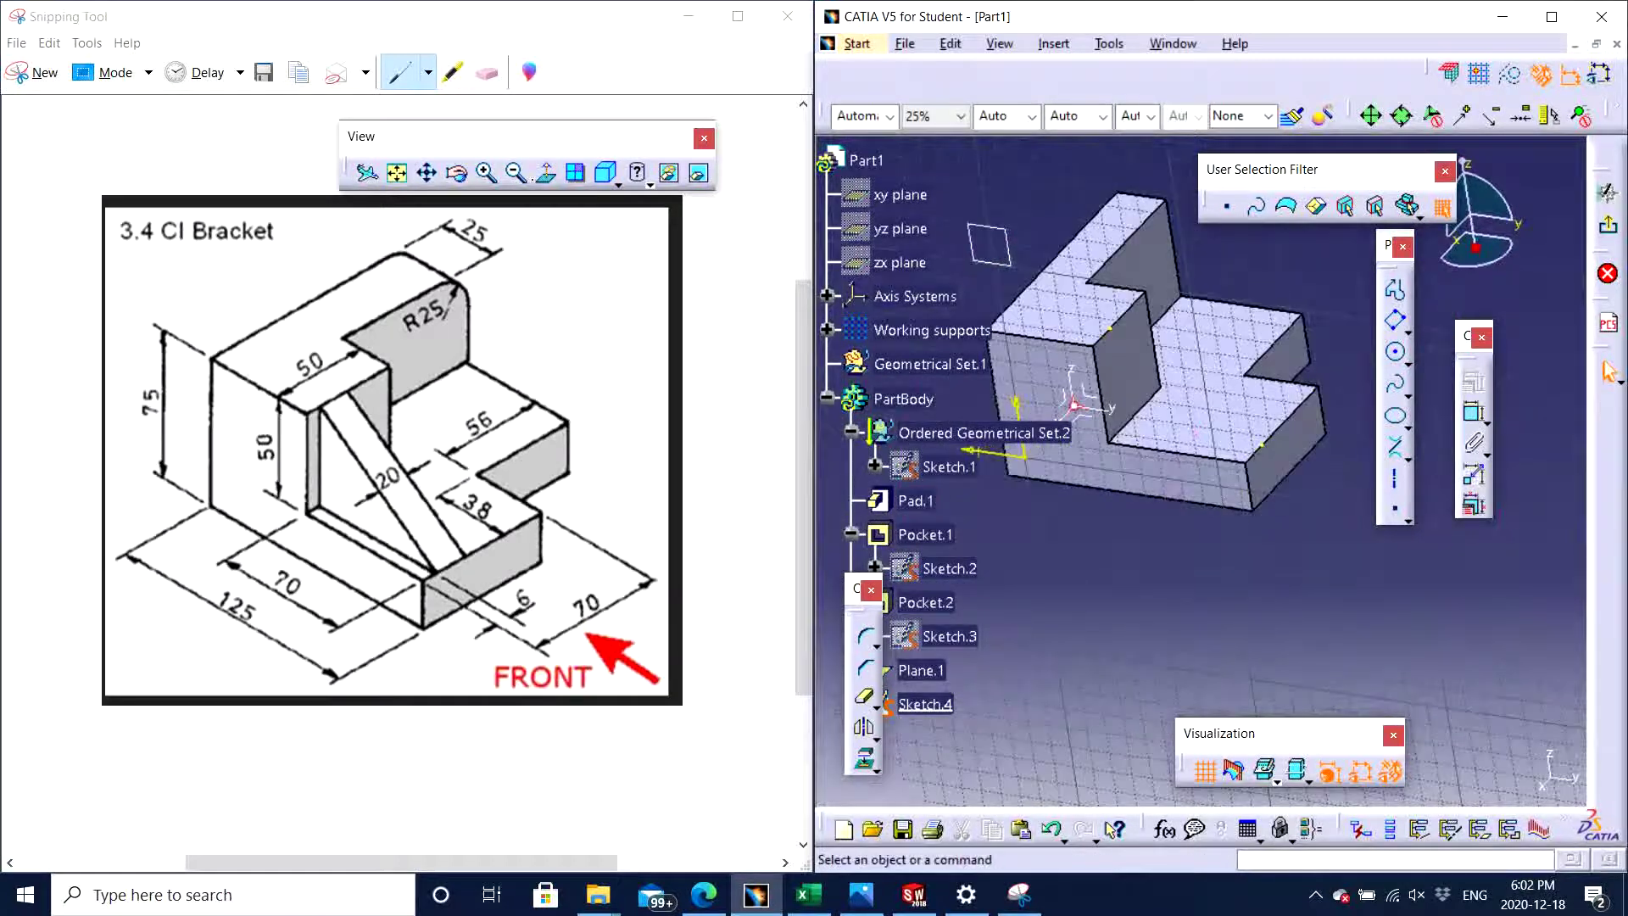
left_click(551, 188)
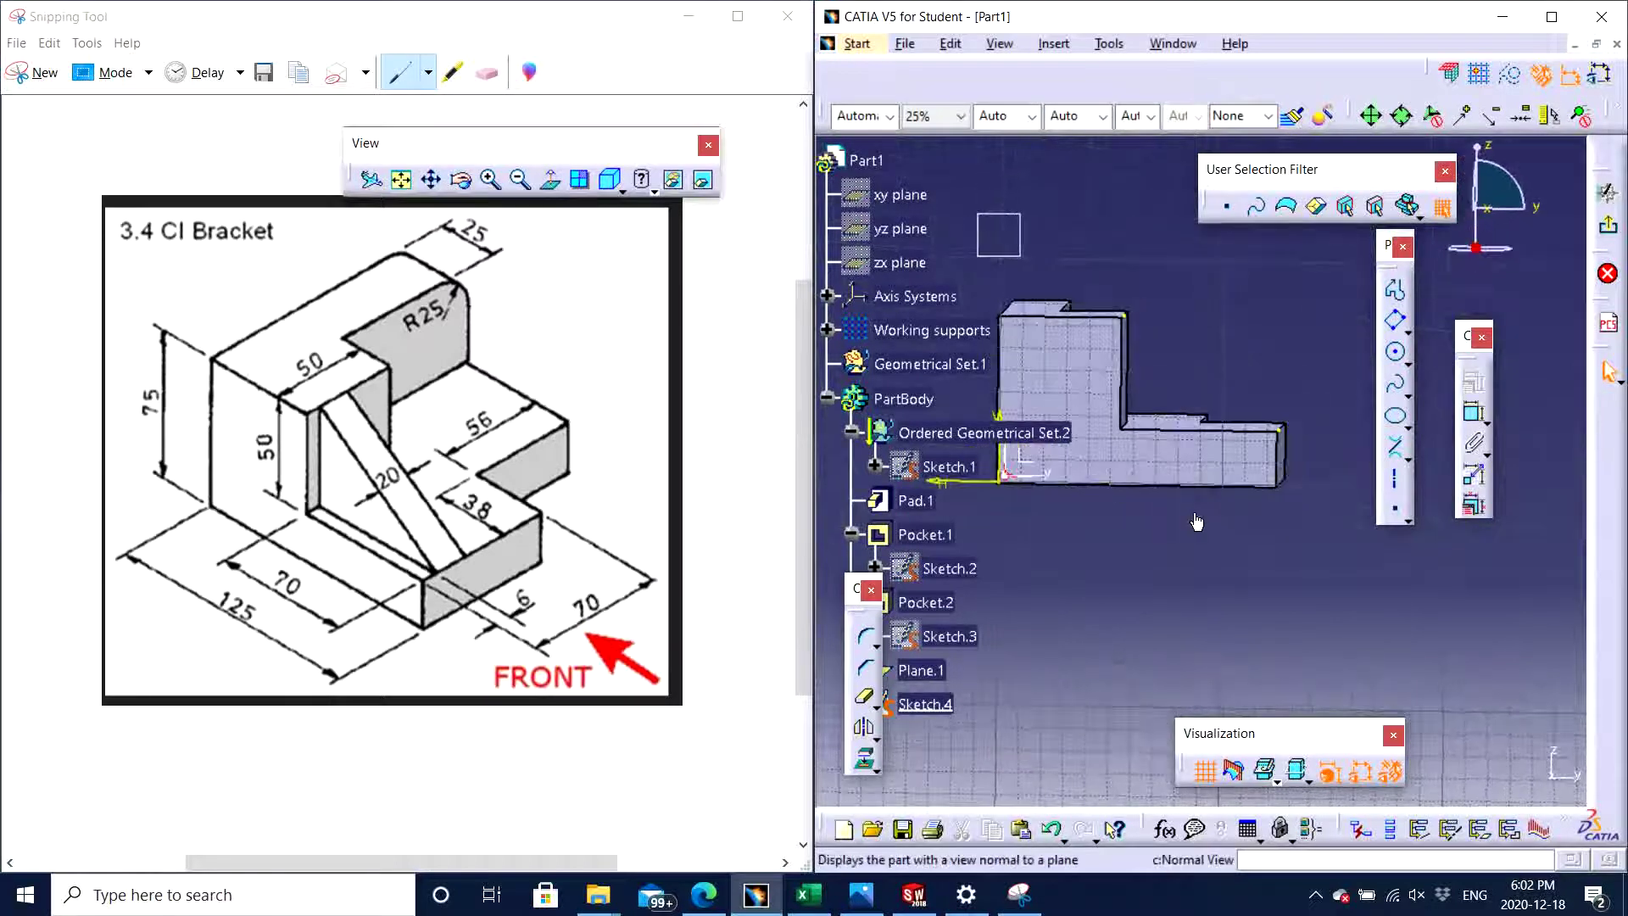
left_click(1397, 291)
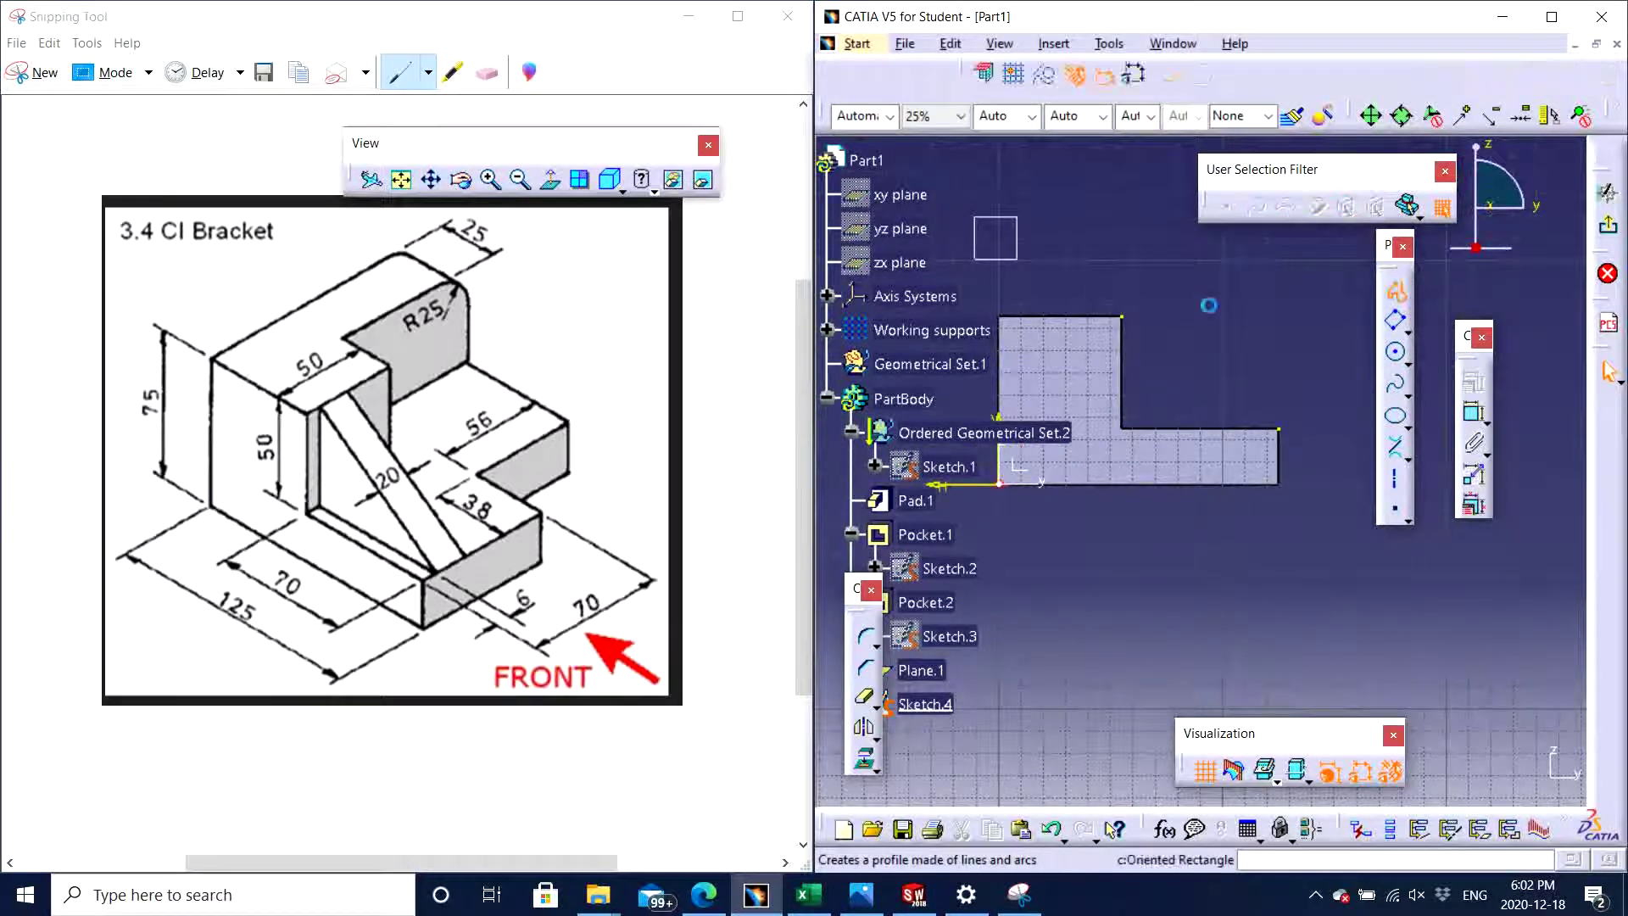
left_click(1124, 317)
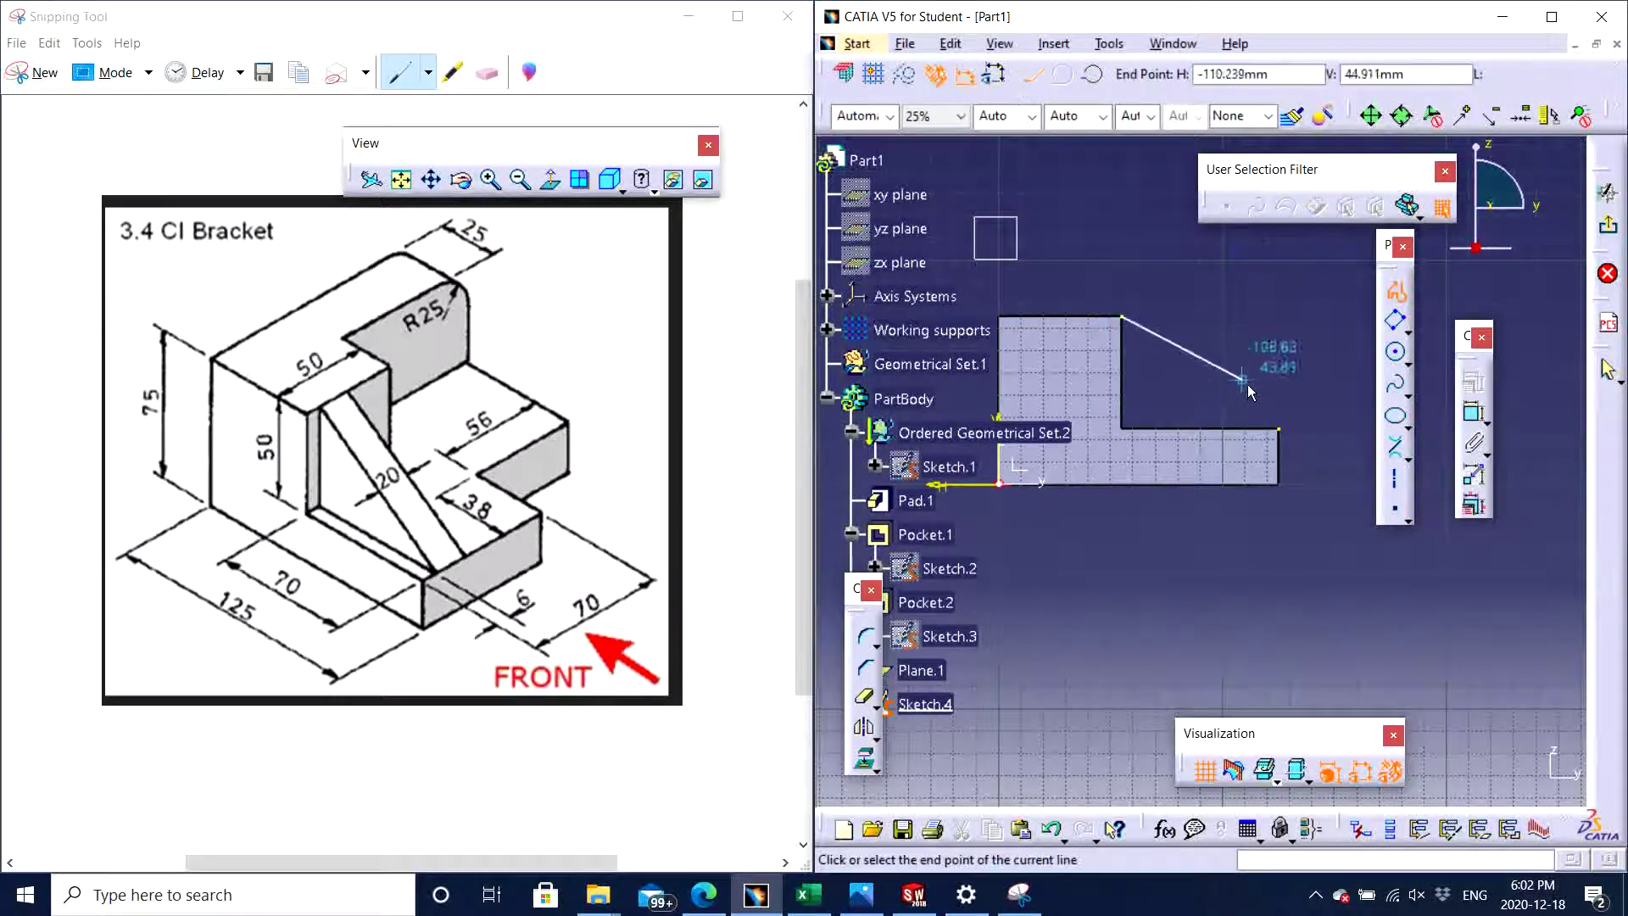
left_click(1280, 429)
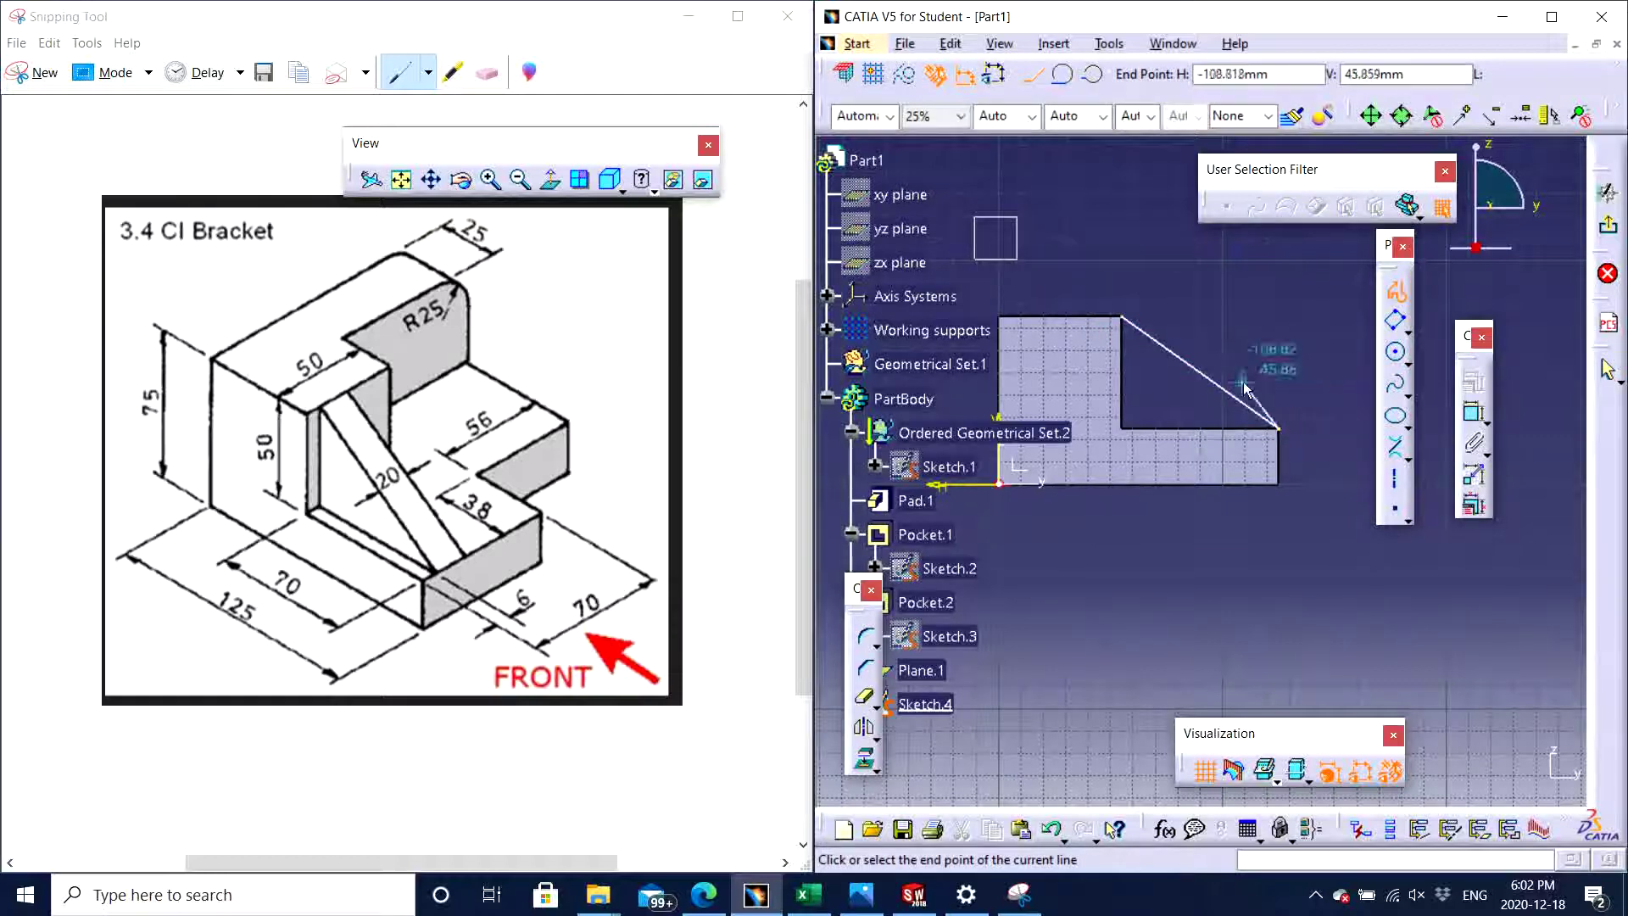
left_click(1122, 317)
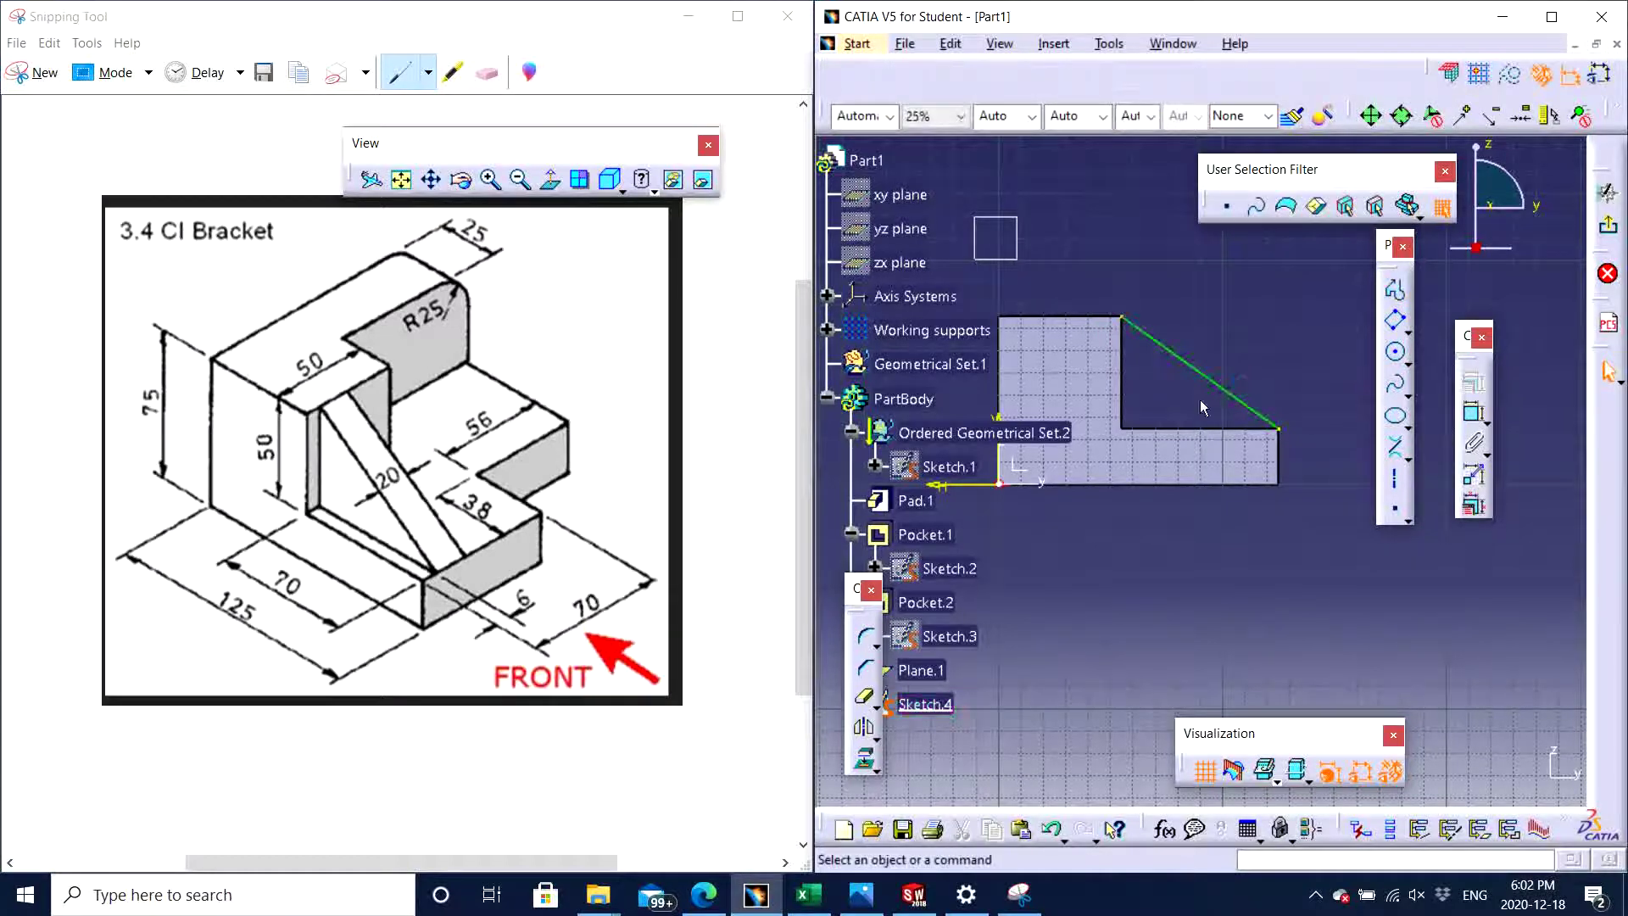
left_click(1608, 273)
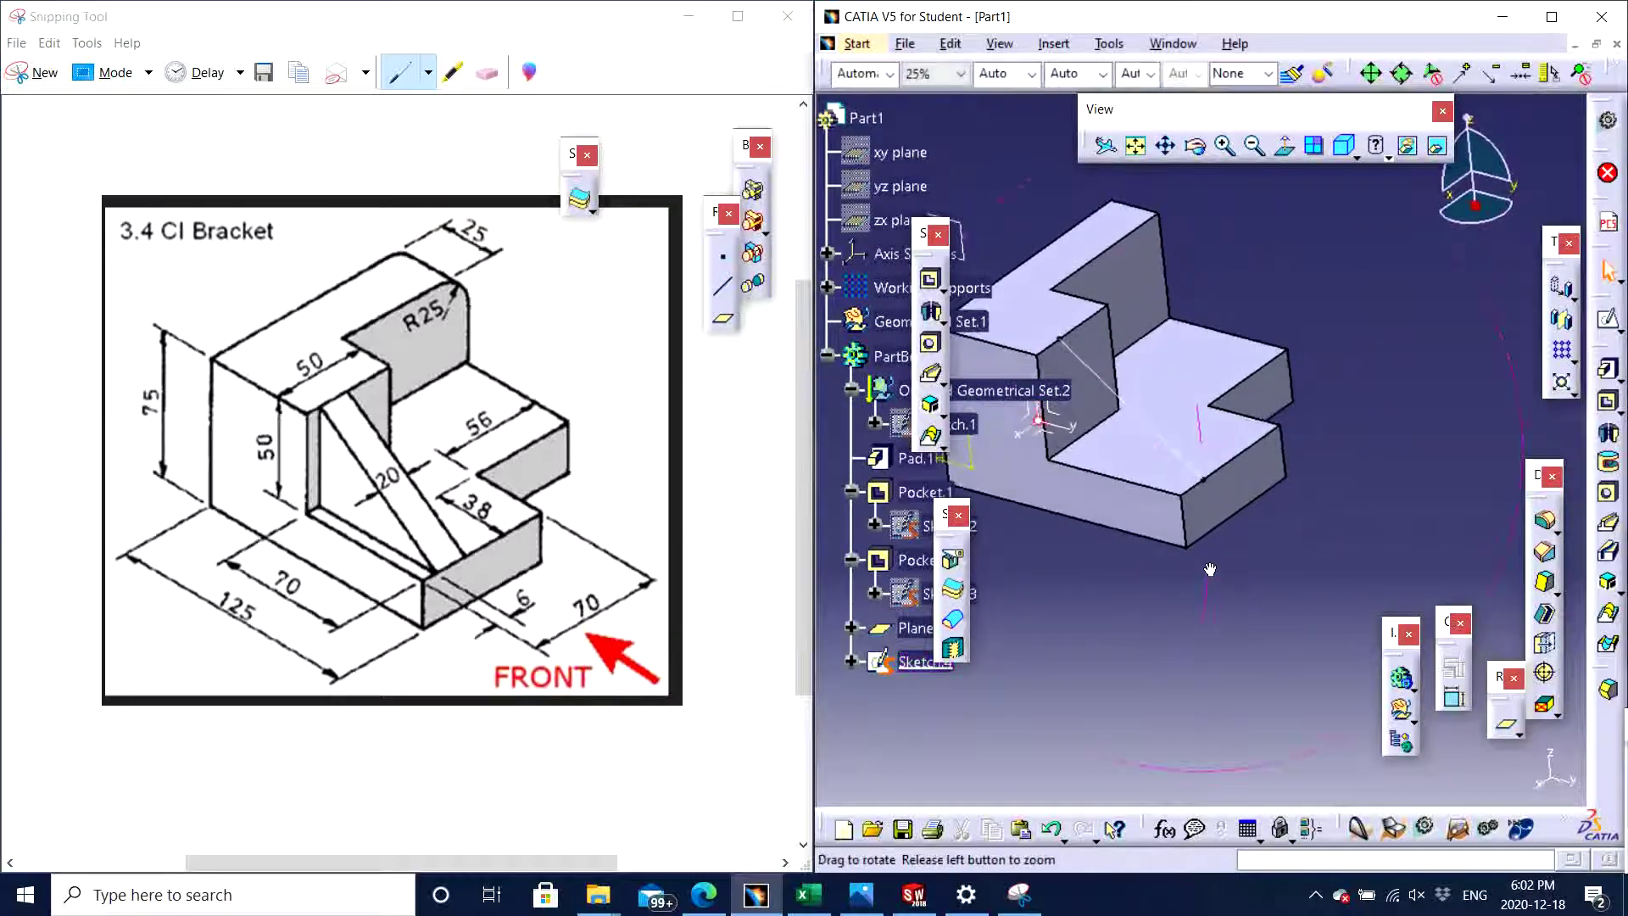
- Create a From Side stiffener from the diagonal line sketch with a 20 mm thickness centred on the sketch plane
left_click(1617, 591)
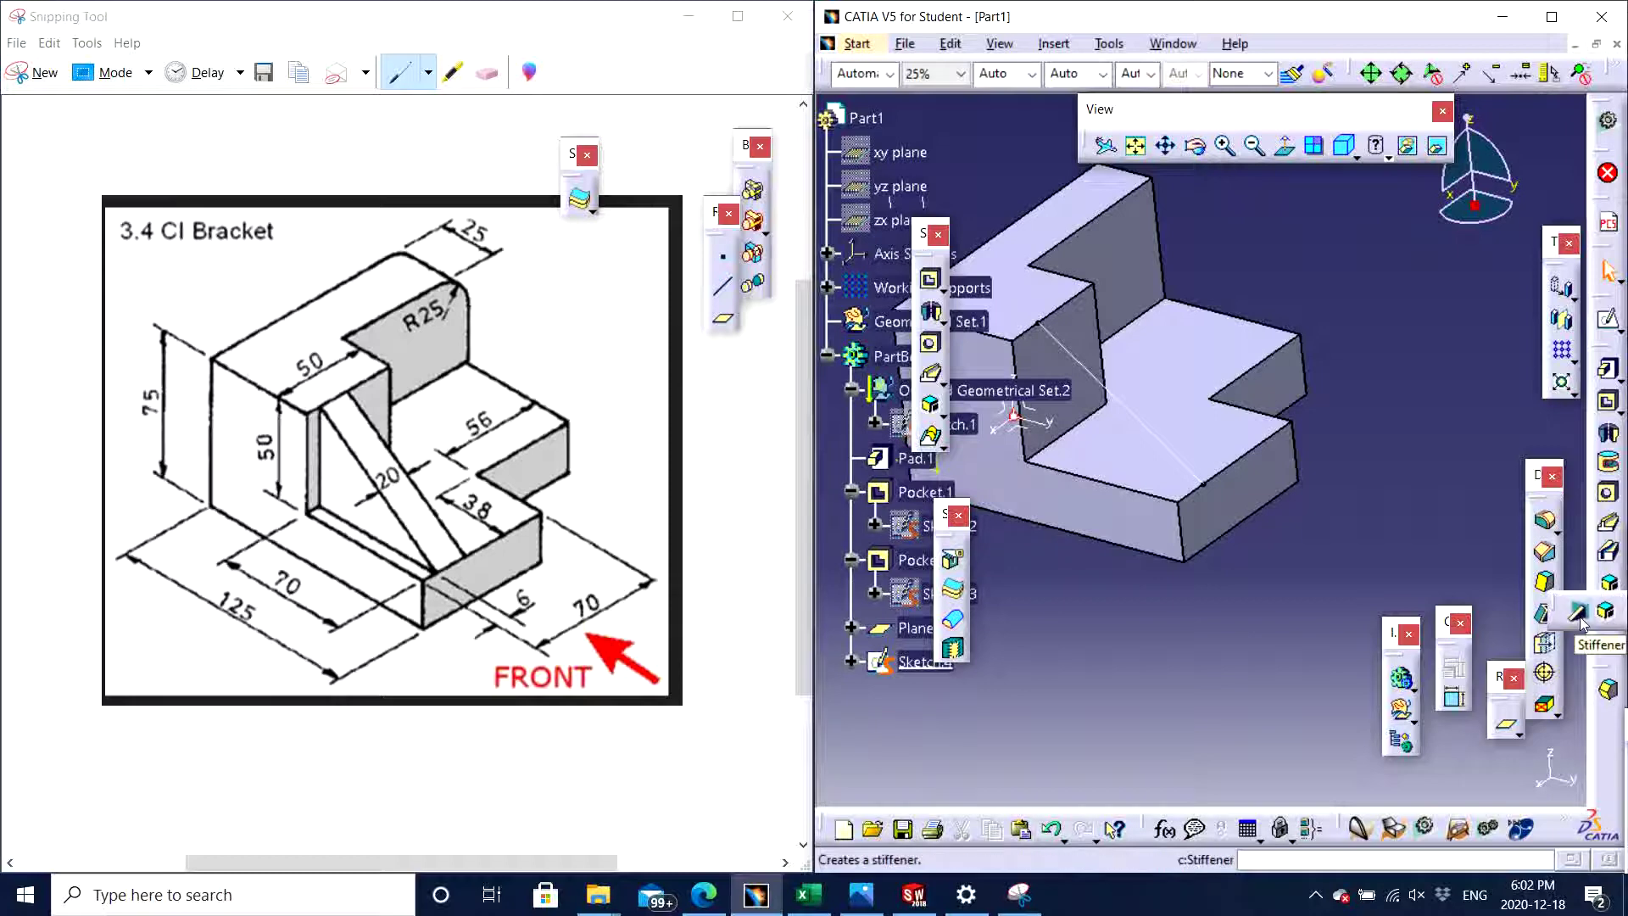
left_click(1579, 617)
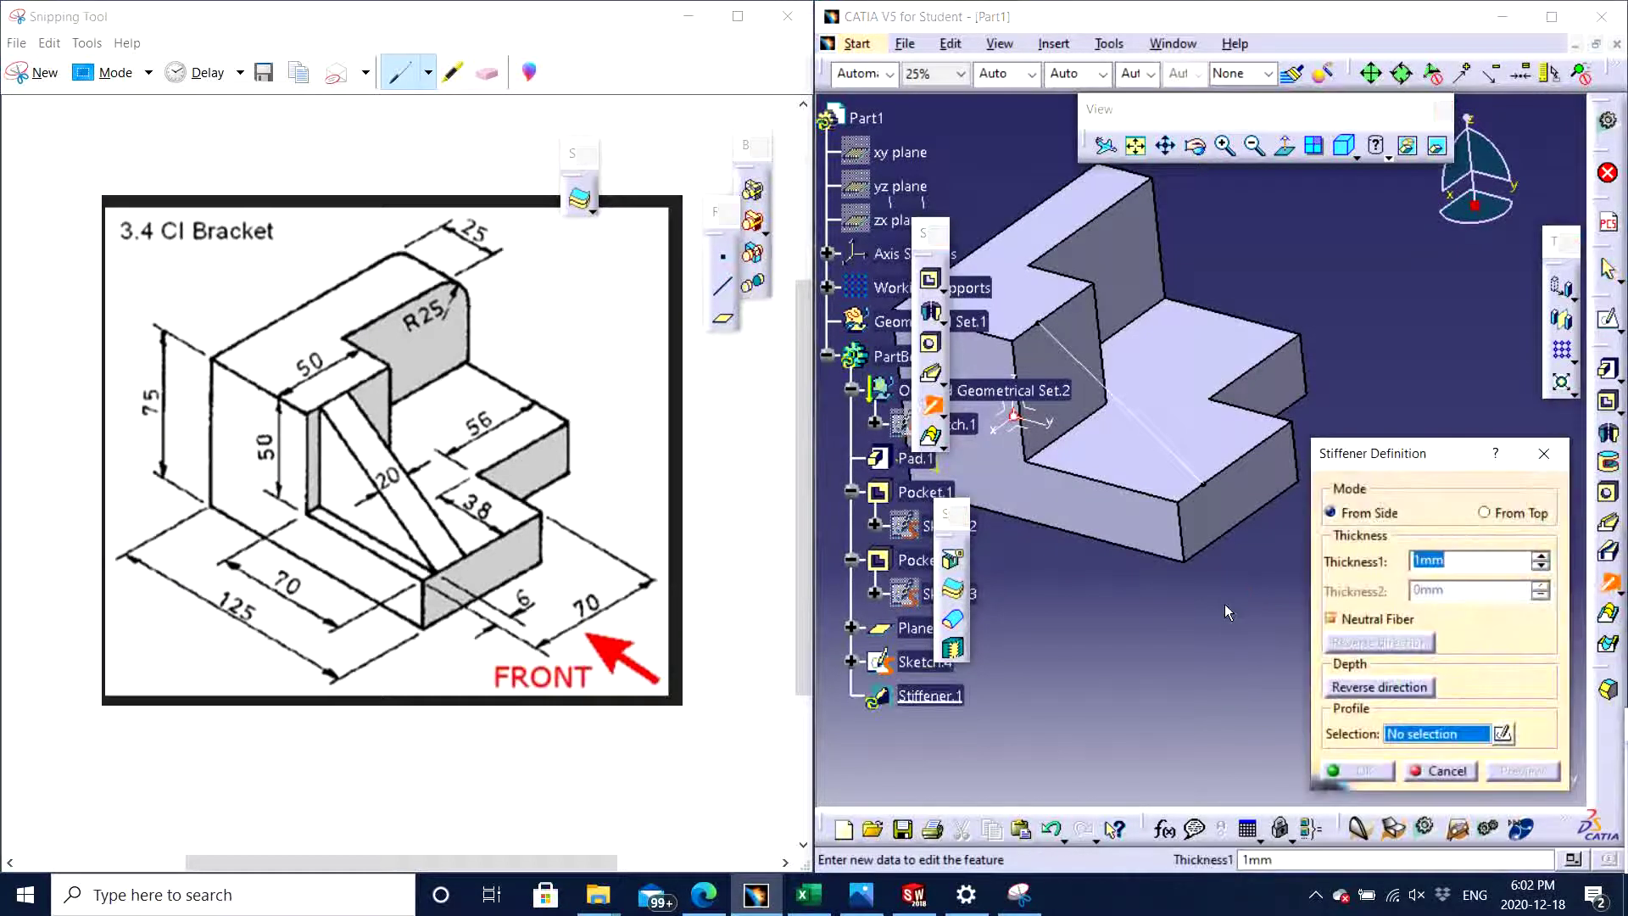
left_click(1174, 469)
mouse_move(1172, 504)
middle_mouse_down()
mouse_move(1218, 545)
mouse_move(1158, 556)
mouse_move(1208, 441)
mouse_move(1221, 483)
middle_mouse_up()
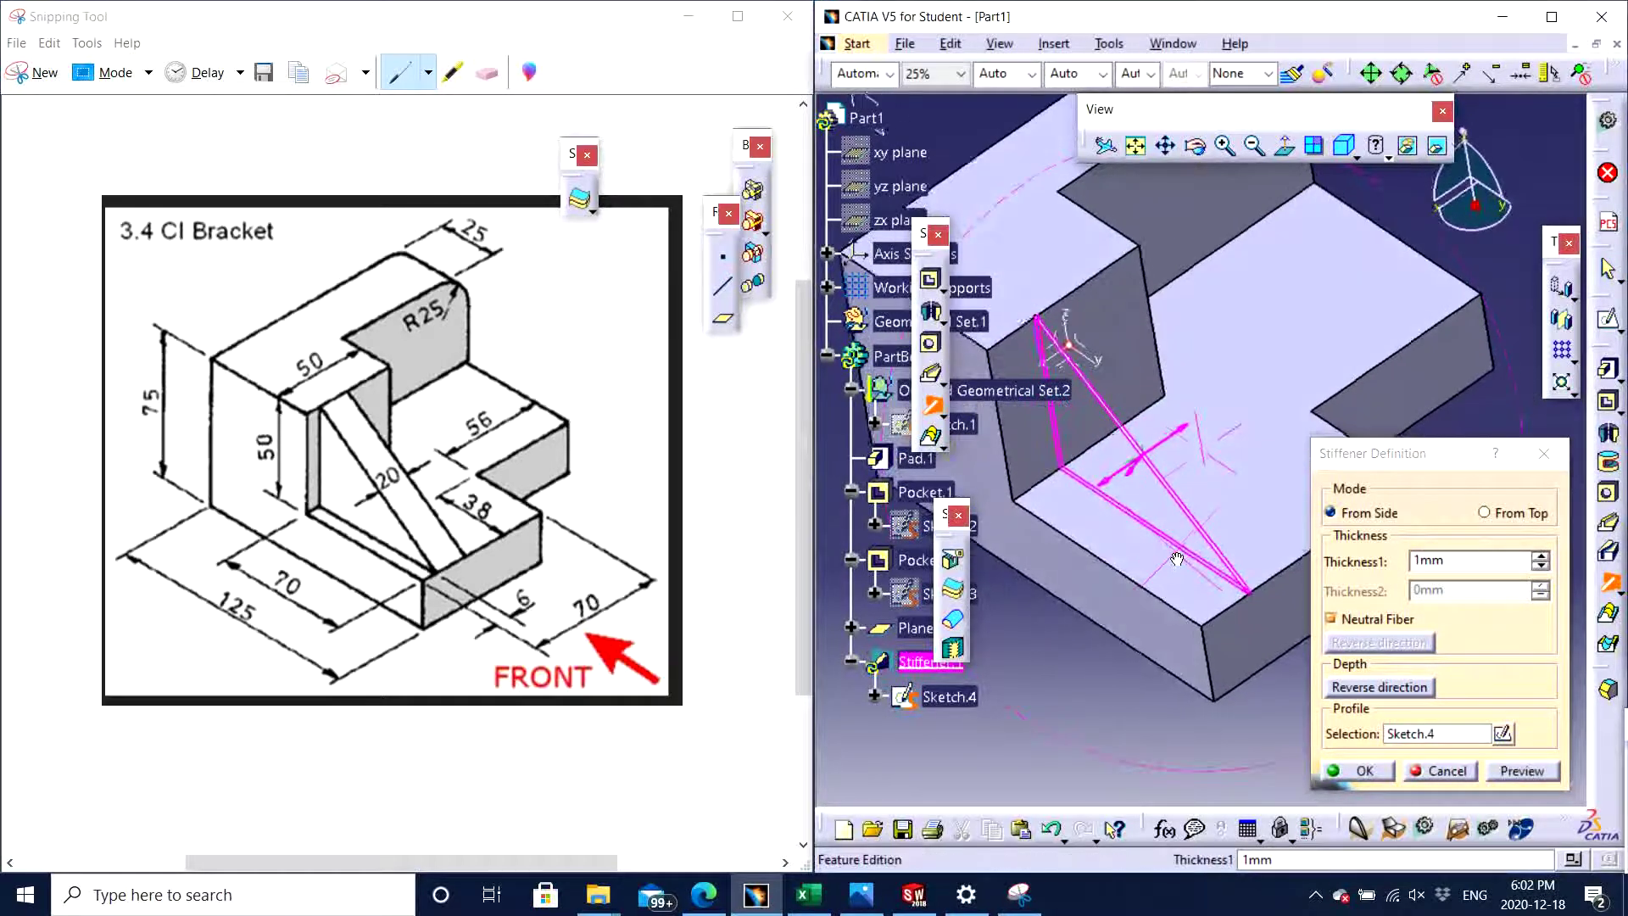
left_click(1501, 560)
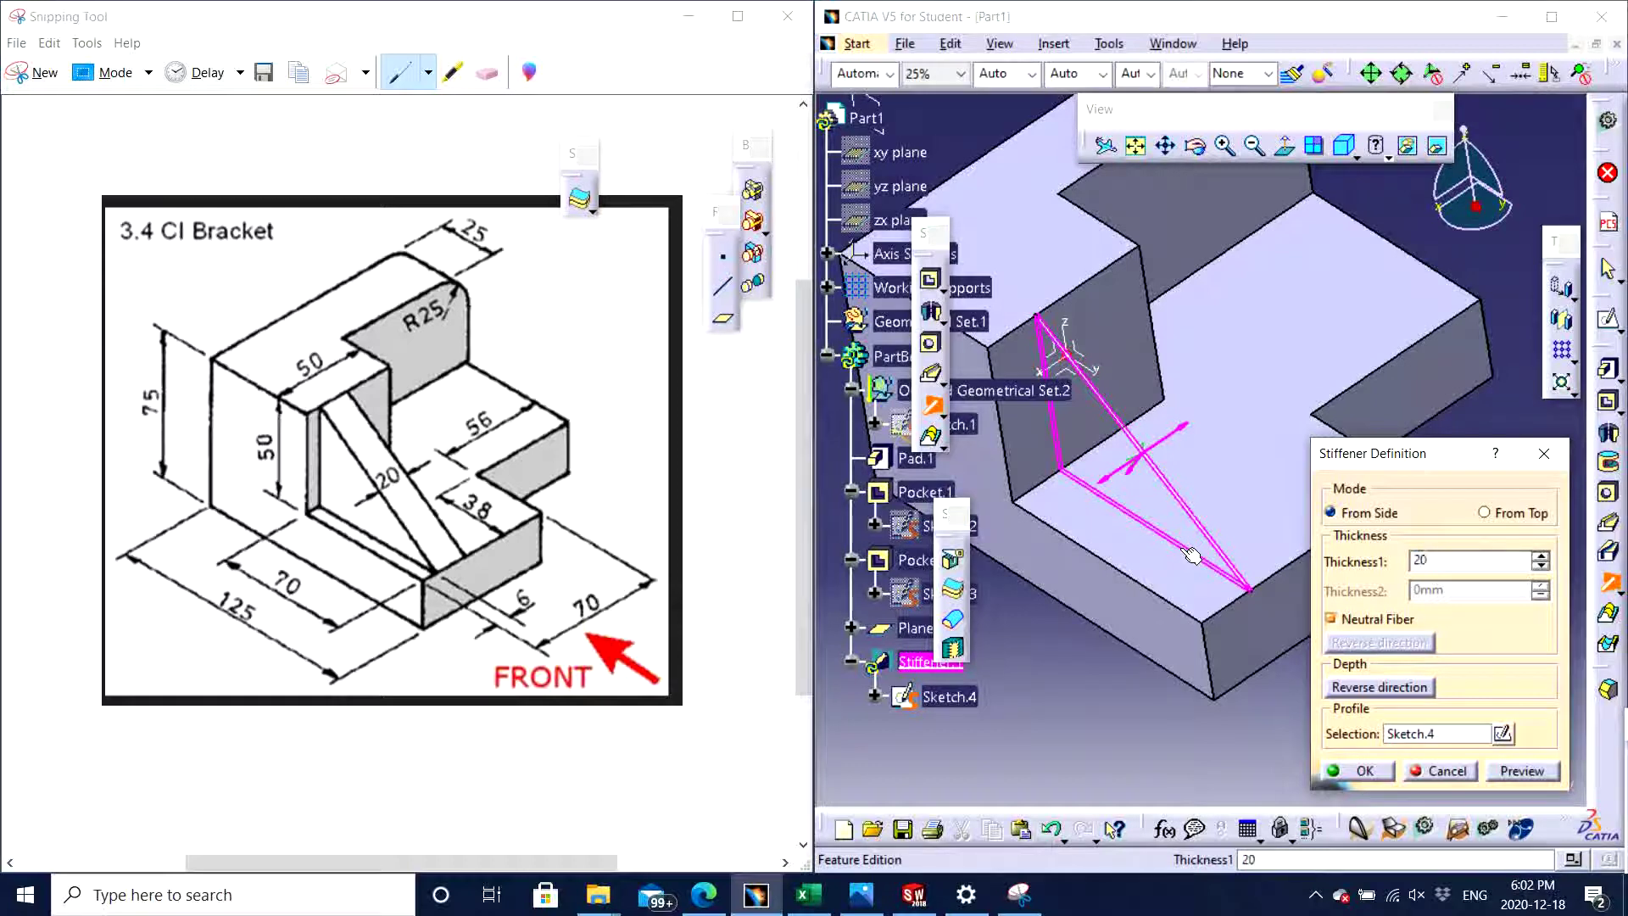
left_click(1532, 771)
middle_click_drag(1187, 629, 1254, 633)
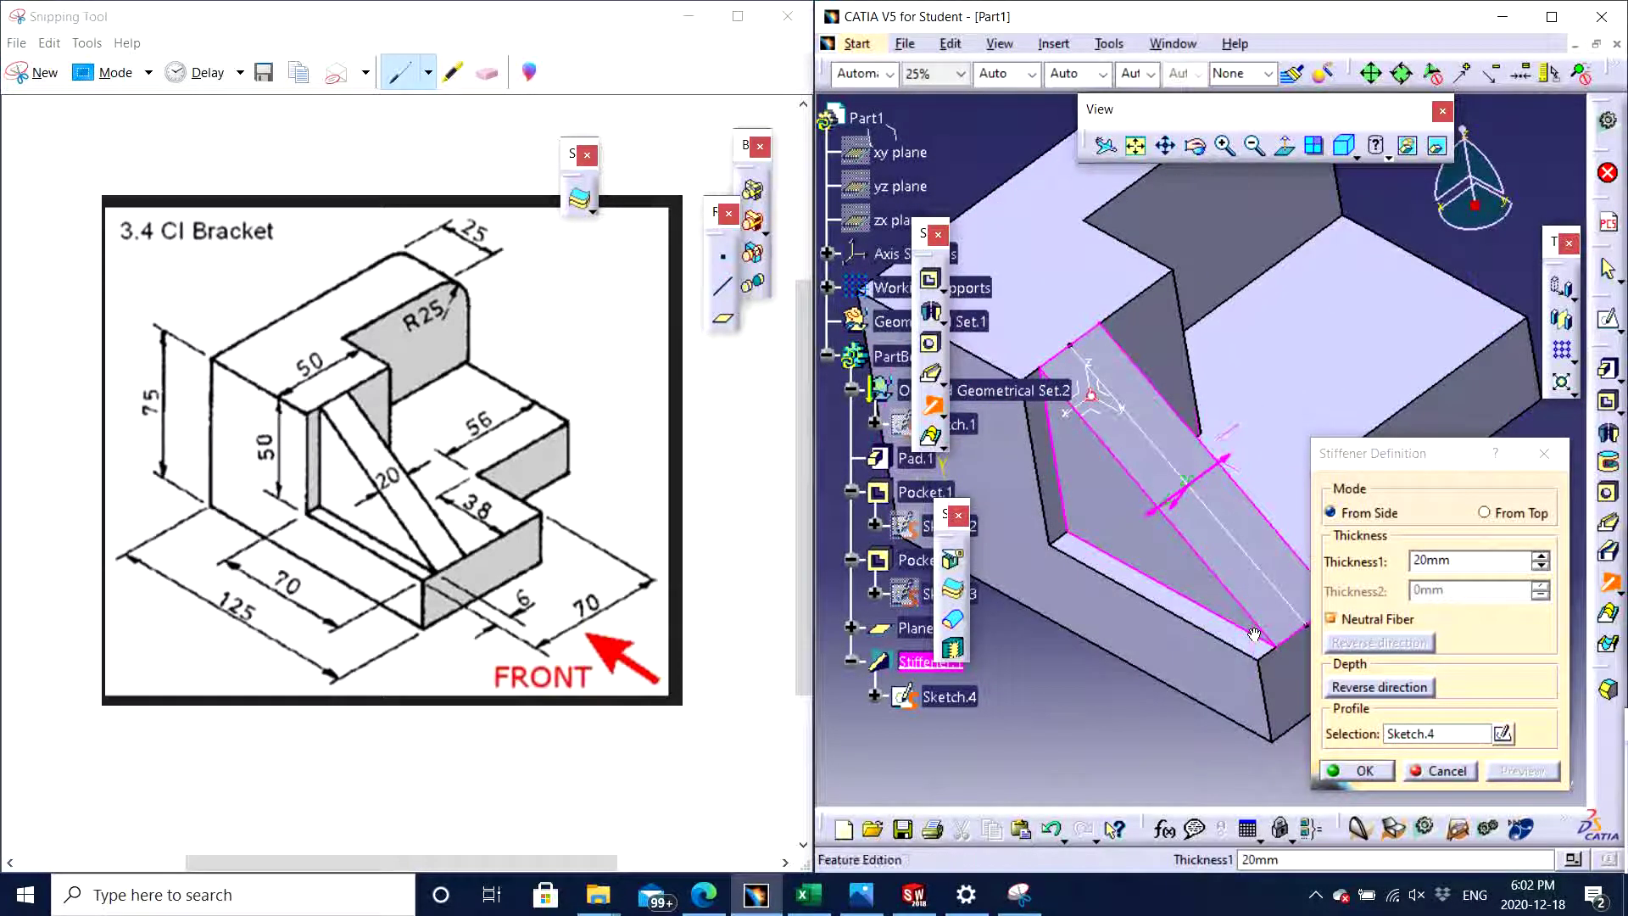
left_click(1357, 771)
- Apply a 25 mm edge fillet to the short top edge at the far end of the tall back wall
middle_click_drag(1161, 593, 1294, 566)
middle_click_drag(1412, 419, 1349, 466)
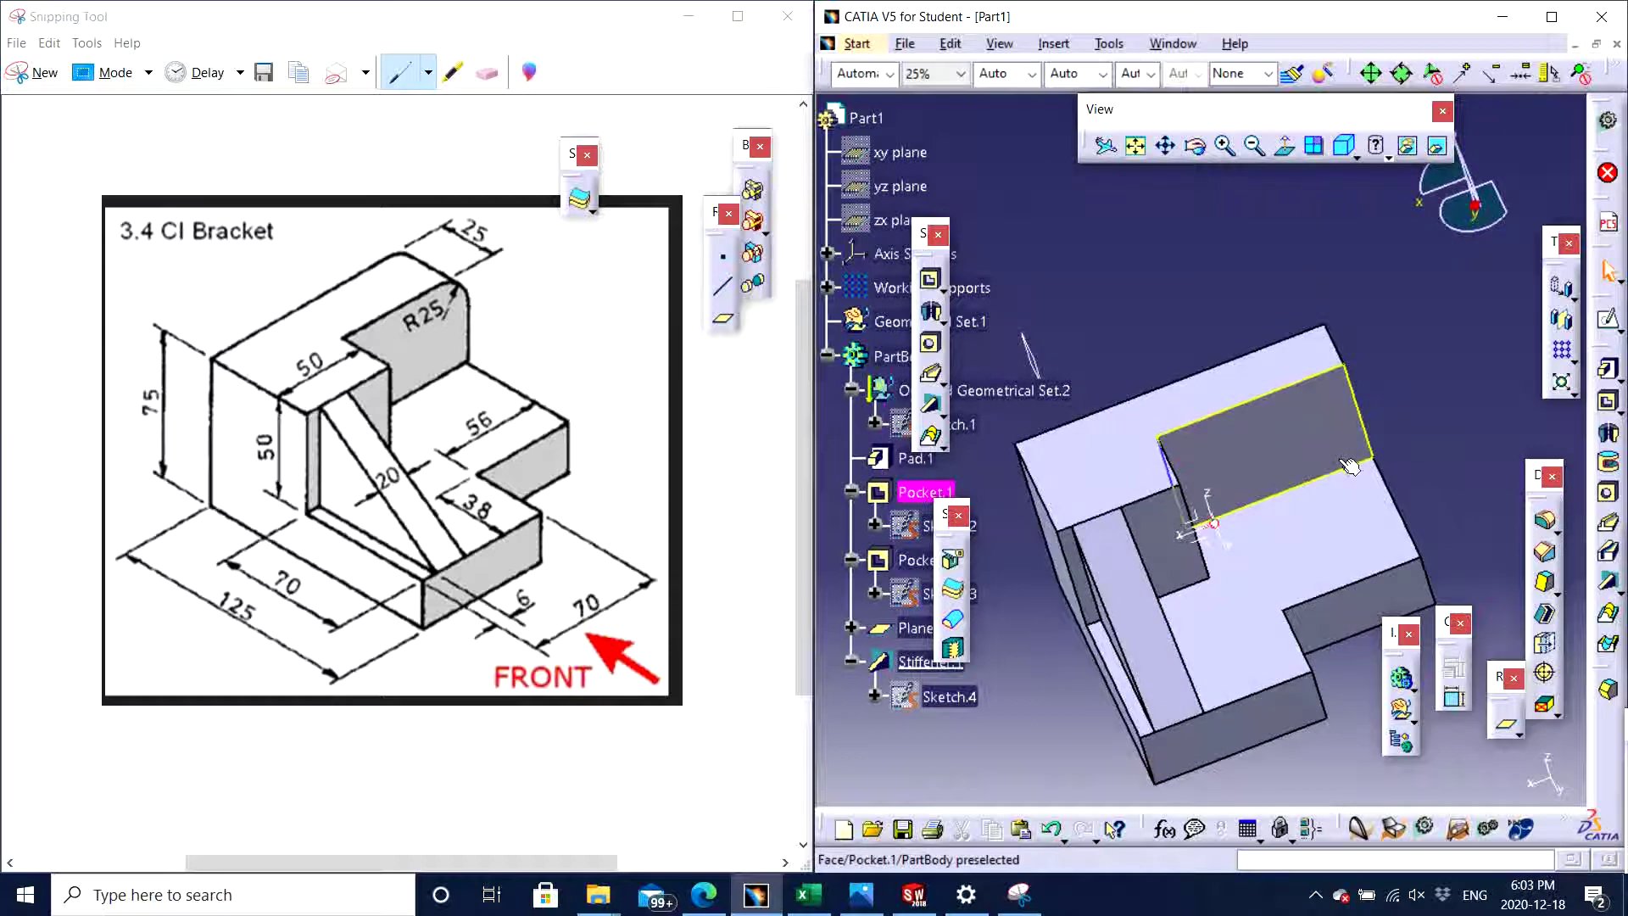
left_click(1546, 523)
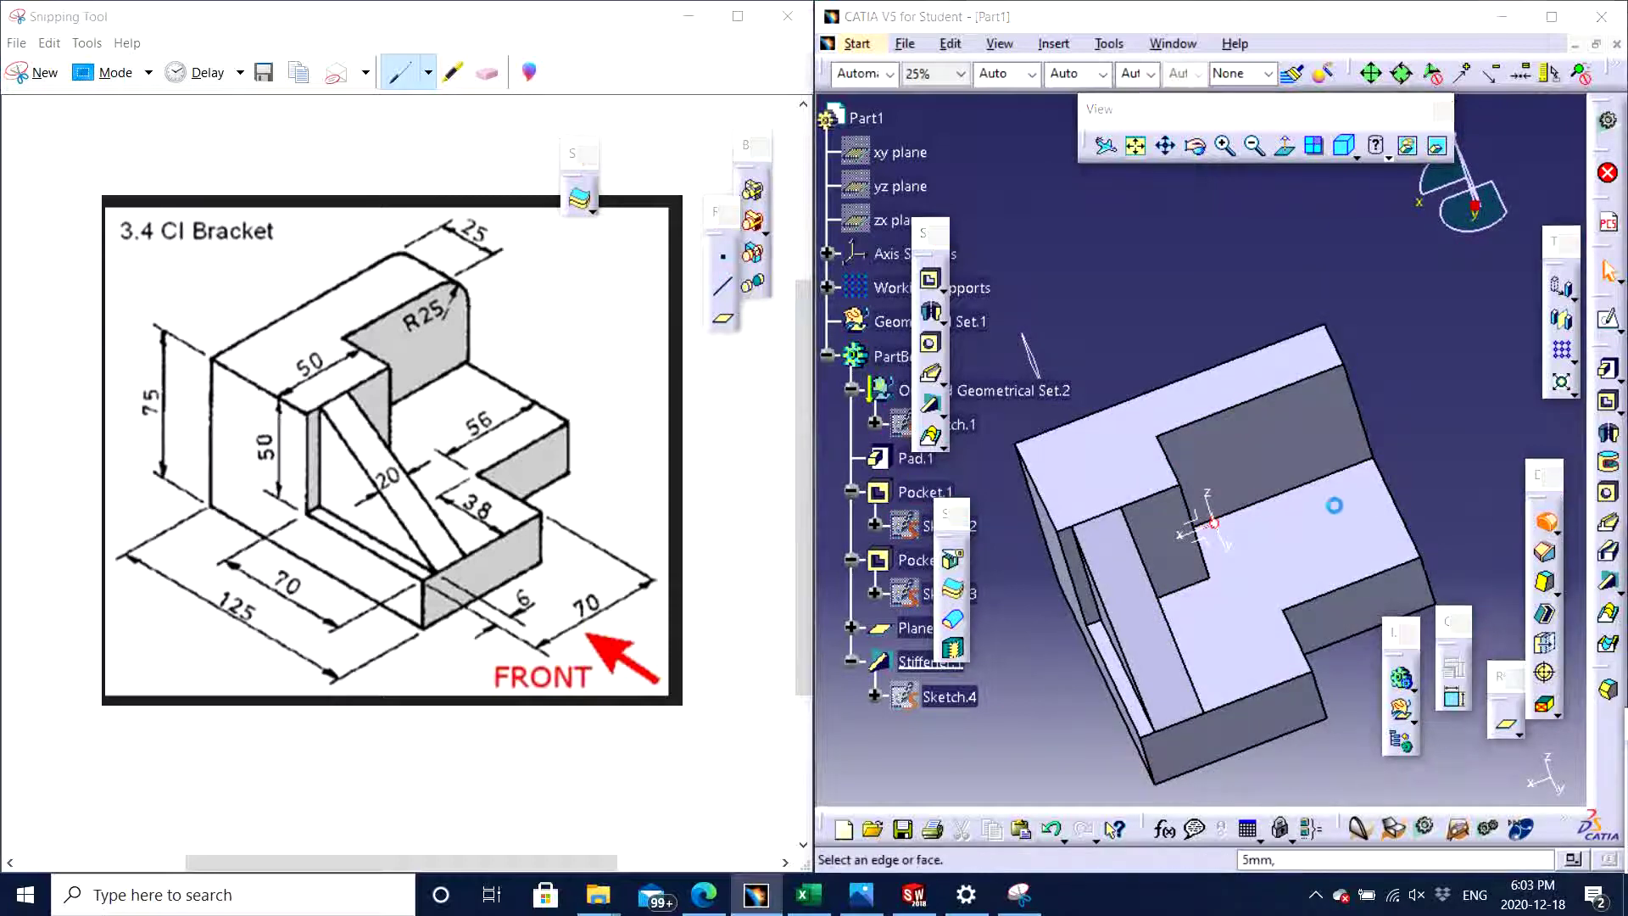
middle_click_drag(1346, 335, 1312, 400)
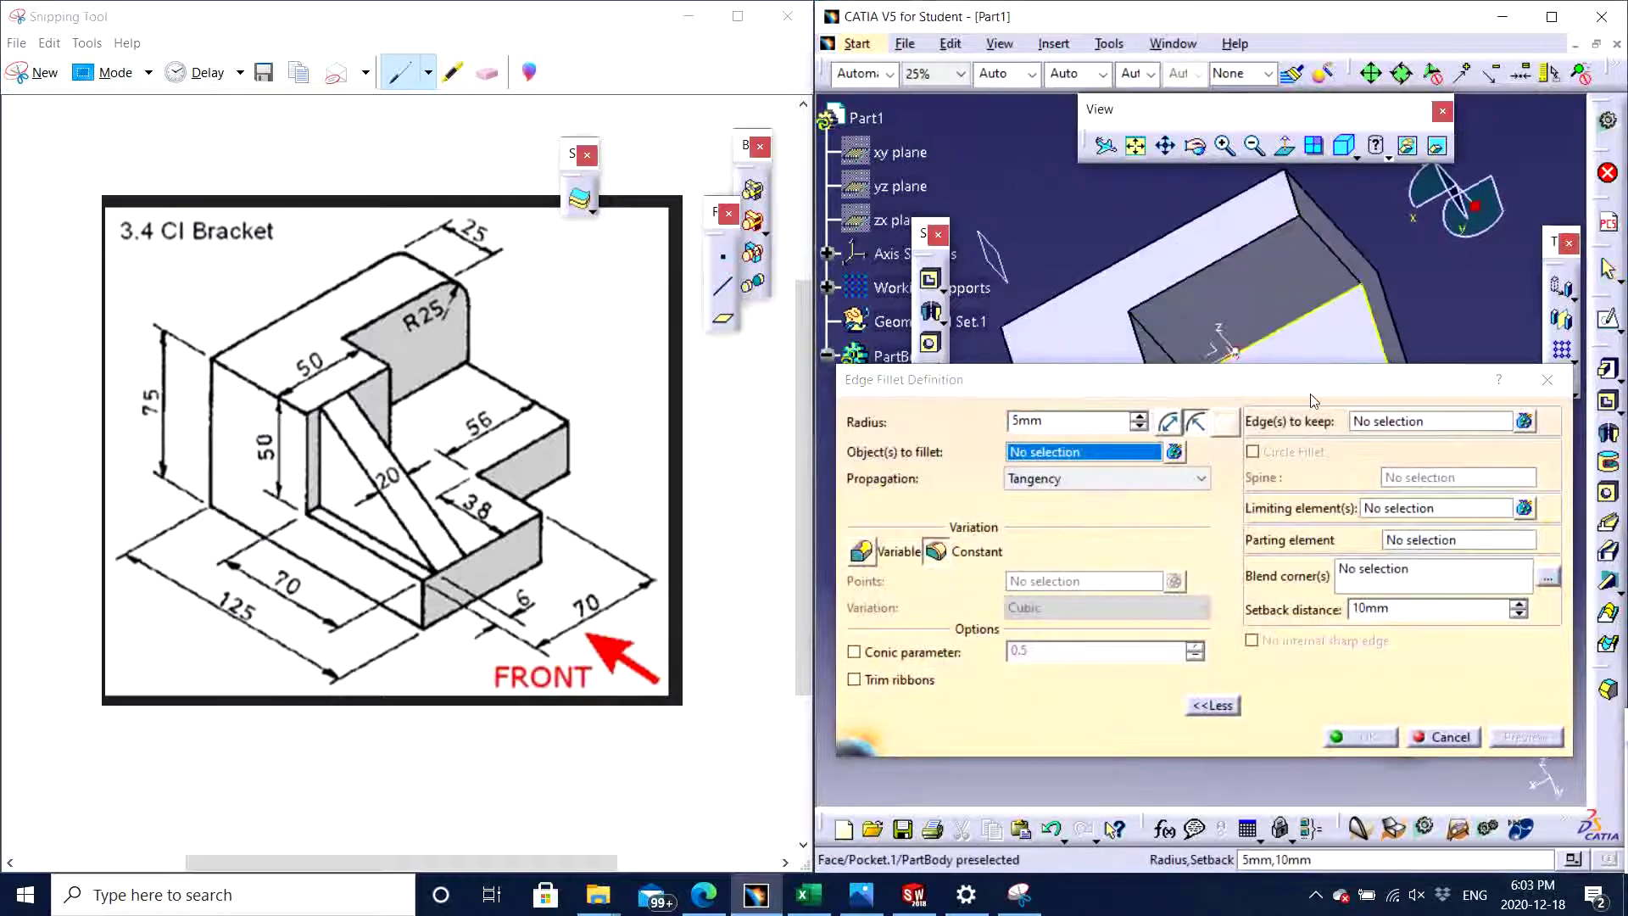
left_click_drag(1308, 380, 1383, 602)
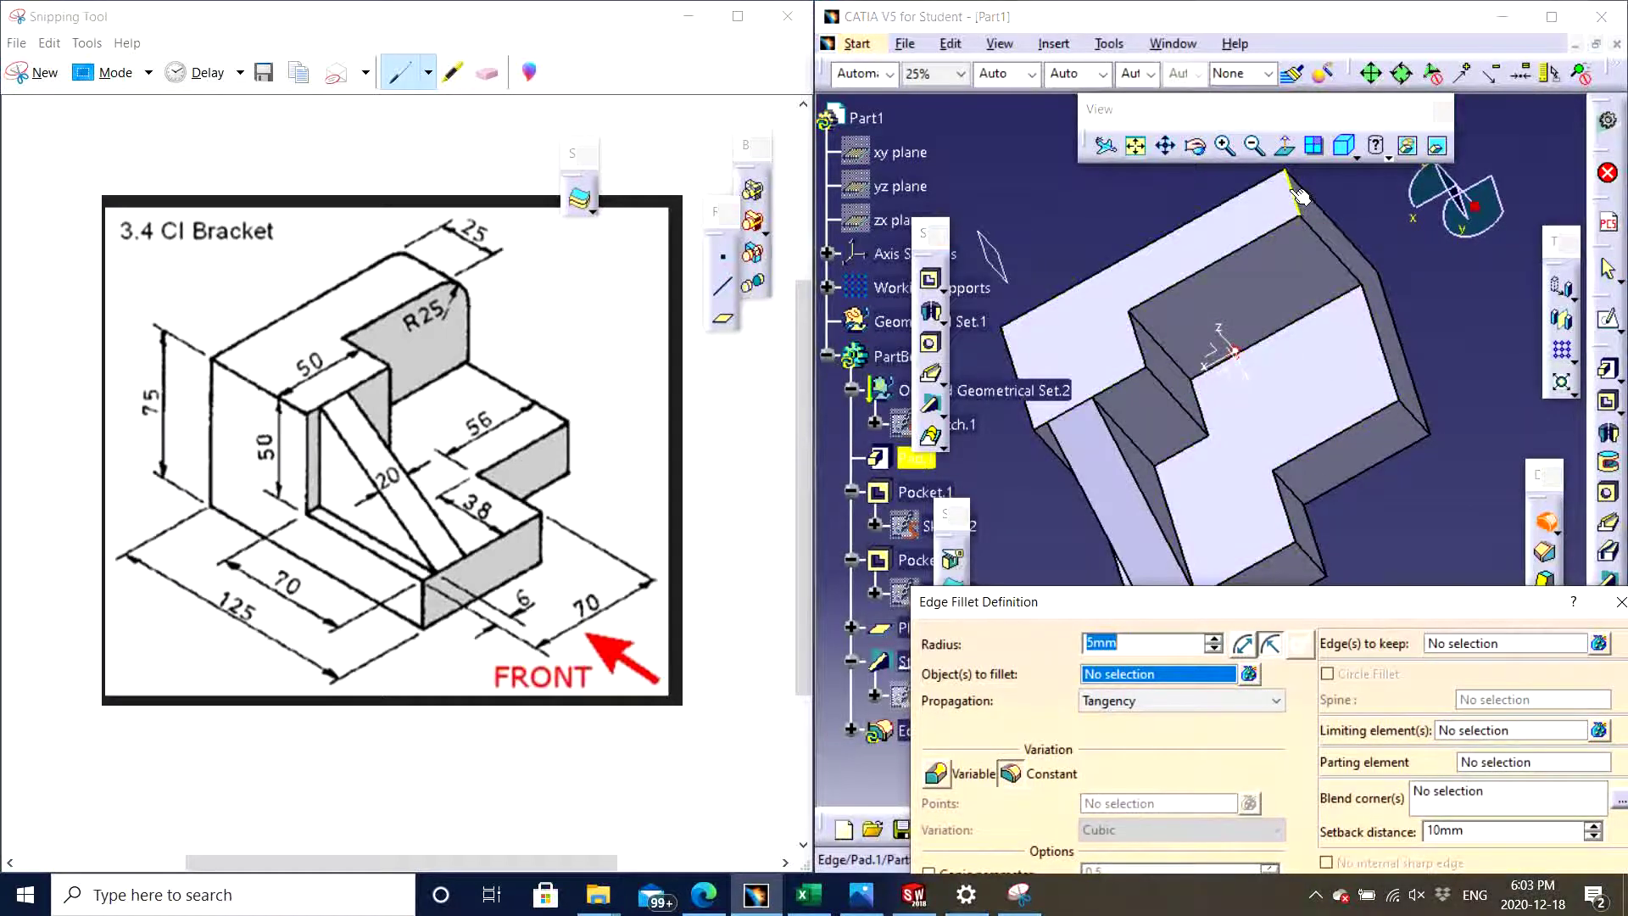
left_click(1294, 200)
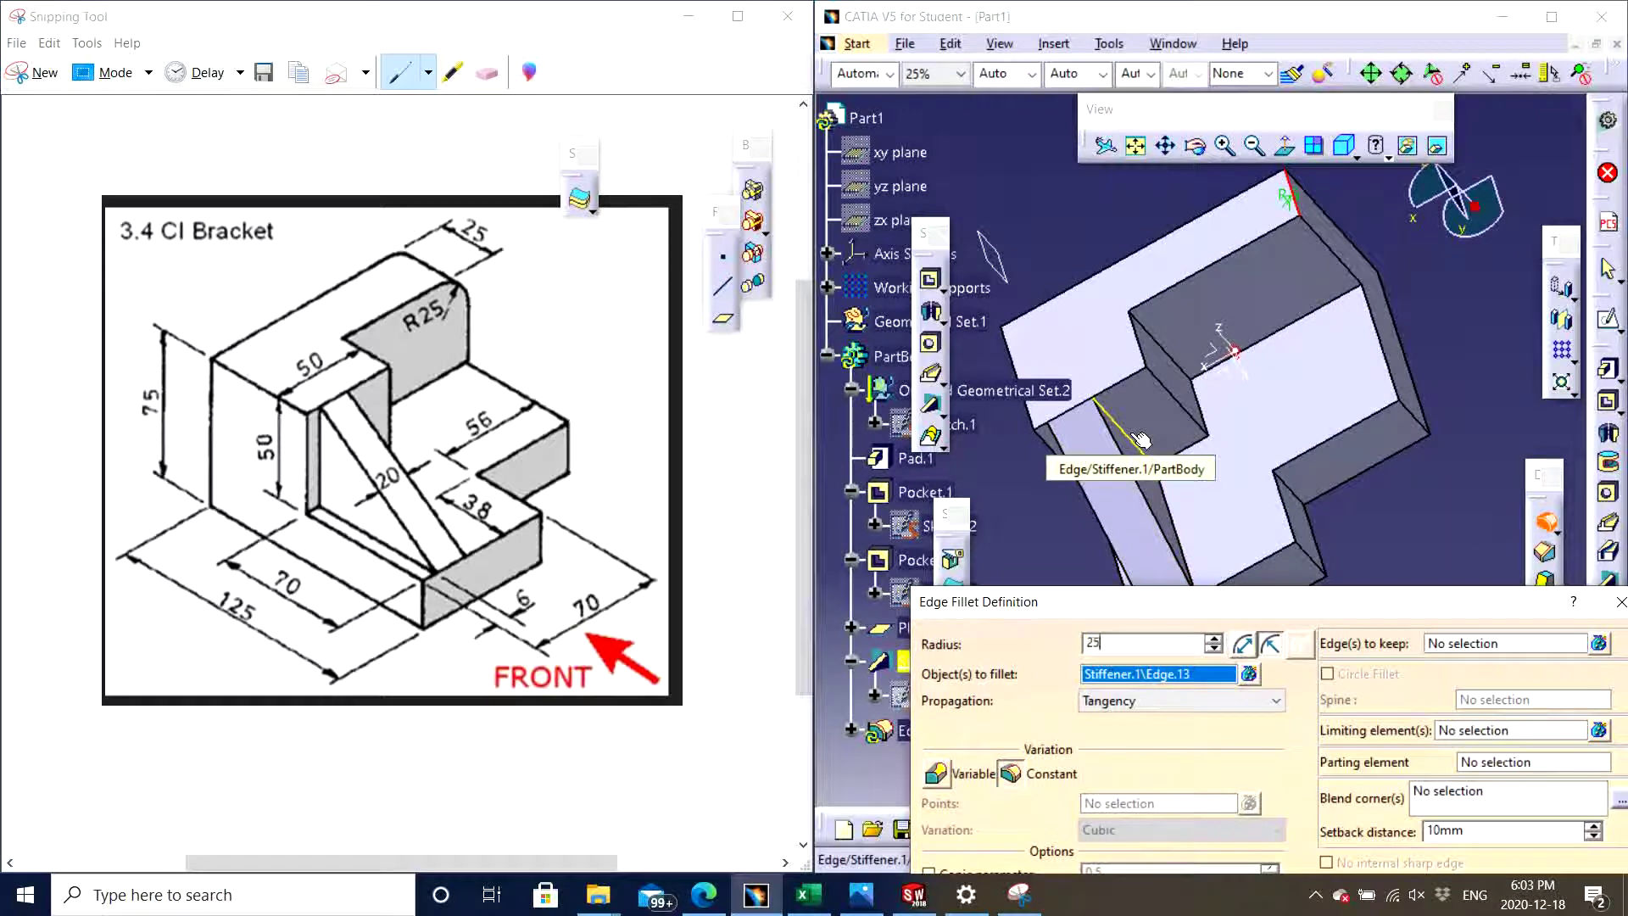
key("Return")
left_click(1385, 540)
- Hide the offset plane that supports the stiffener sketch
middle_click_drag(1210, 622, 1211, 410)
middle_click_drag(1267, 590, 1102, 360)
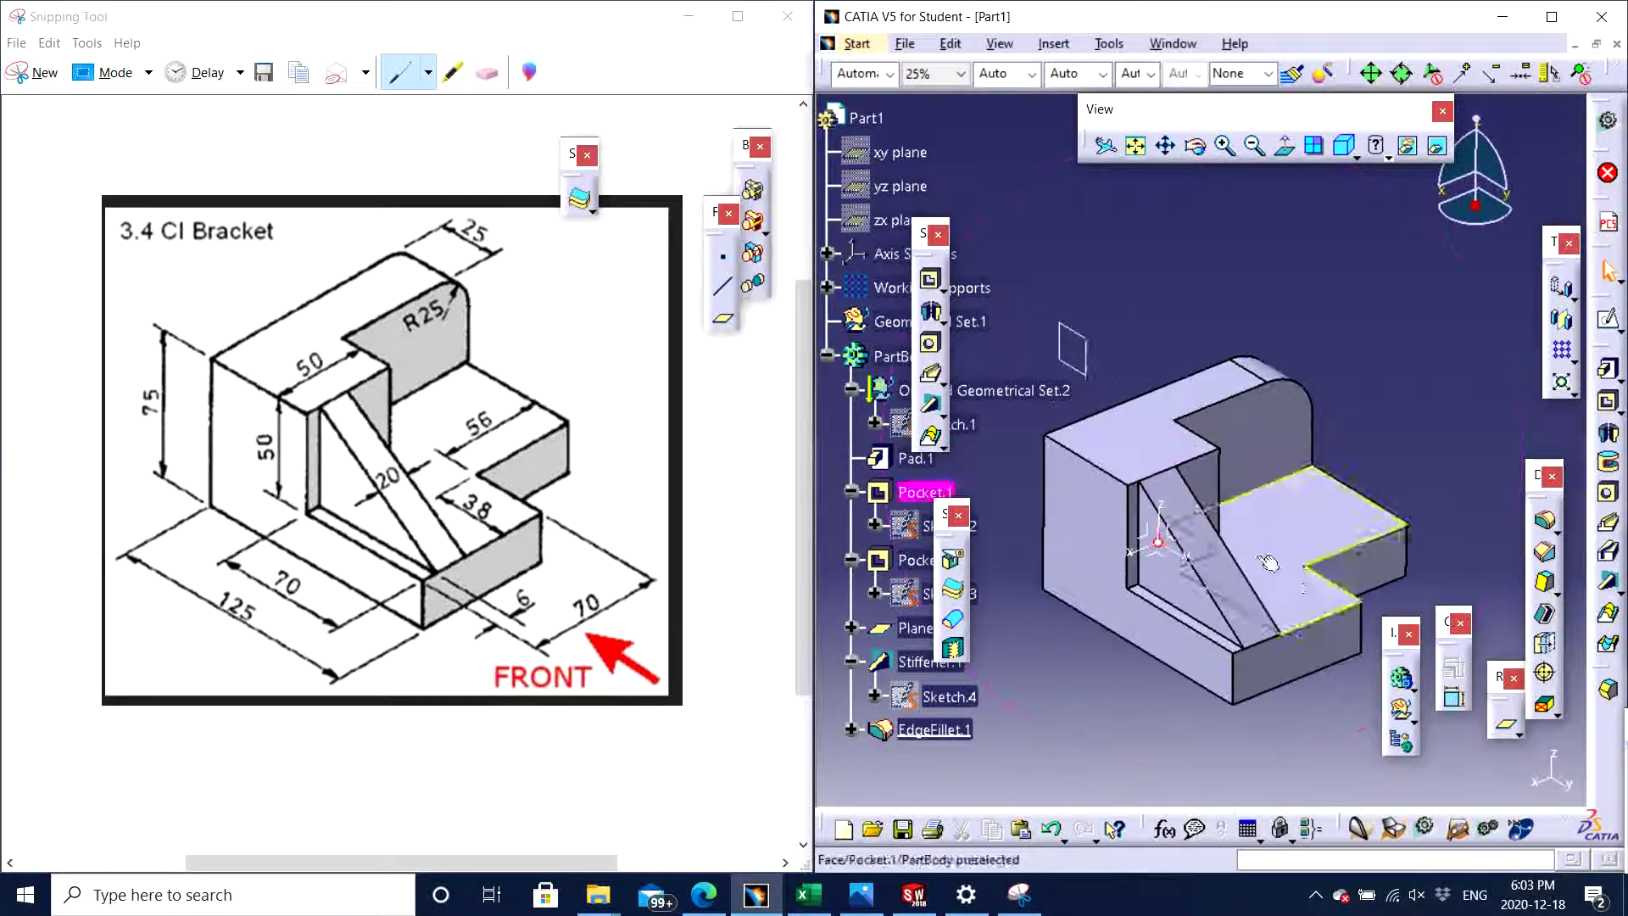
right_click(1087, 344)
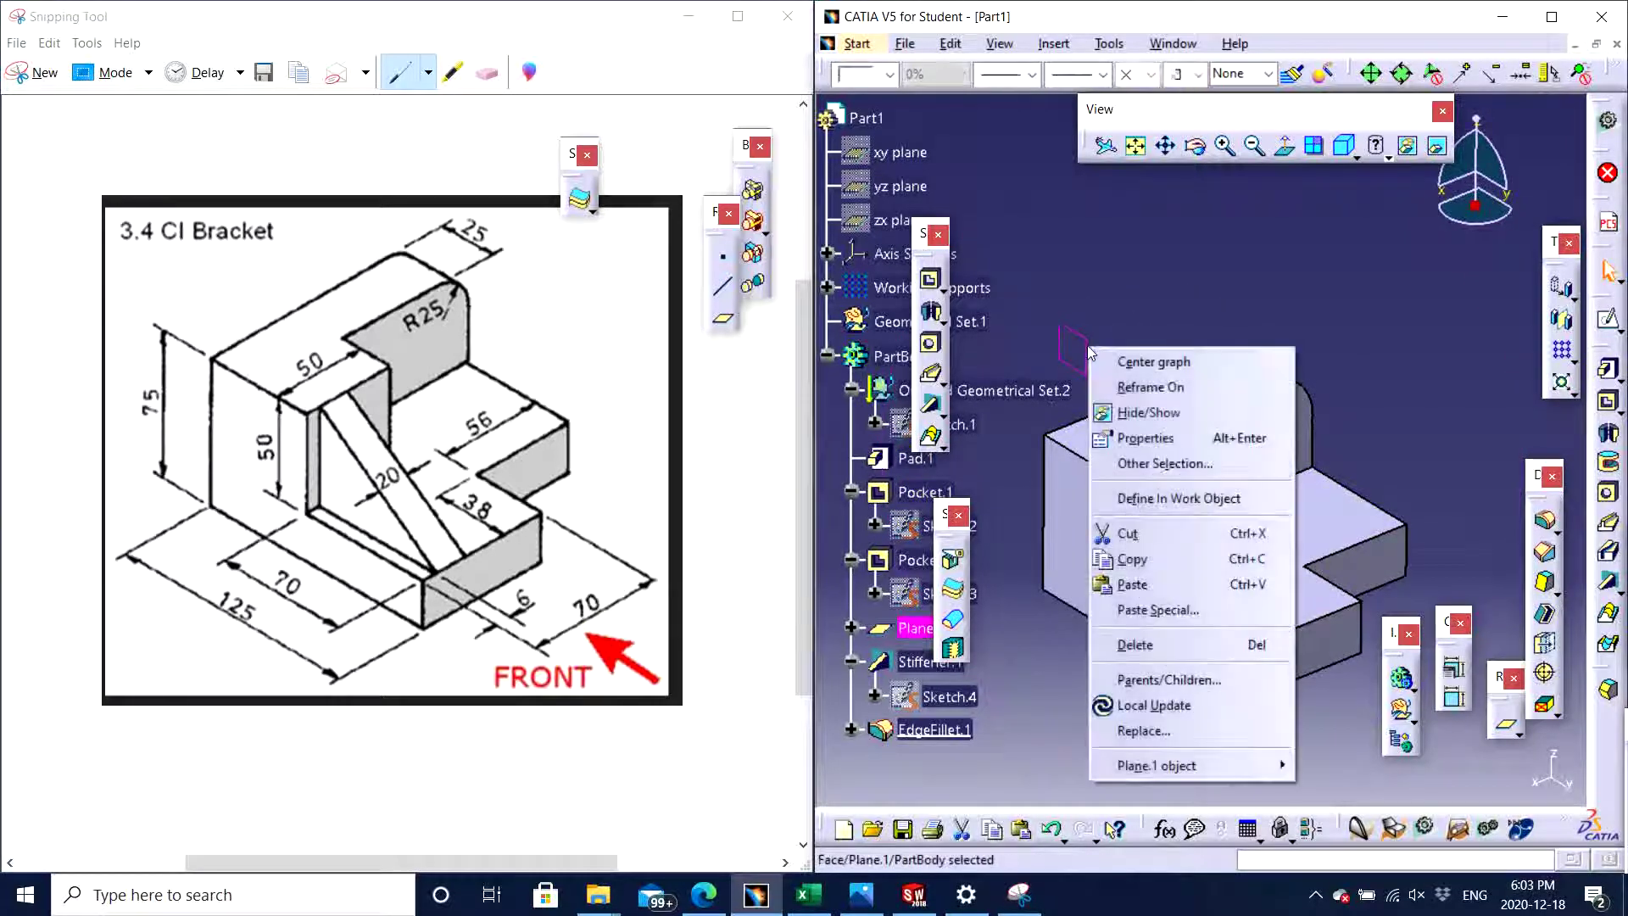
left_click(1132, 411)
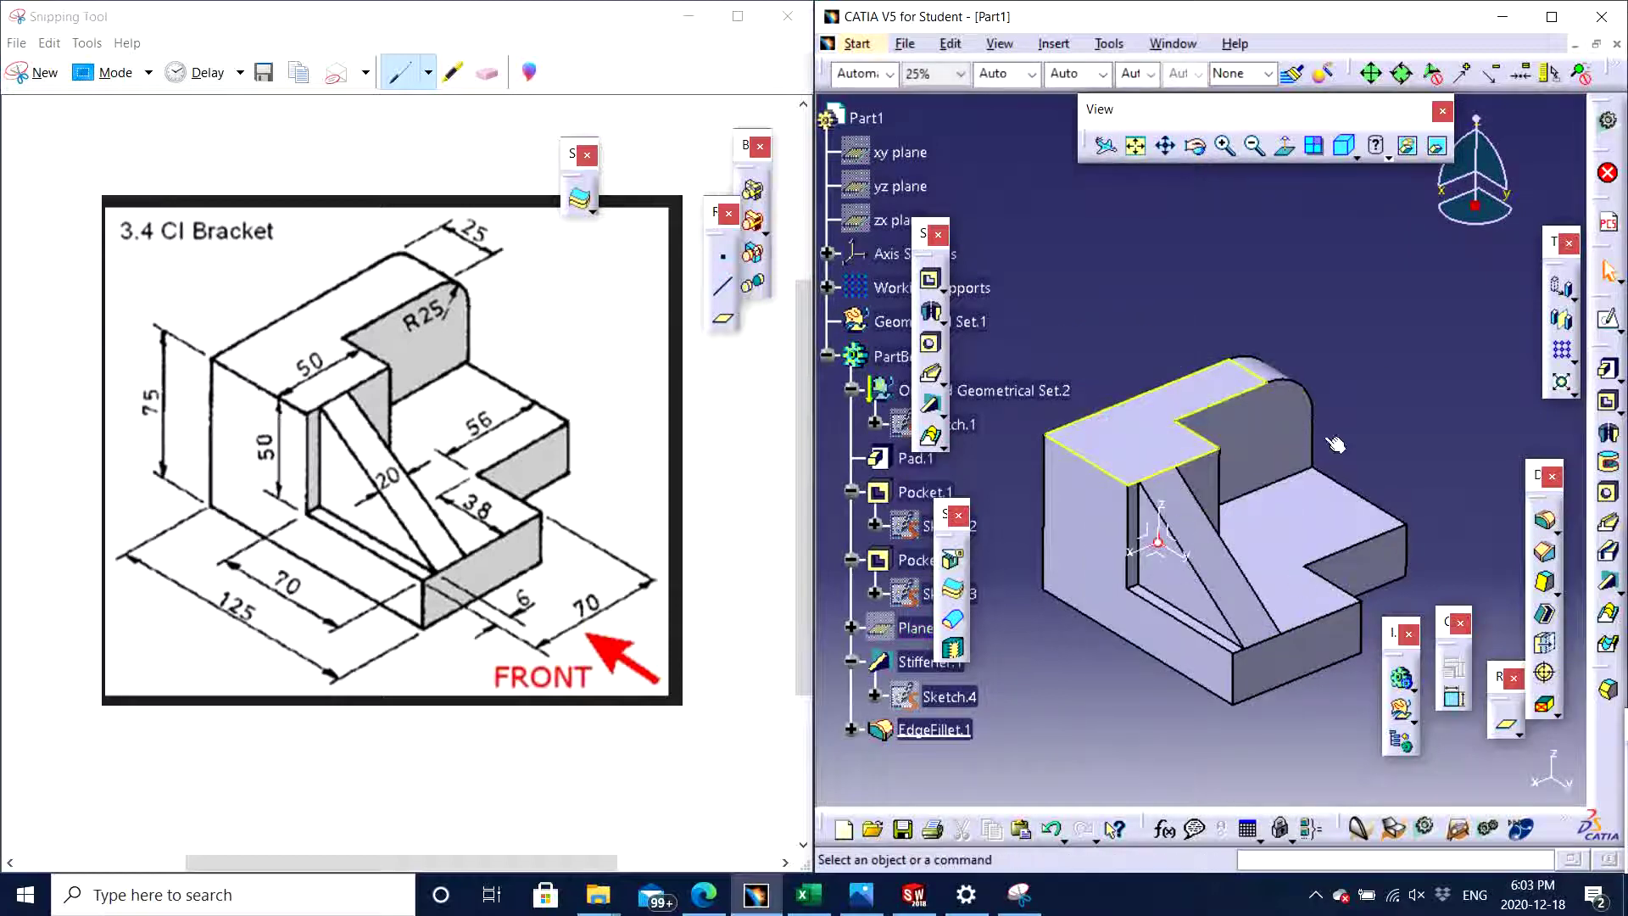
middle_click_drag(1370, 402, 1398, 390)
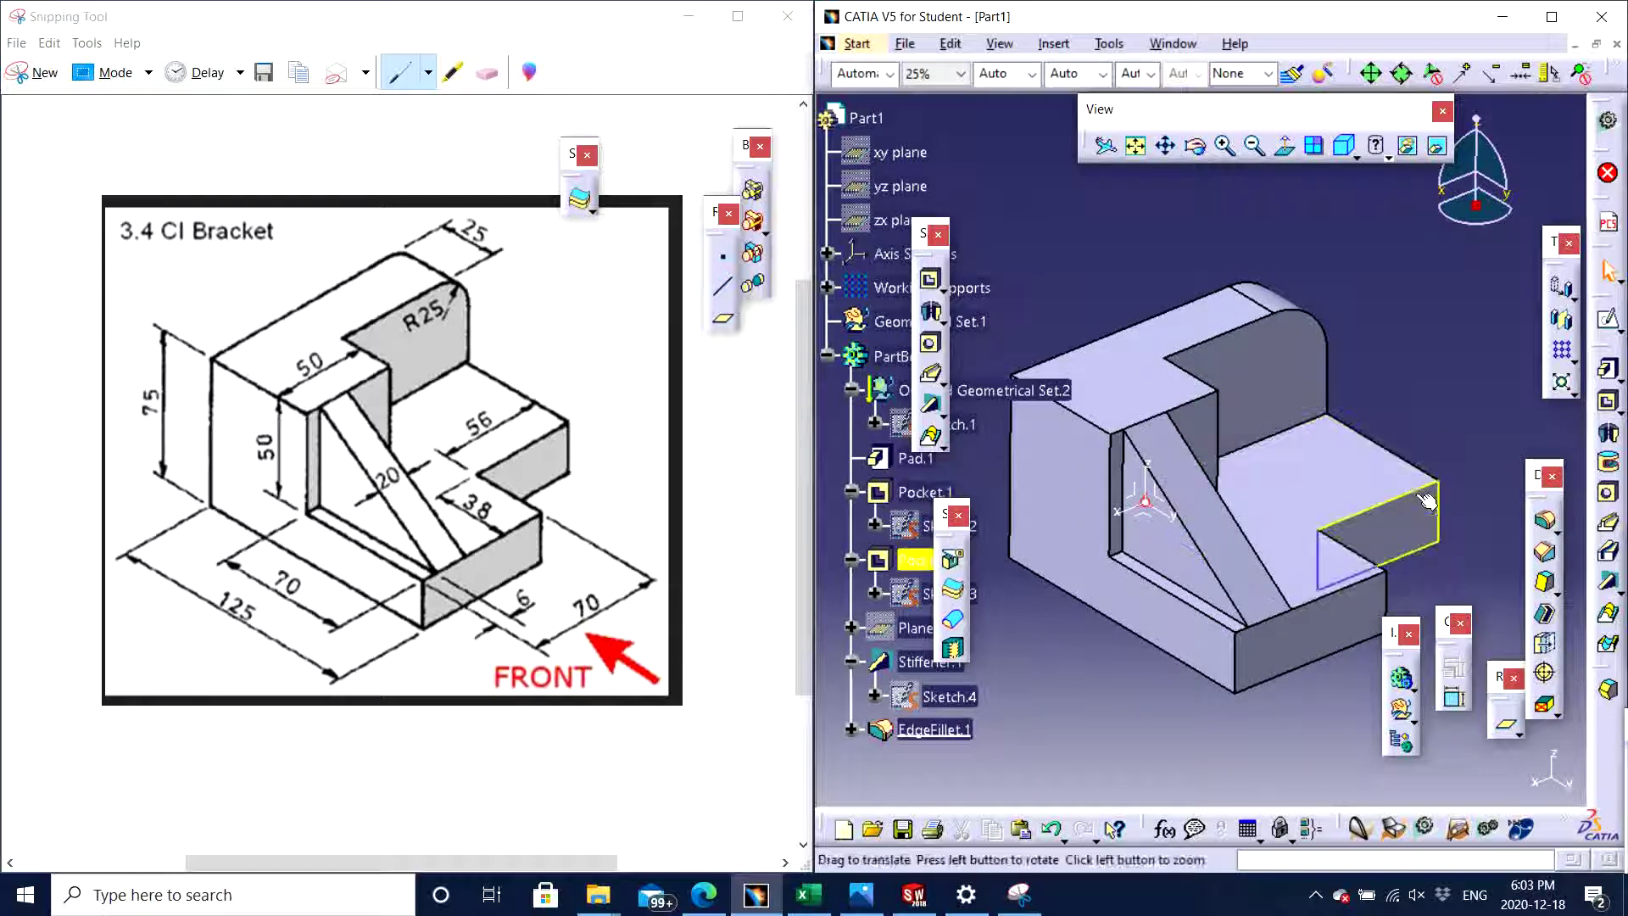
middle_click_drag(1421, 529, 1420, 456)
left_click(1314, 895)
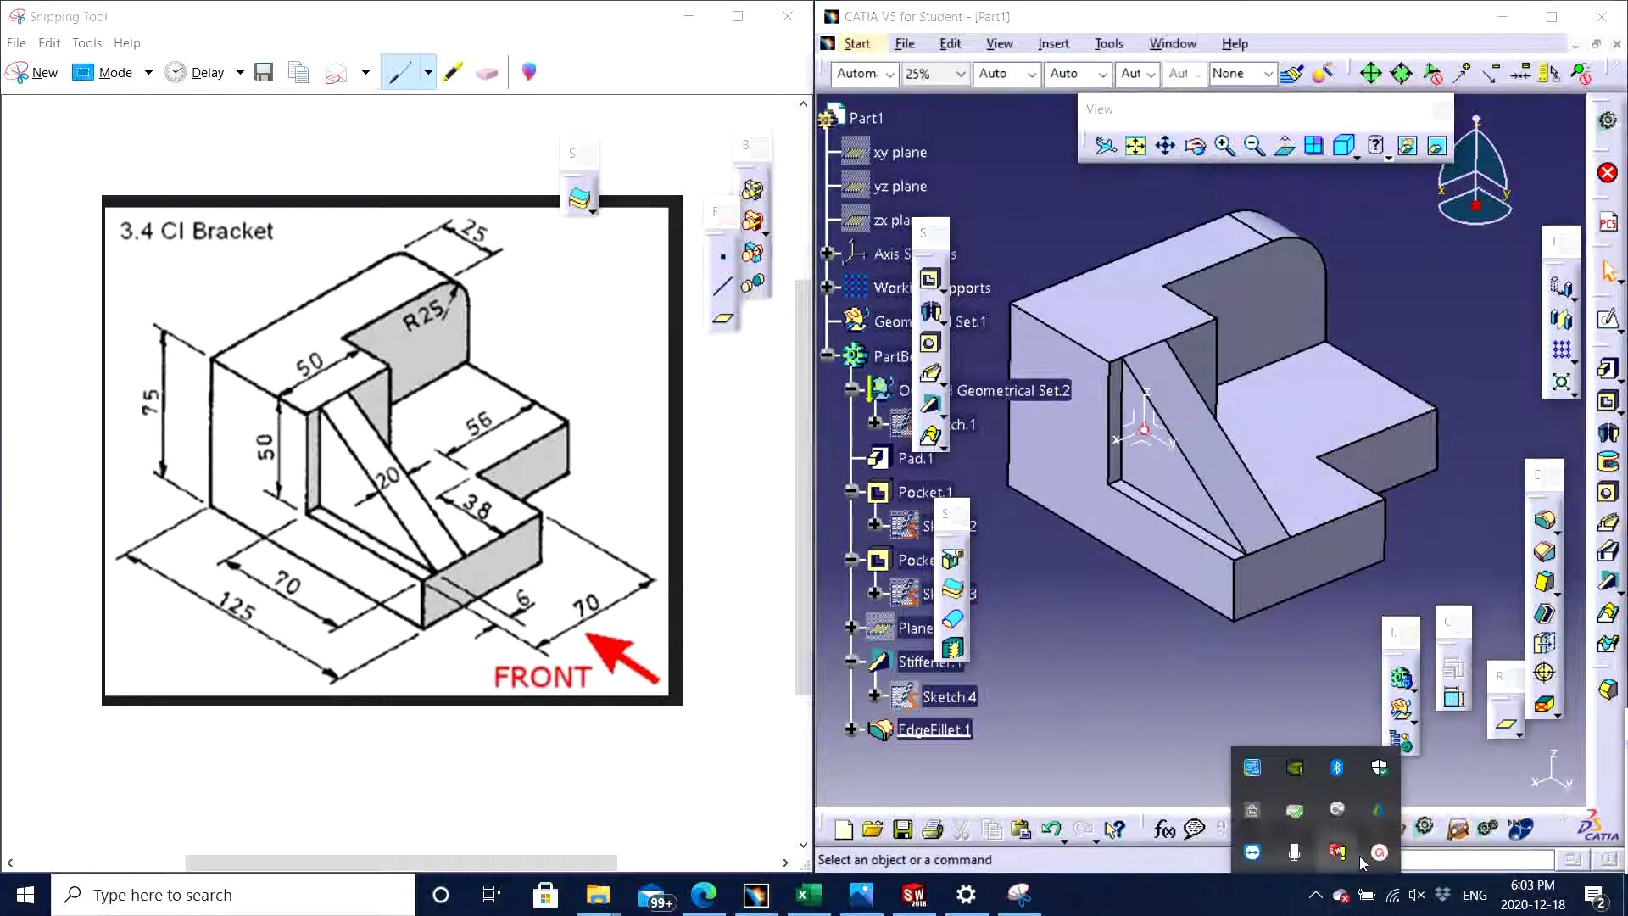